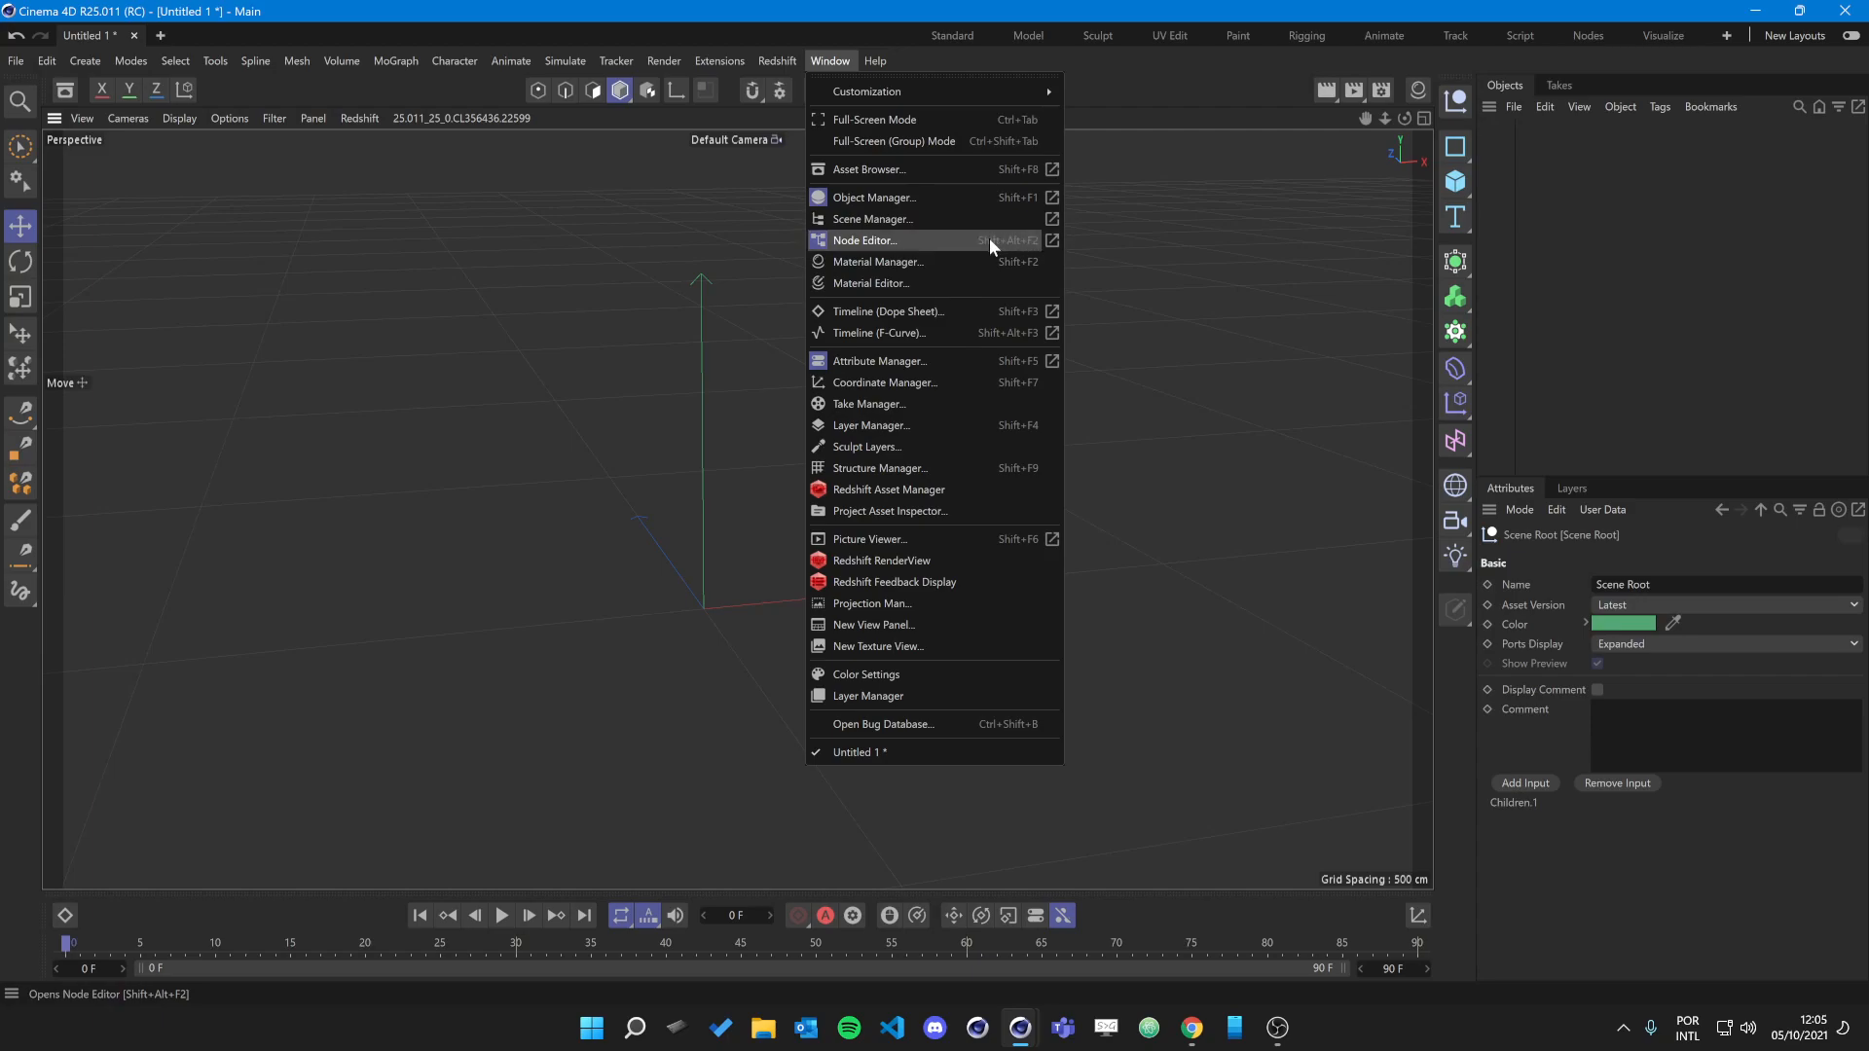
Open the Node Editor and deselect the Scene Root node.
left_click(988, 239)
right_click_drag(1129, 511, 1187, 511, "alt")
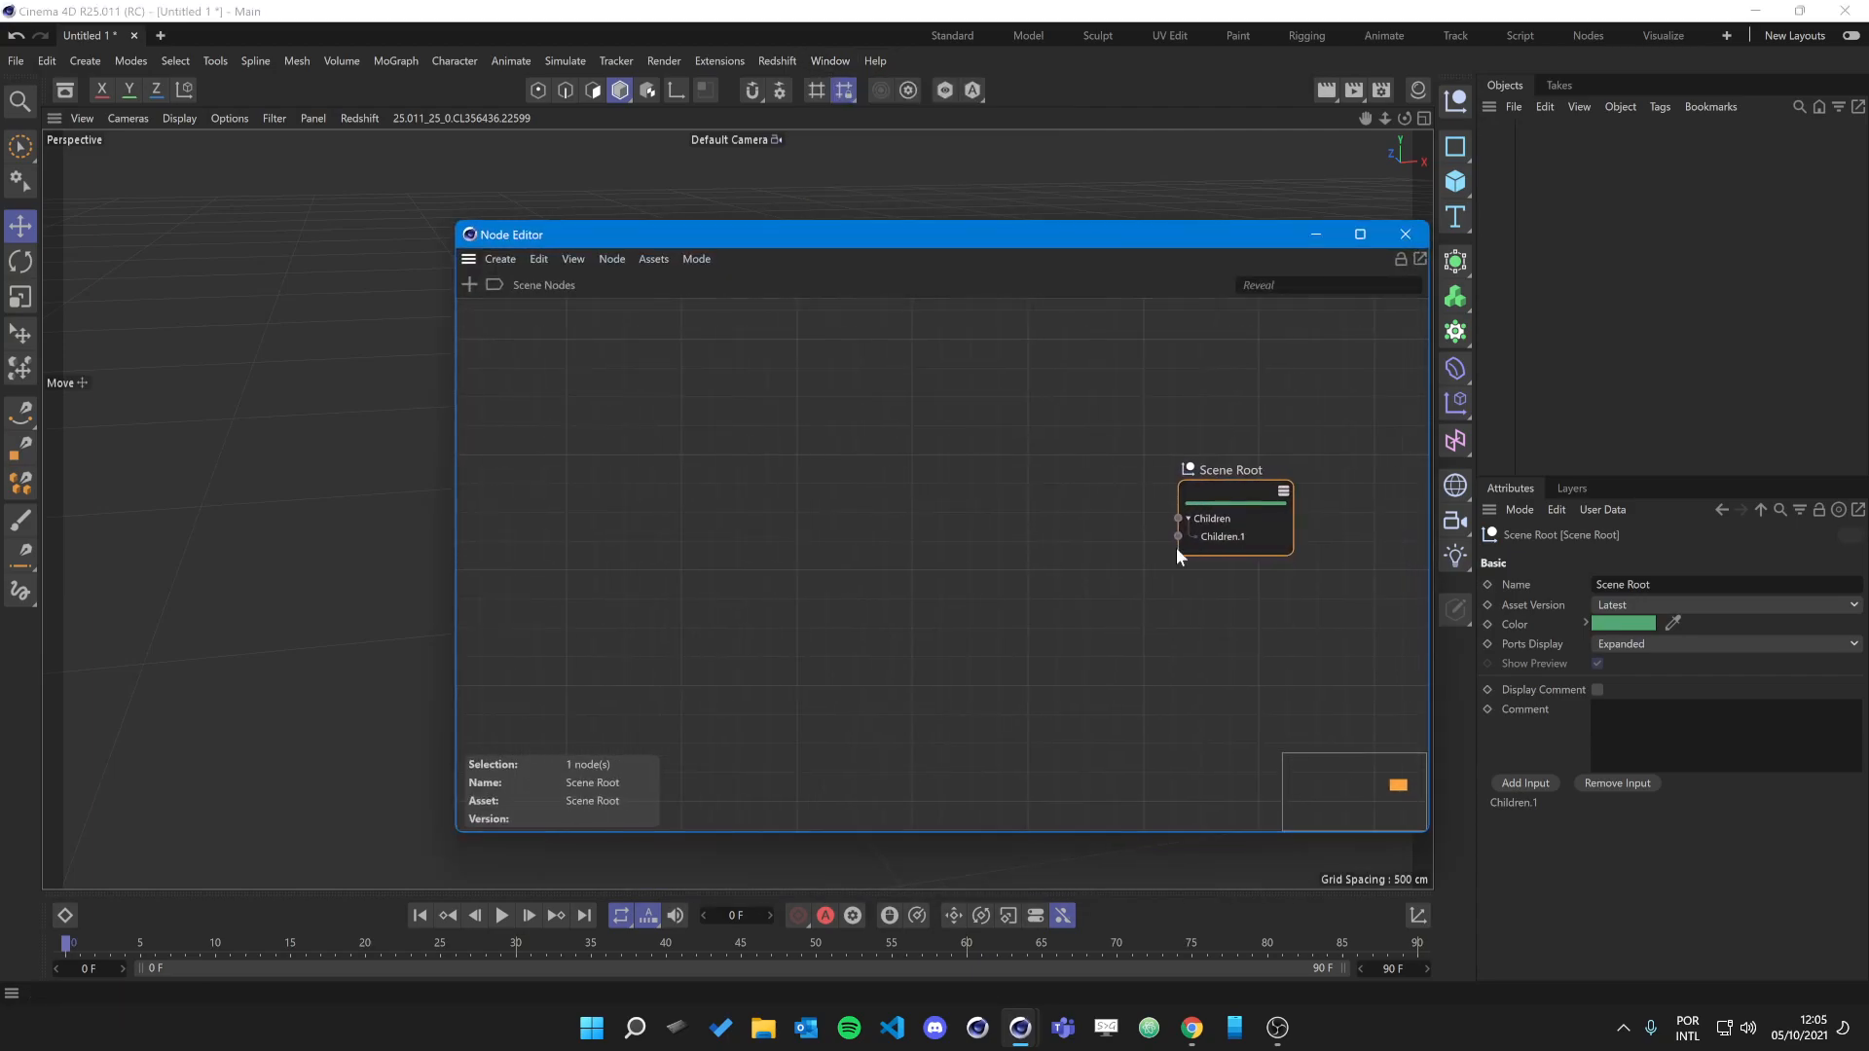
left_click(1005, 633)
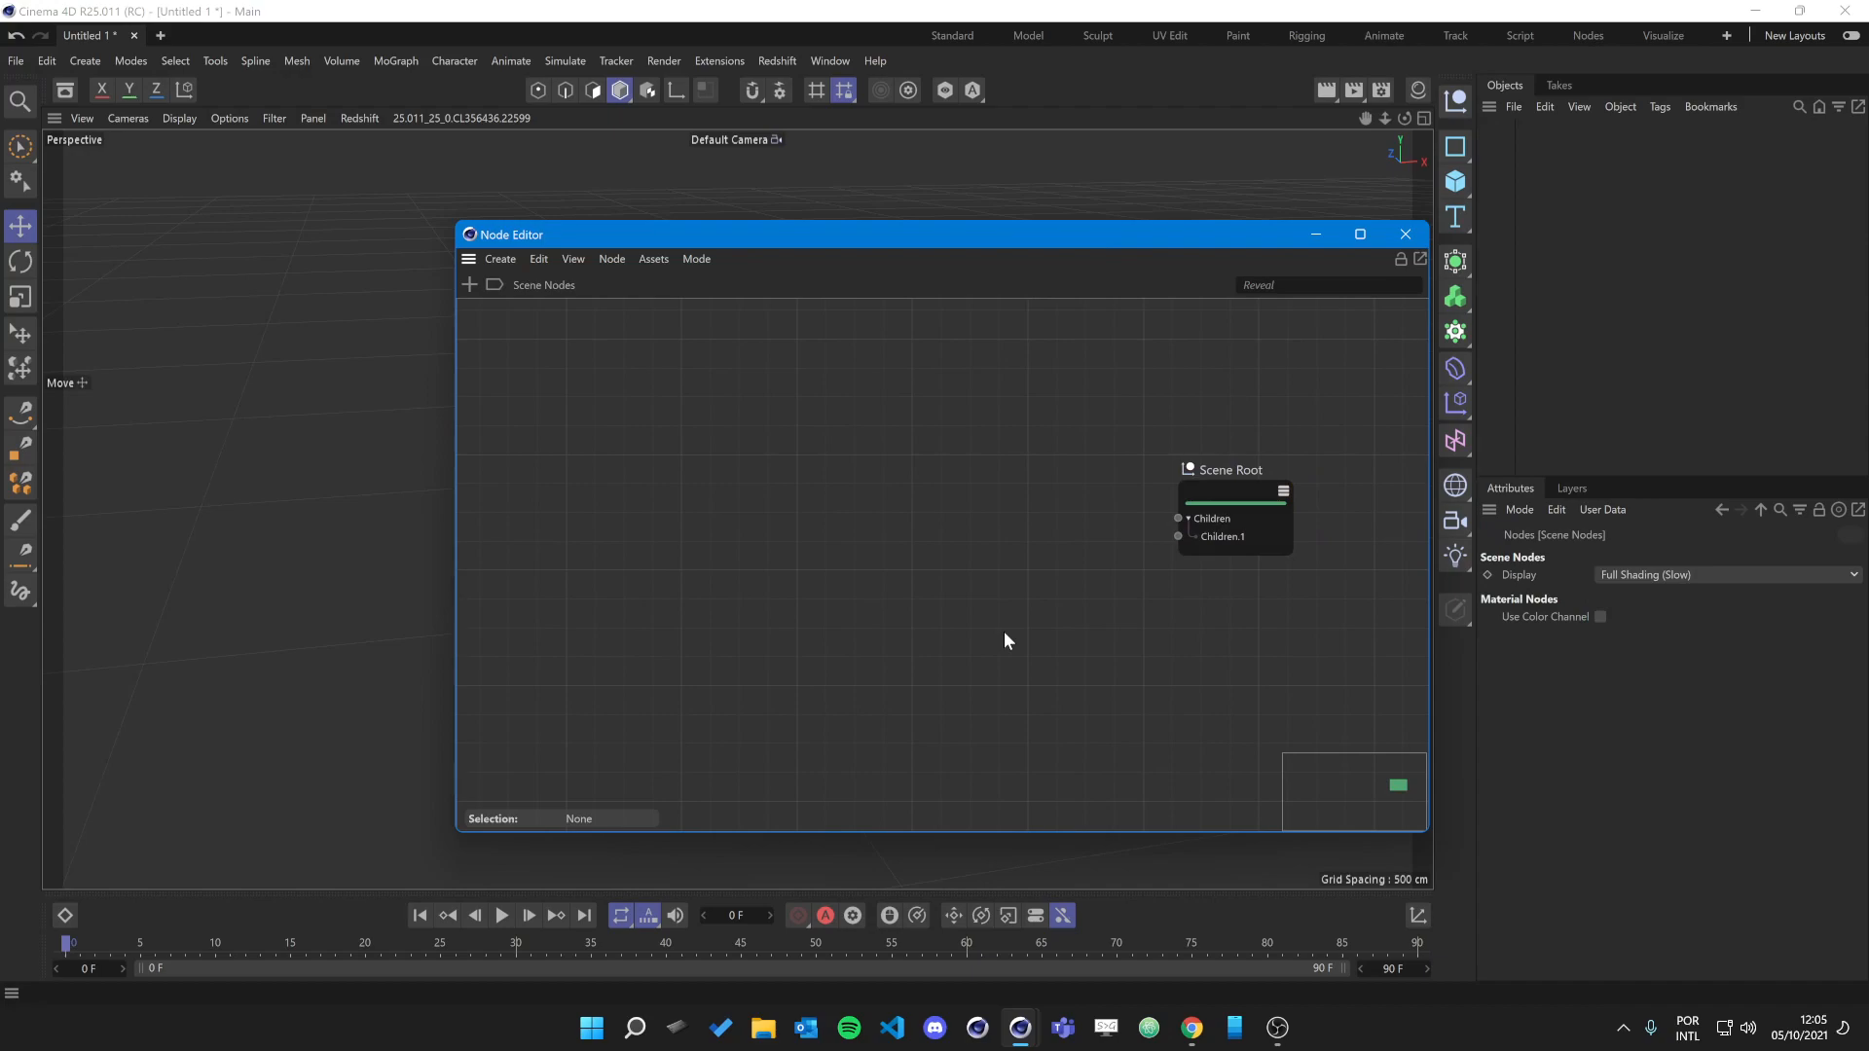
Add a Mesh Primitive (Cube) node and connect its Op Output to the first child input of Scene Root.
double_click(929, 660)
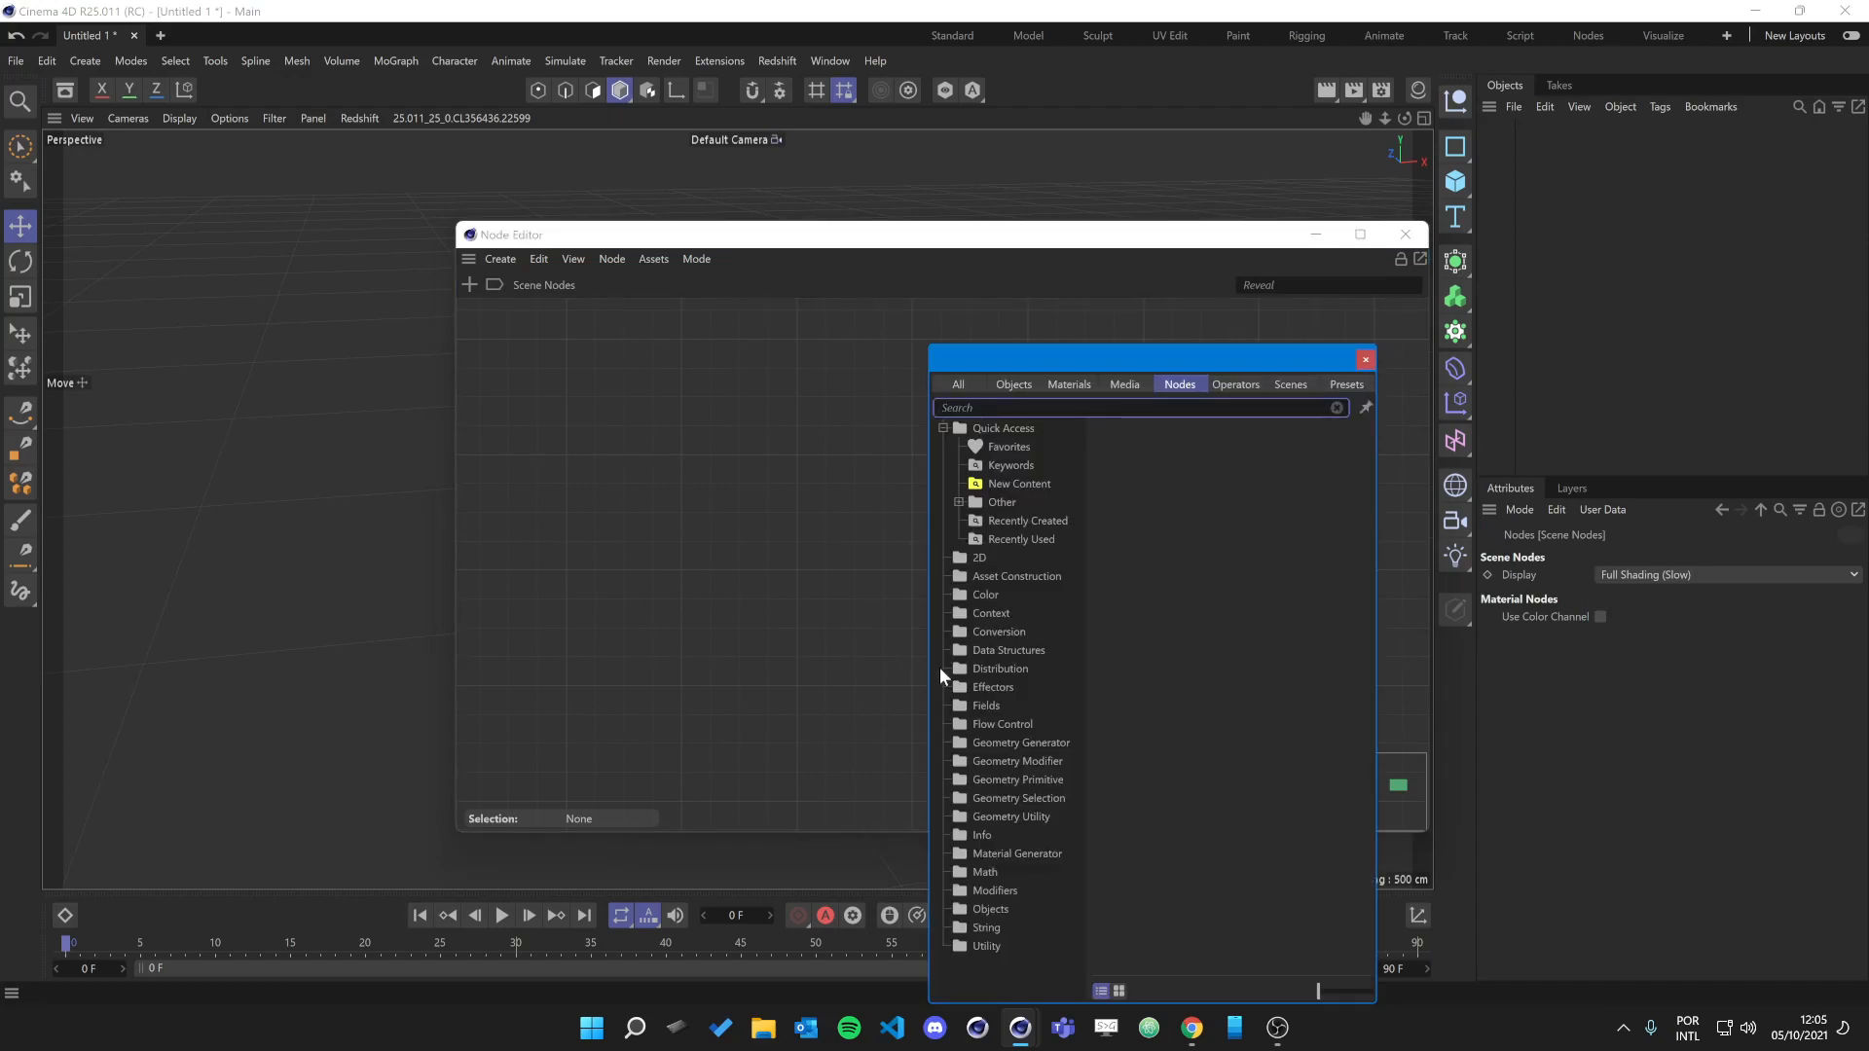
type("cube")
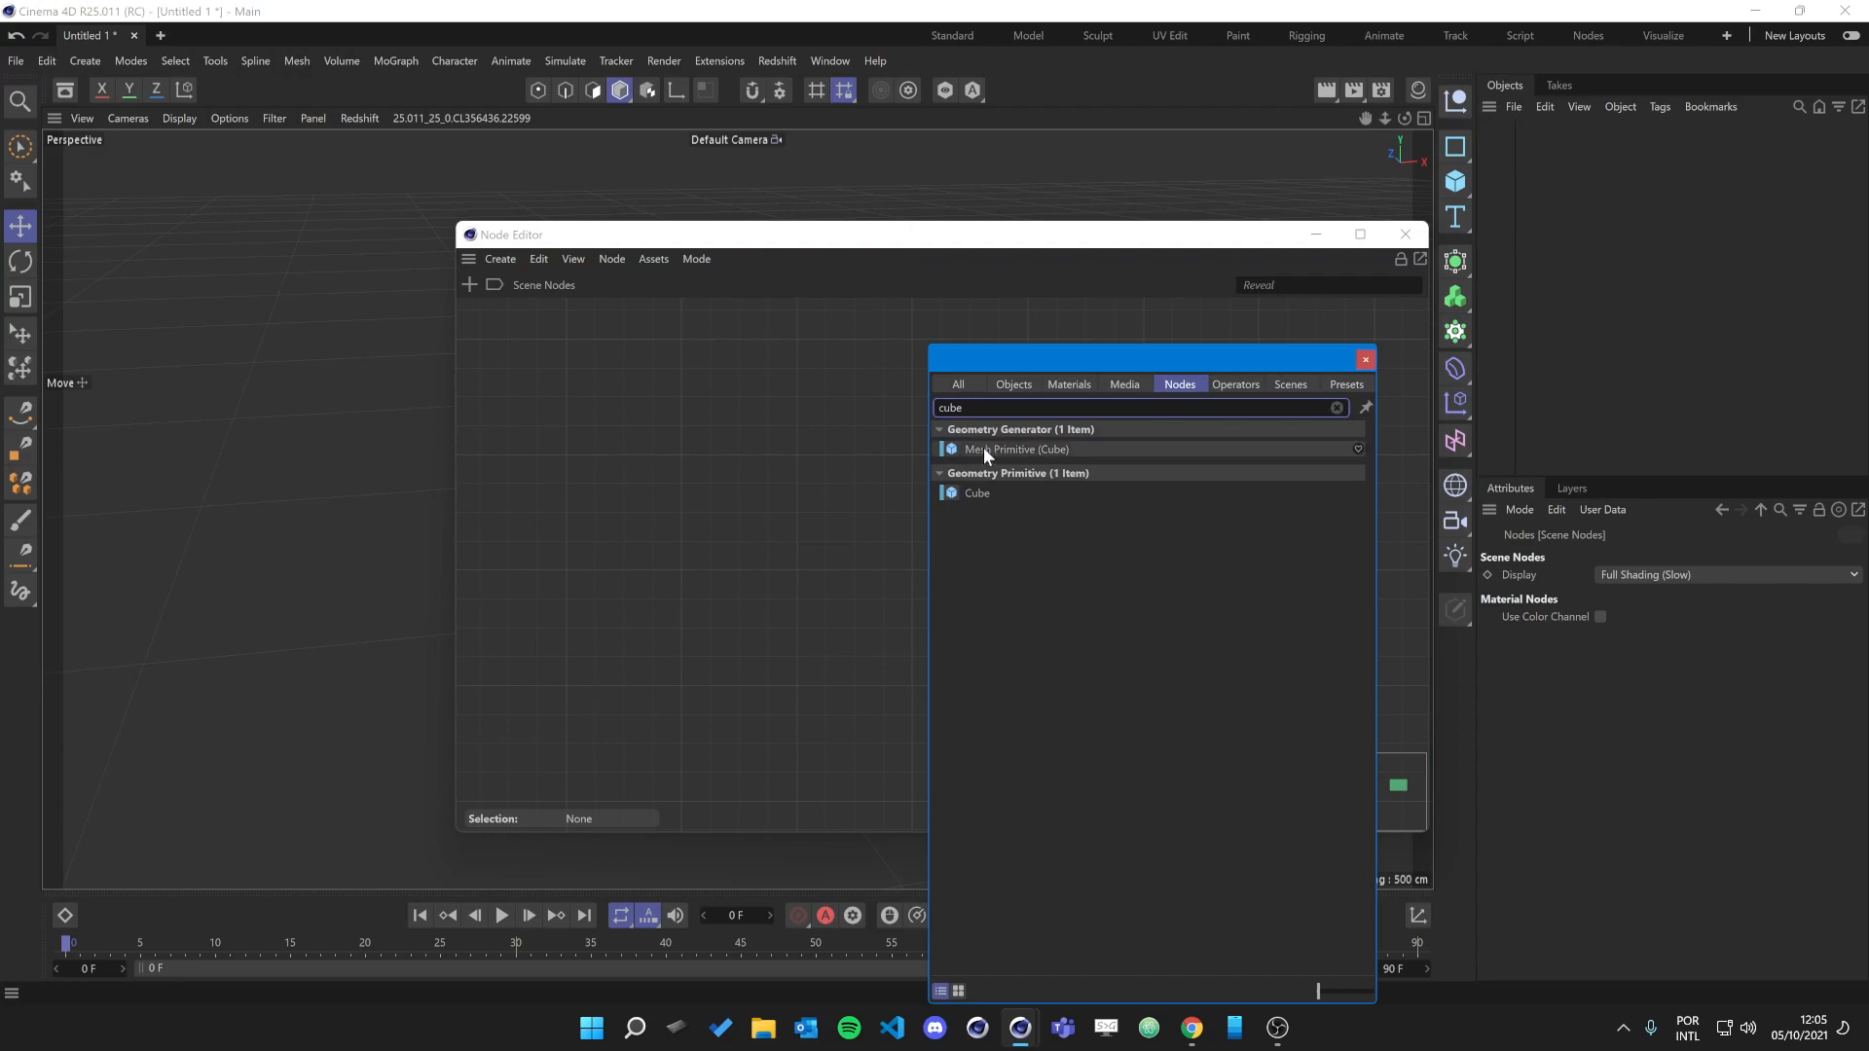
double_click(936, 454)
left_click(843, 395)
left_click_drag(891, 512, 973, 481)
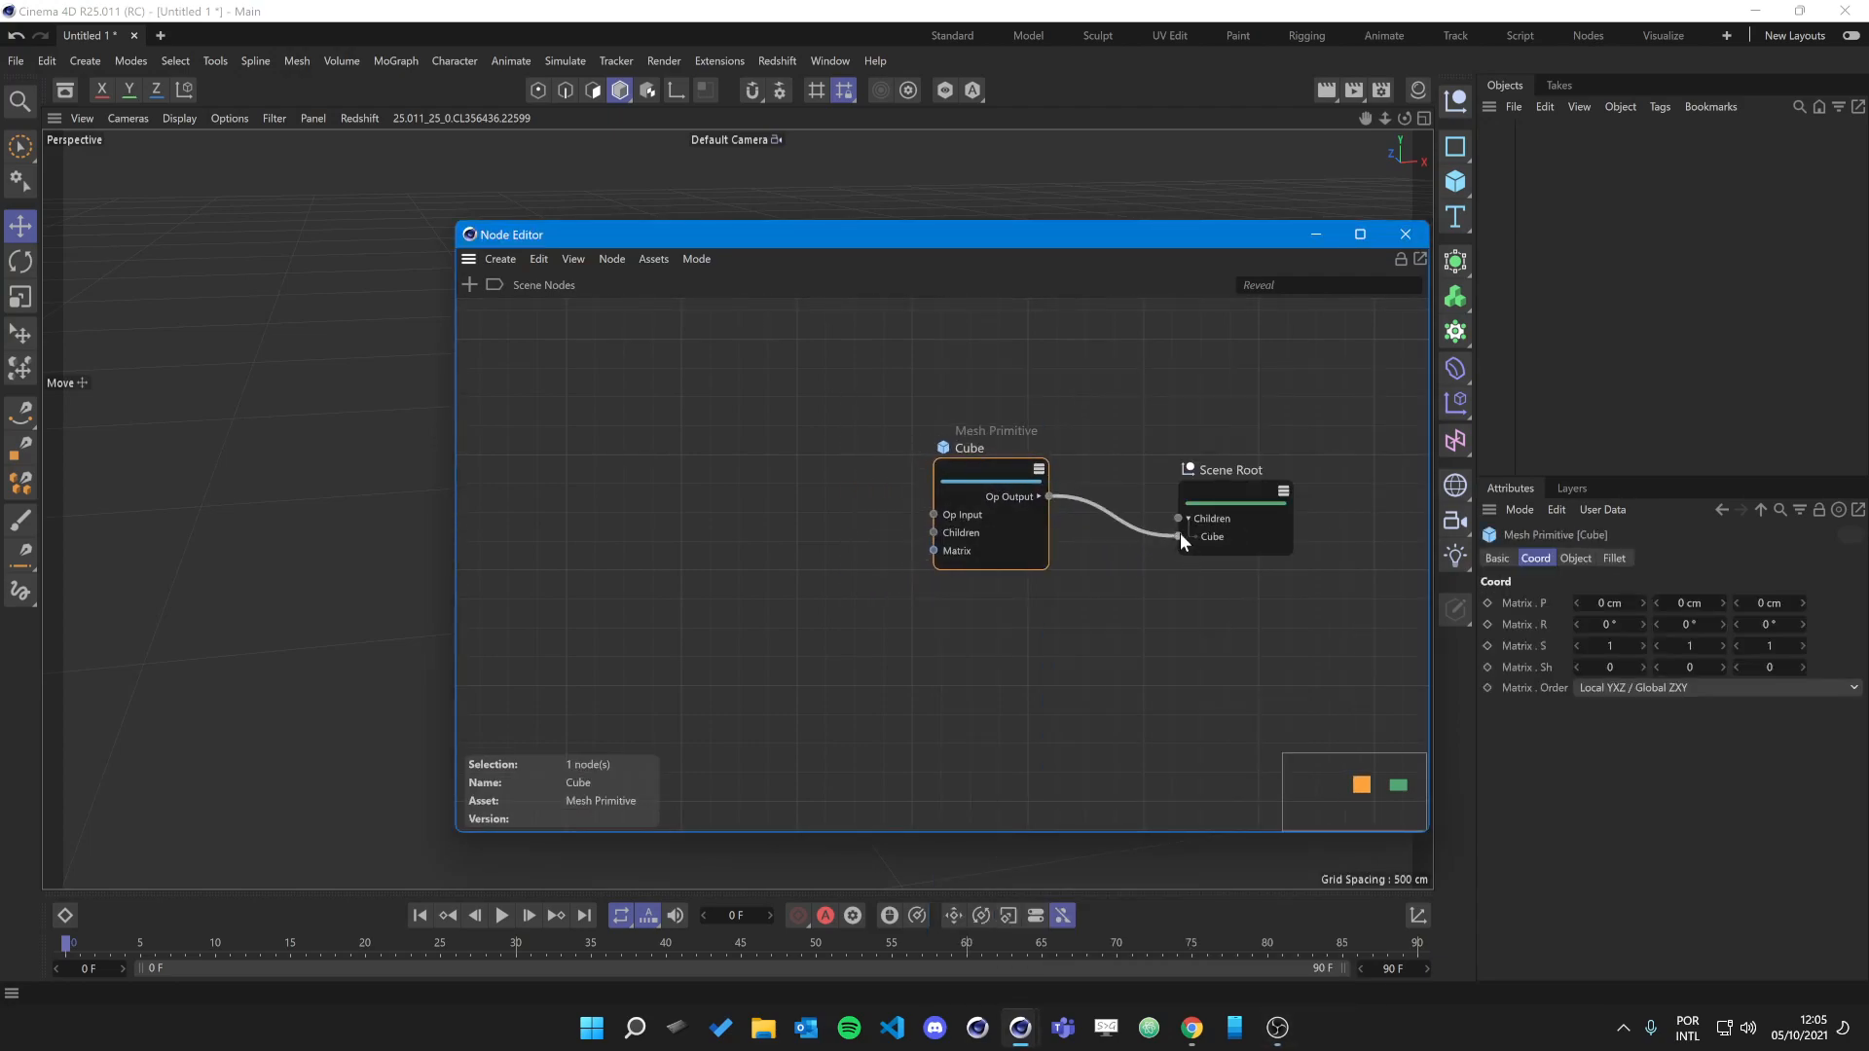
Shift the Node Editor window slightly and reframe the perspective view so the cube sits beside it.
mouse_move(1105, 243)
left_mouse_down()
mouse_move(995, 675)
mouse_move(1011, 744)
mouse_move(1126, 246)
mouse_move(1093, 259)
left_mouse_up()
left_click(260, 486)
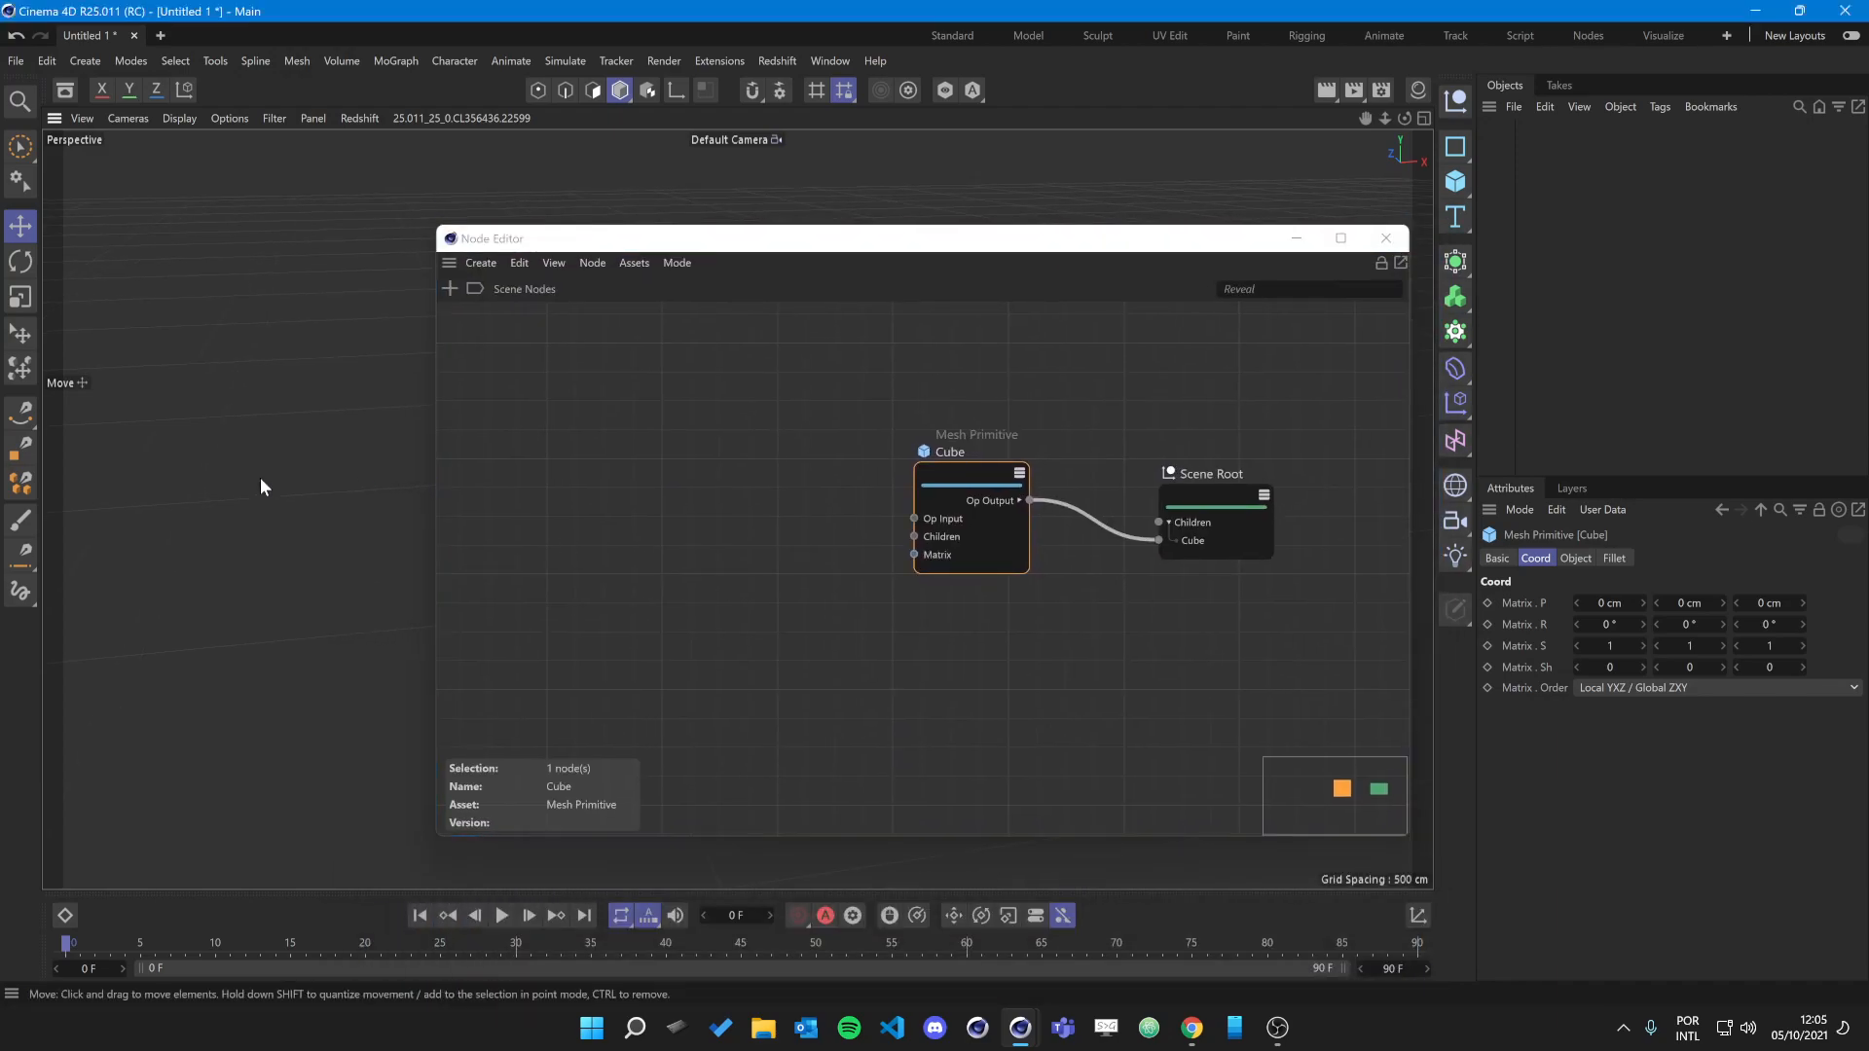
scroll(930, 656, "up", 2)
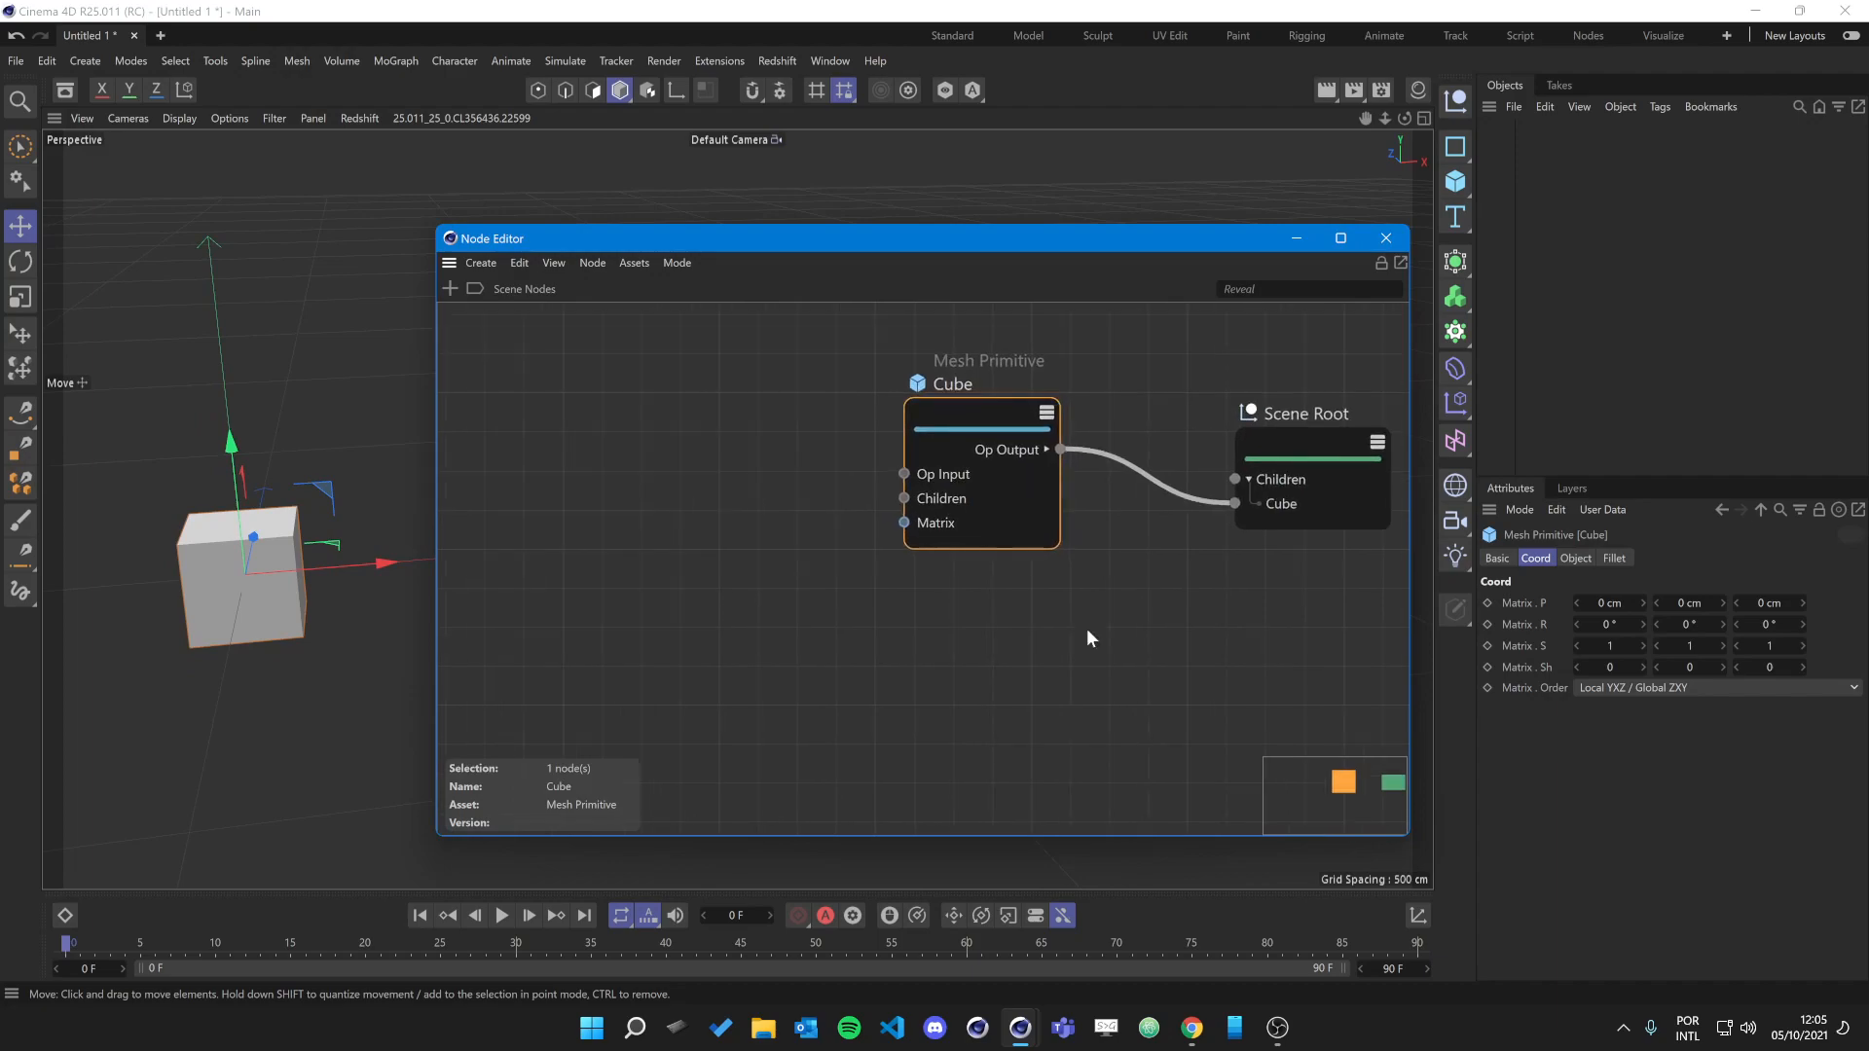
Add a Compose Matrix node before the Cube node and connect its Result to the cube's Matrix input.
middle_click_drag(975, 685, 1024, 744)
scroll(1025, 743, "down", 1)
left_click(1002, 663)
left_click(983, 537)
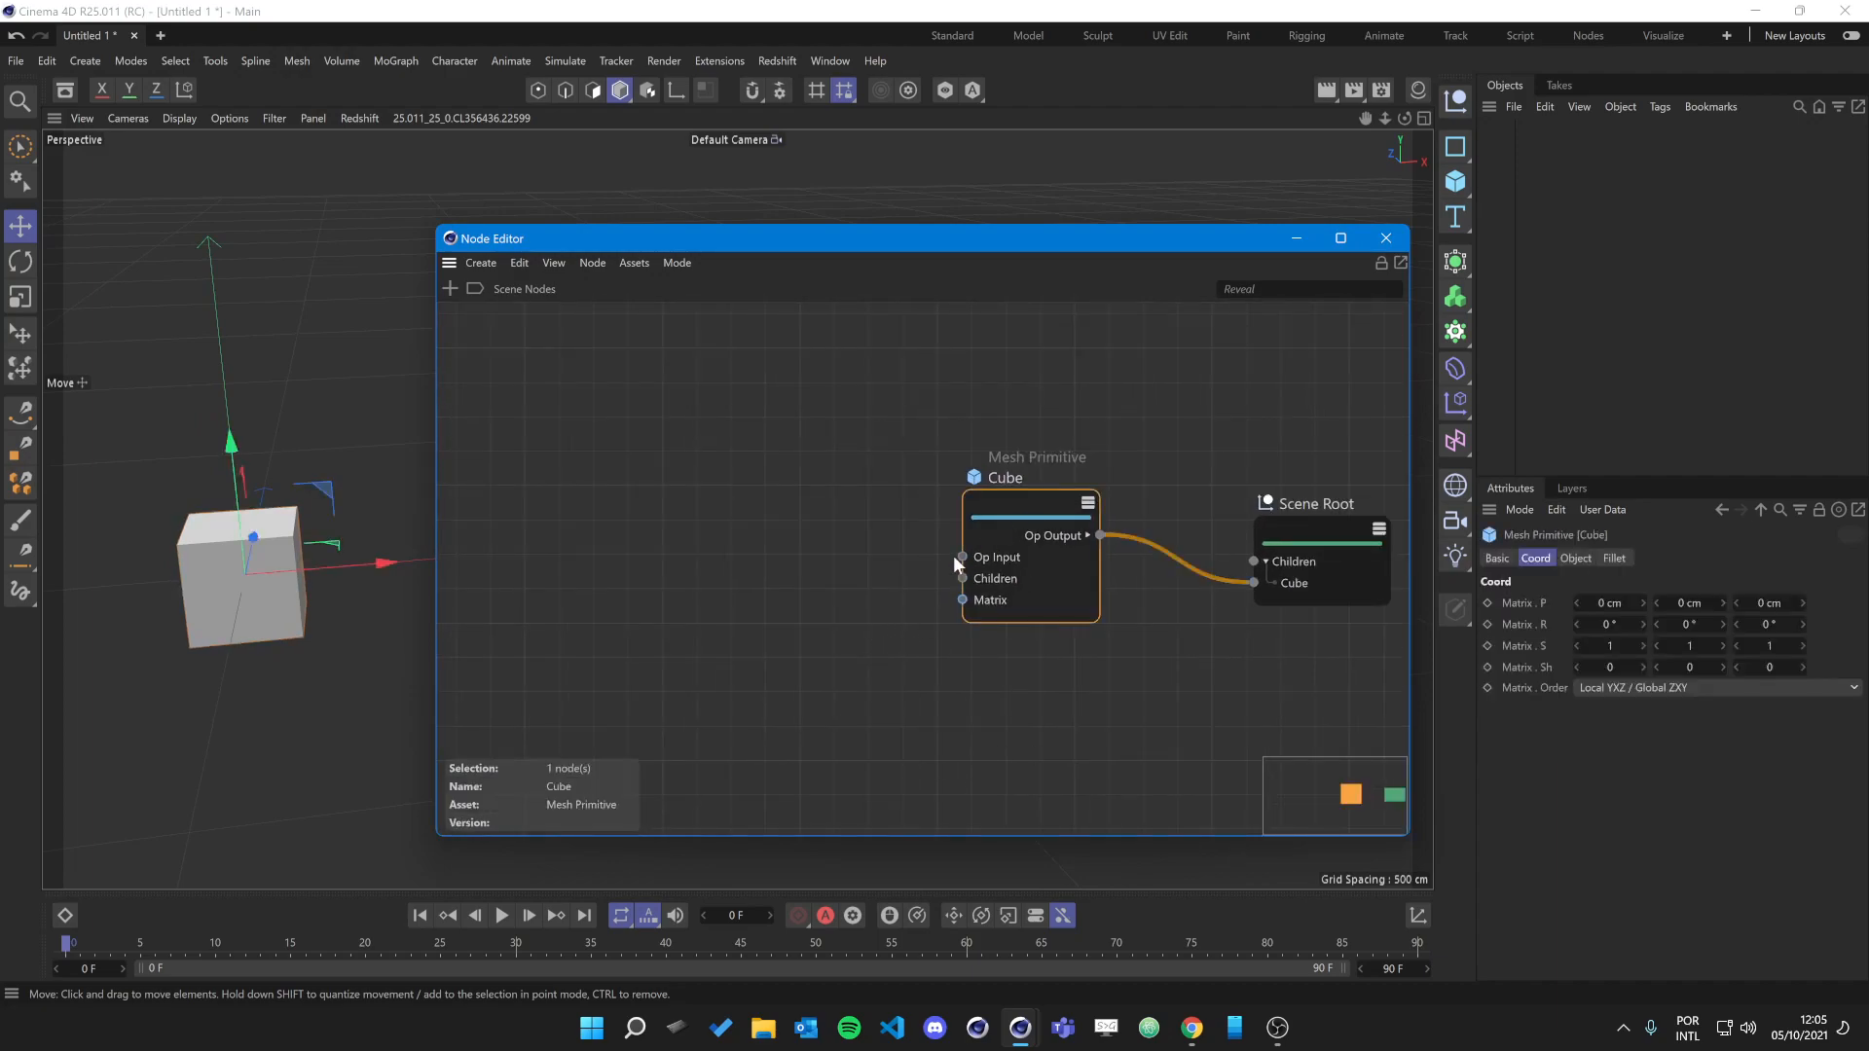
double_click(983, 710)
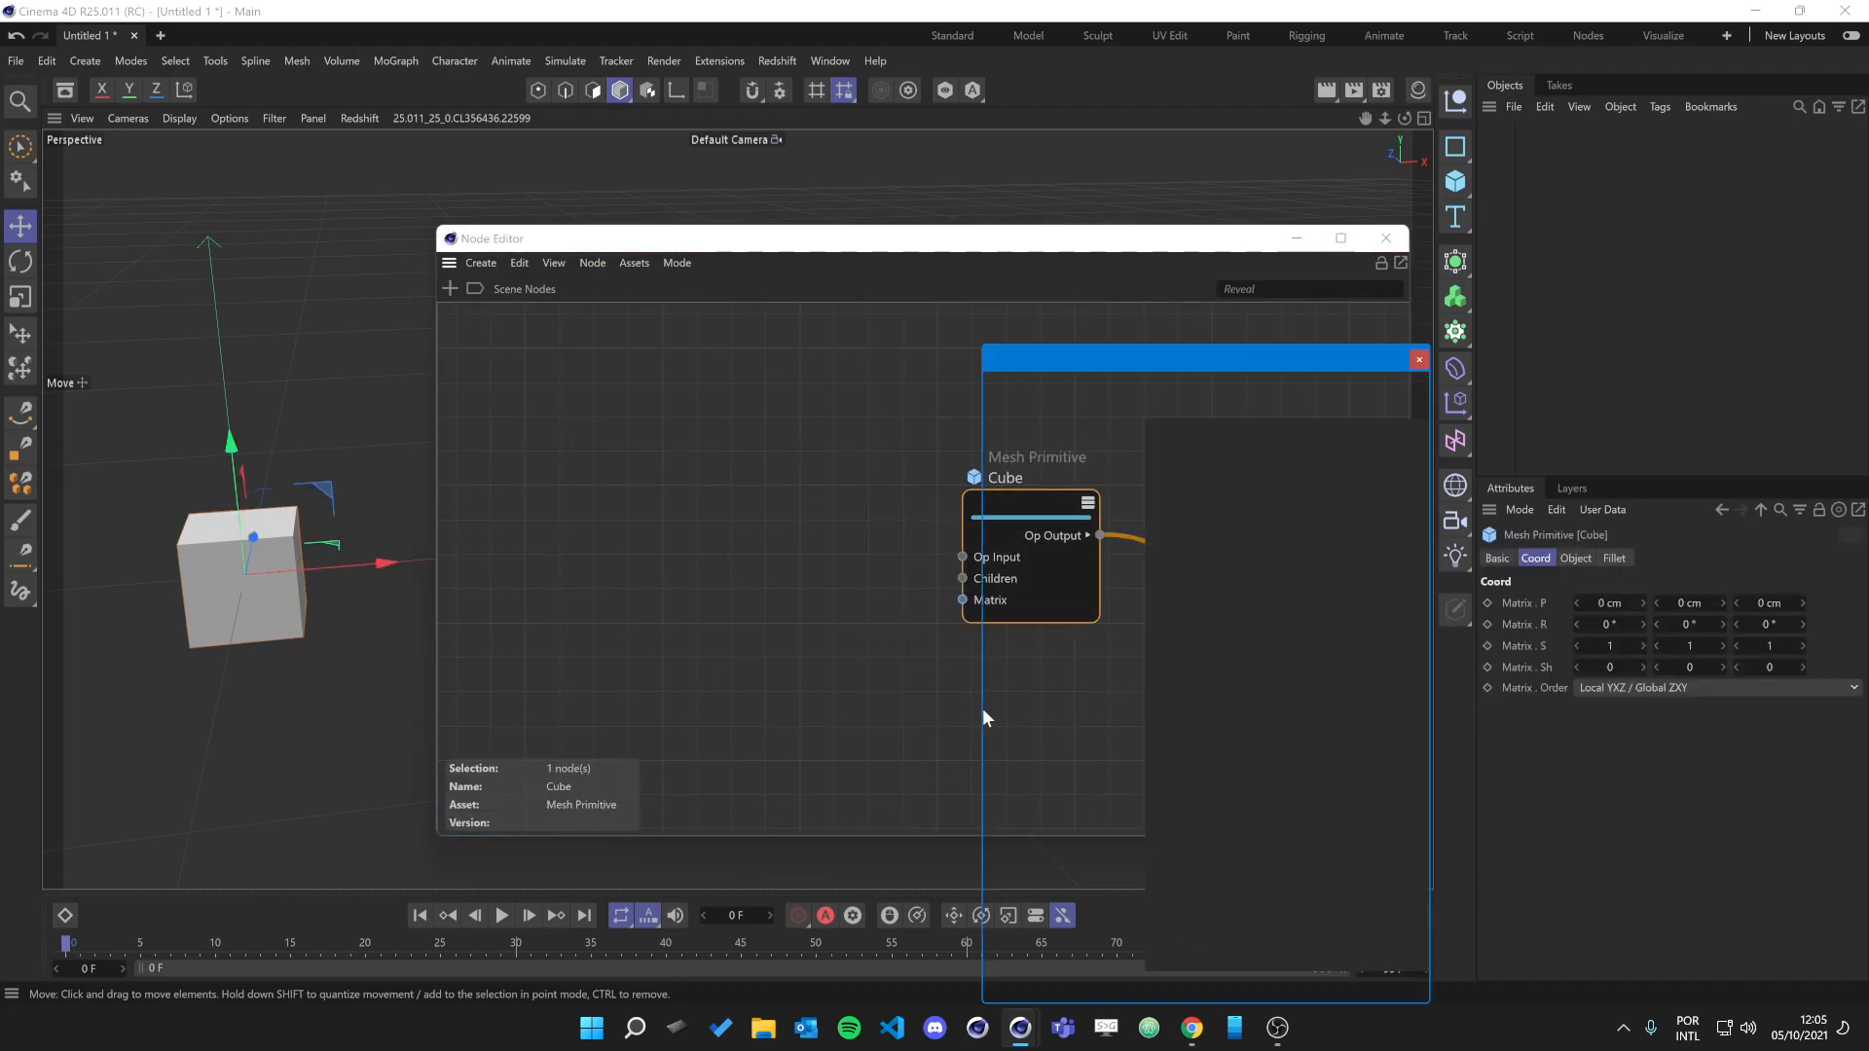
type("compose")
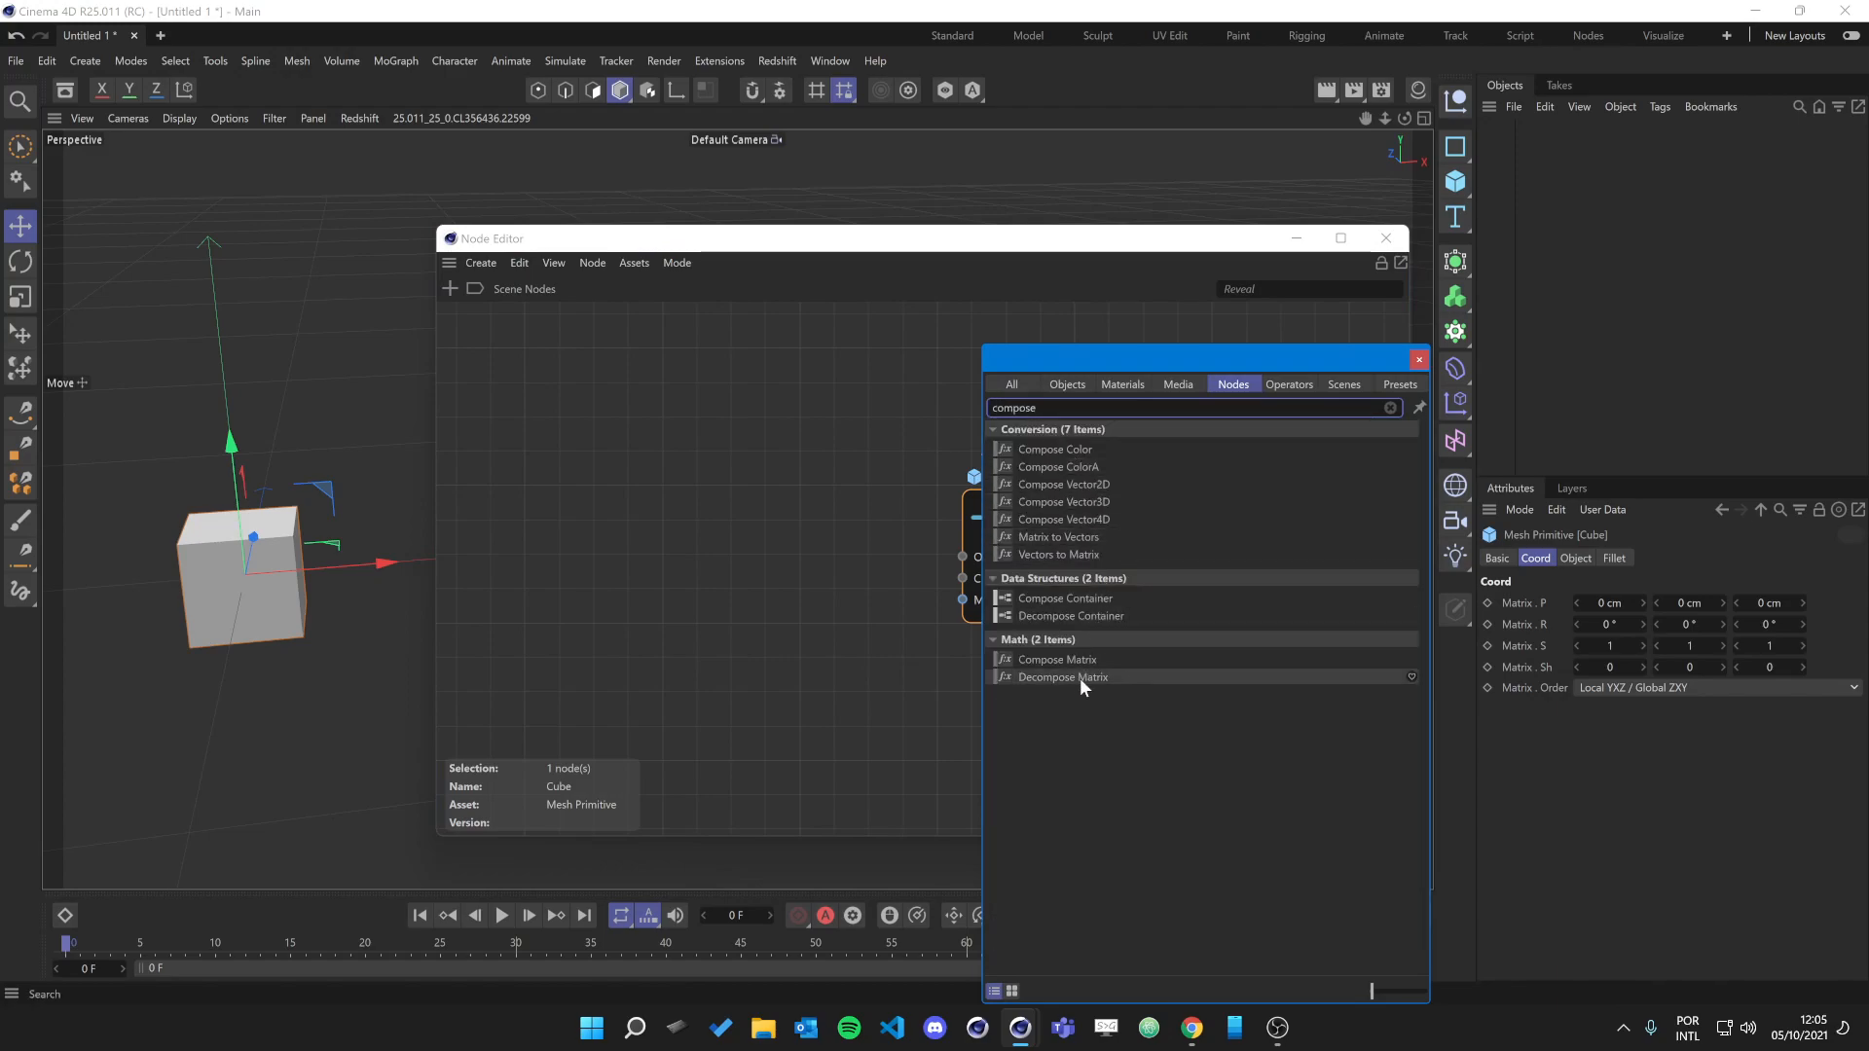
left_click_drag(1096, 662, 867, 576)
left_click(902, 582)
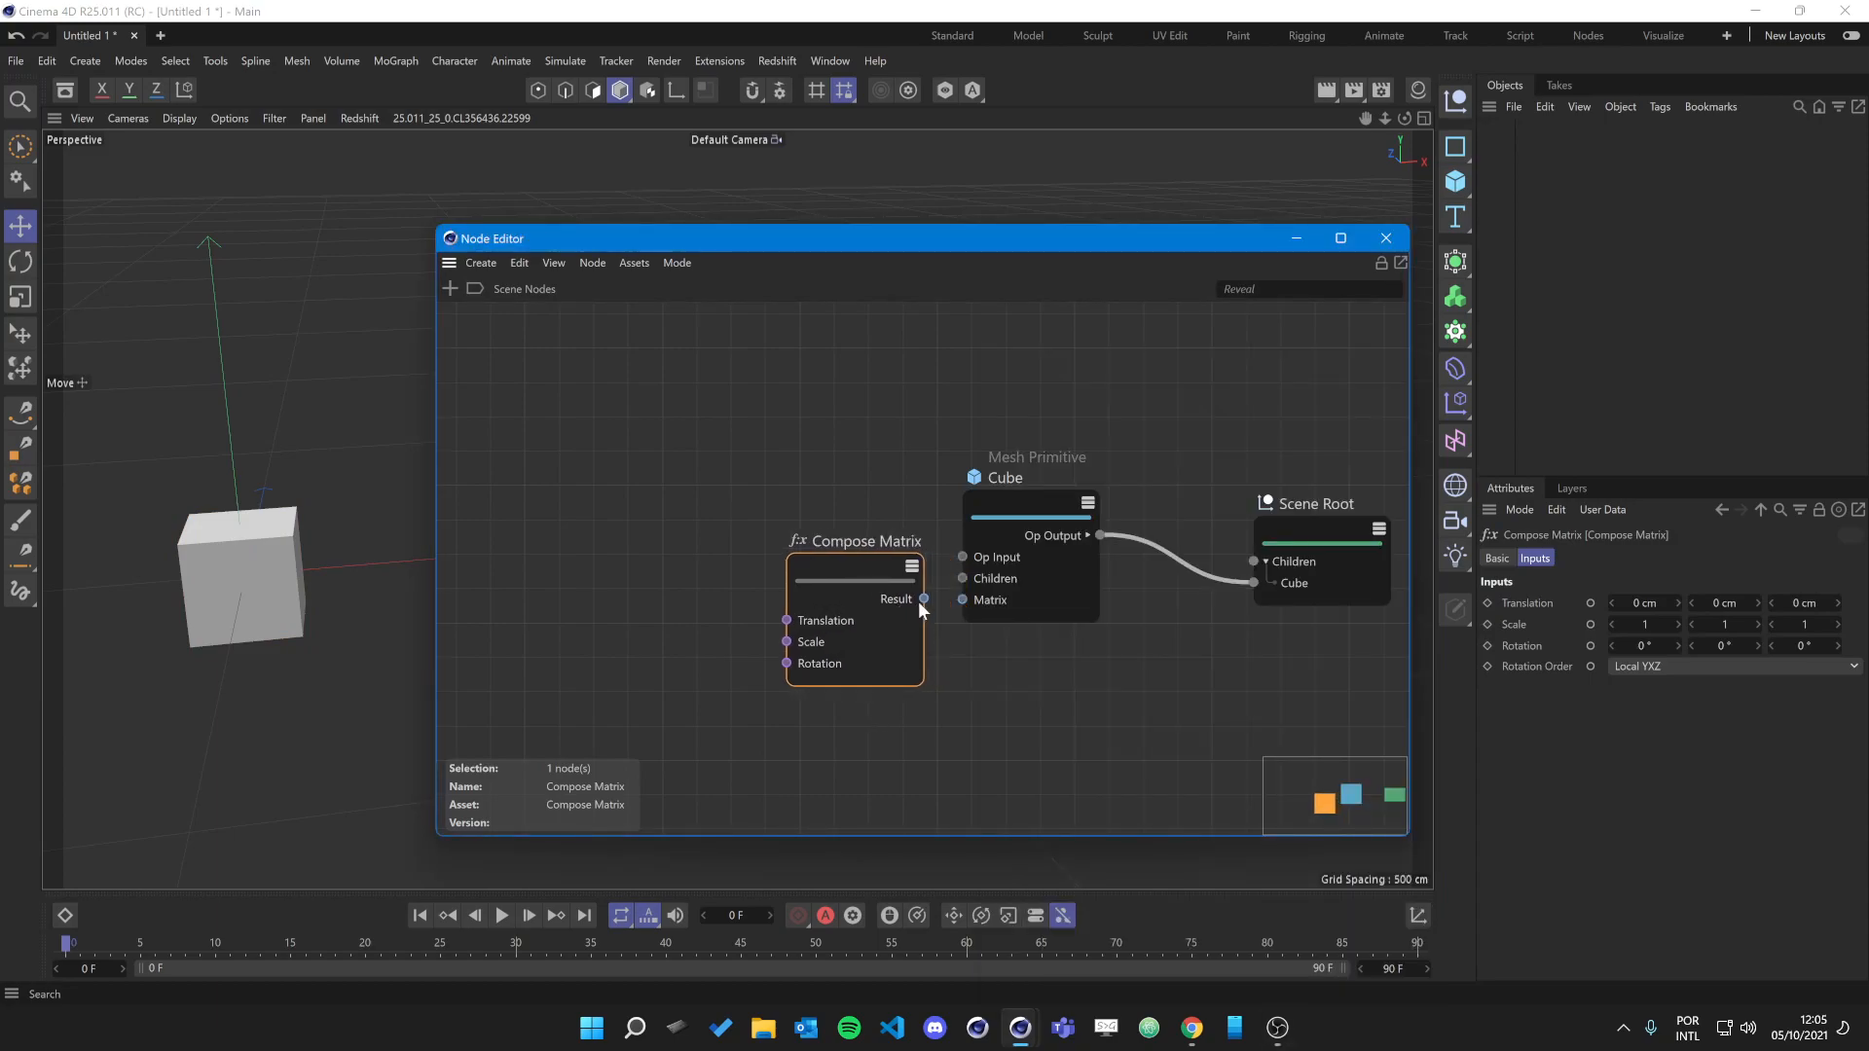
left_click_drag(969, 603, 962, 599)
Add a Compose Vector3D node, connect its Result to Compose Matrix's Translation, and place it ahead of that node.
double_click(949, 722)
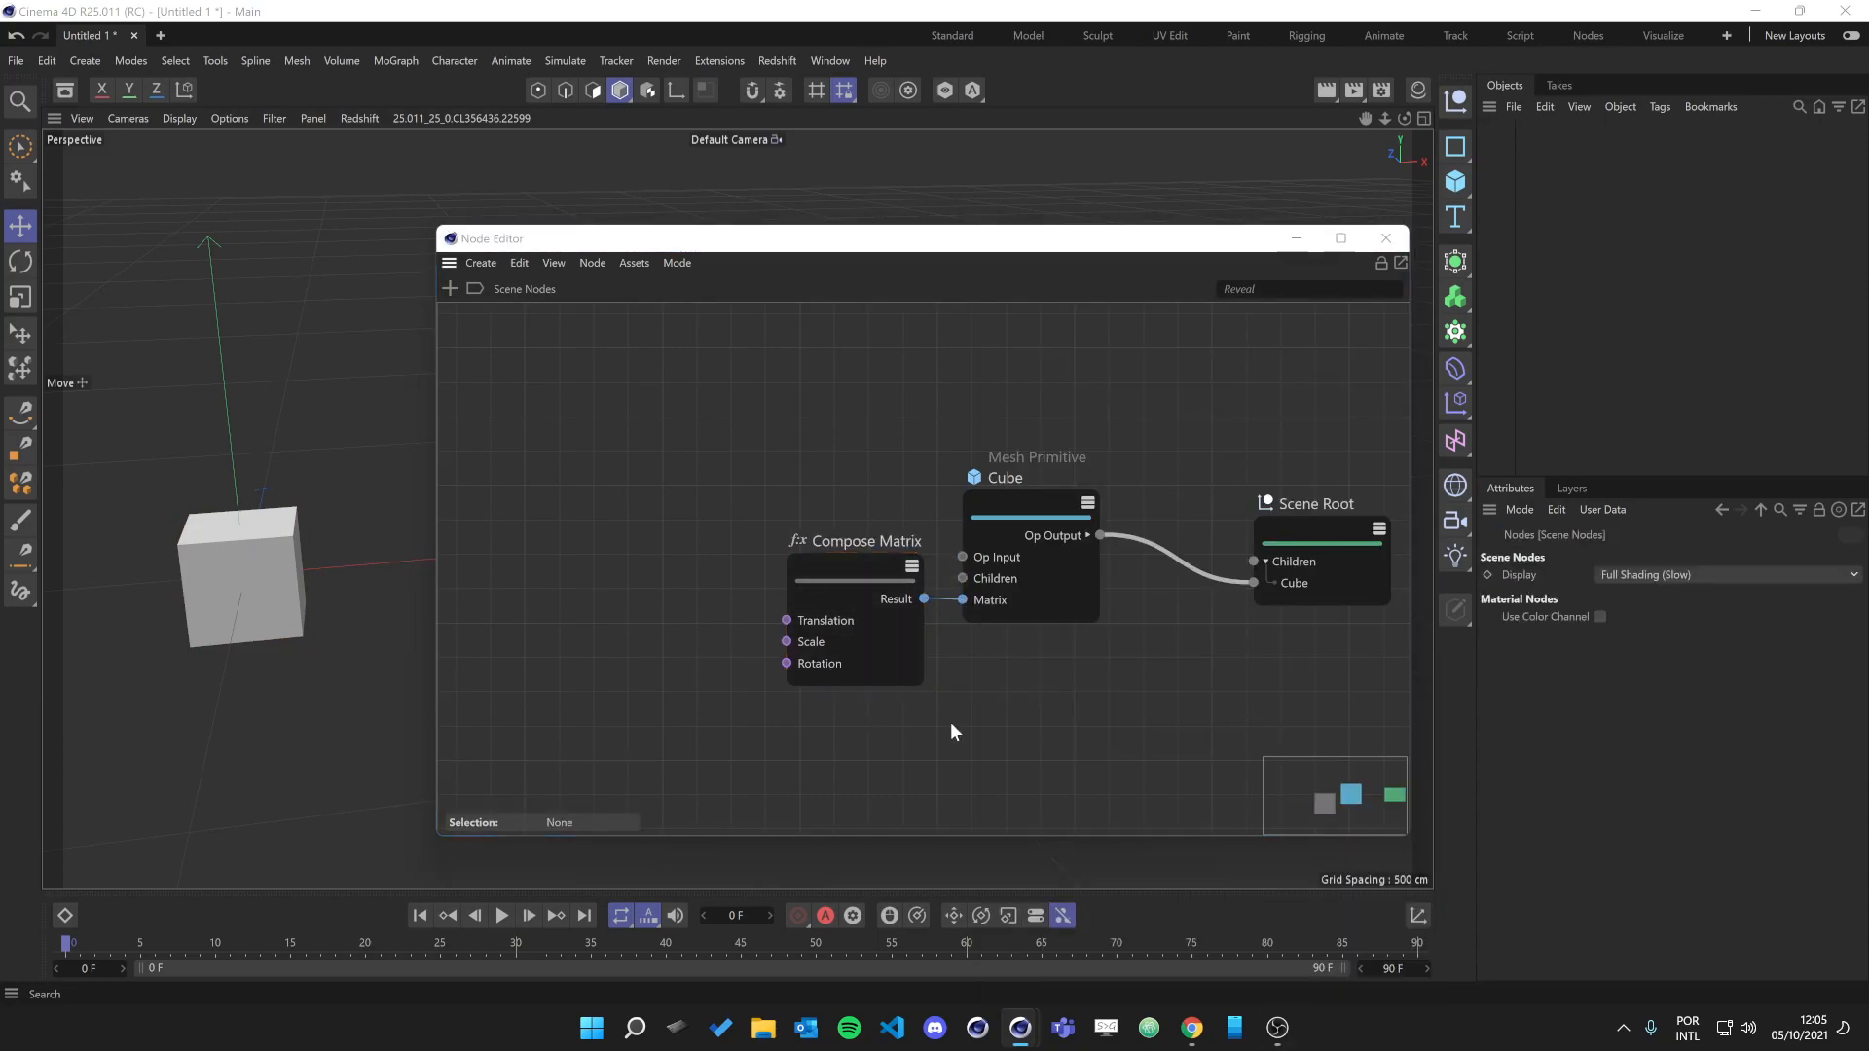
type("compose")
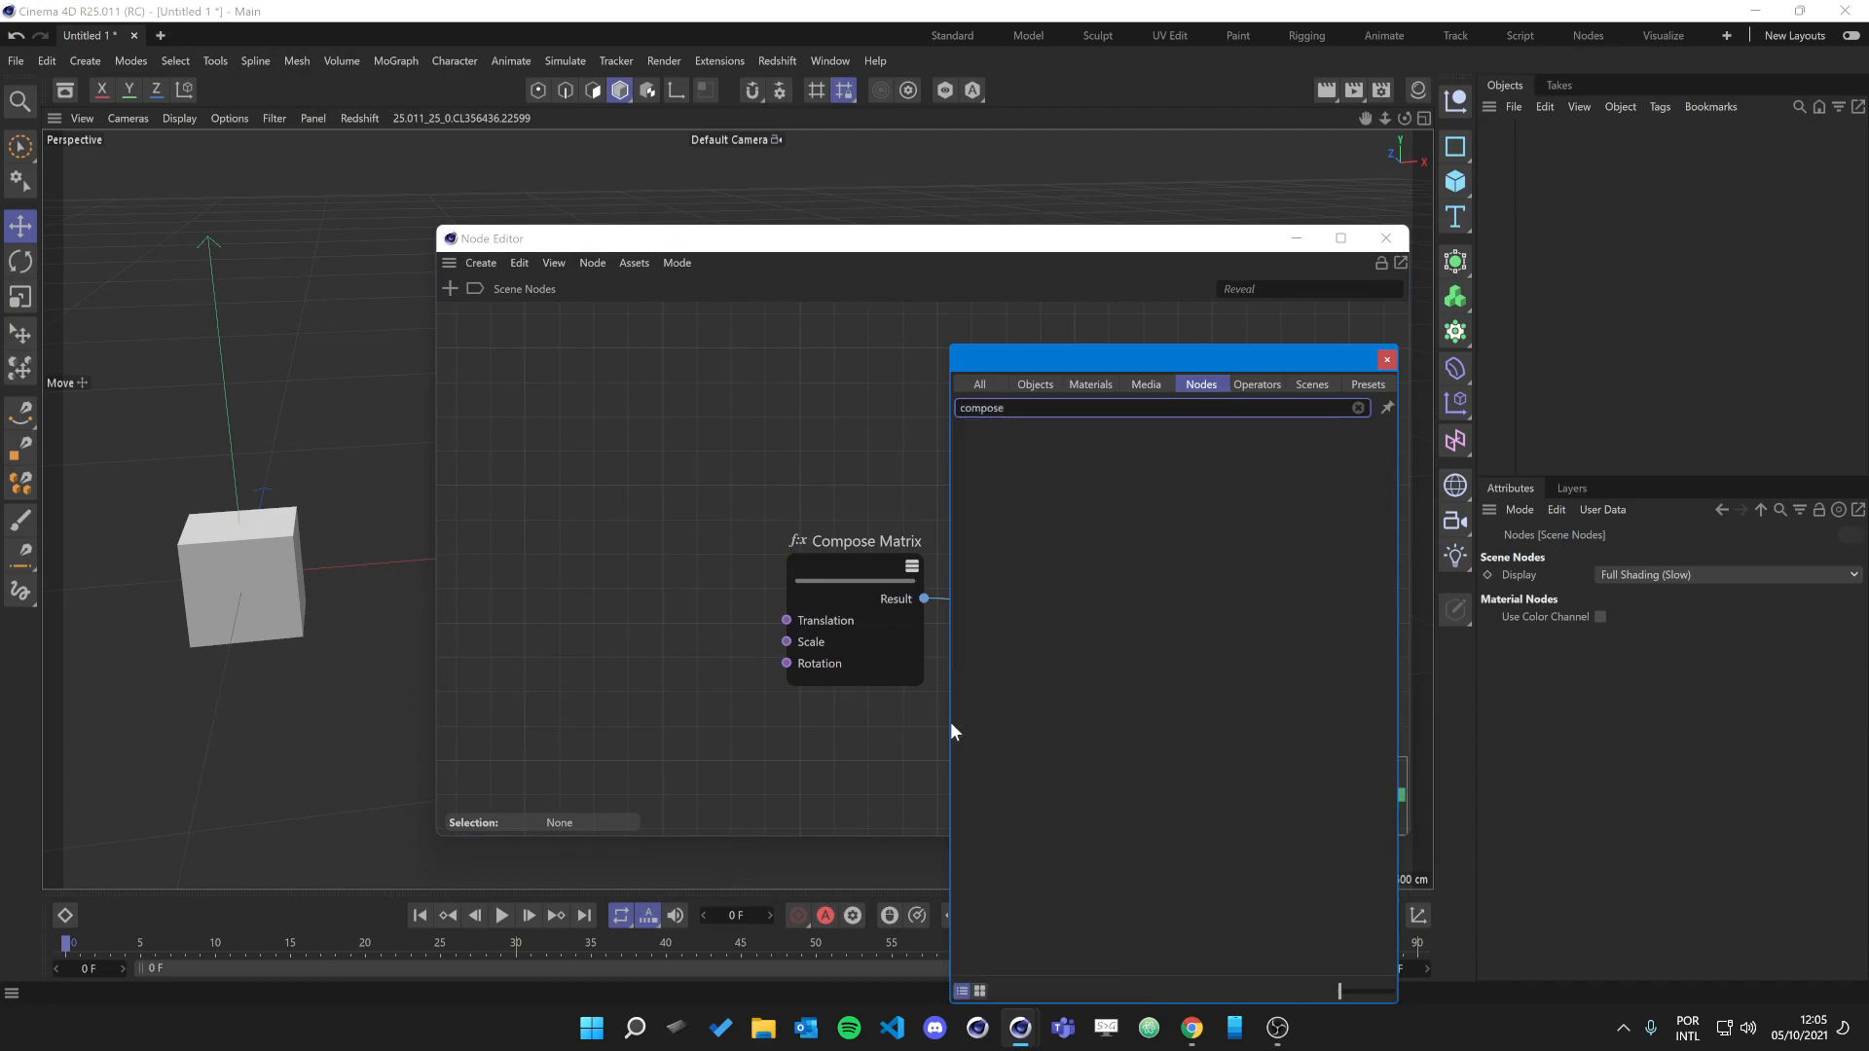
left_click_drag(1029, 501, 675, 494)
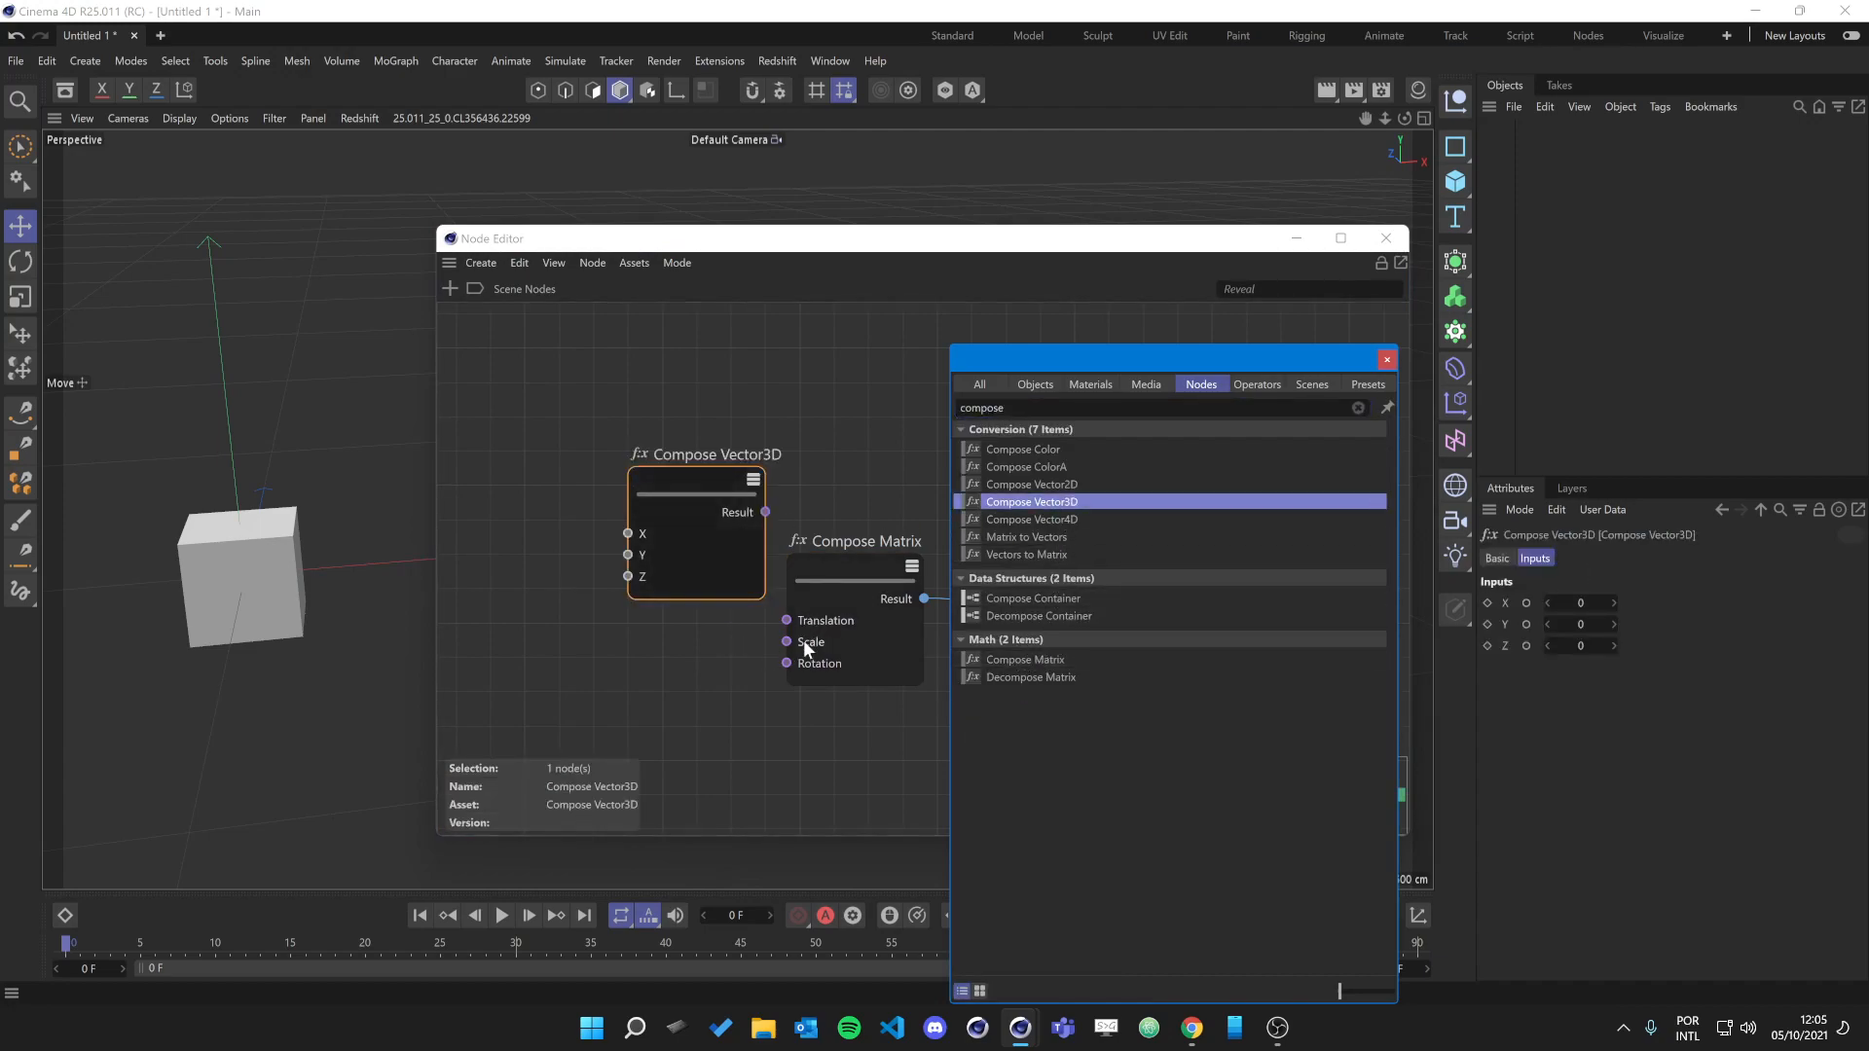
left_click(676, 464)
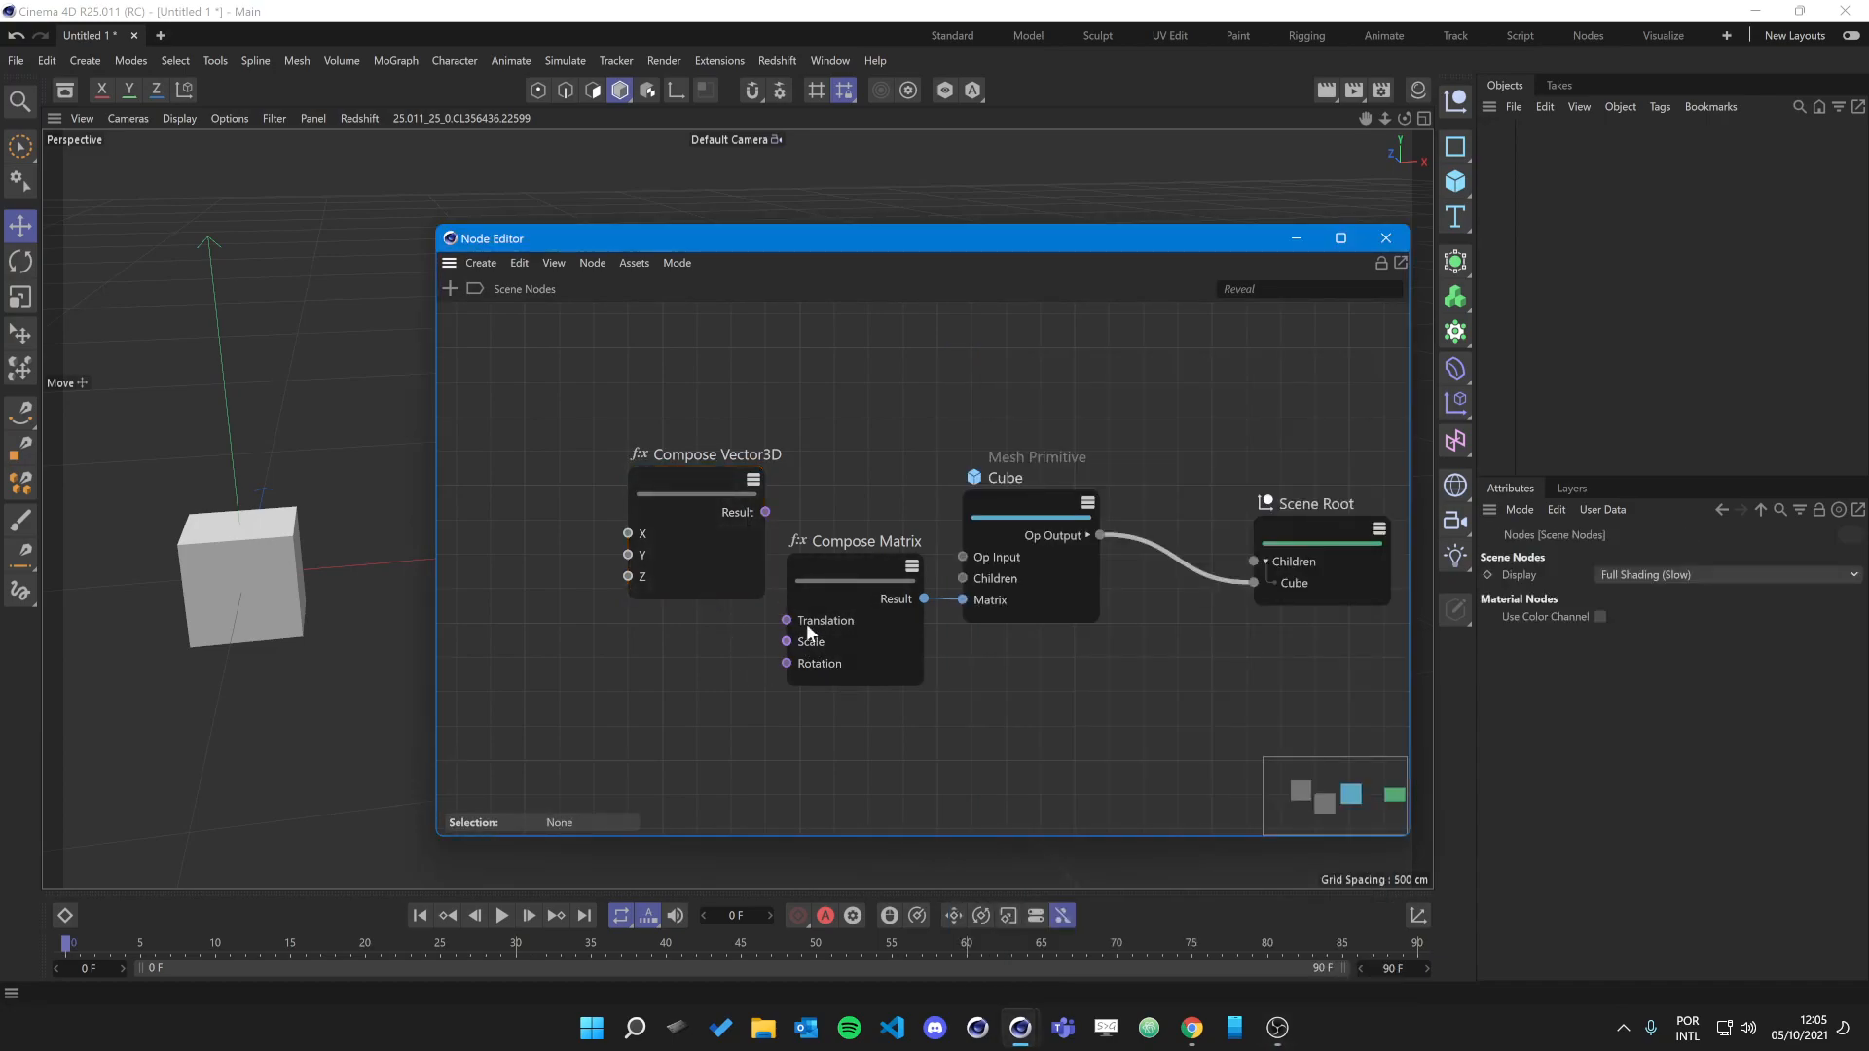
left_click_drag(718, 481, 788, 620)
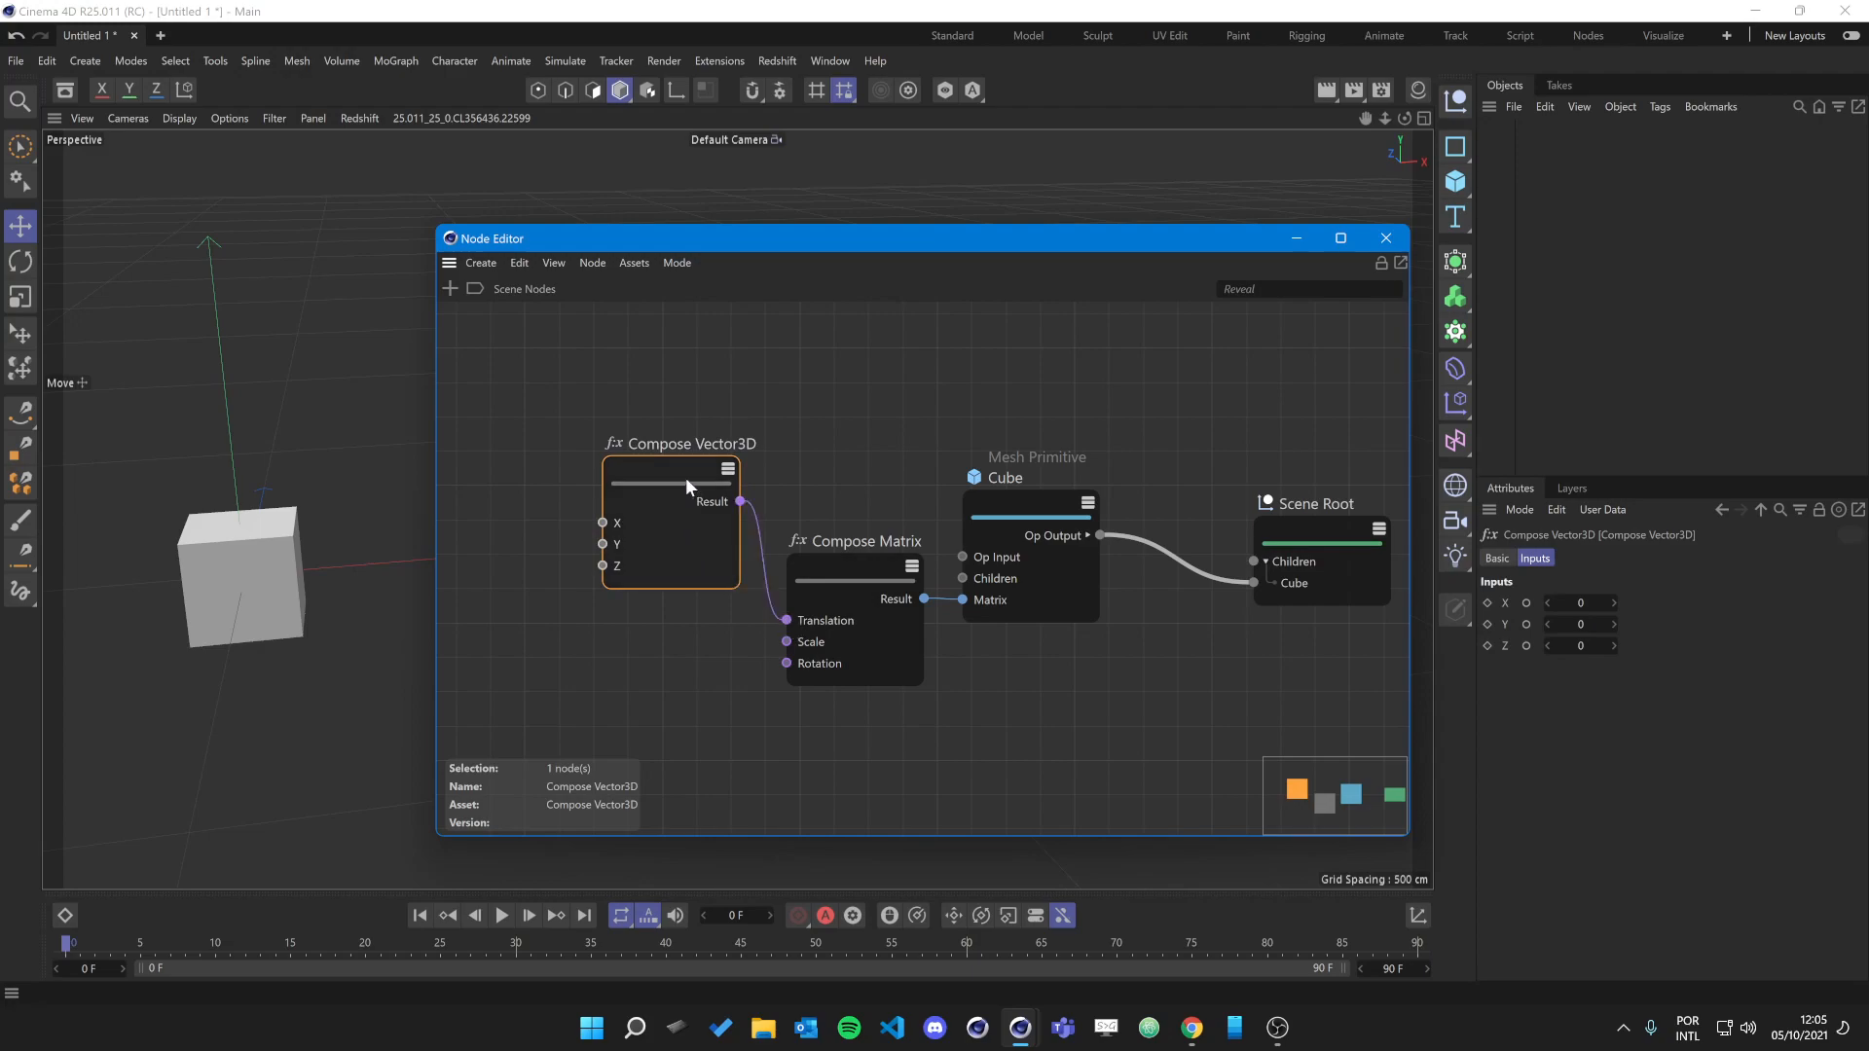
left_click_drag(685, 477, 691, 517)
scroll(796, 638, "down", 1)
middle_click_drag(796, 638, 953, 588)
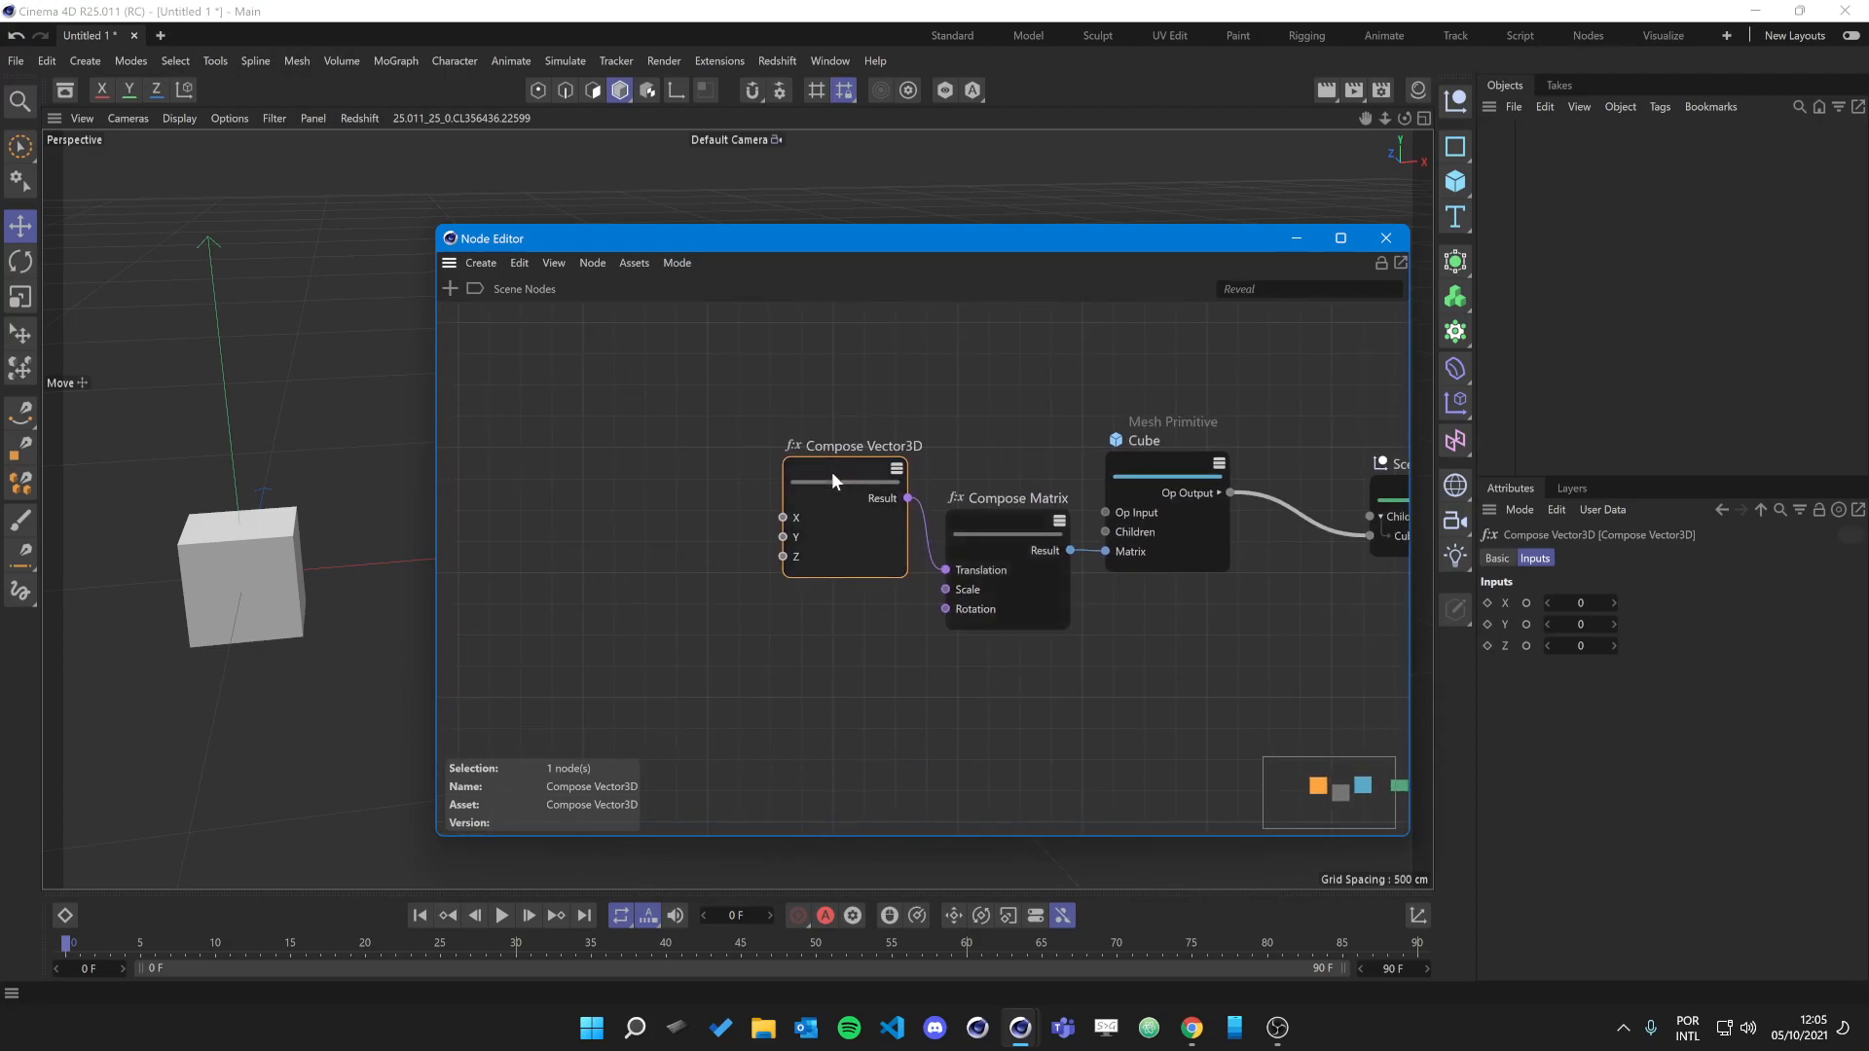
left_click_drag(842, 469, 786, 507)
Try out a change to the Compose Vector3D node's Y input to shift the cube vertically.
left_click(1577, 625)
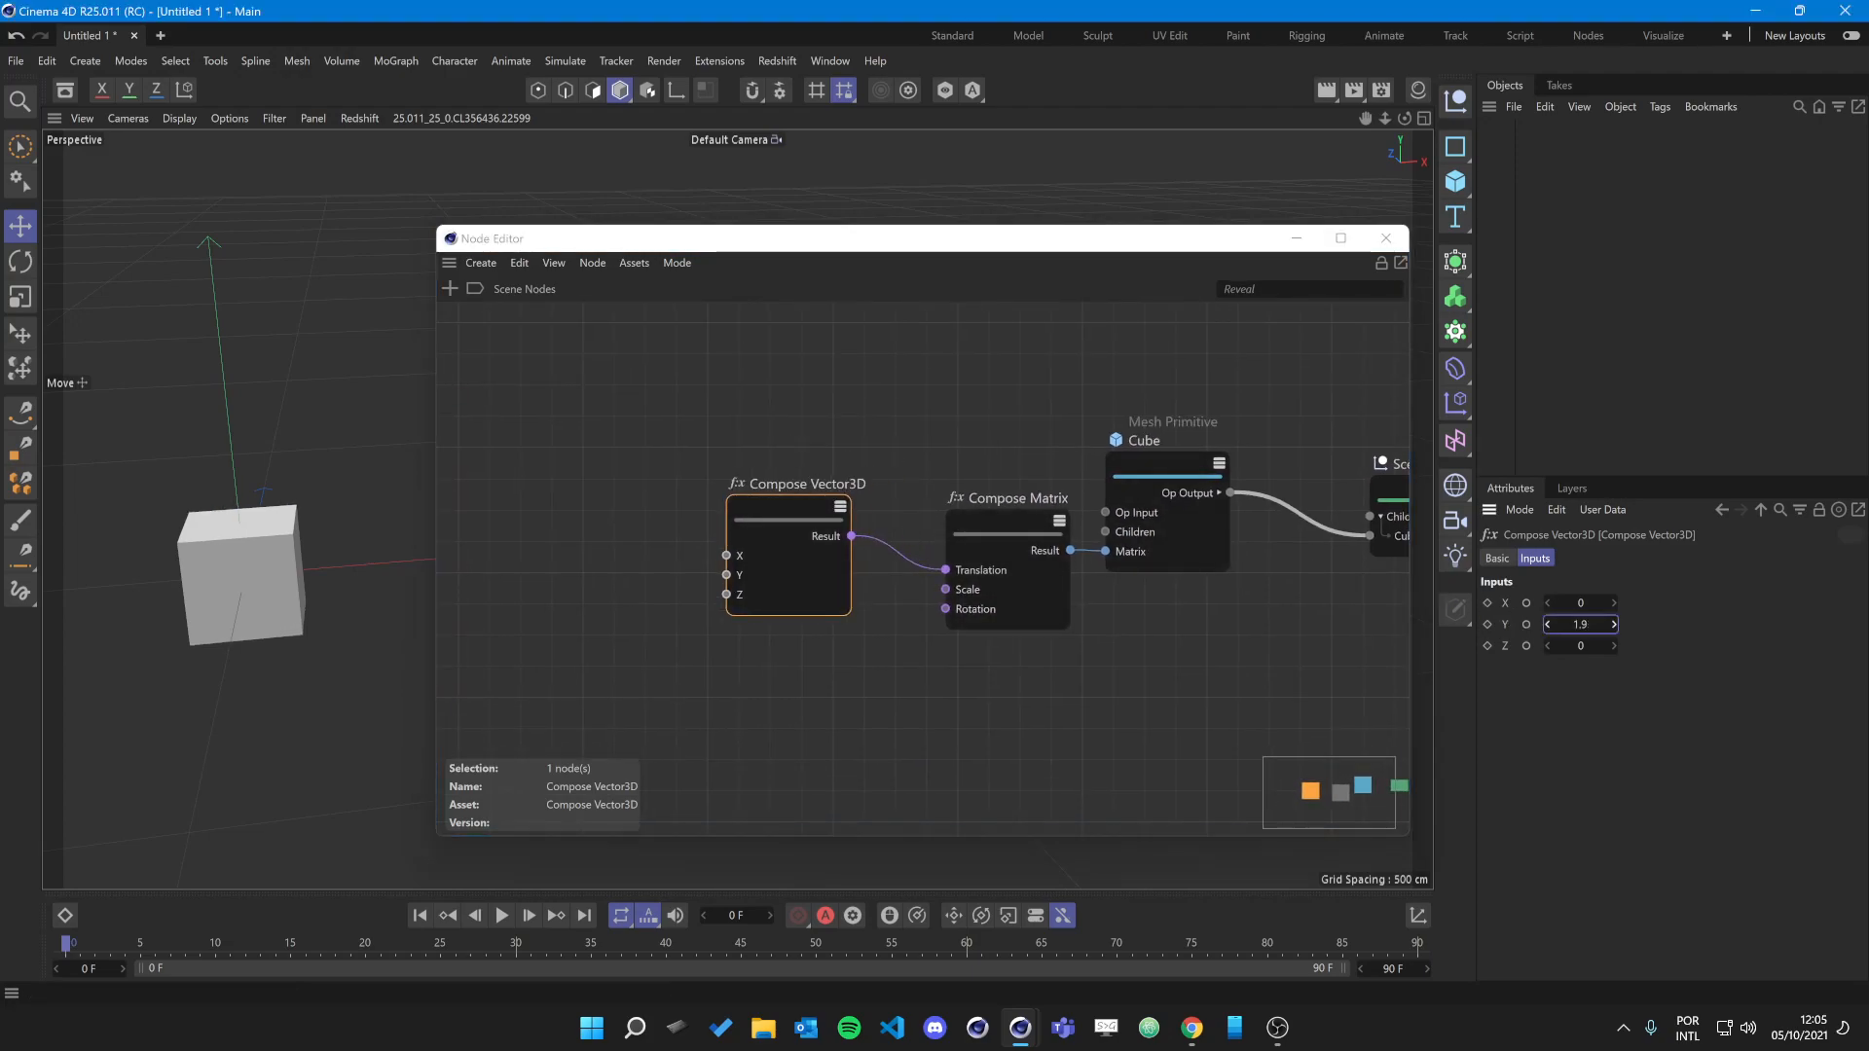
left_click(761, 650)
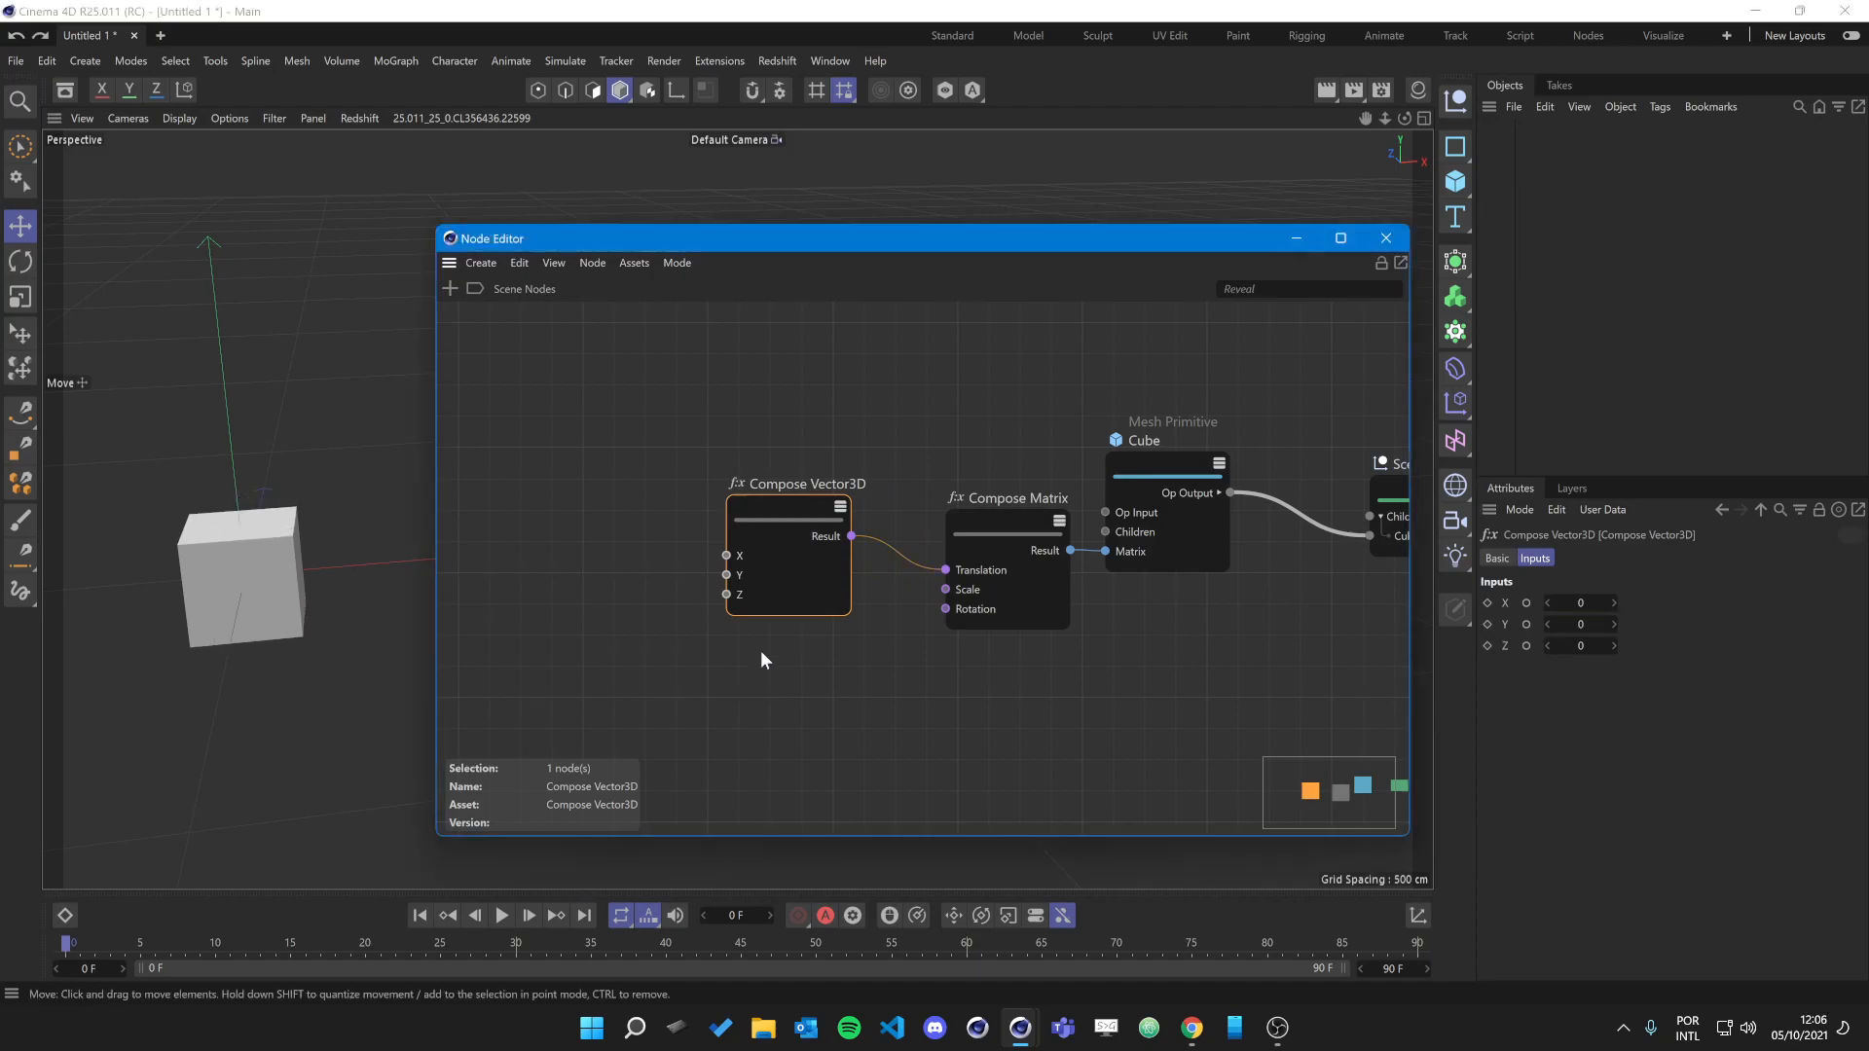
Search the node assets for "time" and add a Time node ahead of Compose Vector3D.
double_click(769, 653)
type("time")
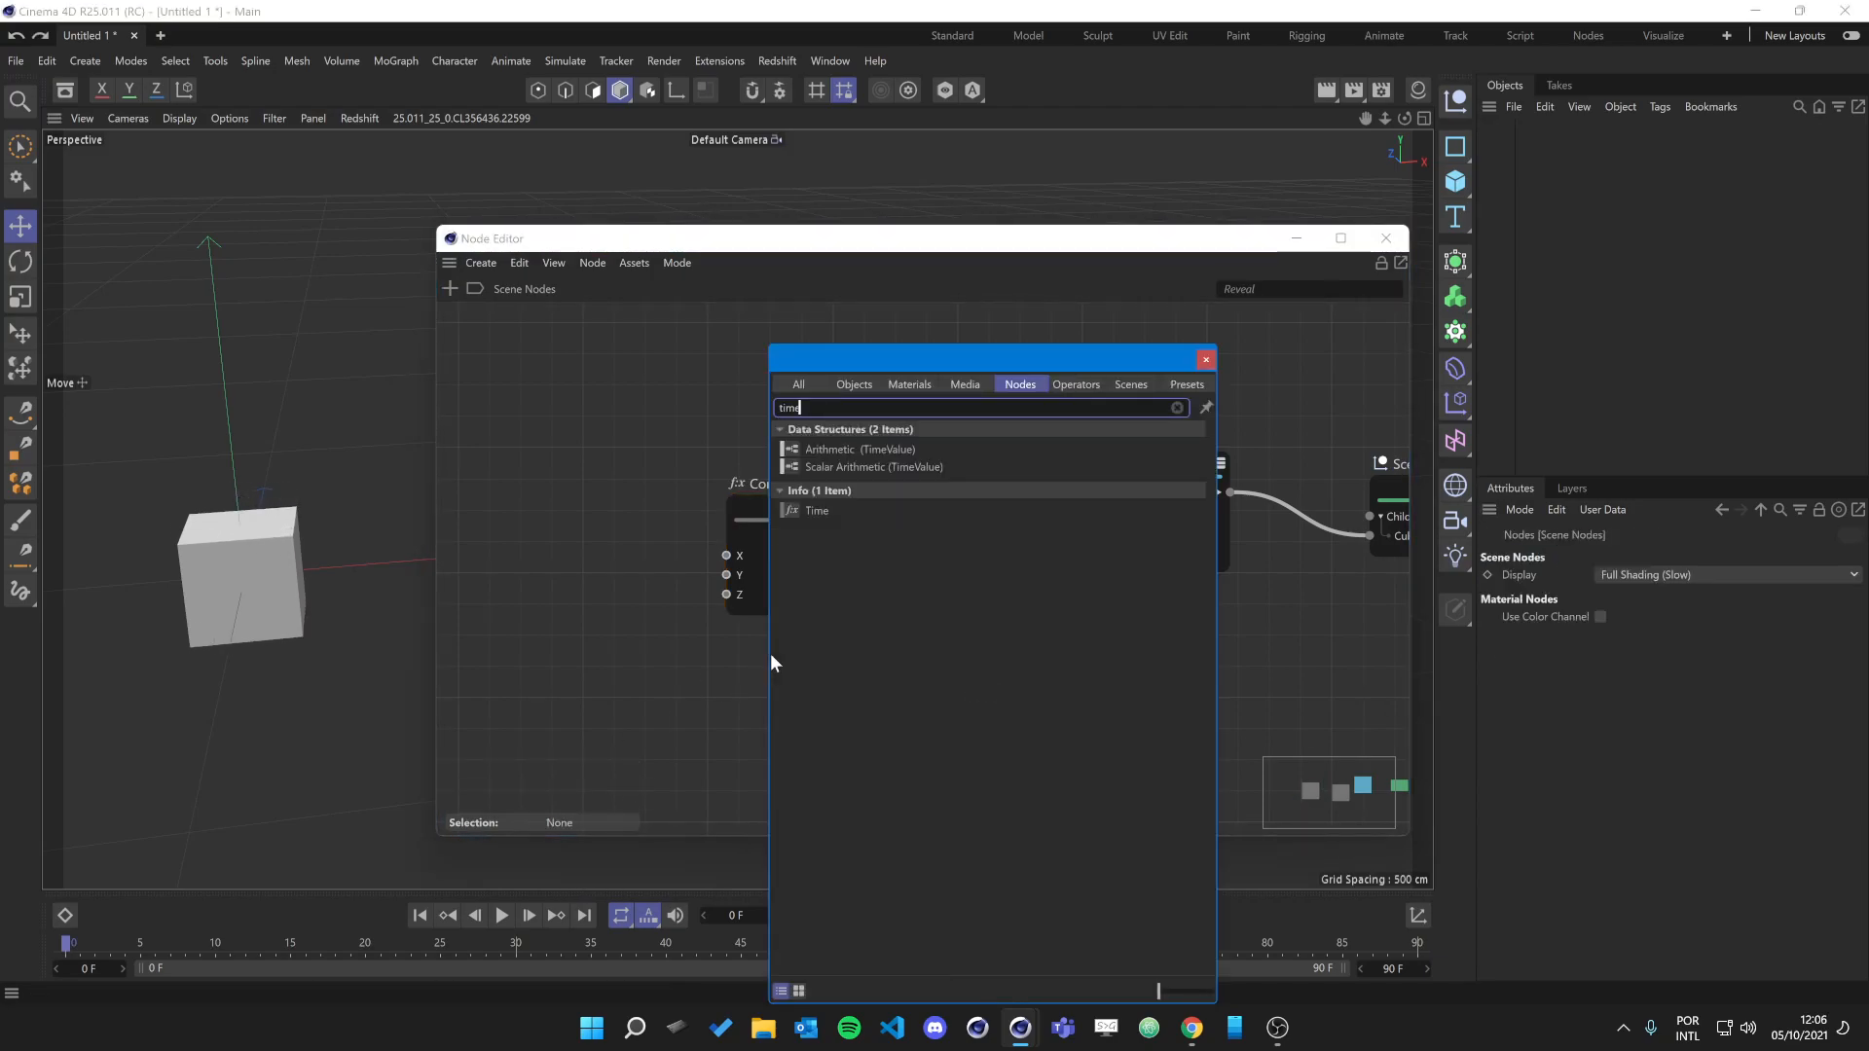
left_click(812, 510)
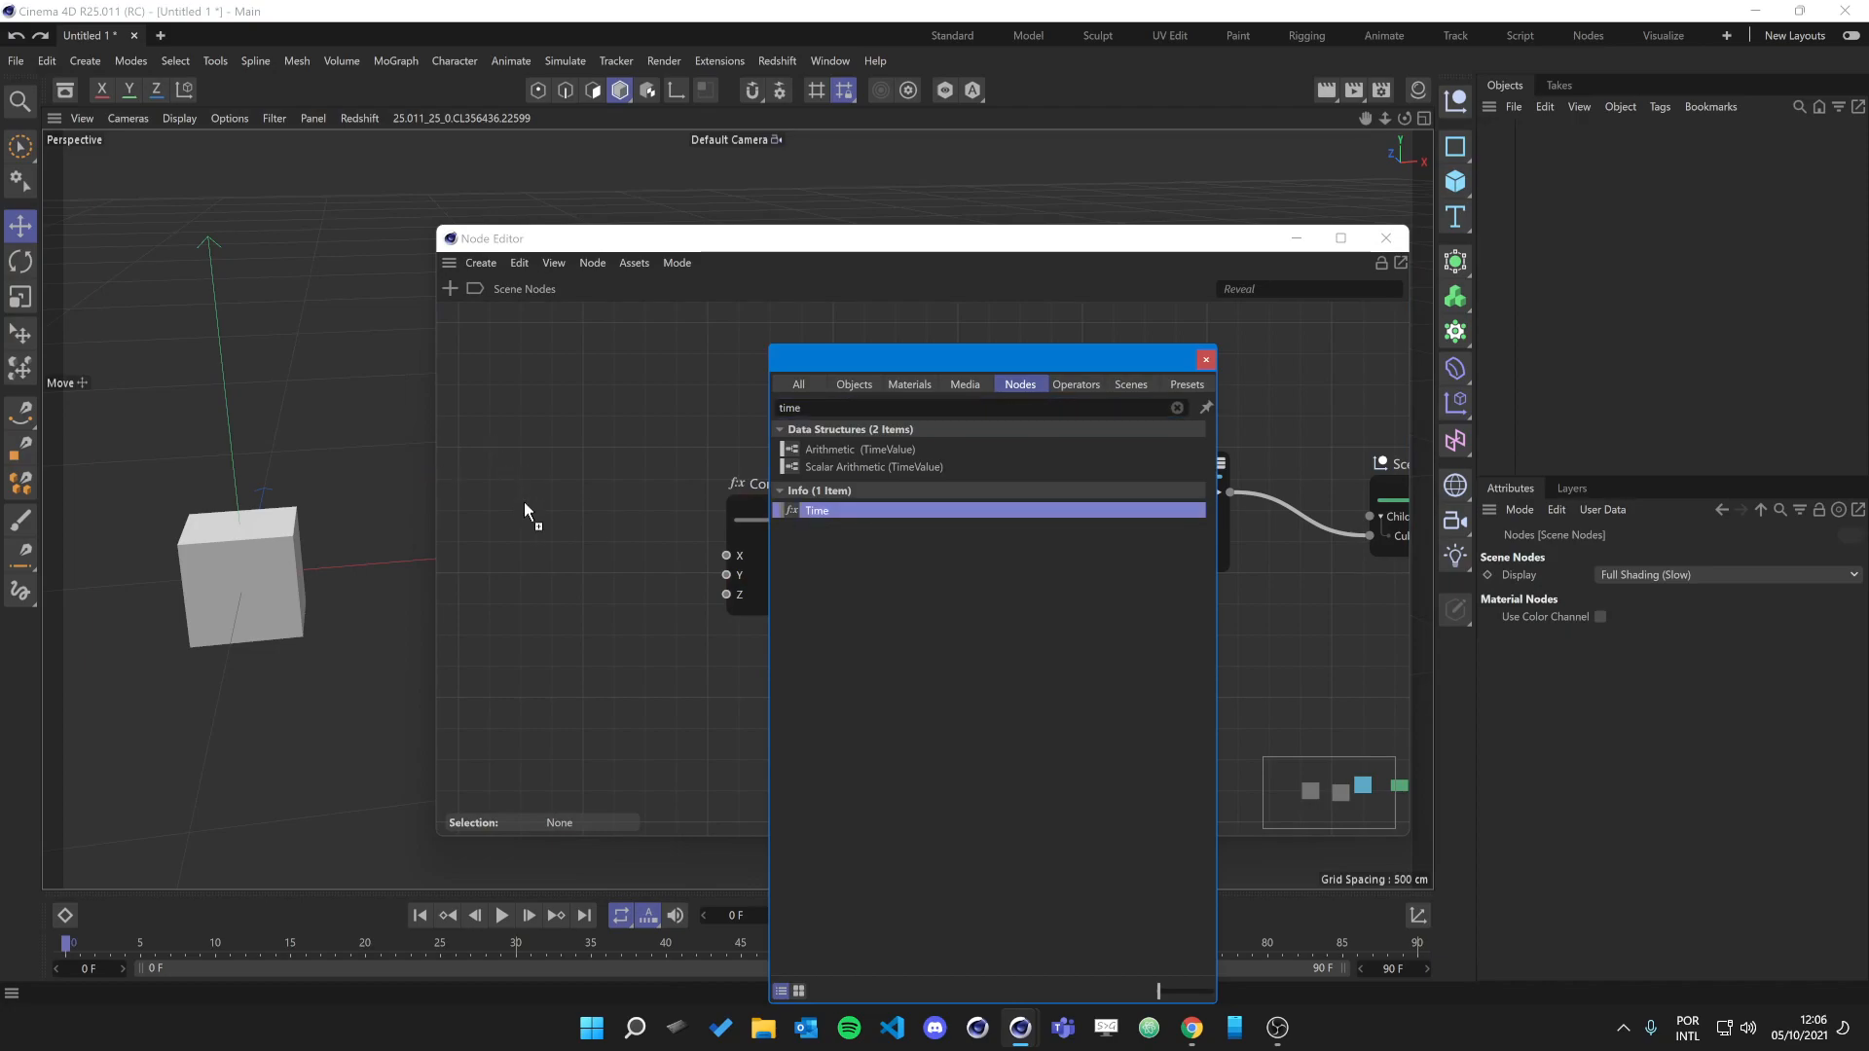
key("Return")
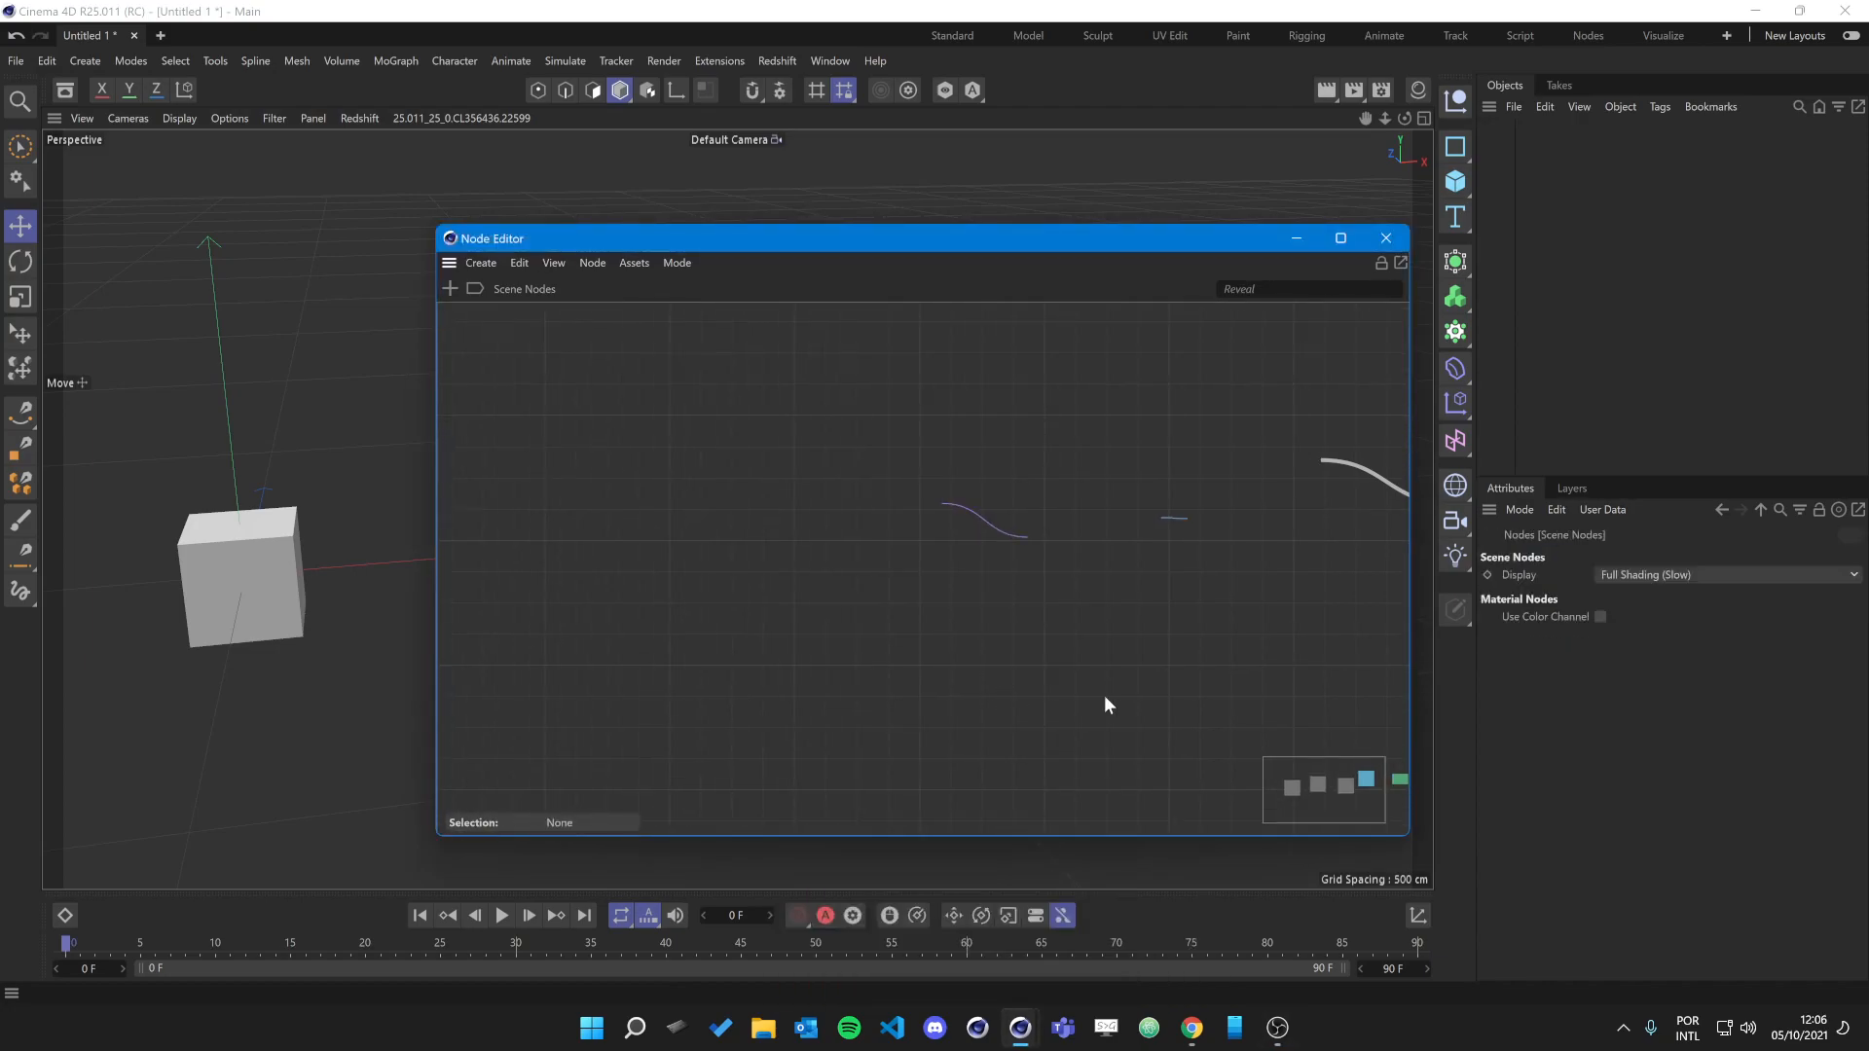
Put the Node Editor window away and open it again.
left_click(1299, 243)
left_click(829, 60)
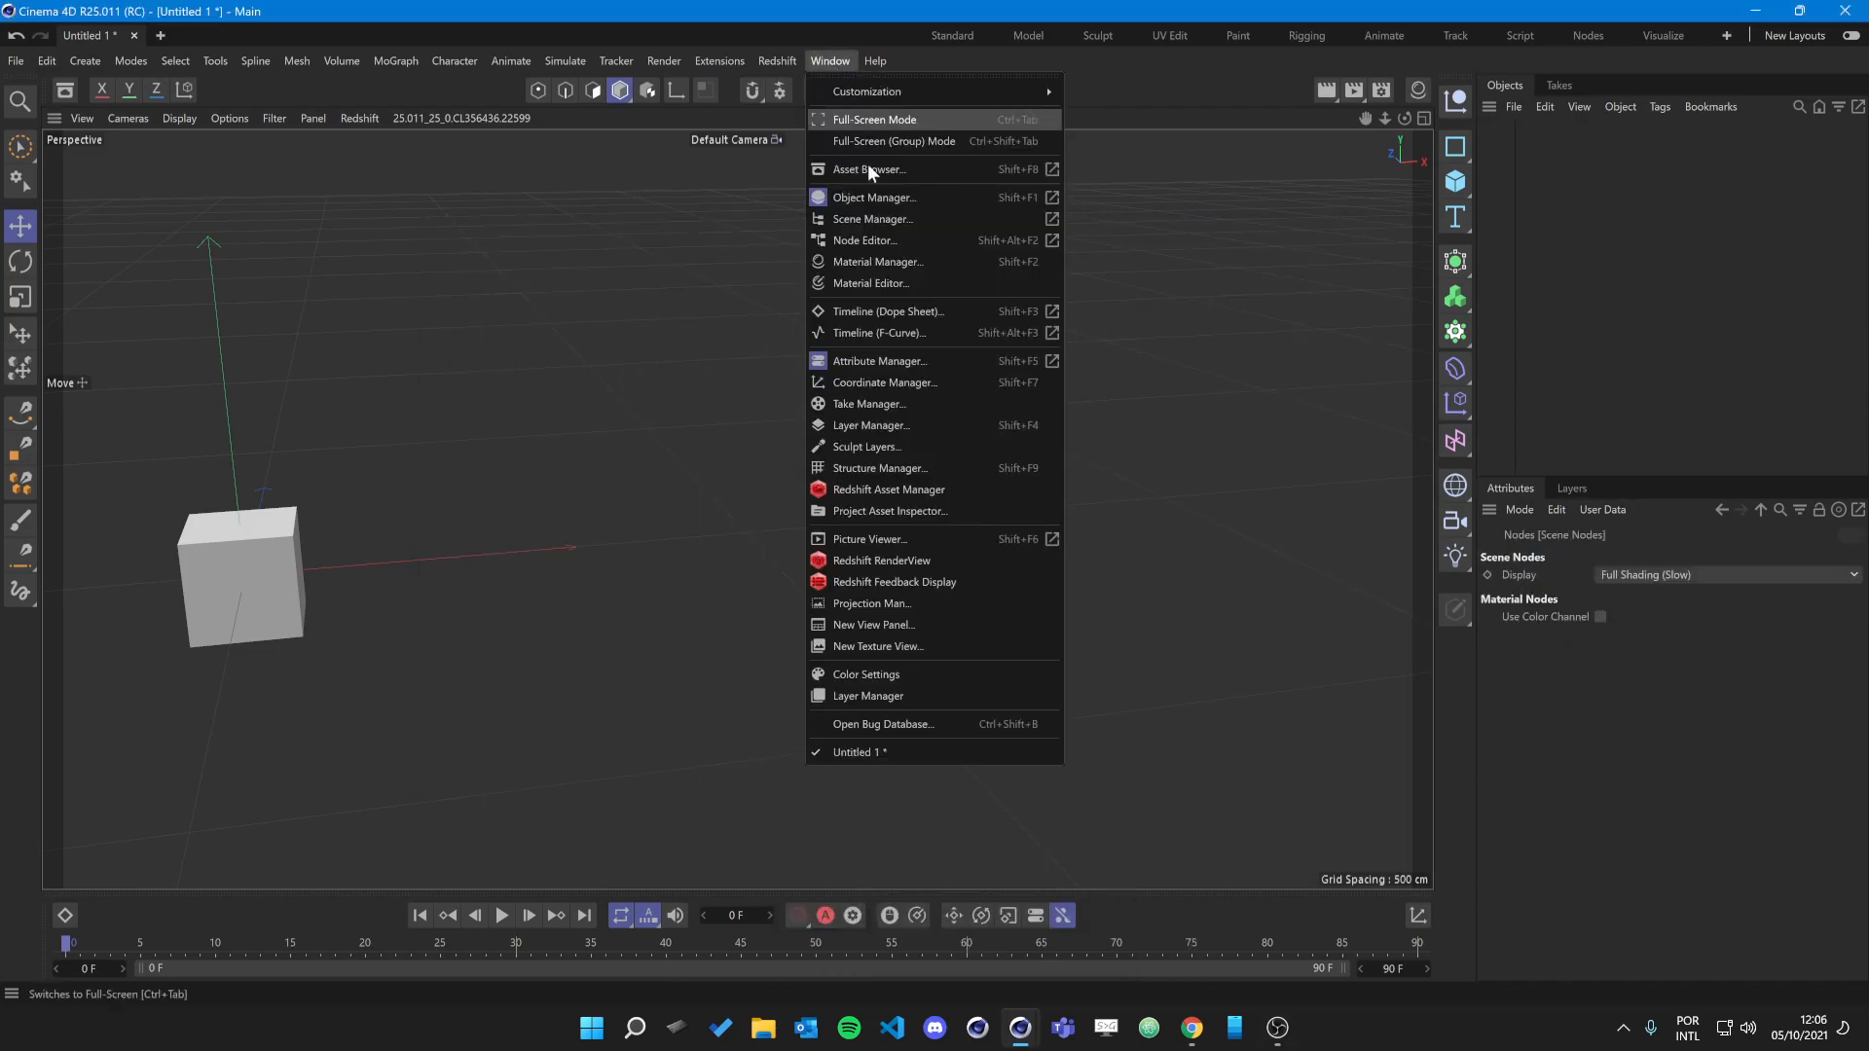
left_click(933, 243)
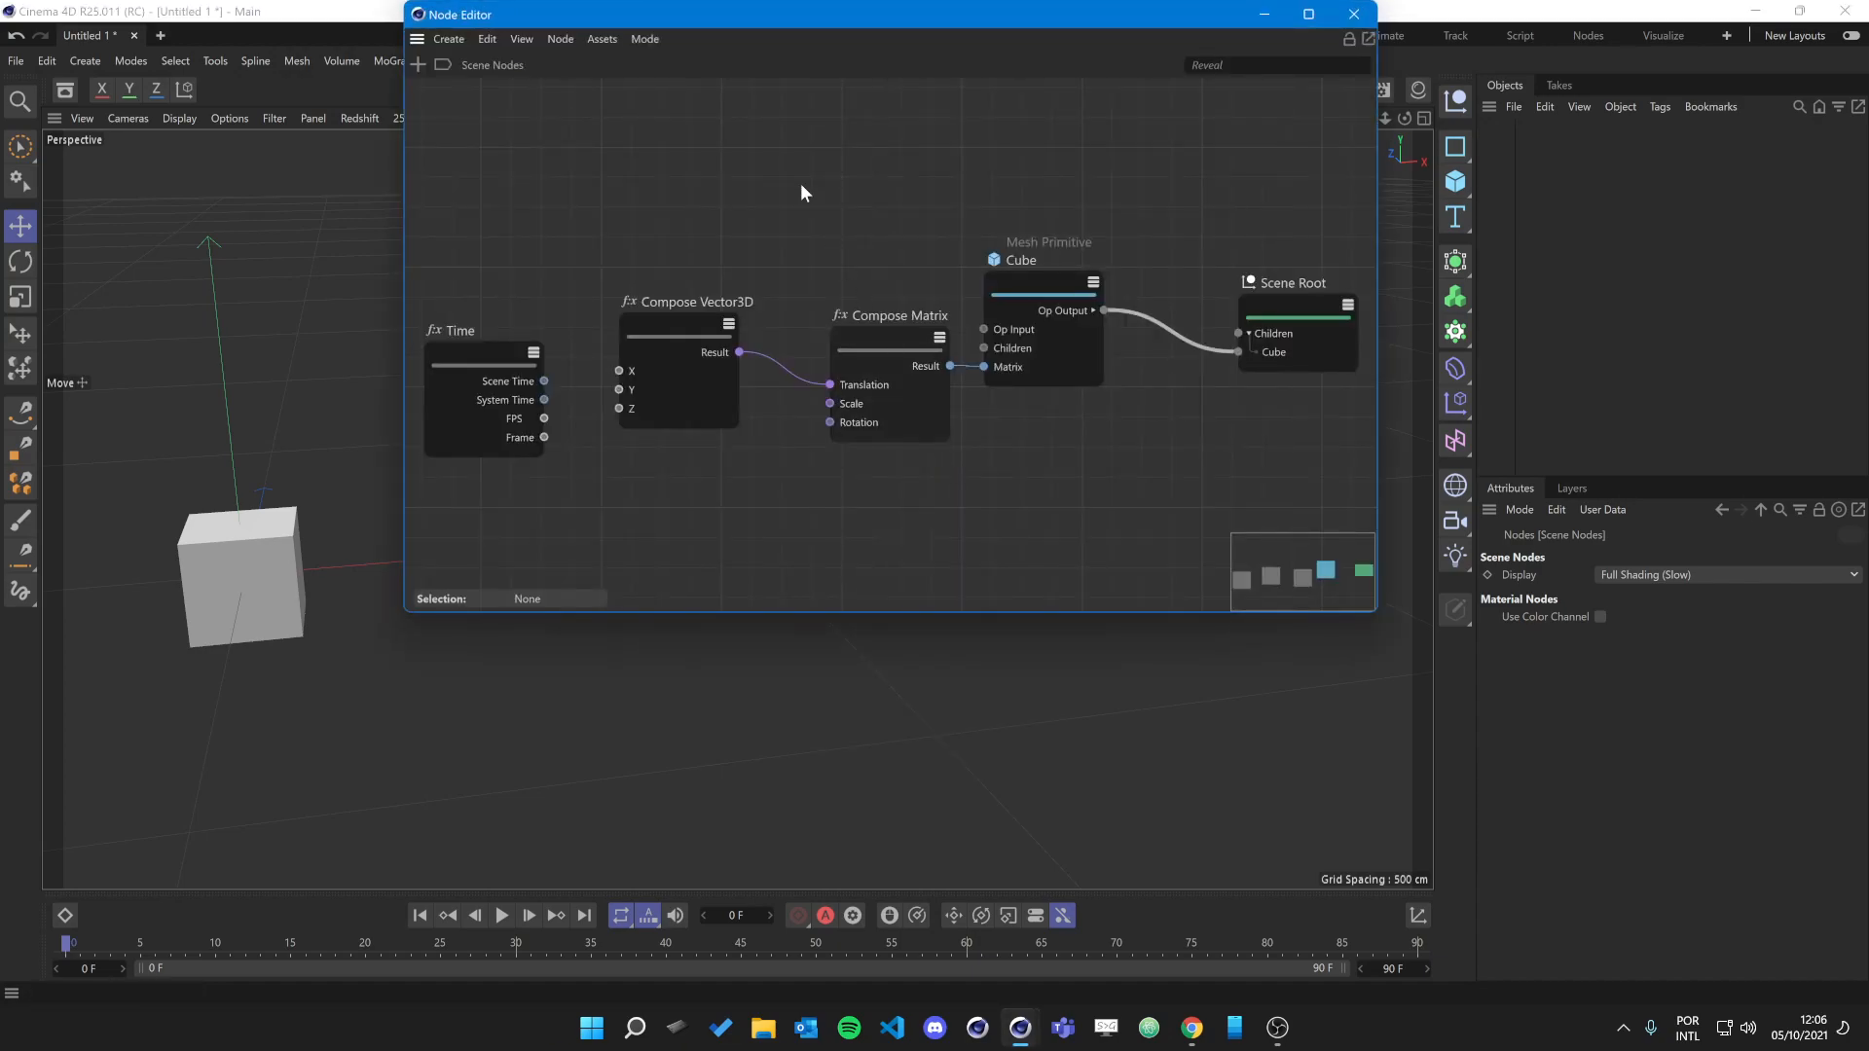
Move the Time node farther away from Compose Vector3D to leave space for another node between them.
scroll(934, 282, "down", 3)
mouse_move(853, 306)
middle_mouse_down()
mouse_move(944, 405)
mouse_move(845, 301)
middle_mouse_up()
scroll(925, 405, "up", 1)
left_click(662, 320)
left_click_drag(663, 319, 521, 285)
left_click(740, 474)
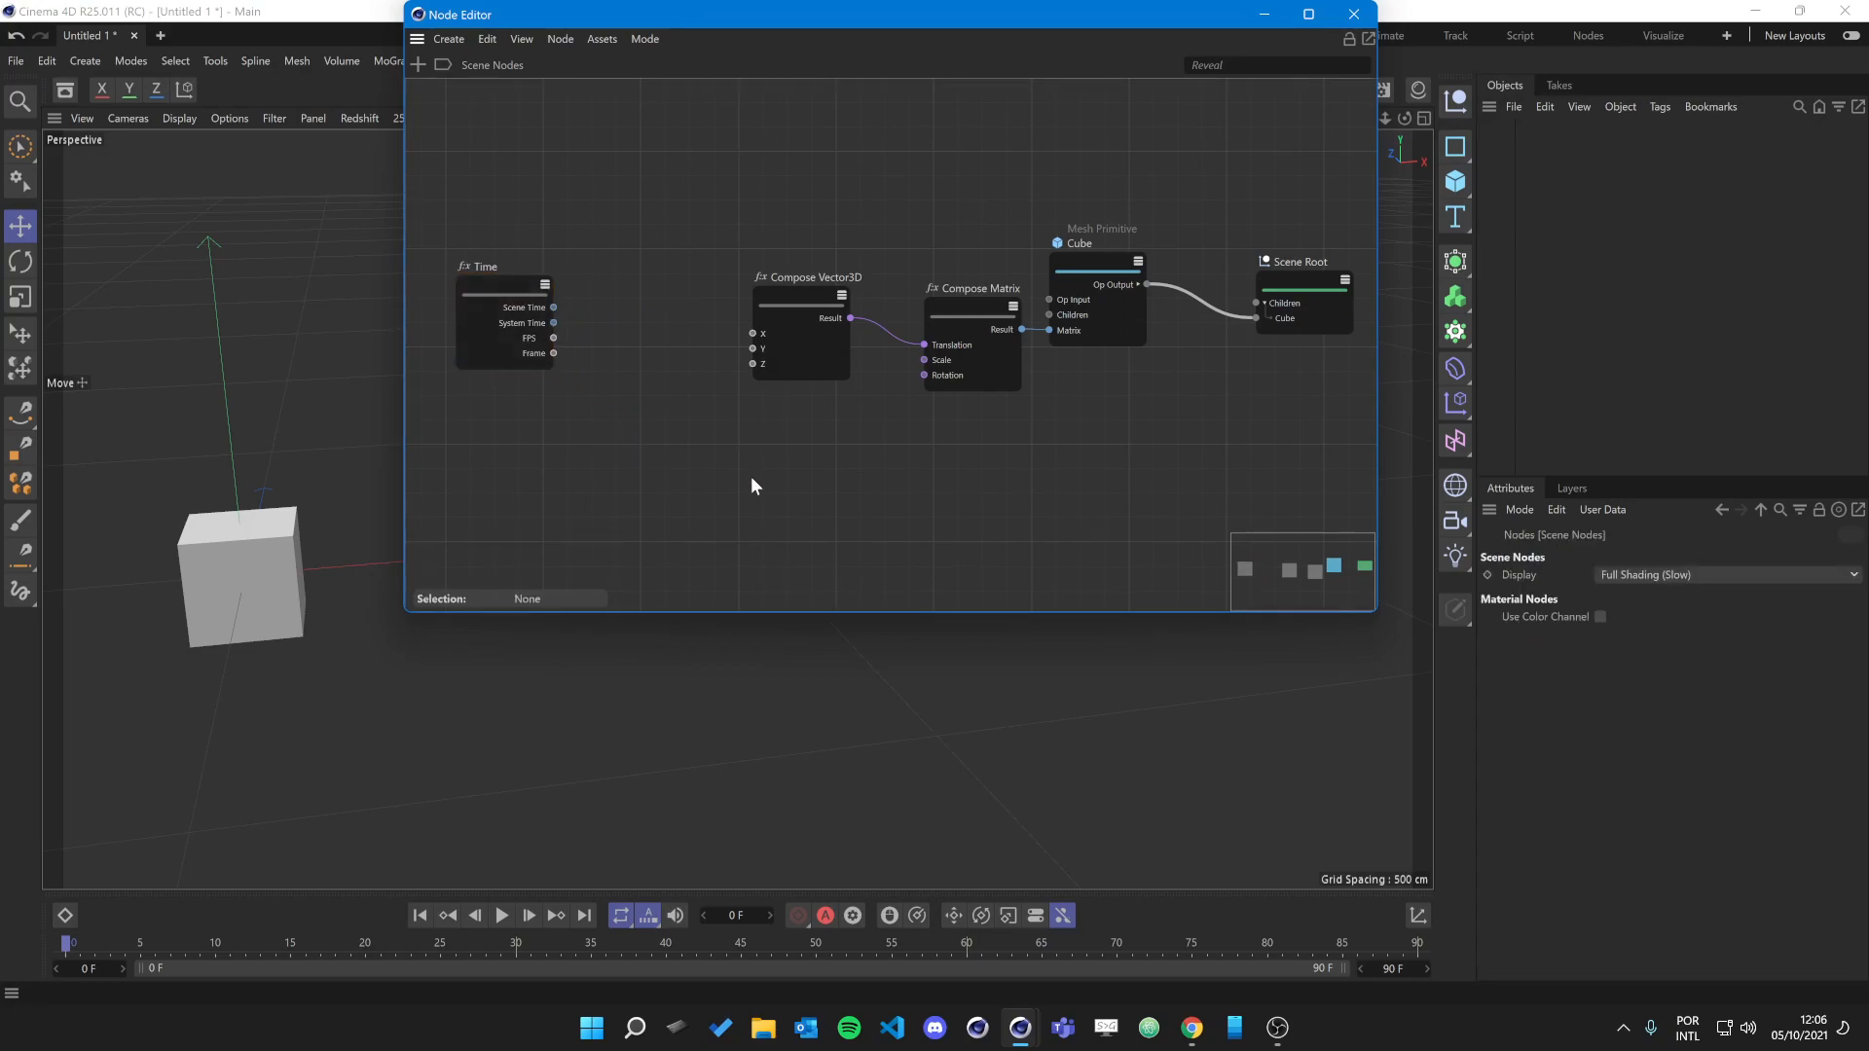
scroll(739, 475, "down", 1)
middle_click_drag(686, 462, 769, 452)
left_click_drag(621, 294, 552, 297)
key("v")
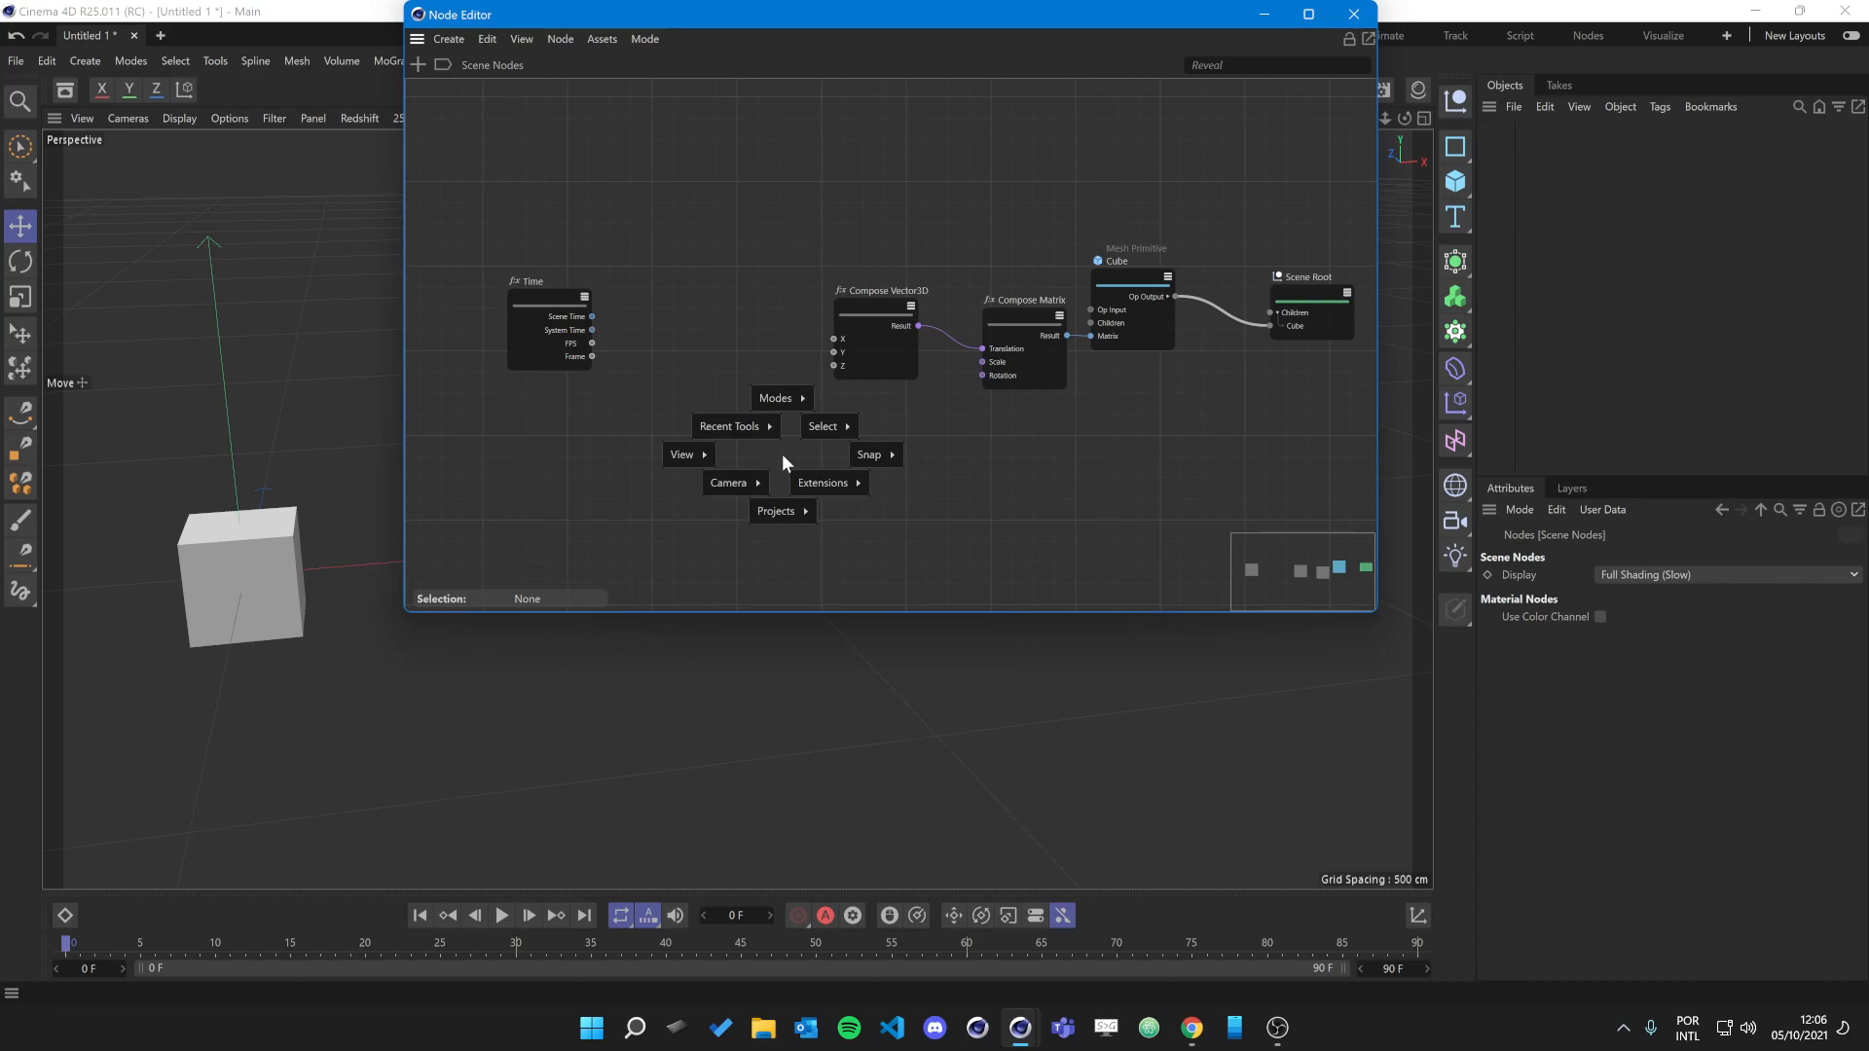
Insert an Arithmetic (Multiply) node between Time and Compose Vector3D, linking Scene Time to Input 1 and Result to Y.
double_click(679, 325)
type("mult")
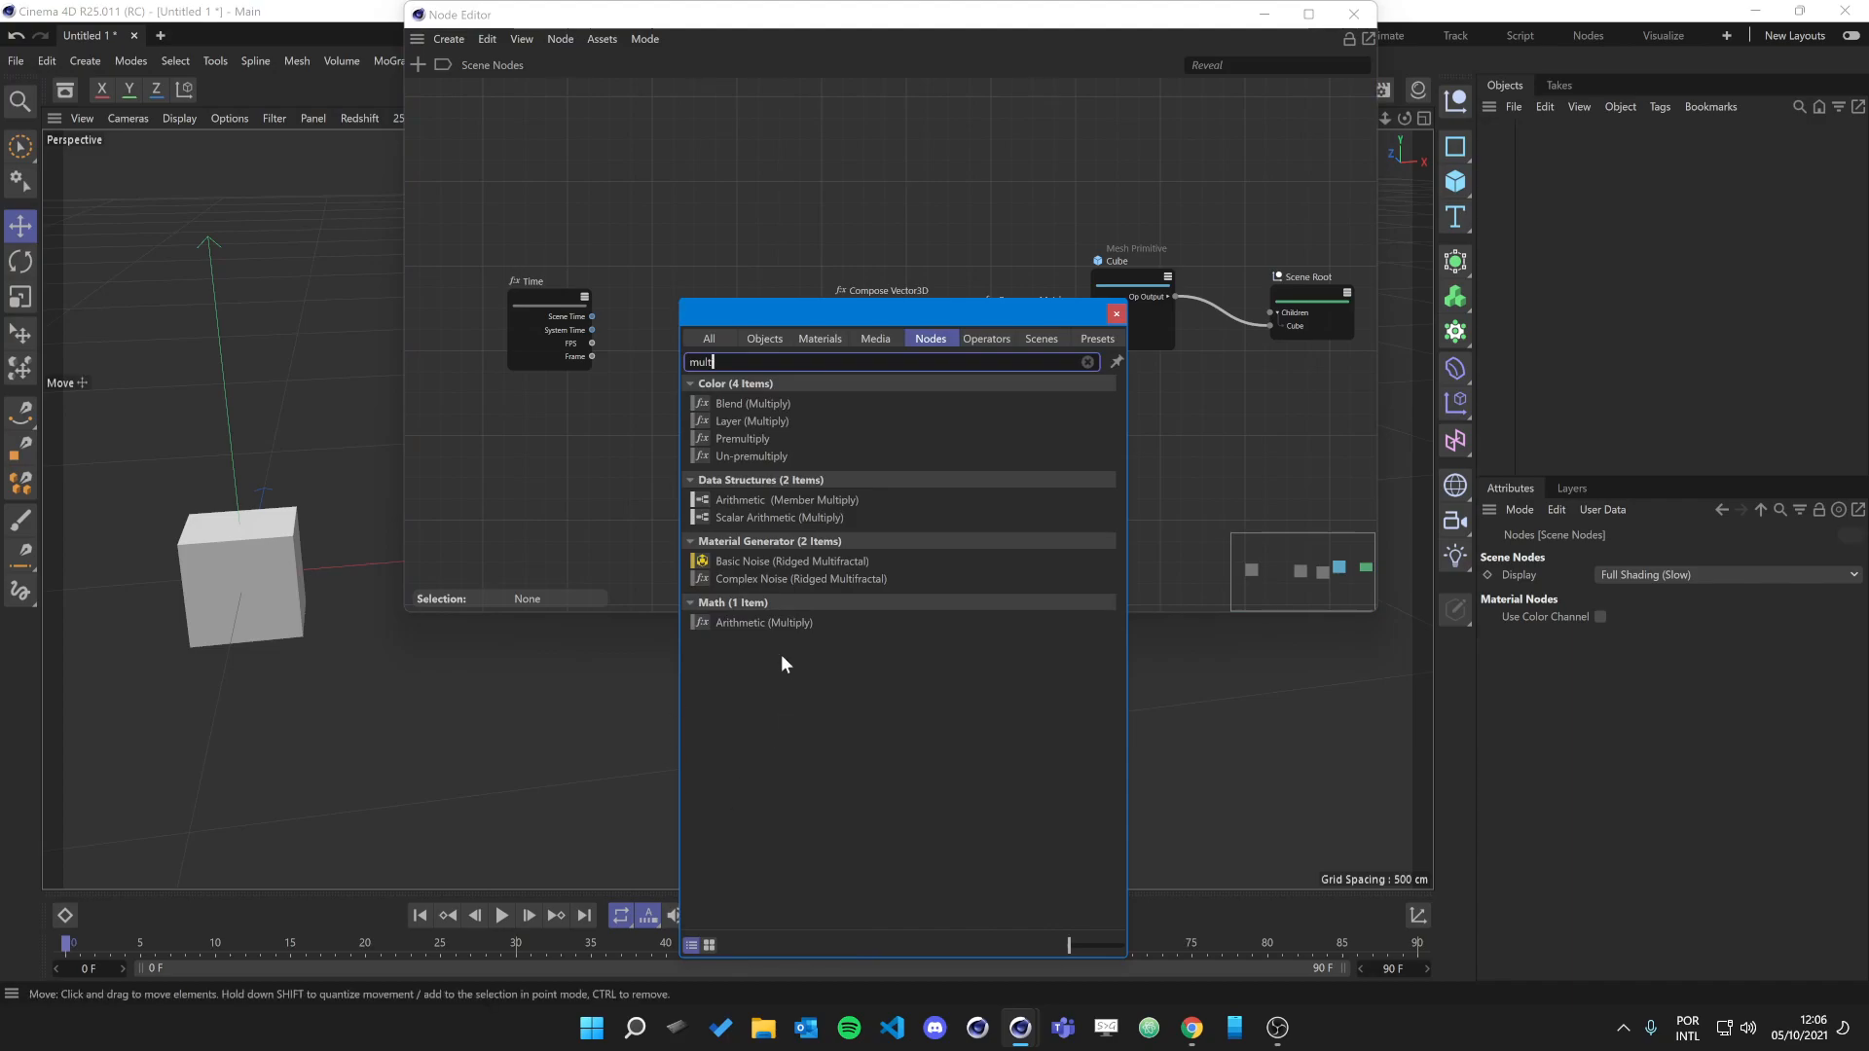
left_click_drag(764, 621, 592, 317)
left_click_drag(699, 491, 808, 383)
left_click(798, 388)
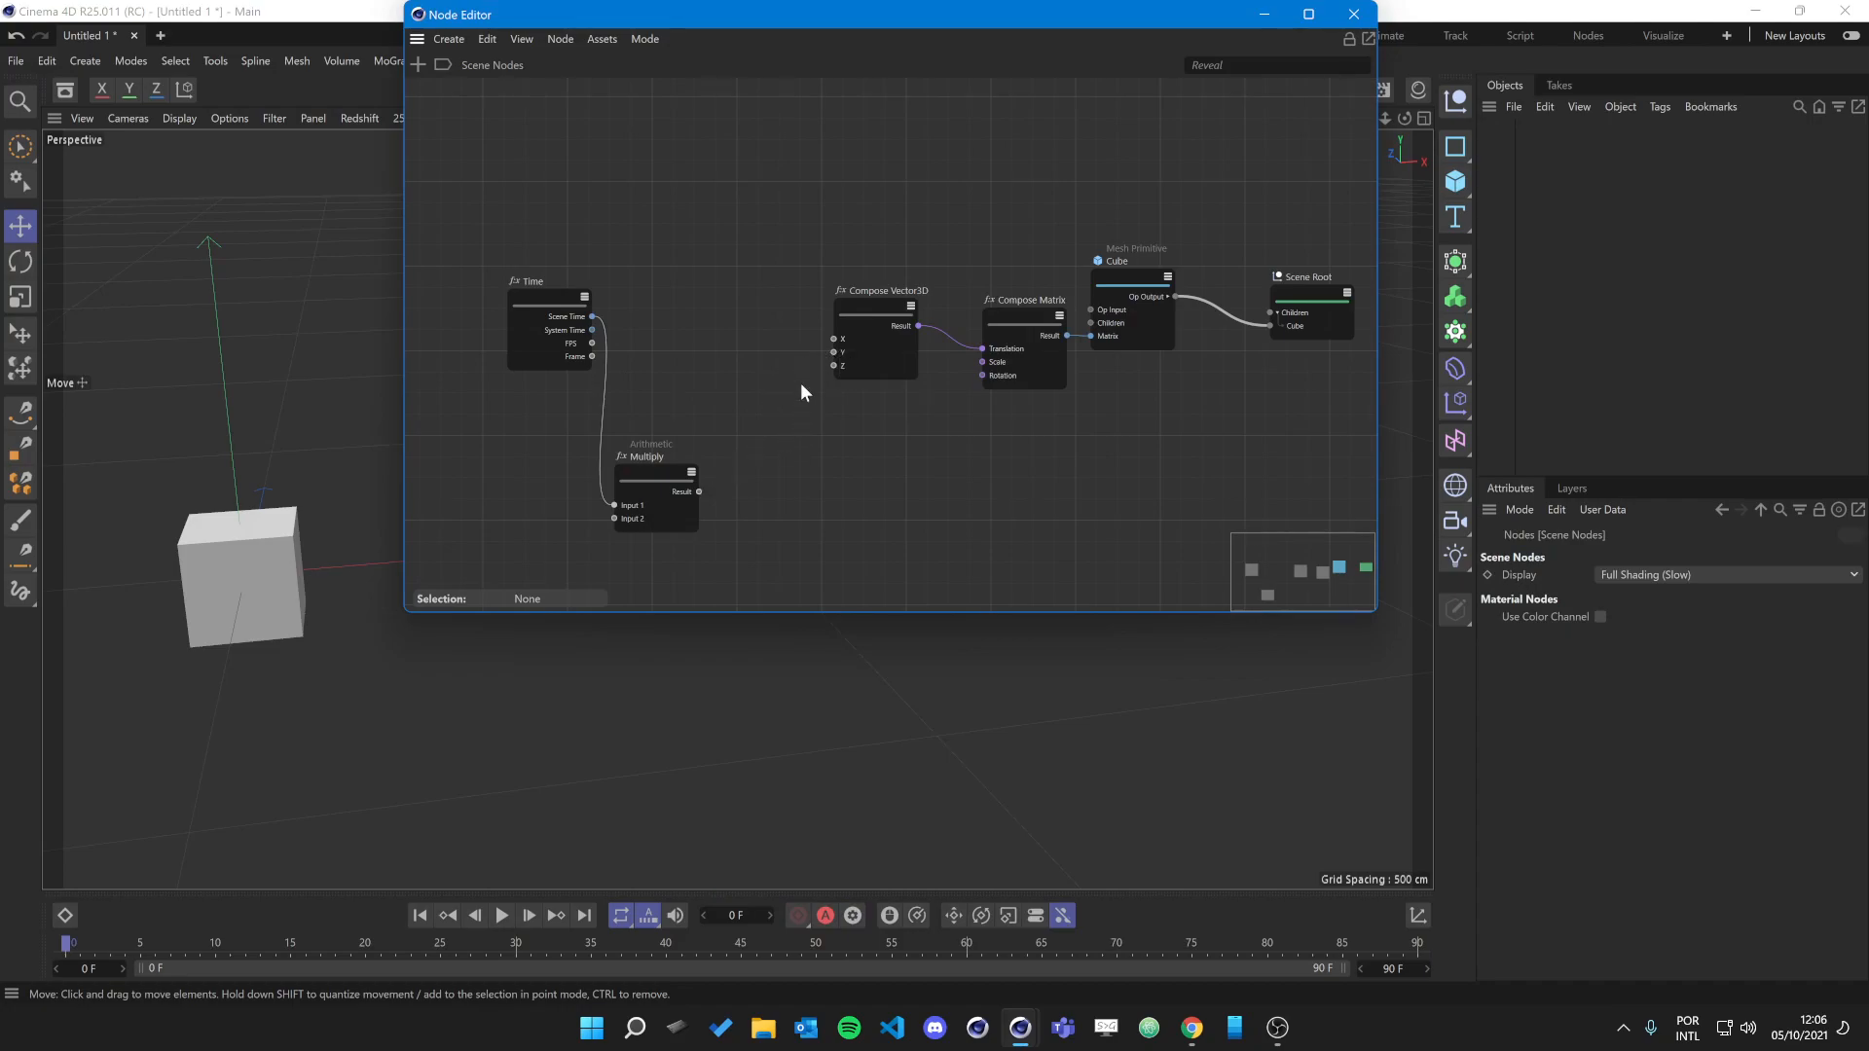
left_click_drag(733, 451, 718, 342)
left_click(767, 494)
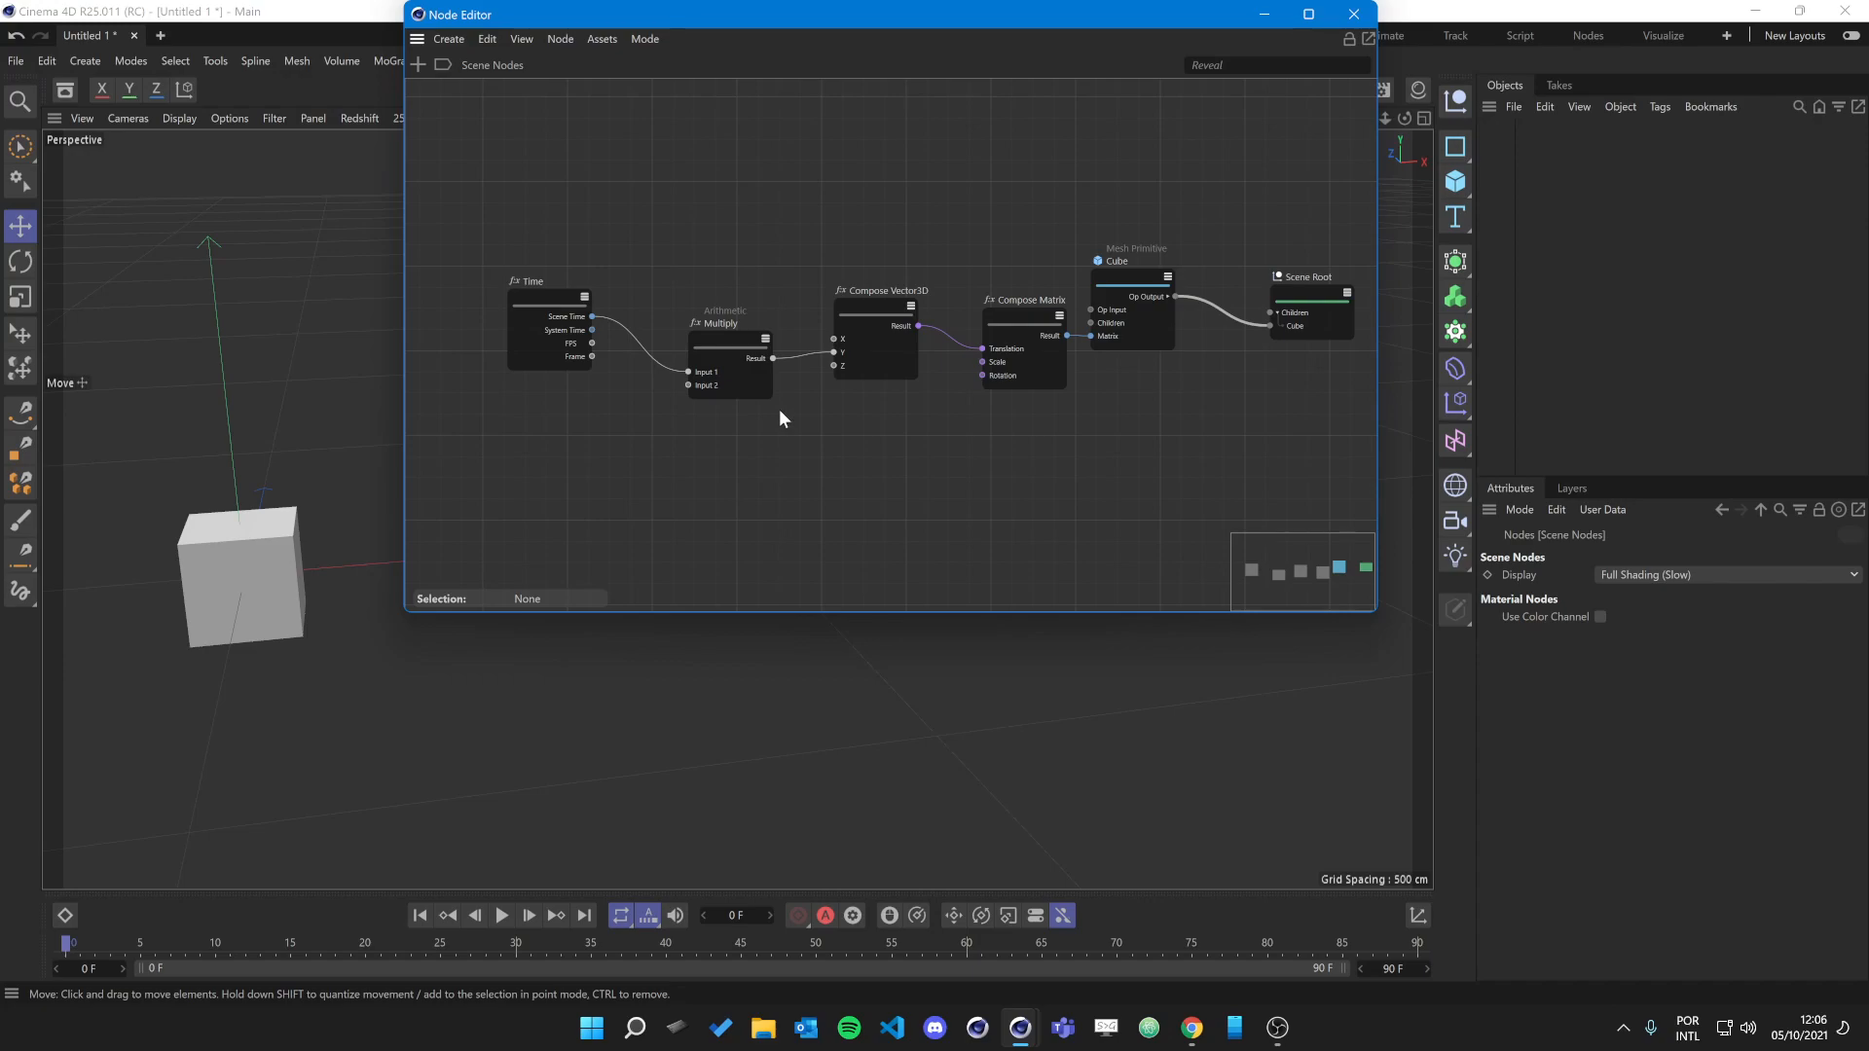
Start timeline playback and set Input 2 of the Multiply node to 5.
left_click(513, 916)
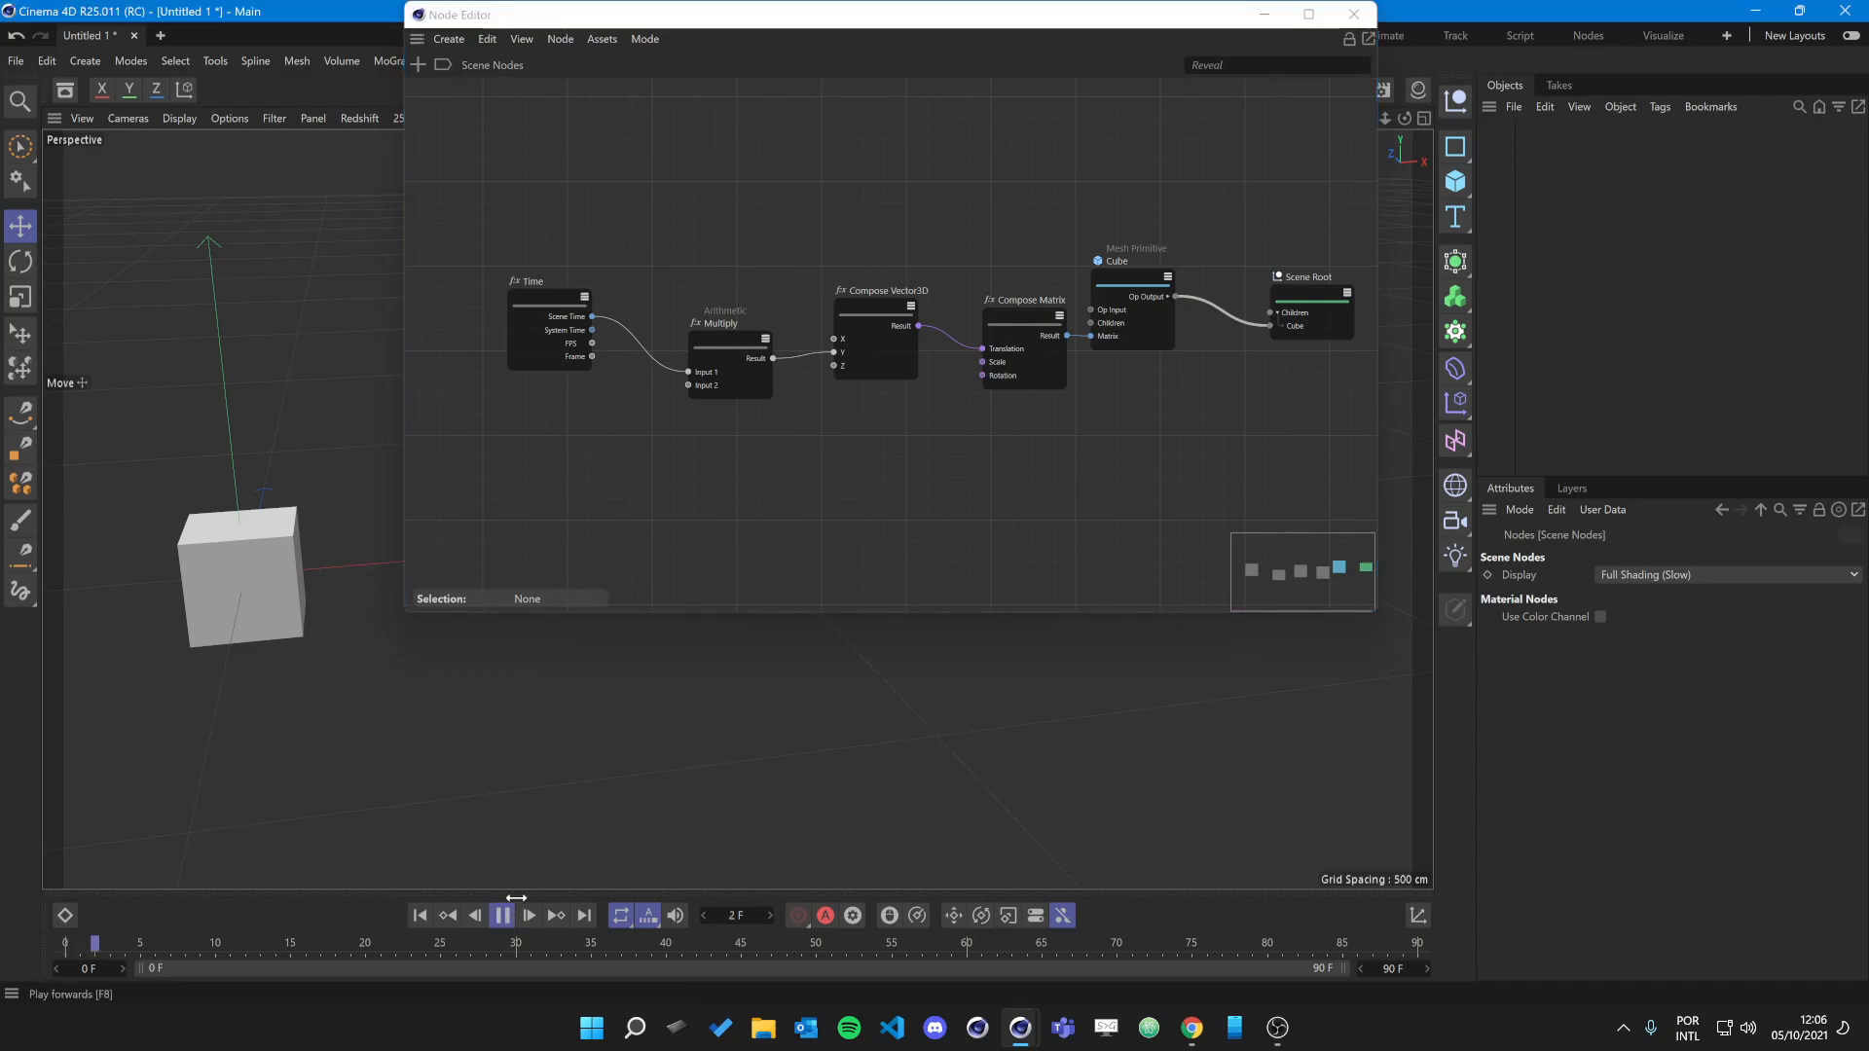
left_click_drag(714, 341, 694, 348)
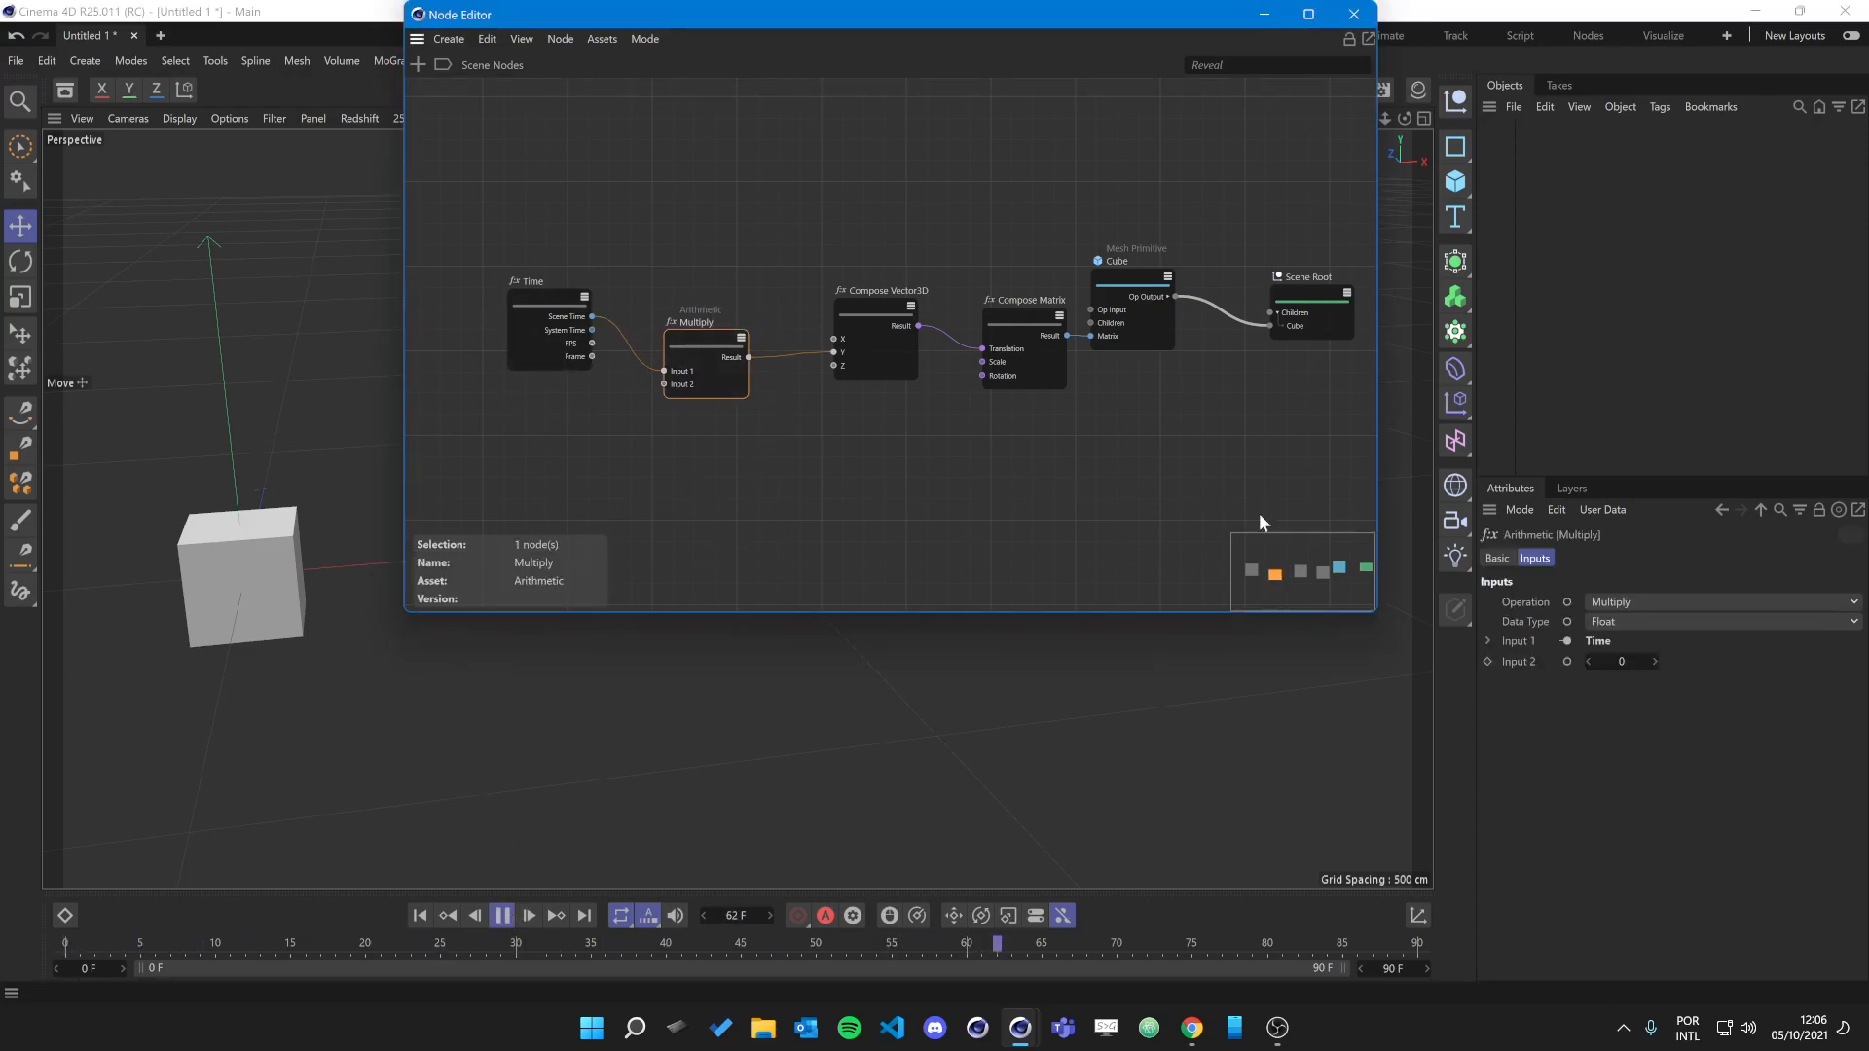
left_click(1605, 661)
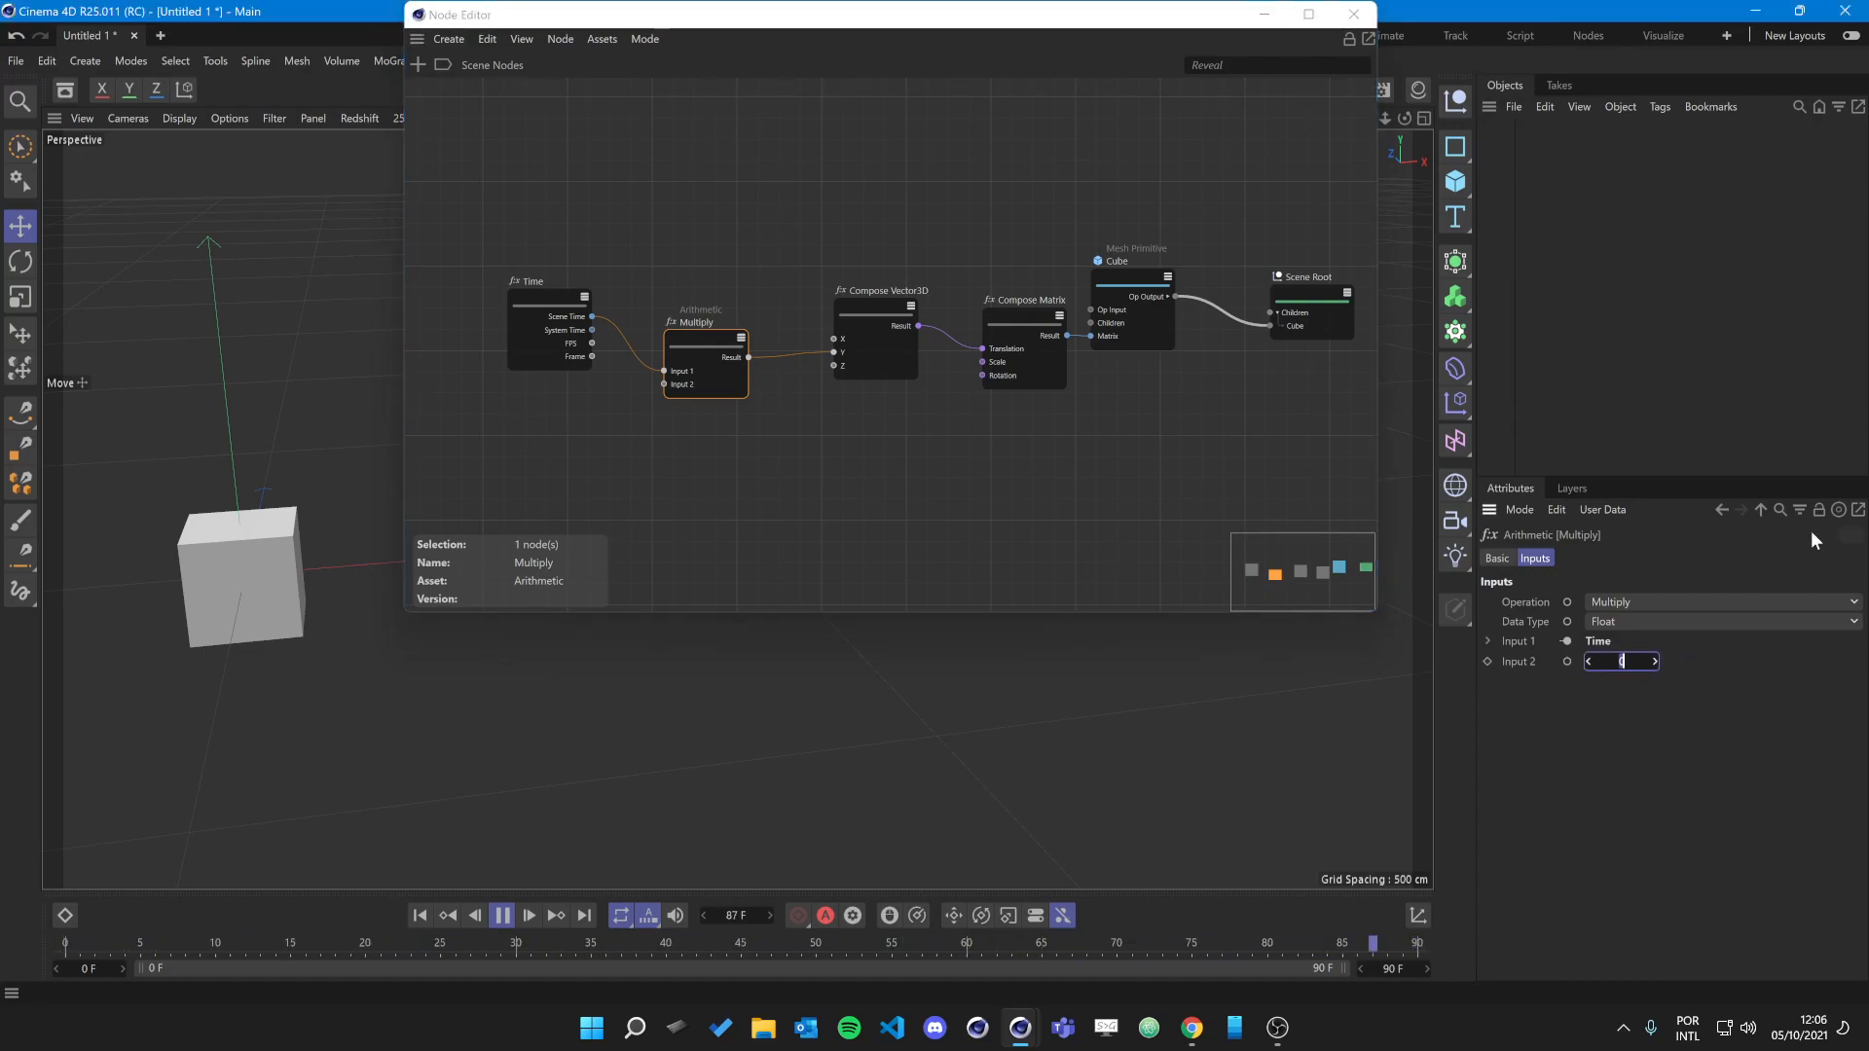
type("5")
key("Return")
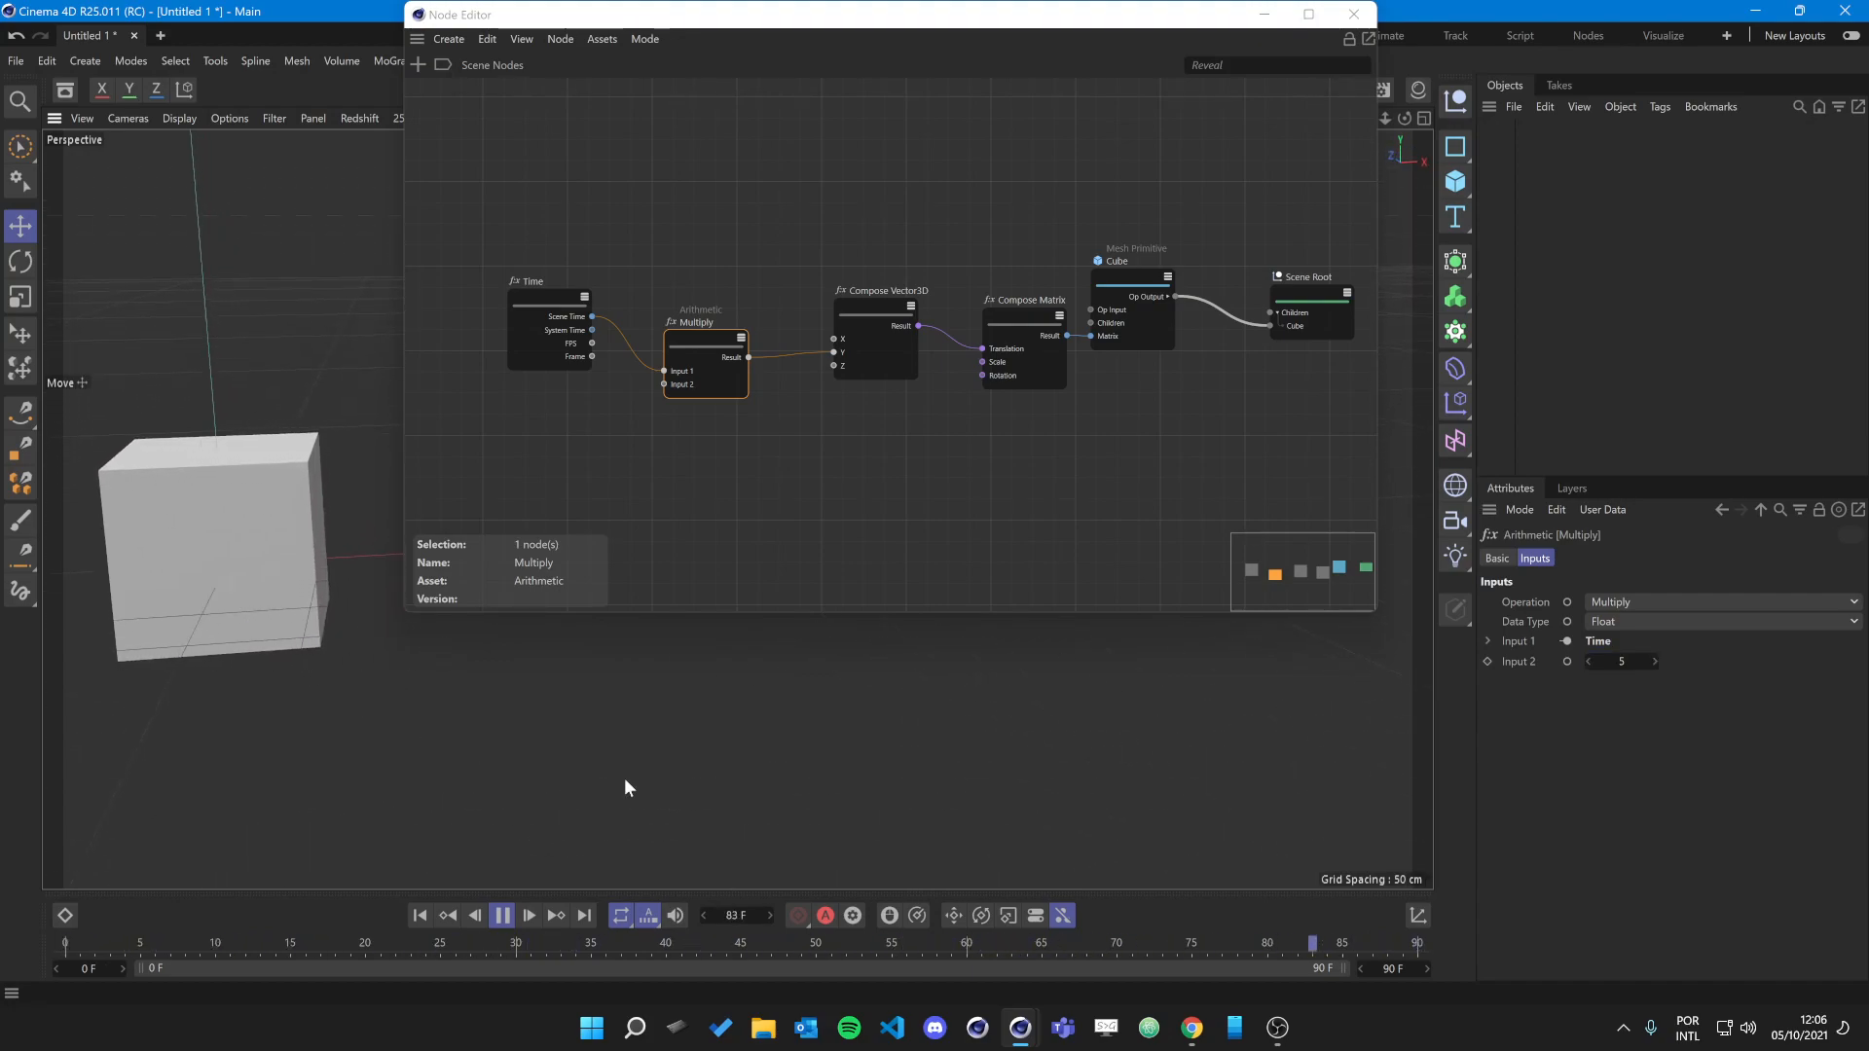
Move the Time and Multiply nodes away from Compose Vector3D to open a gap before its Y input.
left_click(800, 500)
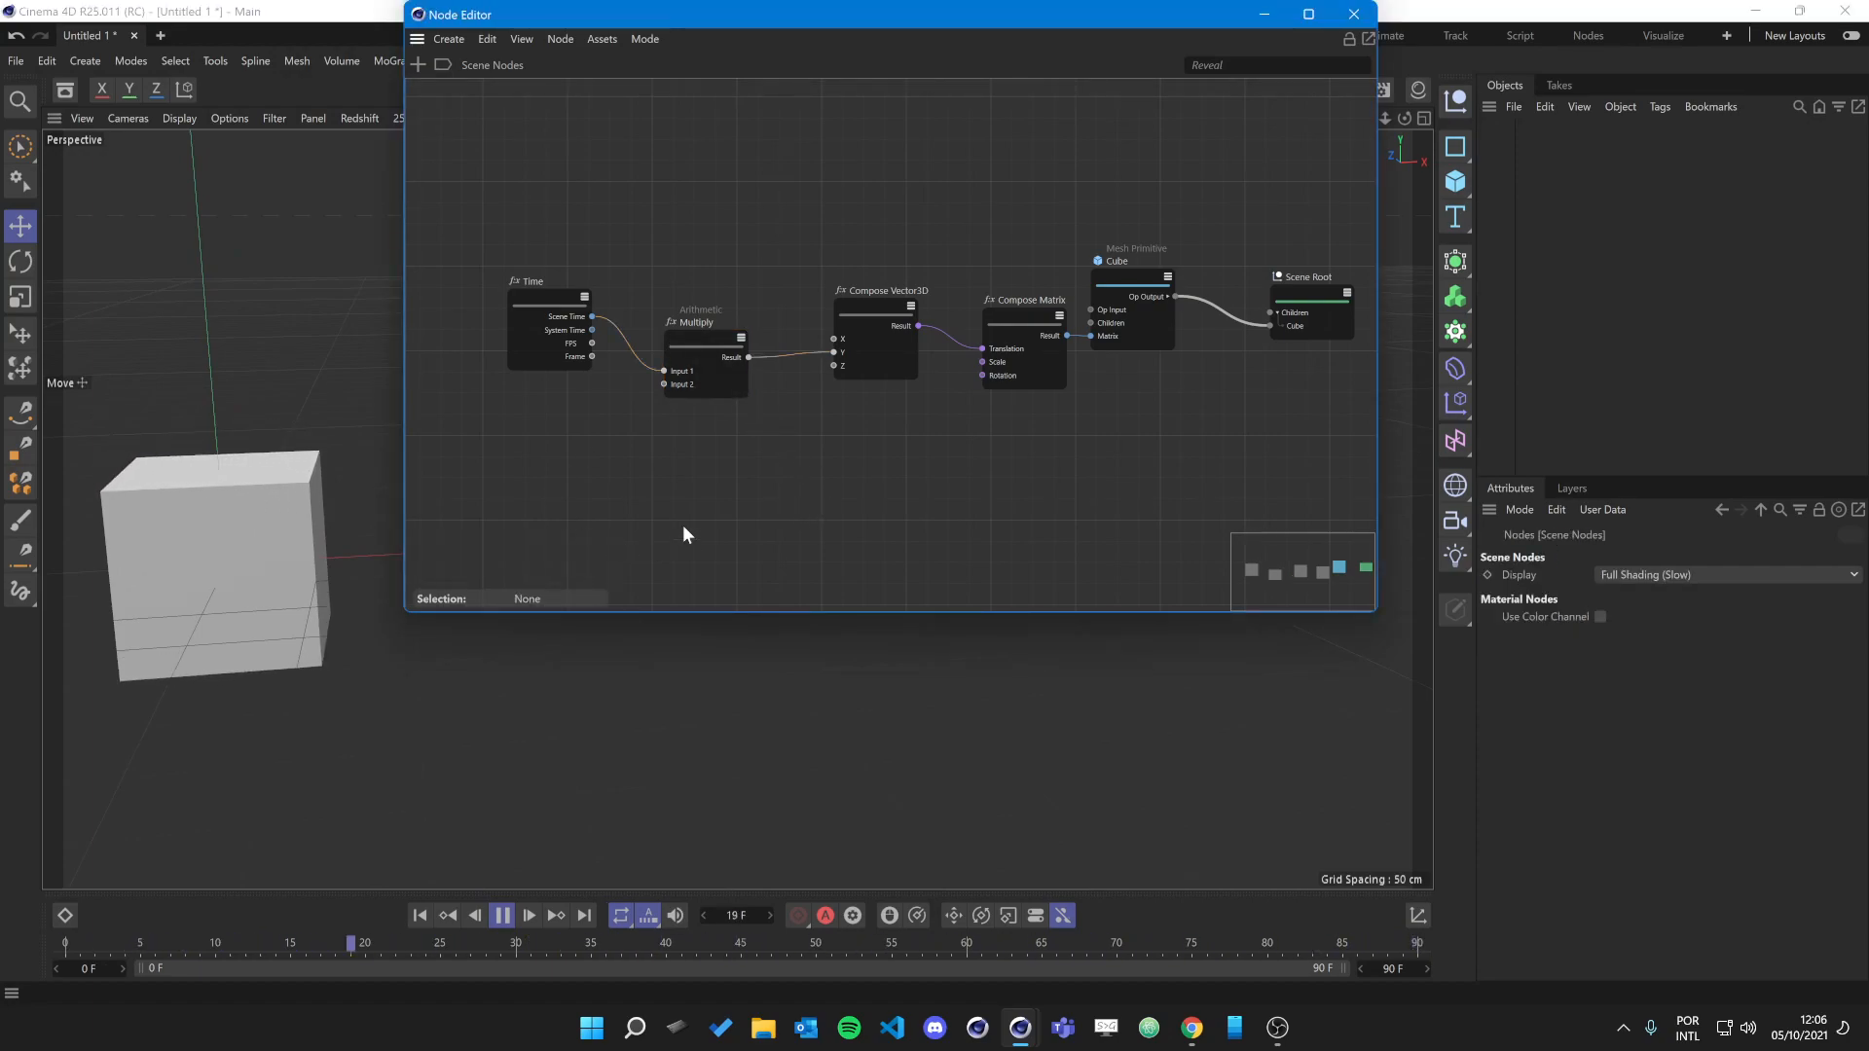
left_click_drag(553, 298, 489, 302)
left_click_drag(667, 325, 574, 315)
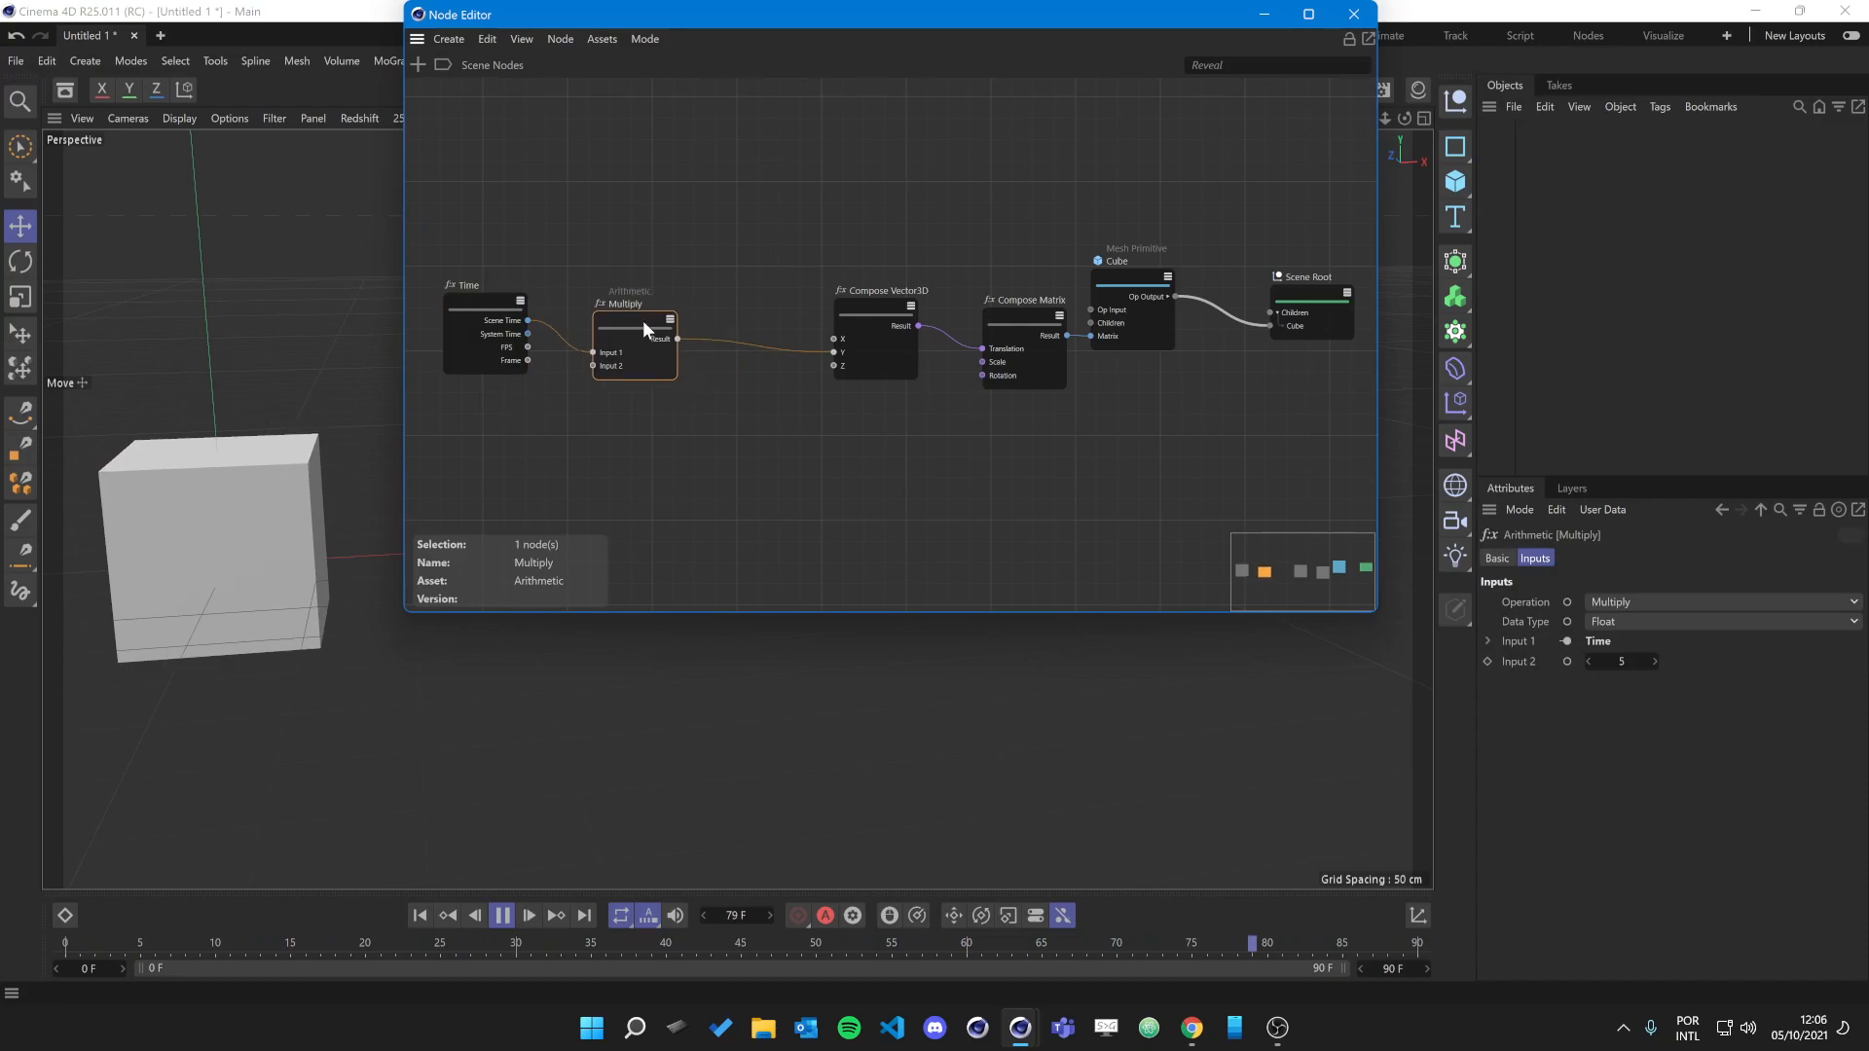
Add a Trigonometry (Sin) node, linking the Multiply Result to its Input and its Result to Y of Compose Vector3D.
left_click(670, 510)
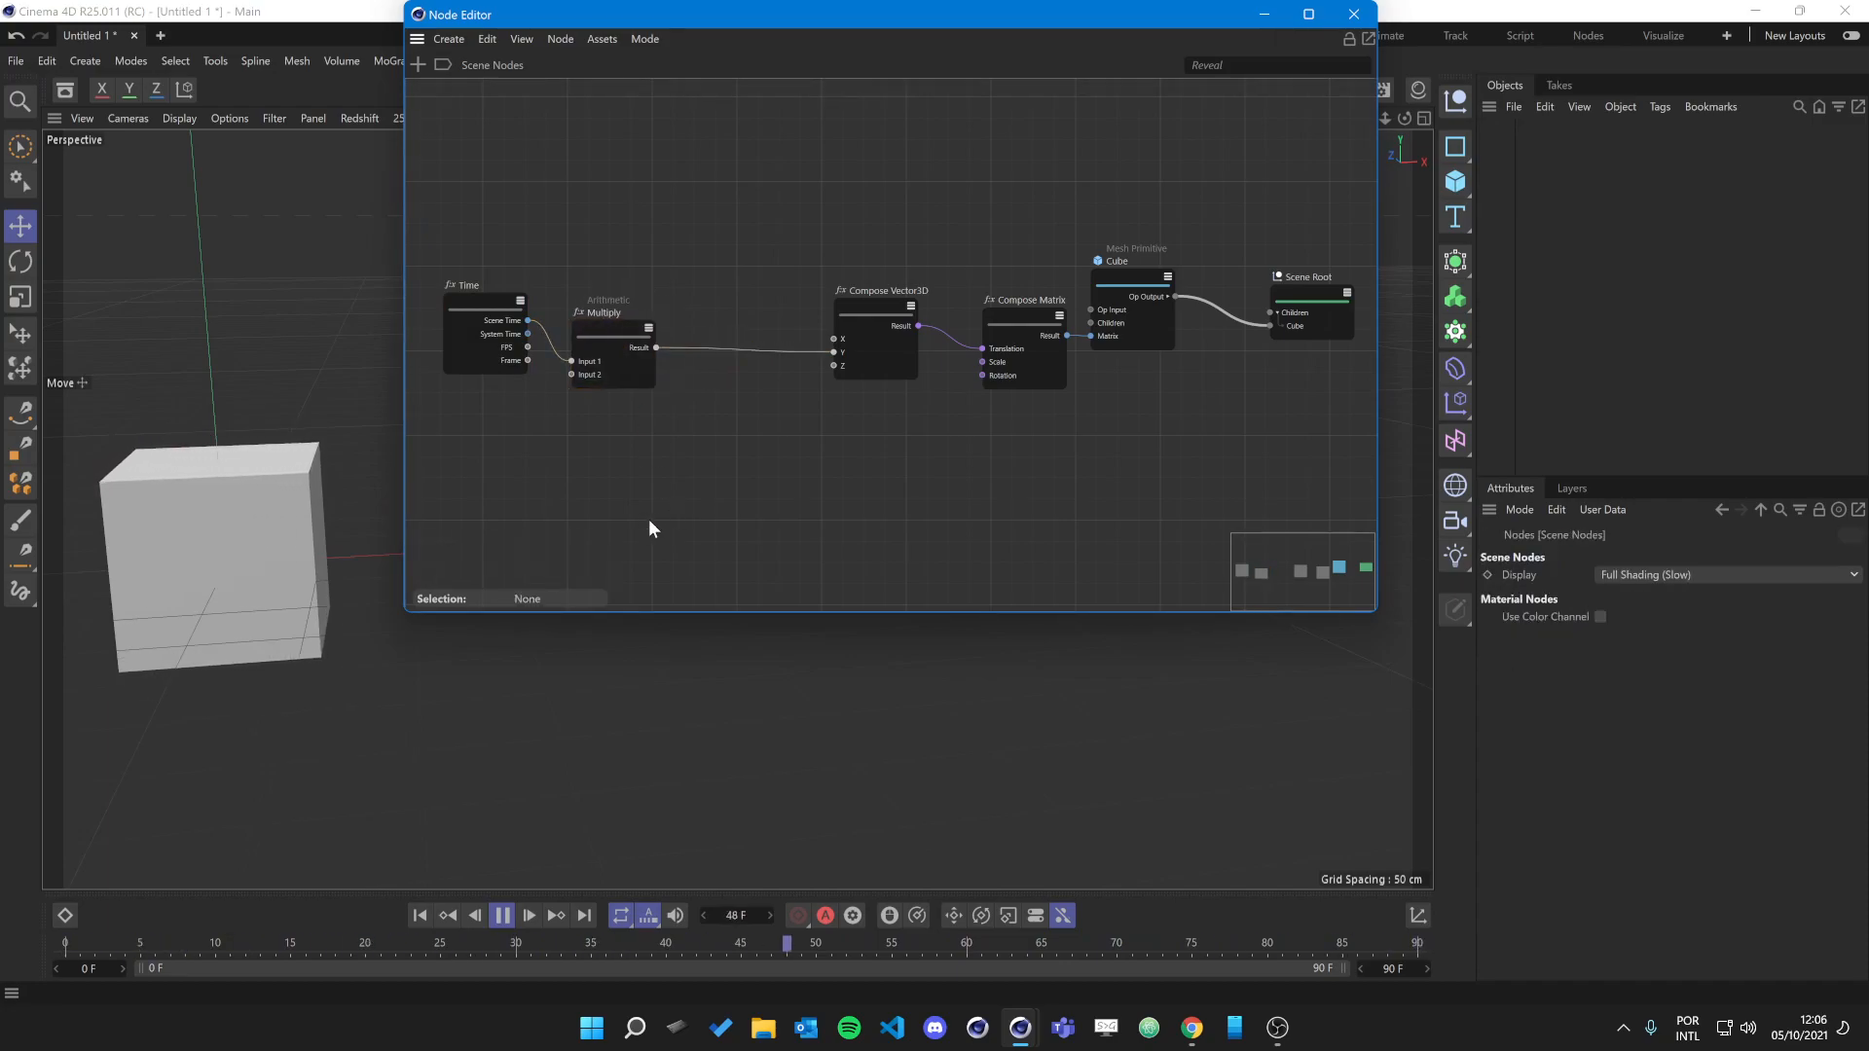
double_click(709, 534)
type("sin")
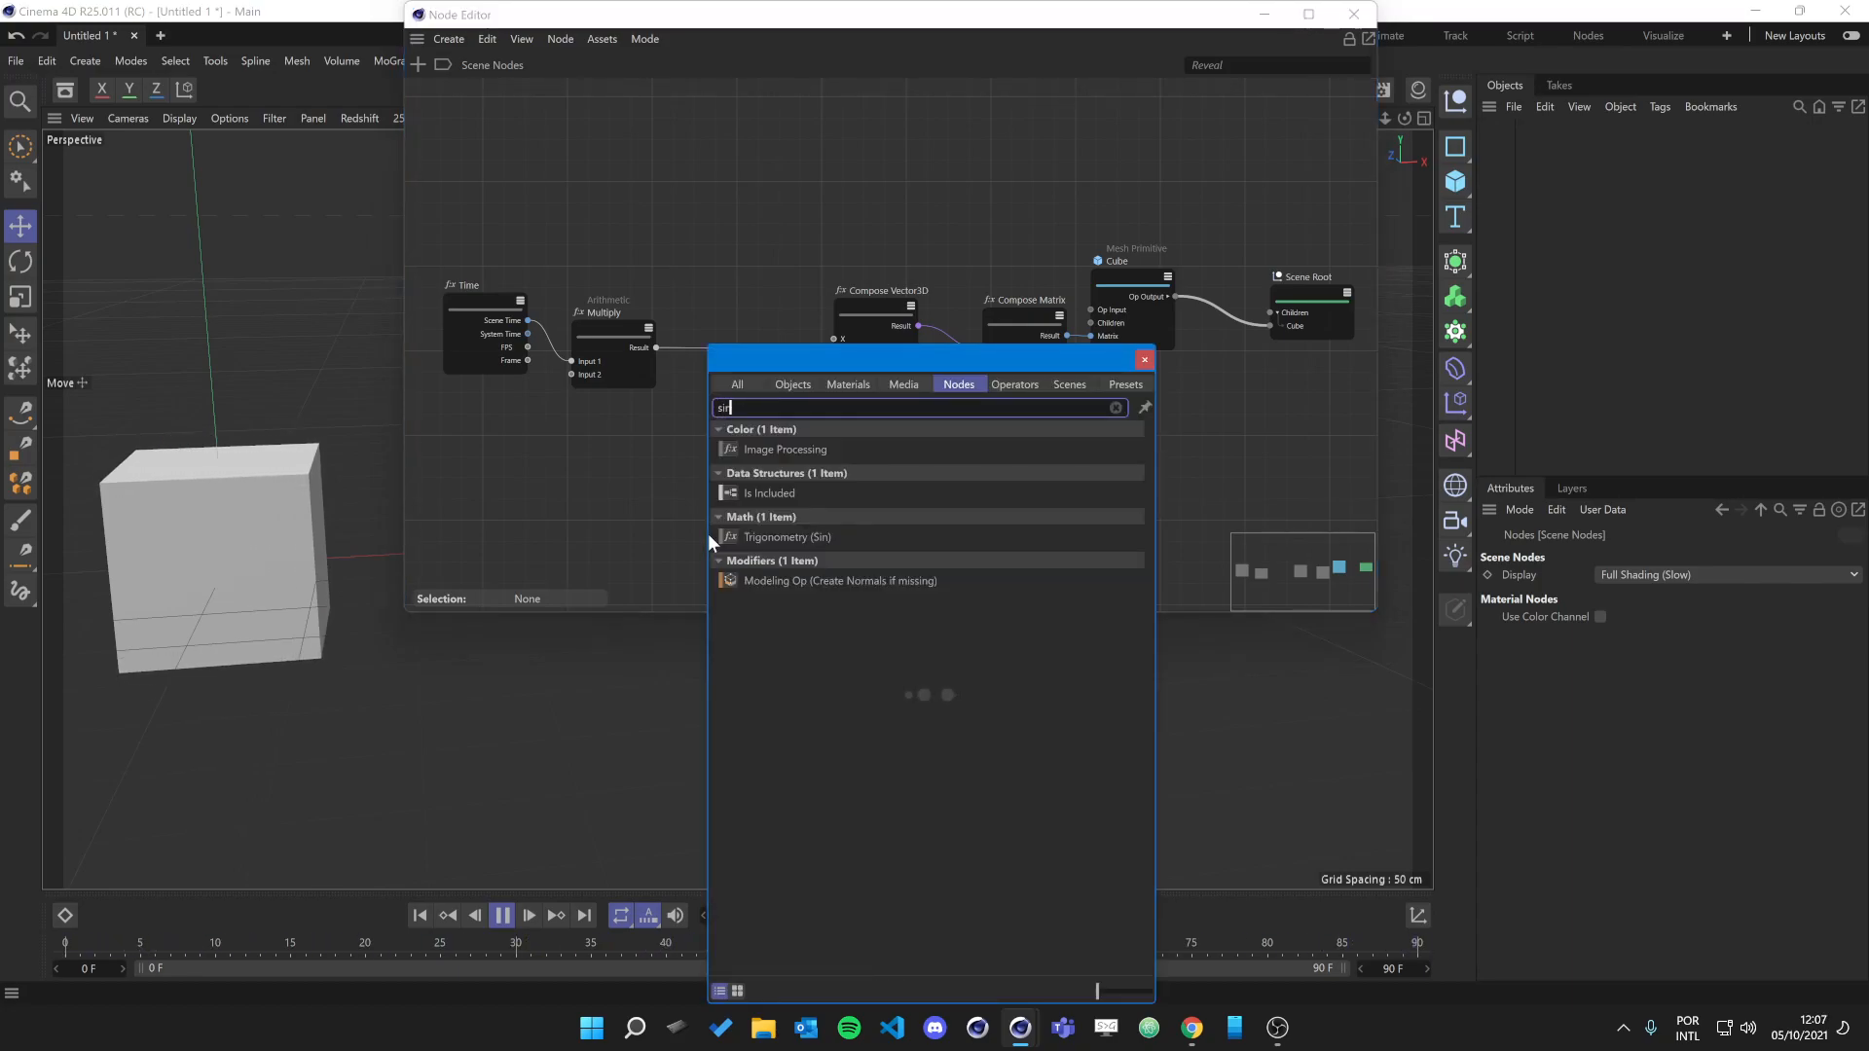
left_click_drag(751, 540, 656, 348)
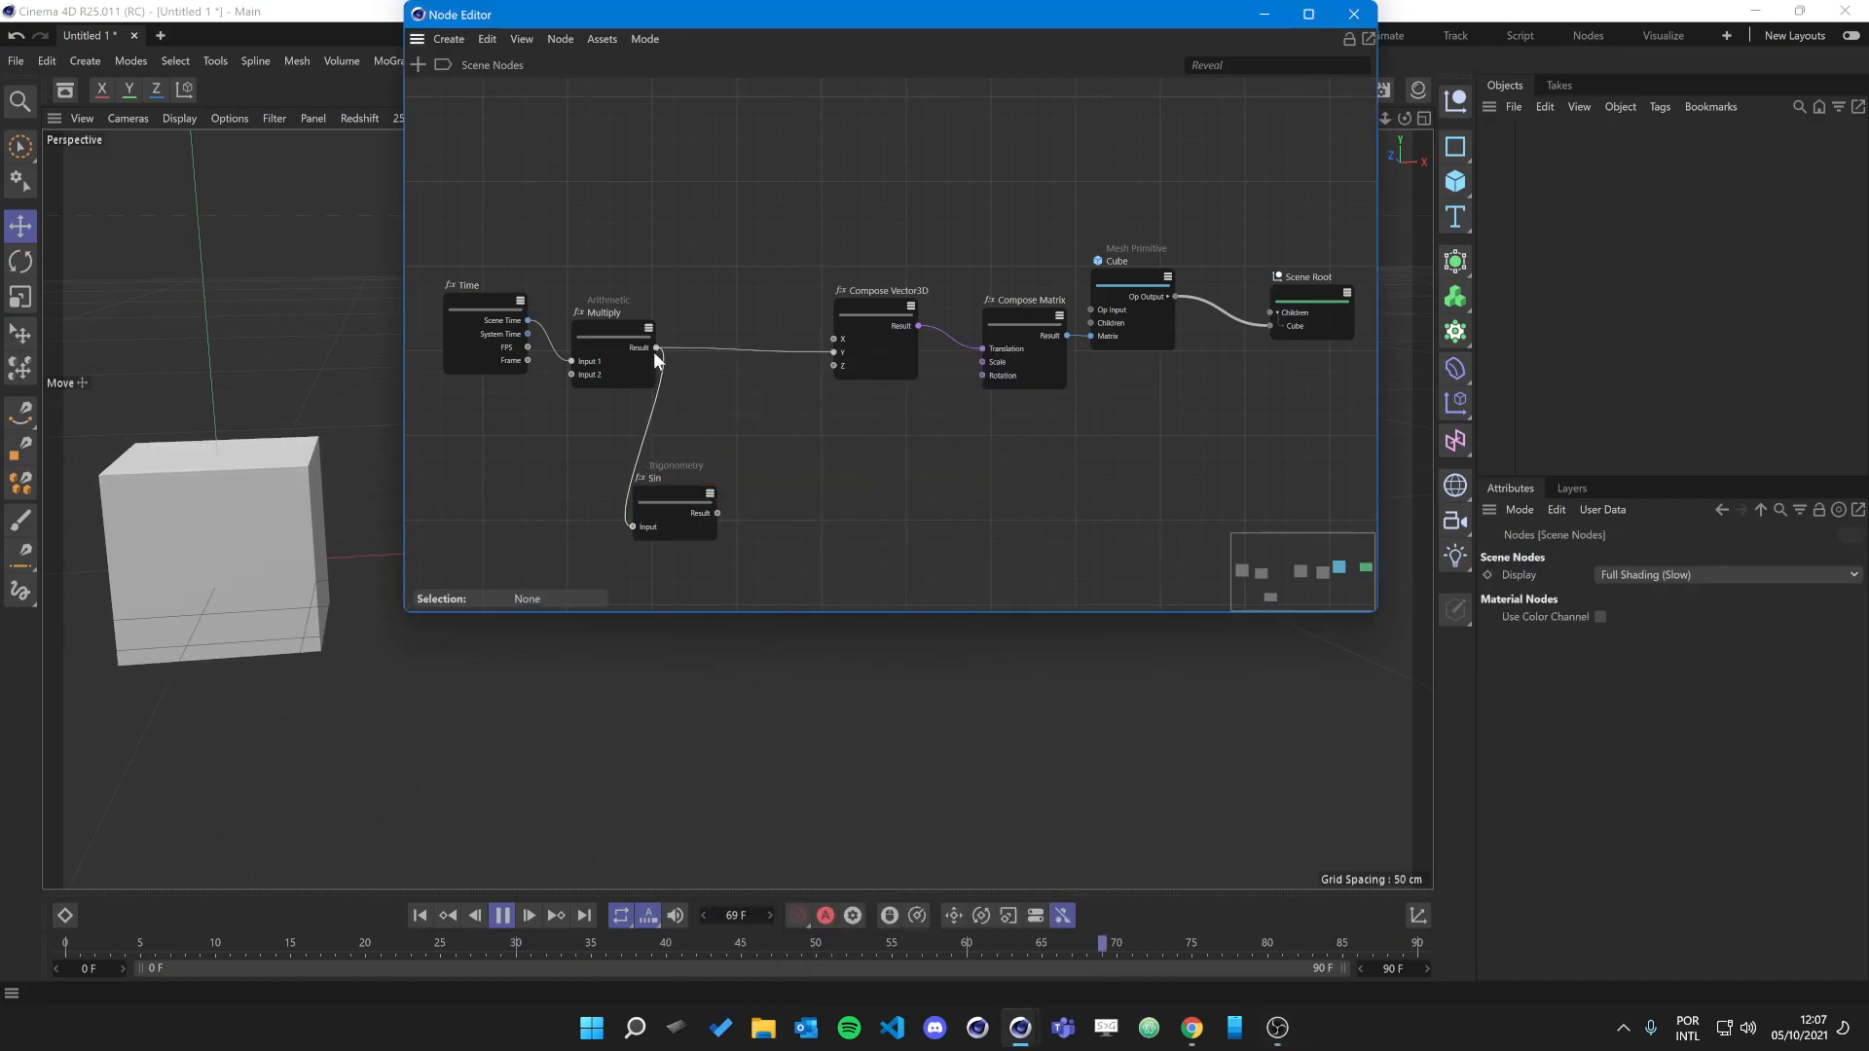
left_click_drag(717, 513, 834, 353)
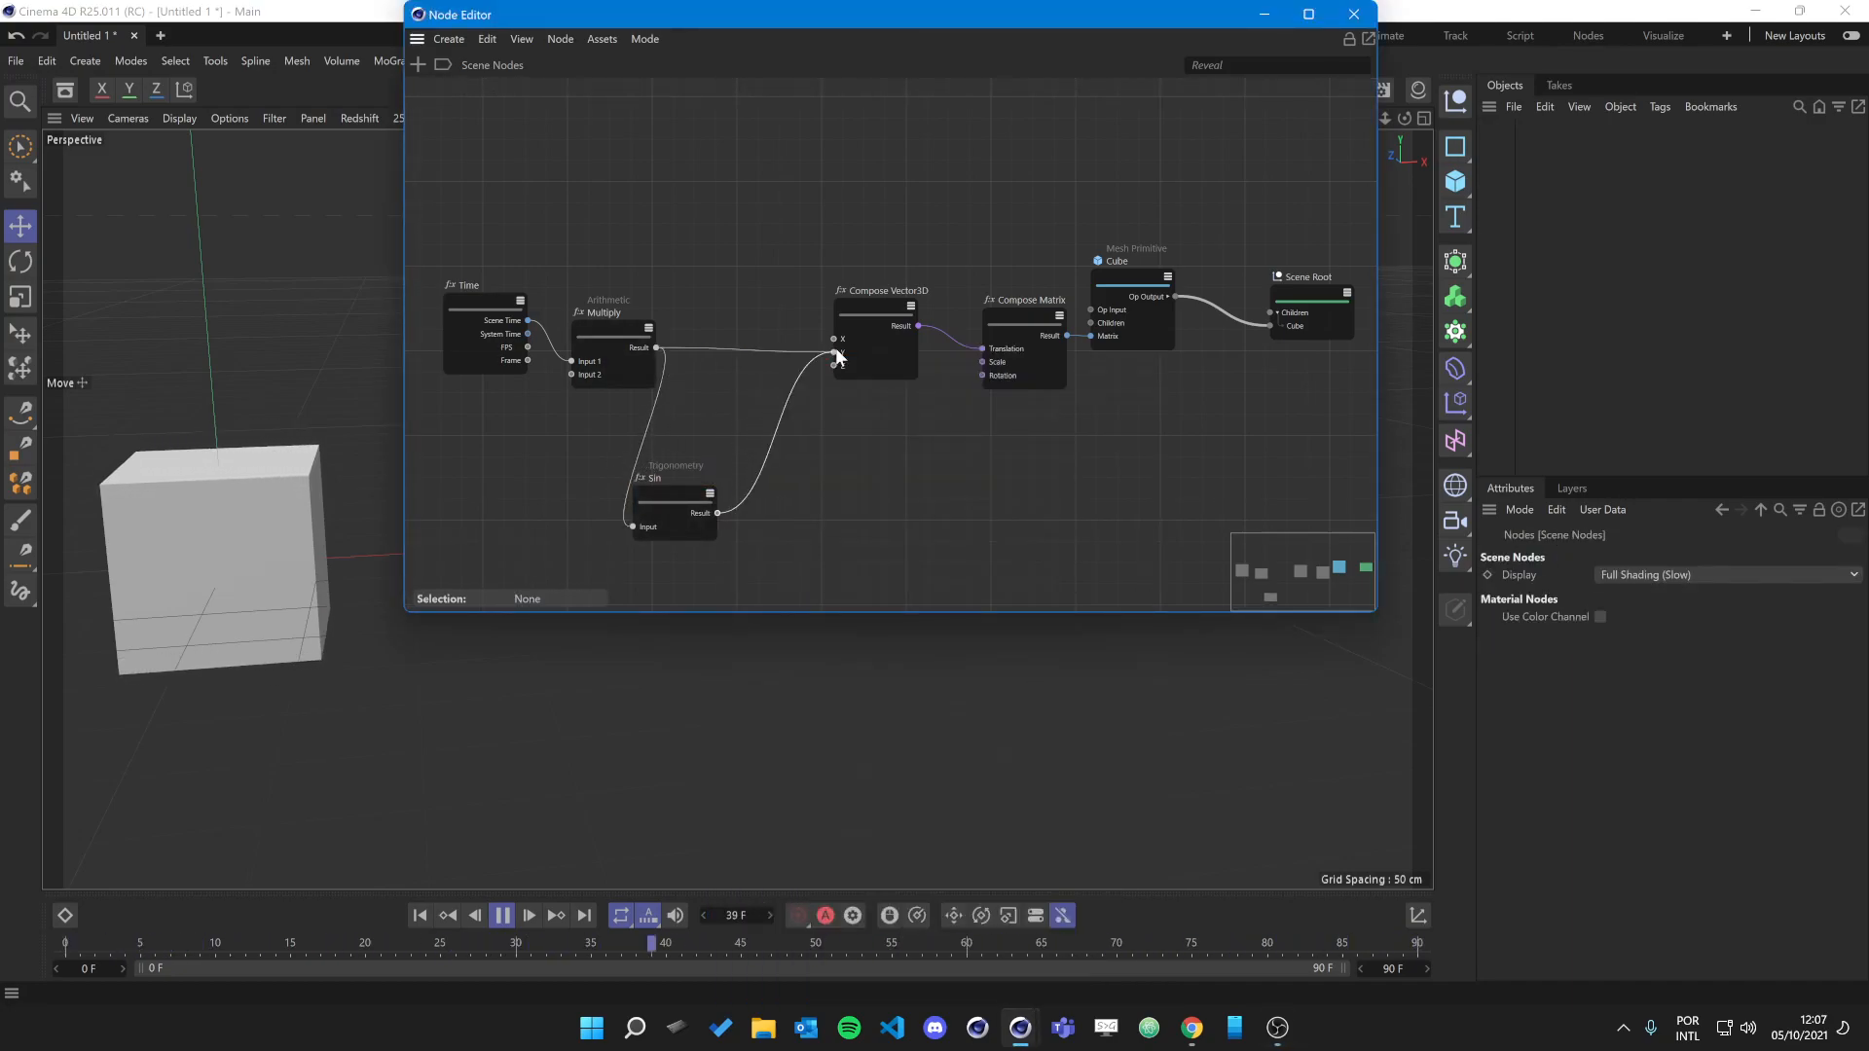
Arrange the Sin node between Multiply and Compose Vector3D, shifting Compose Vector3D closer to Compose Matrix.
left_click_drag(679, 502, 761, 426)
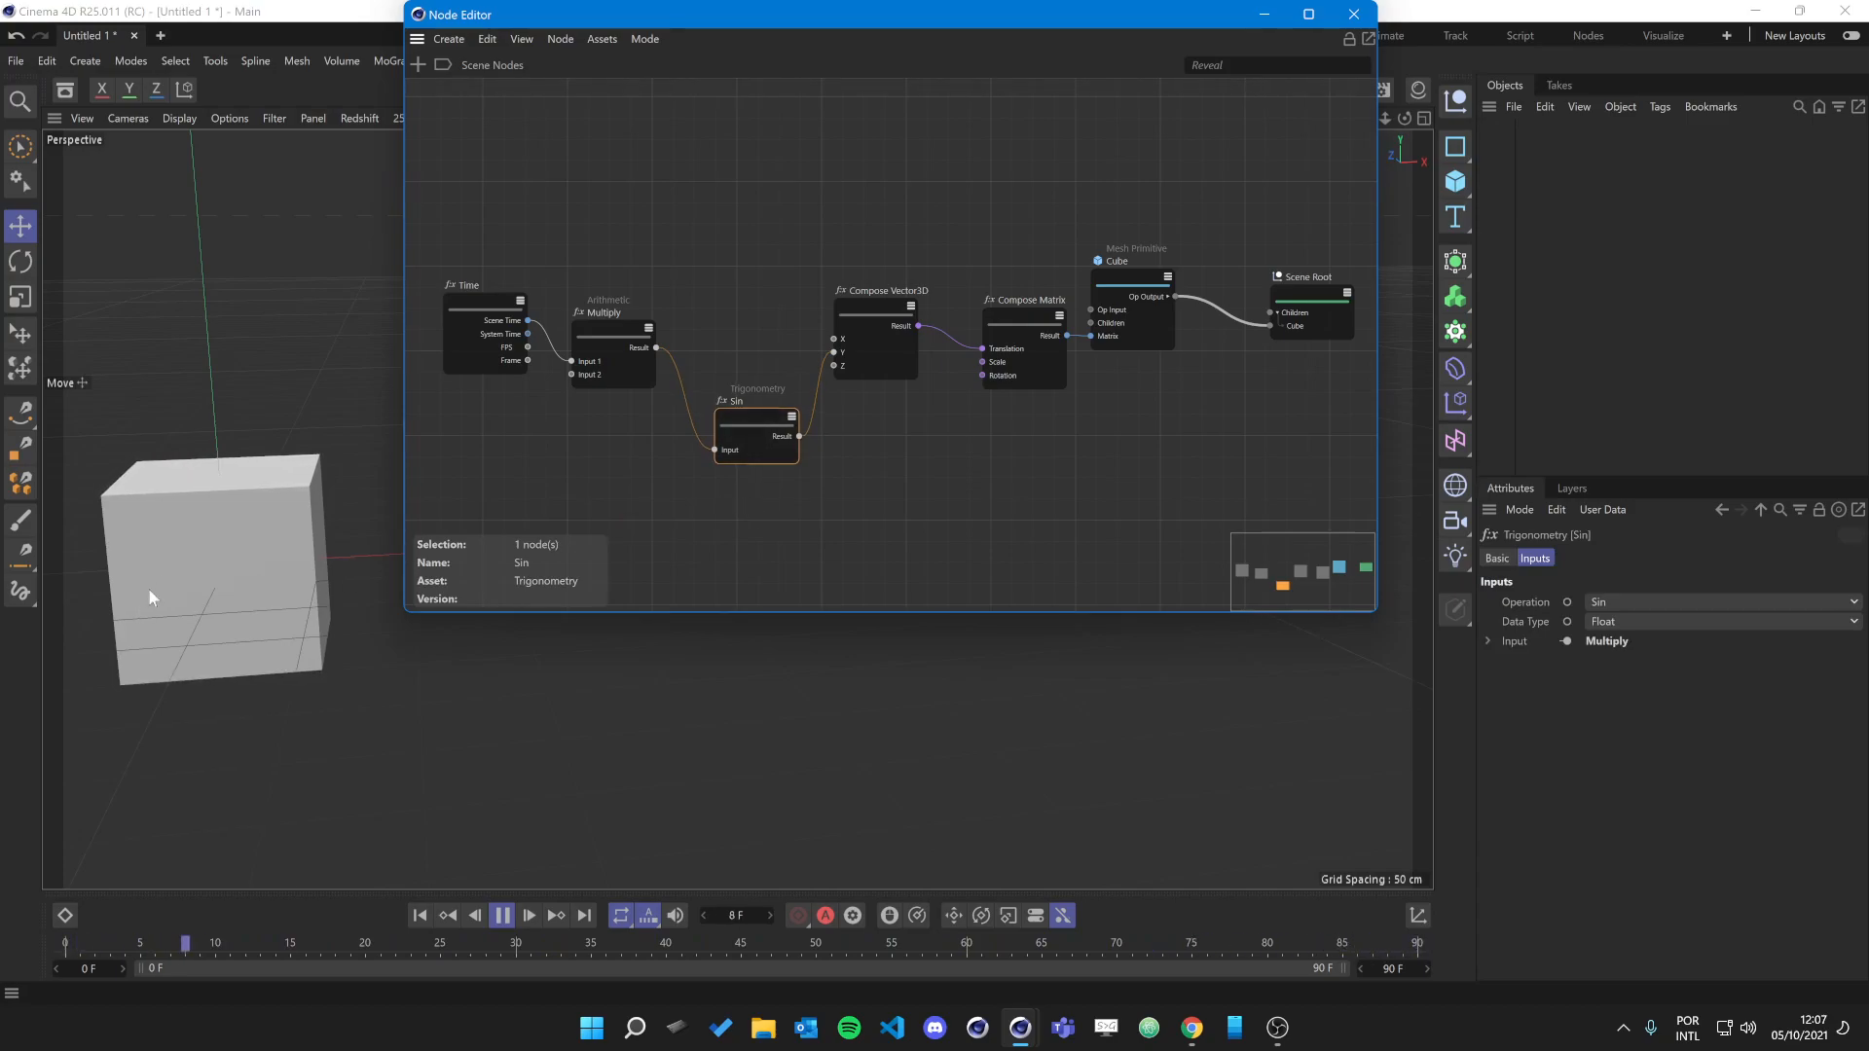
left_click_drag(874, 306, 907, 323)
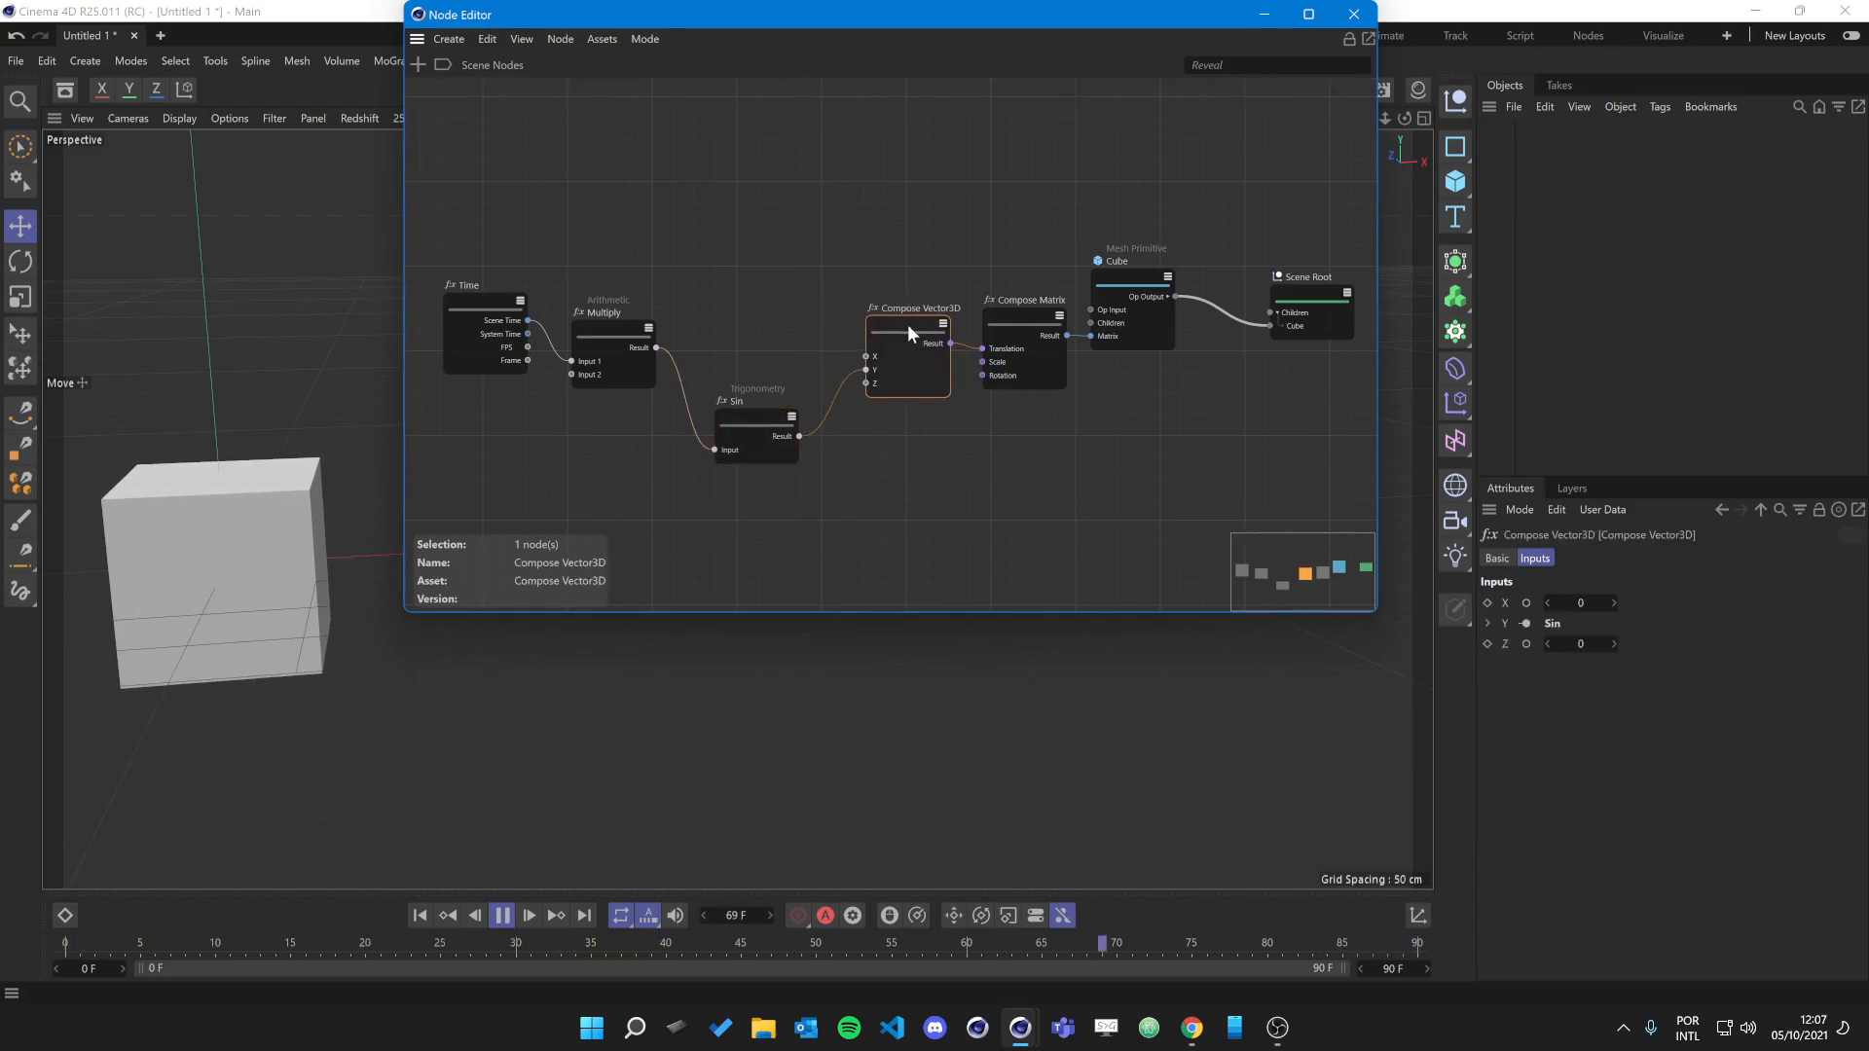
left_click_drag(744, 419, 713, 417)
left_click(621, 447)
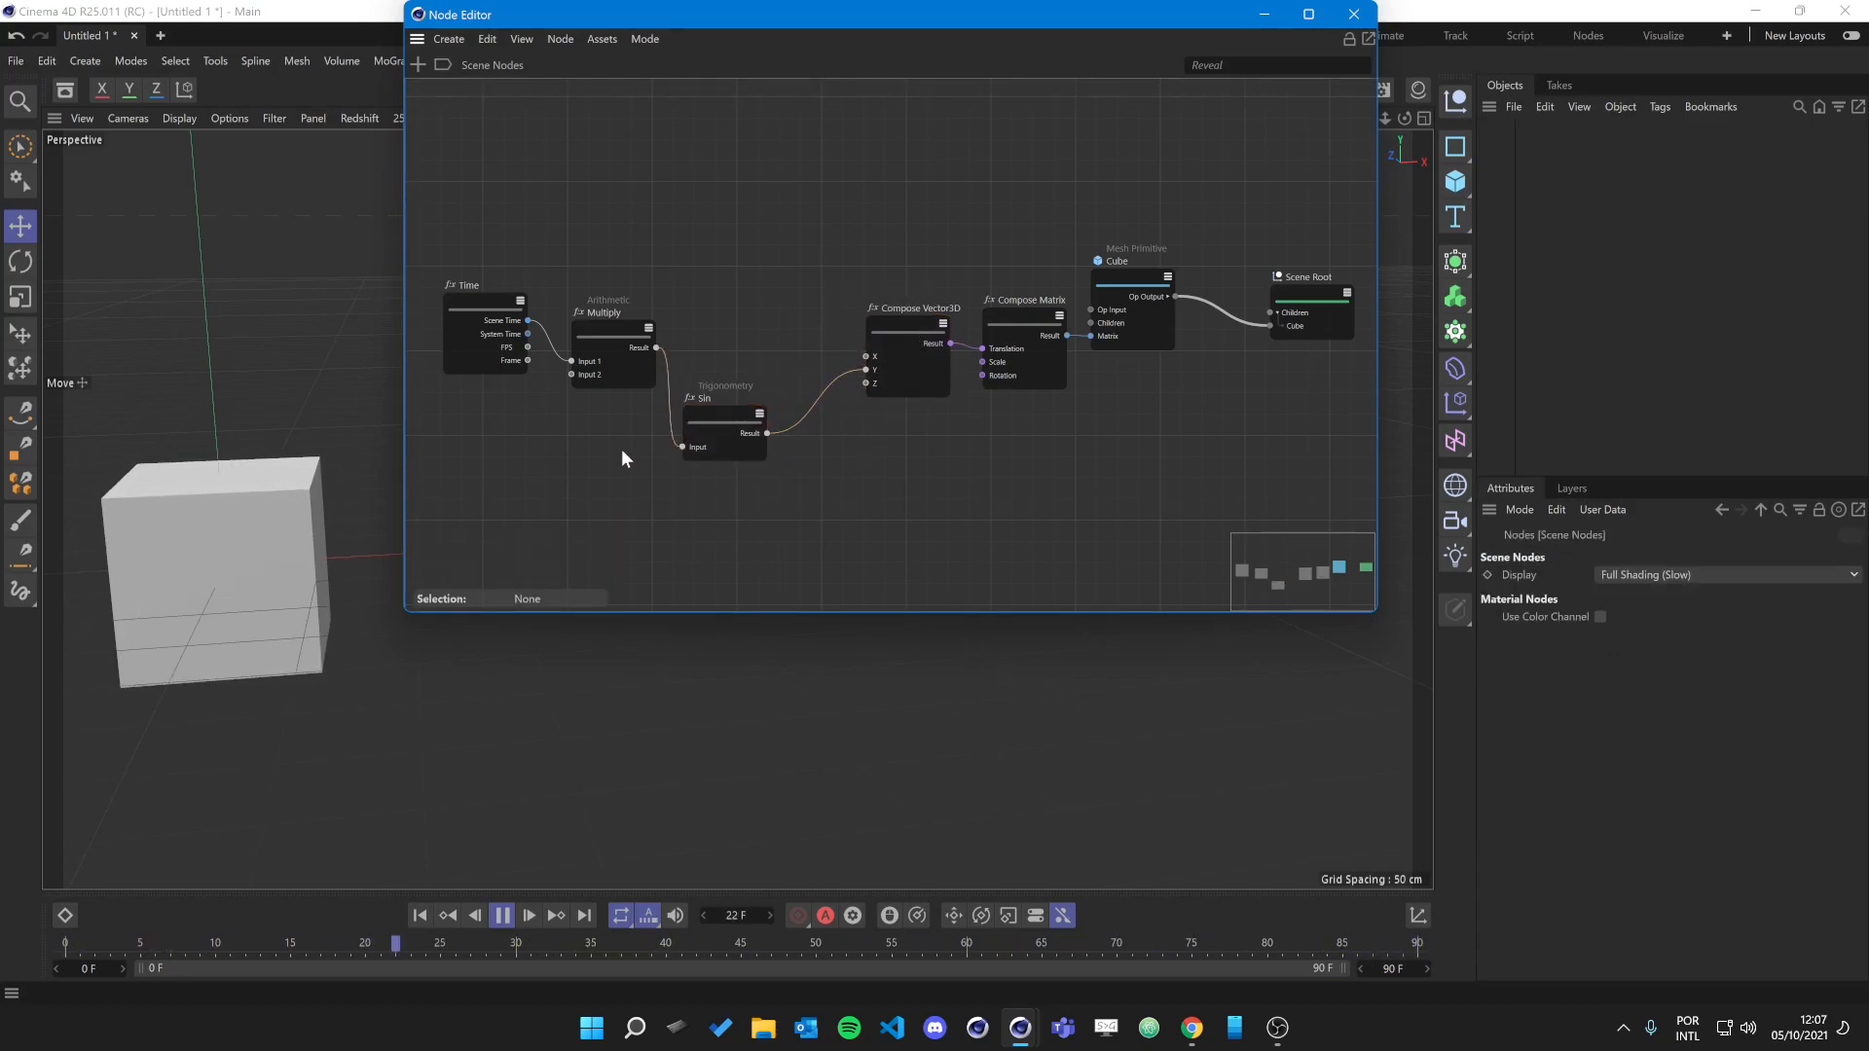
Try 116 as Input 2 of the Multiply node and restore the value to 5.
left_click(590, 327)
left_click_drag(1620, 662, 1712, 662)
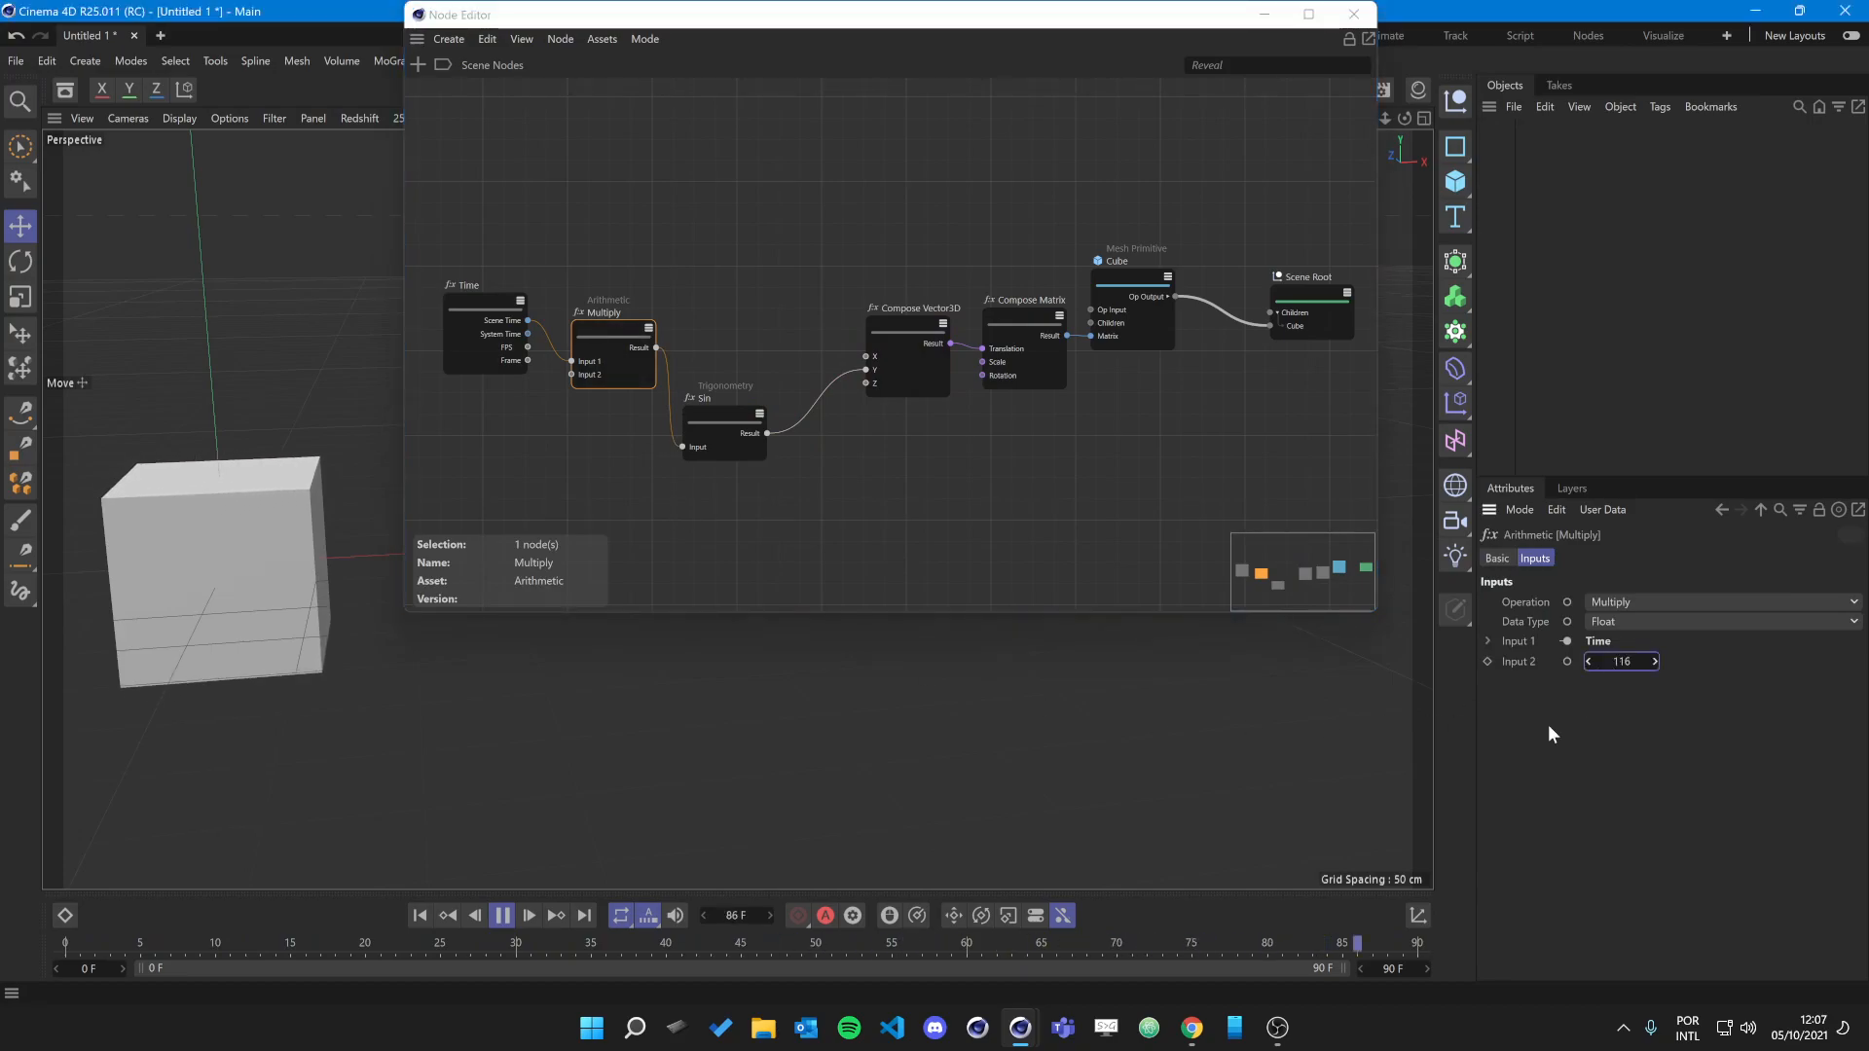
left_click_drag(1620, 662, 1627, 662)
type("5")
key("Return")
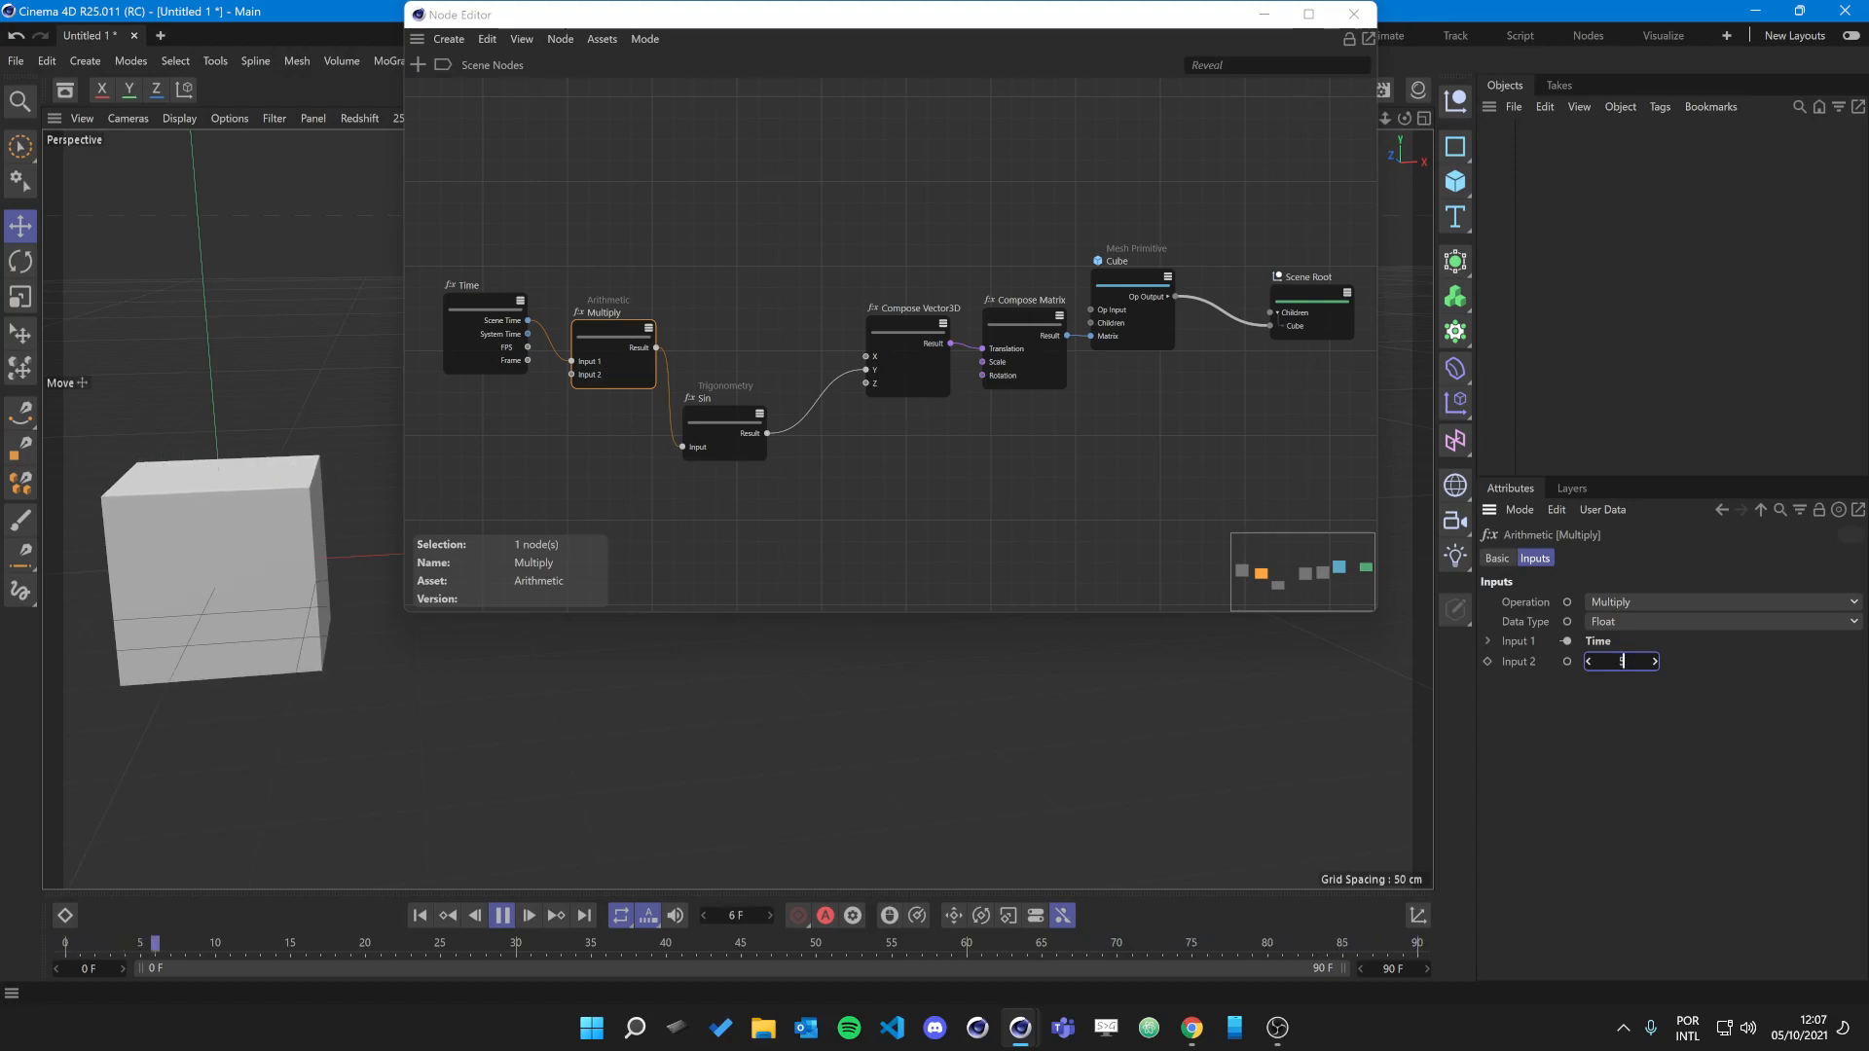
left_click(927, 537)
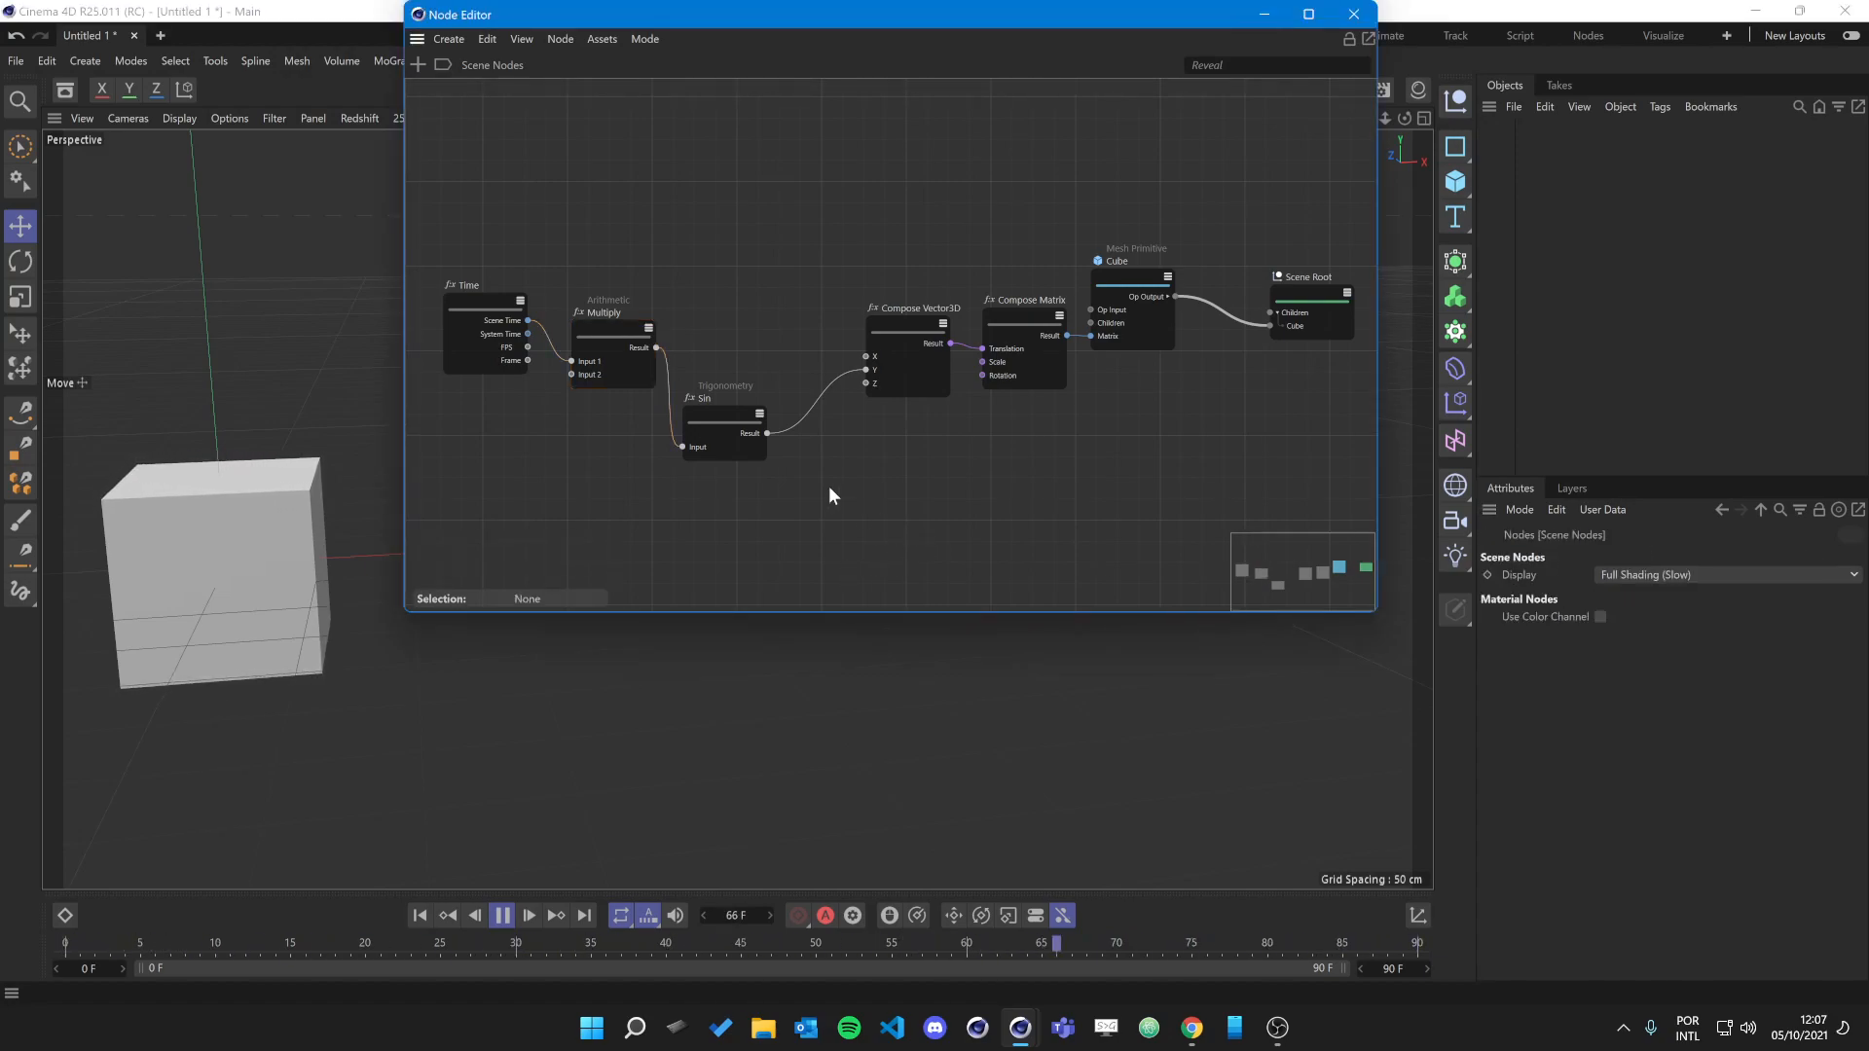
Insert a second Arithmetic (Multiply) node after Sin, linking Sin's Result to Input 1 and the new node's Result to Y of Compose Vector3D.
left_click_drag(732, 406, 734, 402)
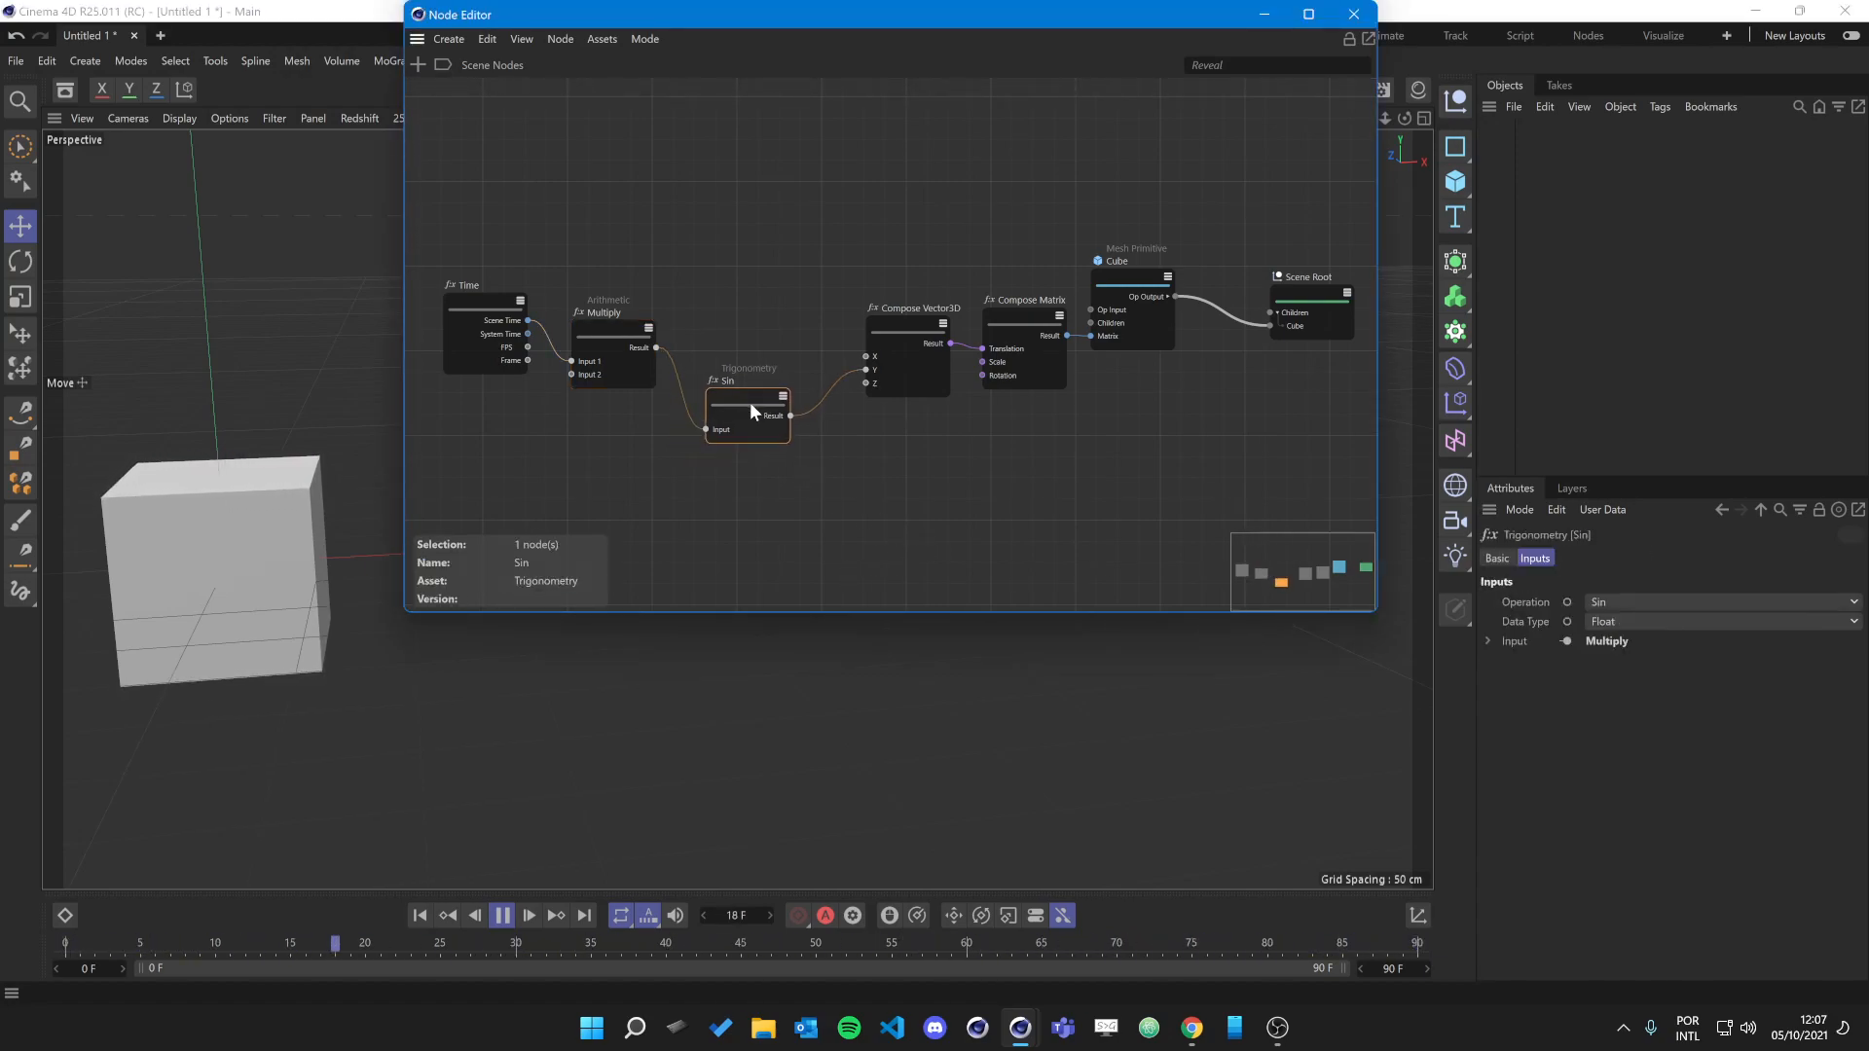
left_click(829, 557)
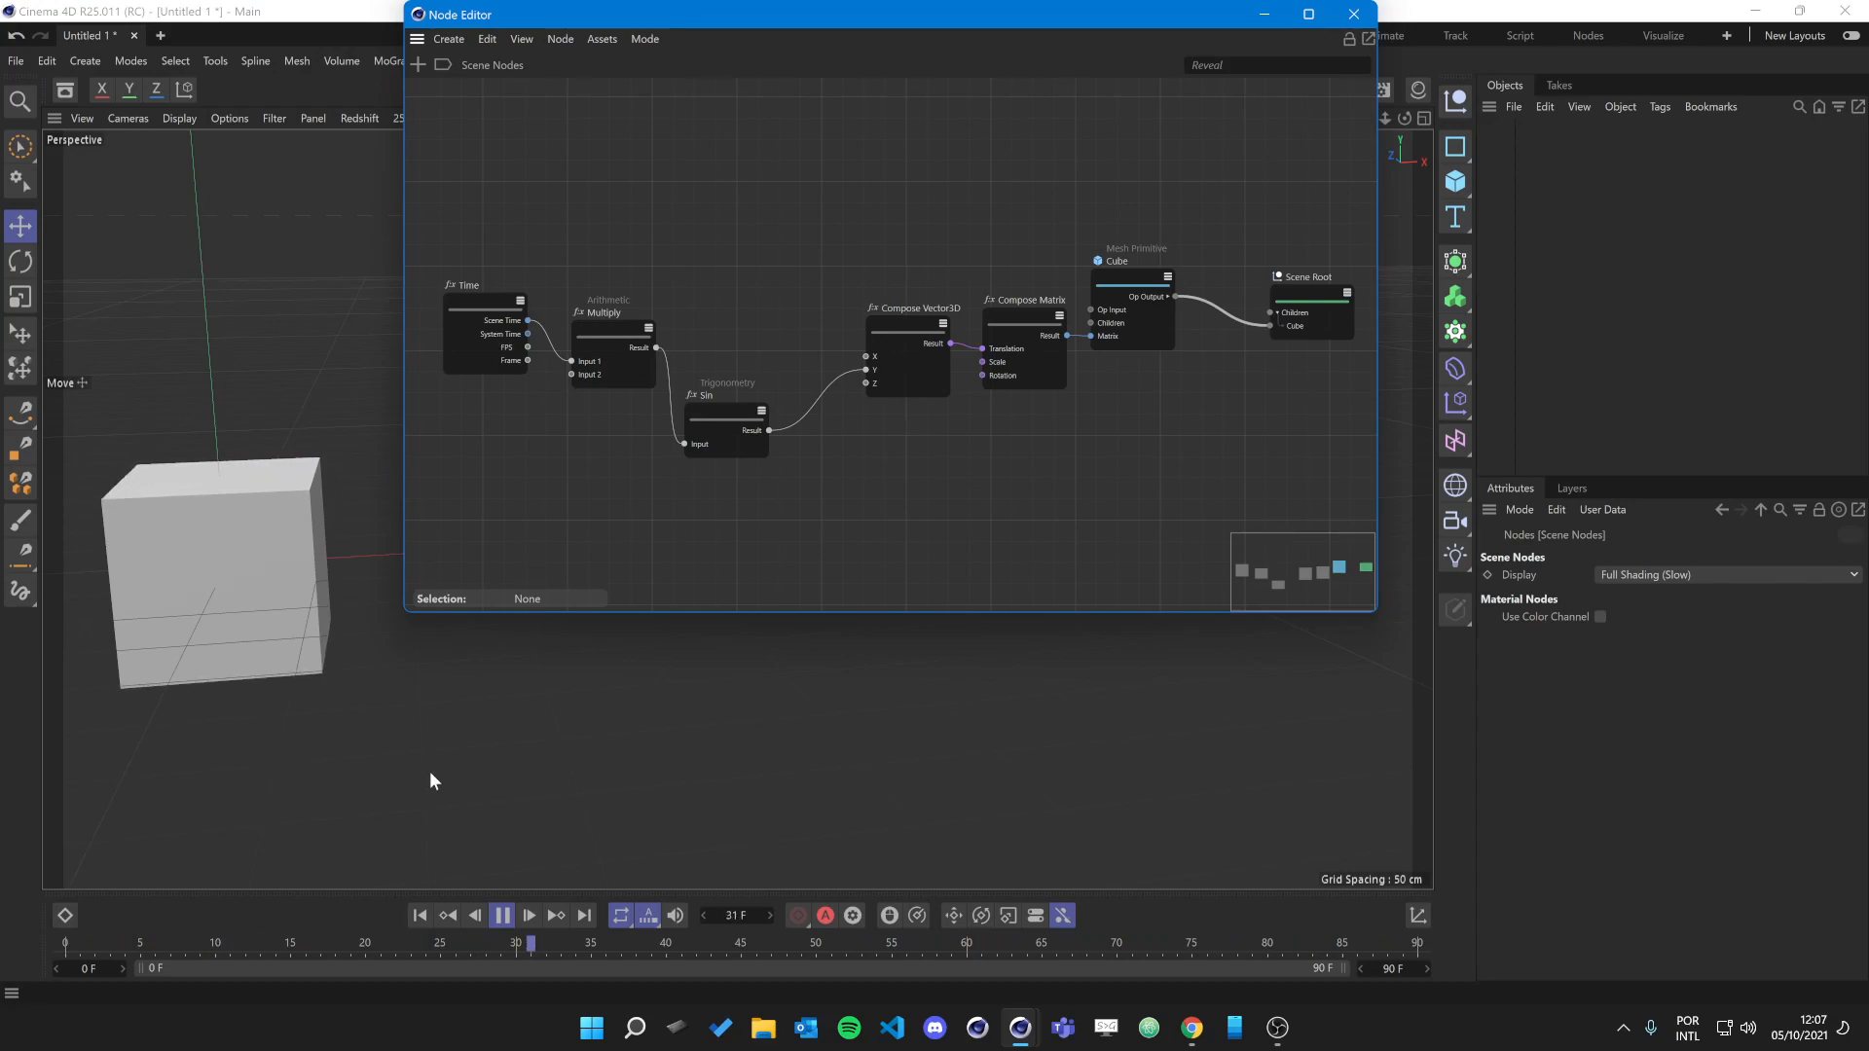
double_click(794, 520)
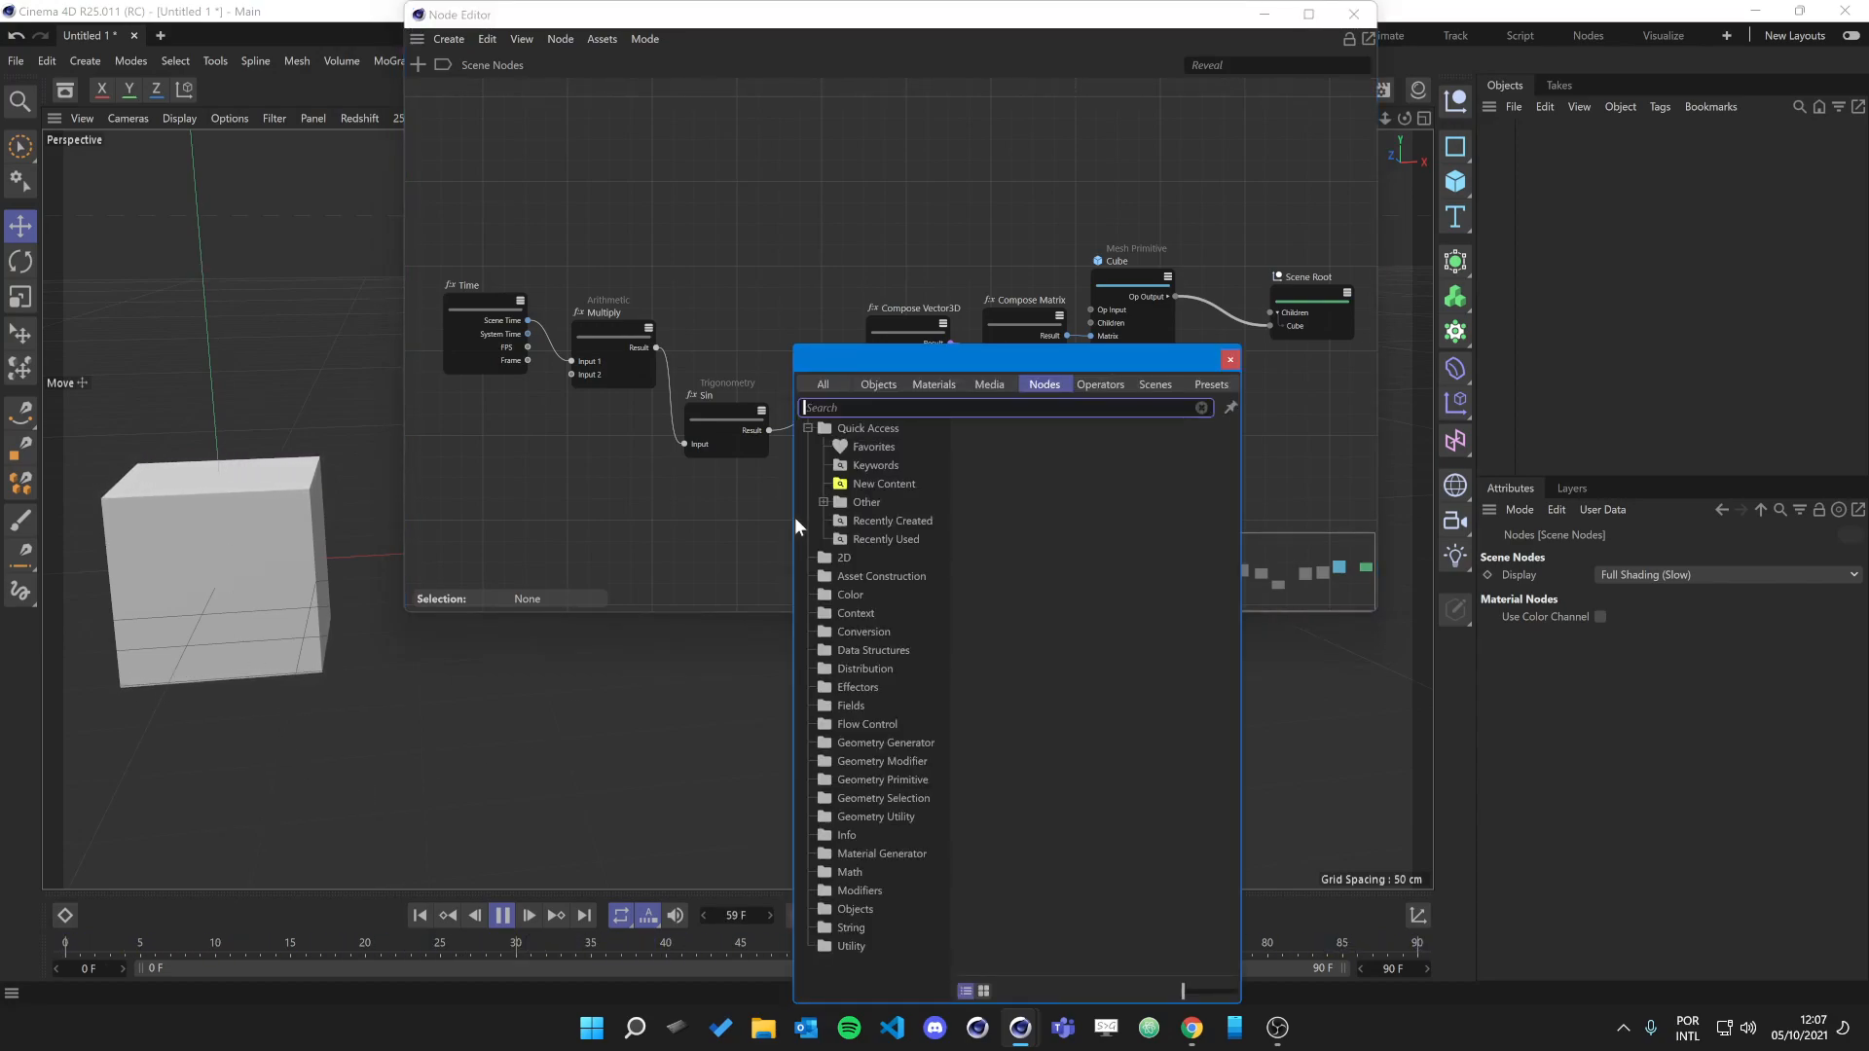
type("m")
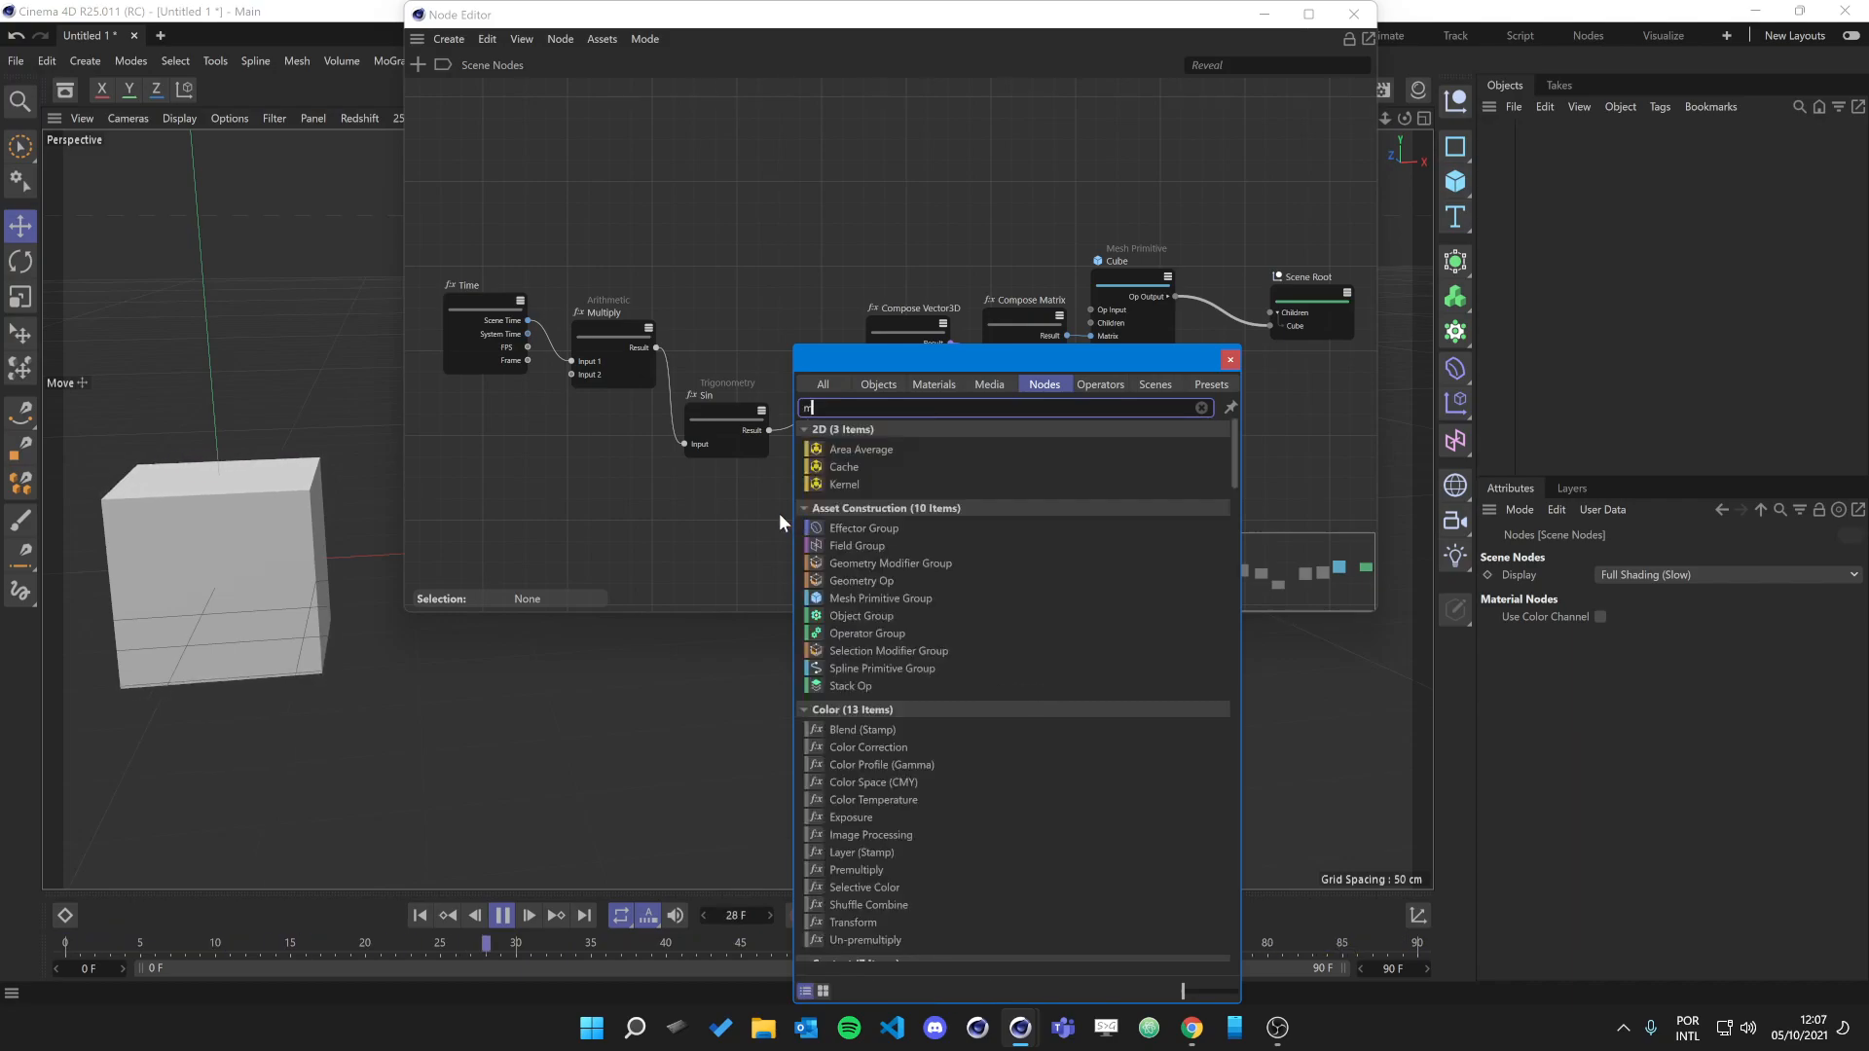
type("ul")
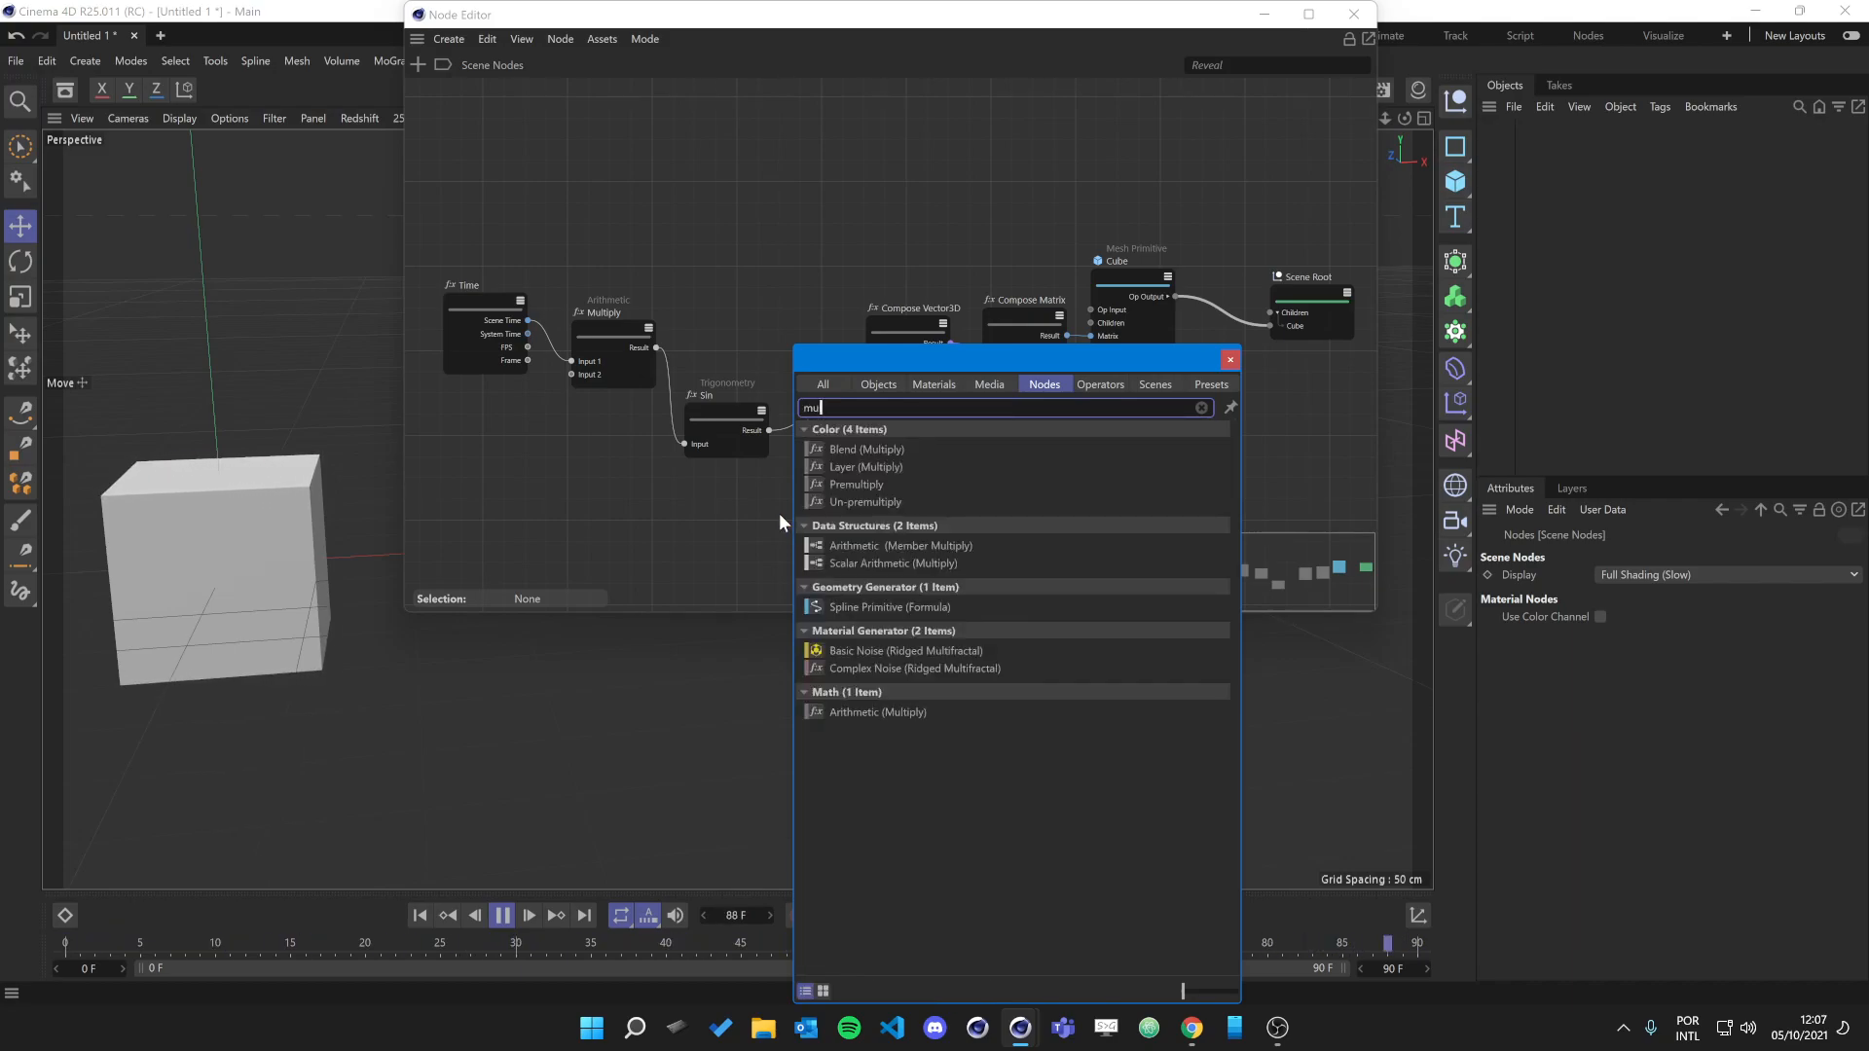
left_click_drag(872, 711, 784, 429)
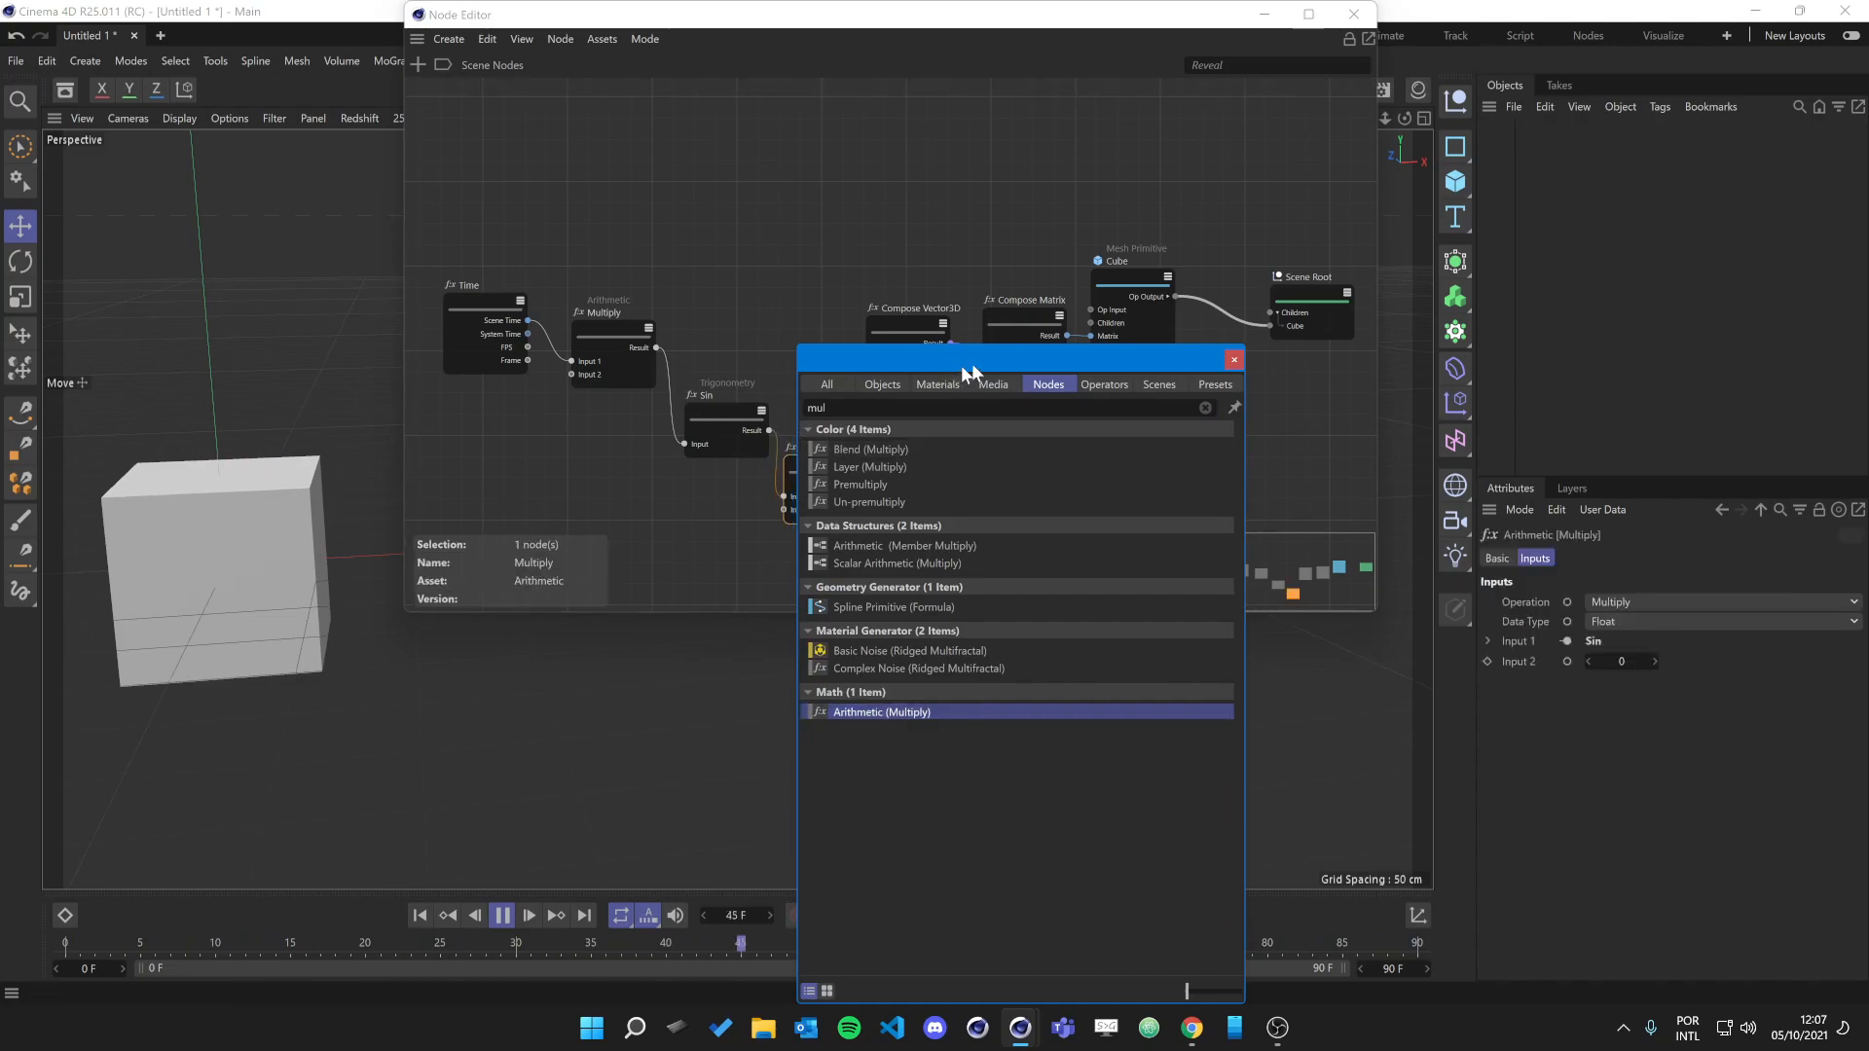
left_click_drag(958, 366, 1202, 271)
left_click(1294, 506)
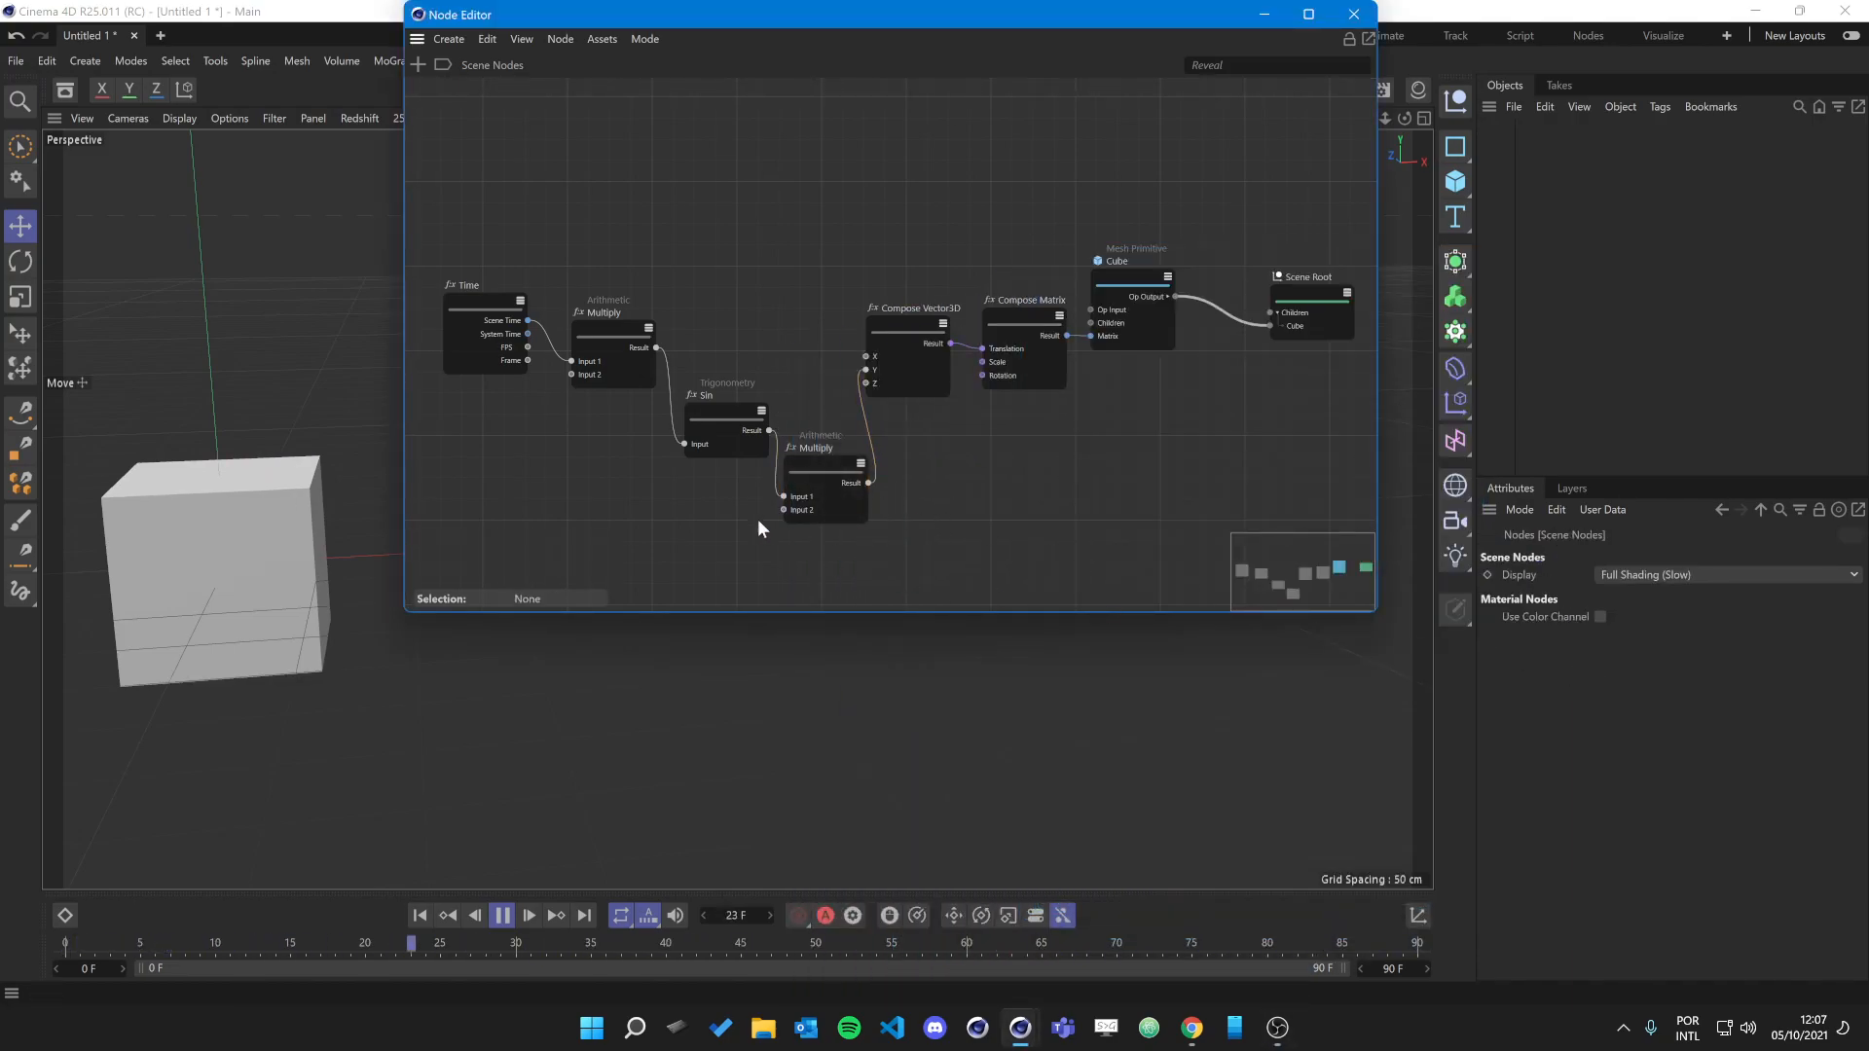
Set Input 2 of the Multiply node after Sin to 162.
left_click(848, 477)
left_click_drag(1627, 662, 1693, 661)
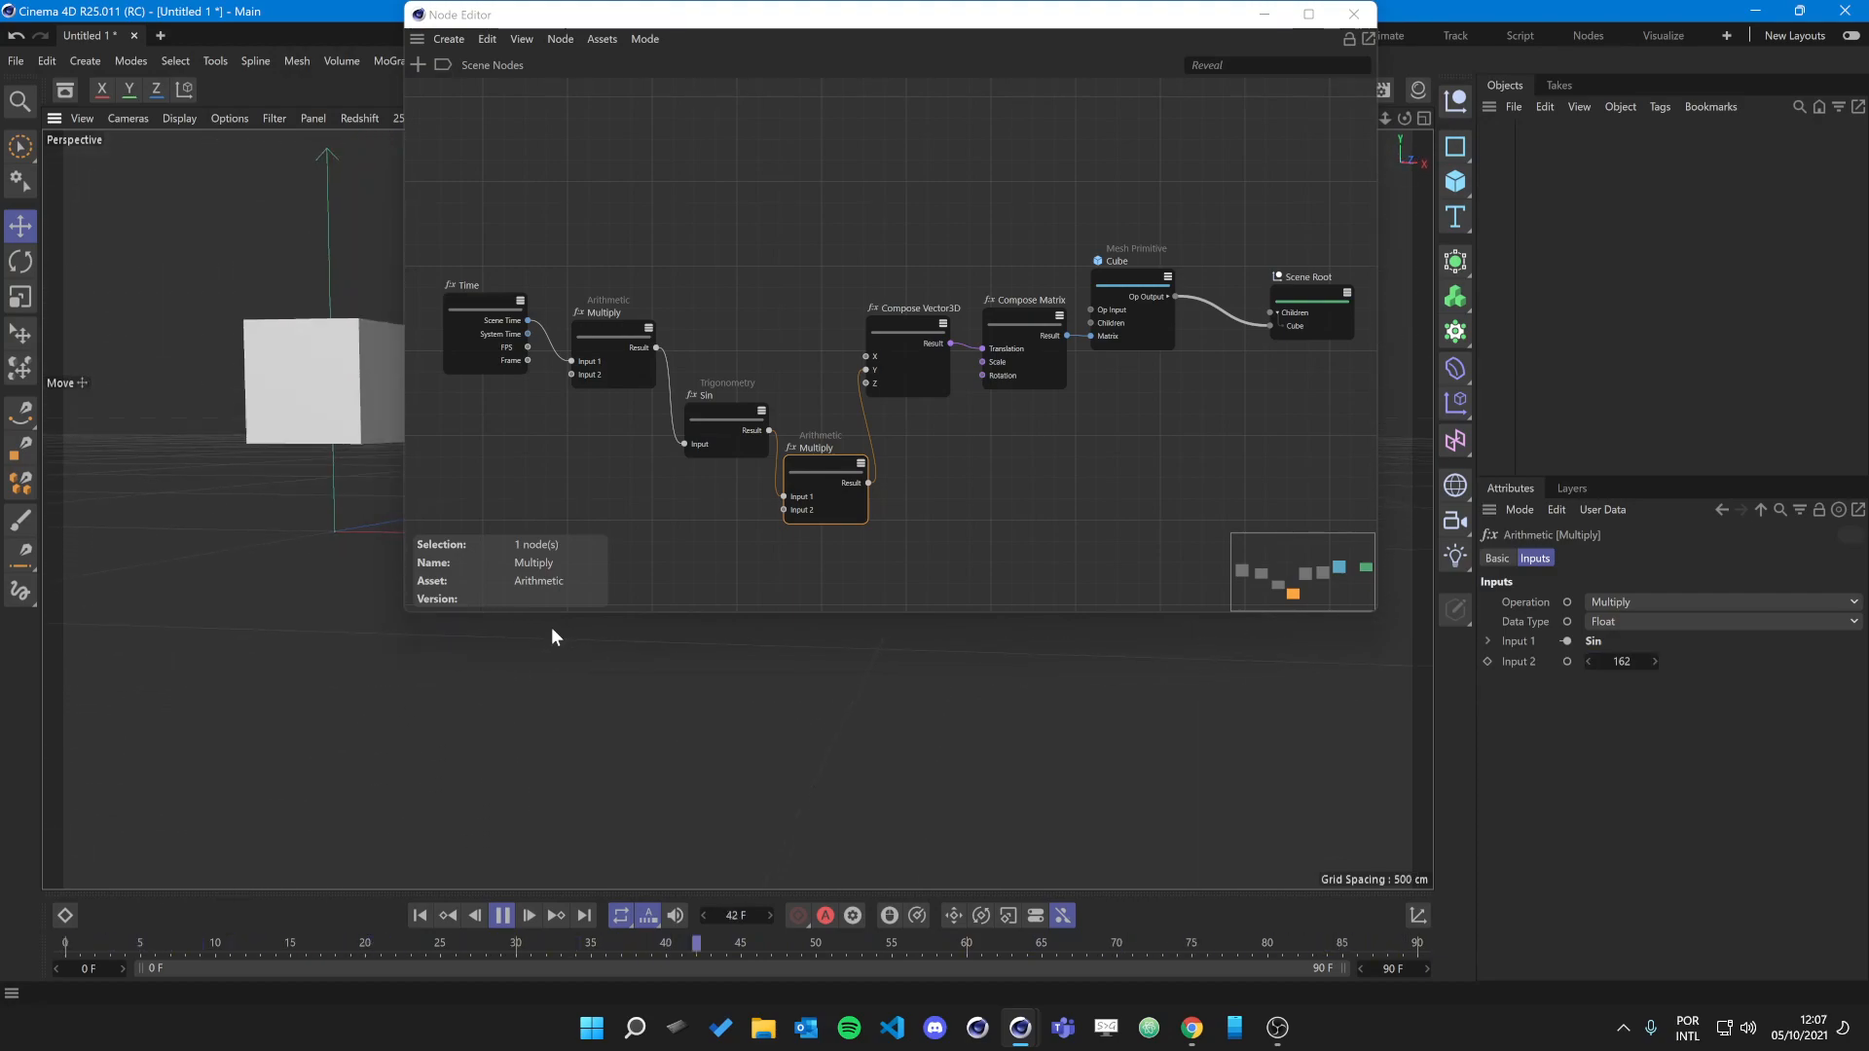
left_click(949, 521)
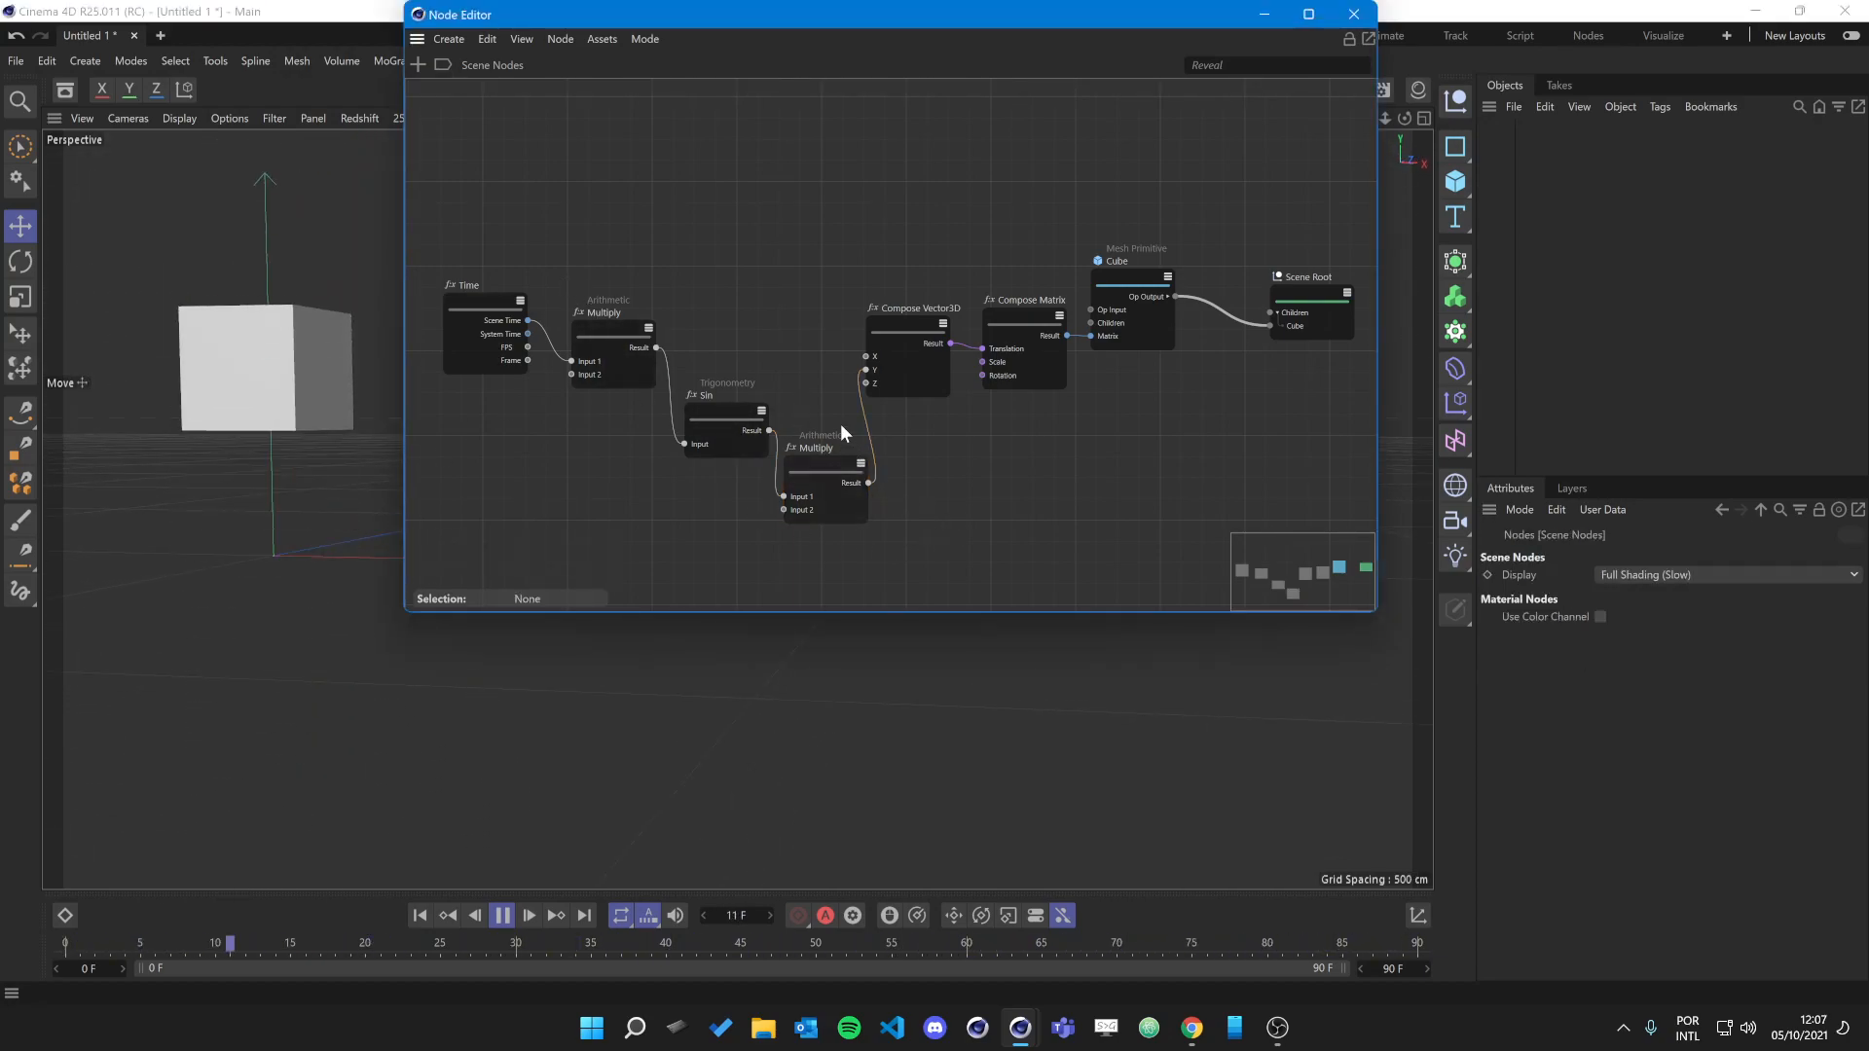
Line up the first Multiply, Sin and second Multiply nodes in a row between Time and Compose Vector3D.
left_click_drag(609, 346, 592, 300)
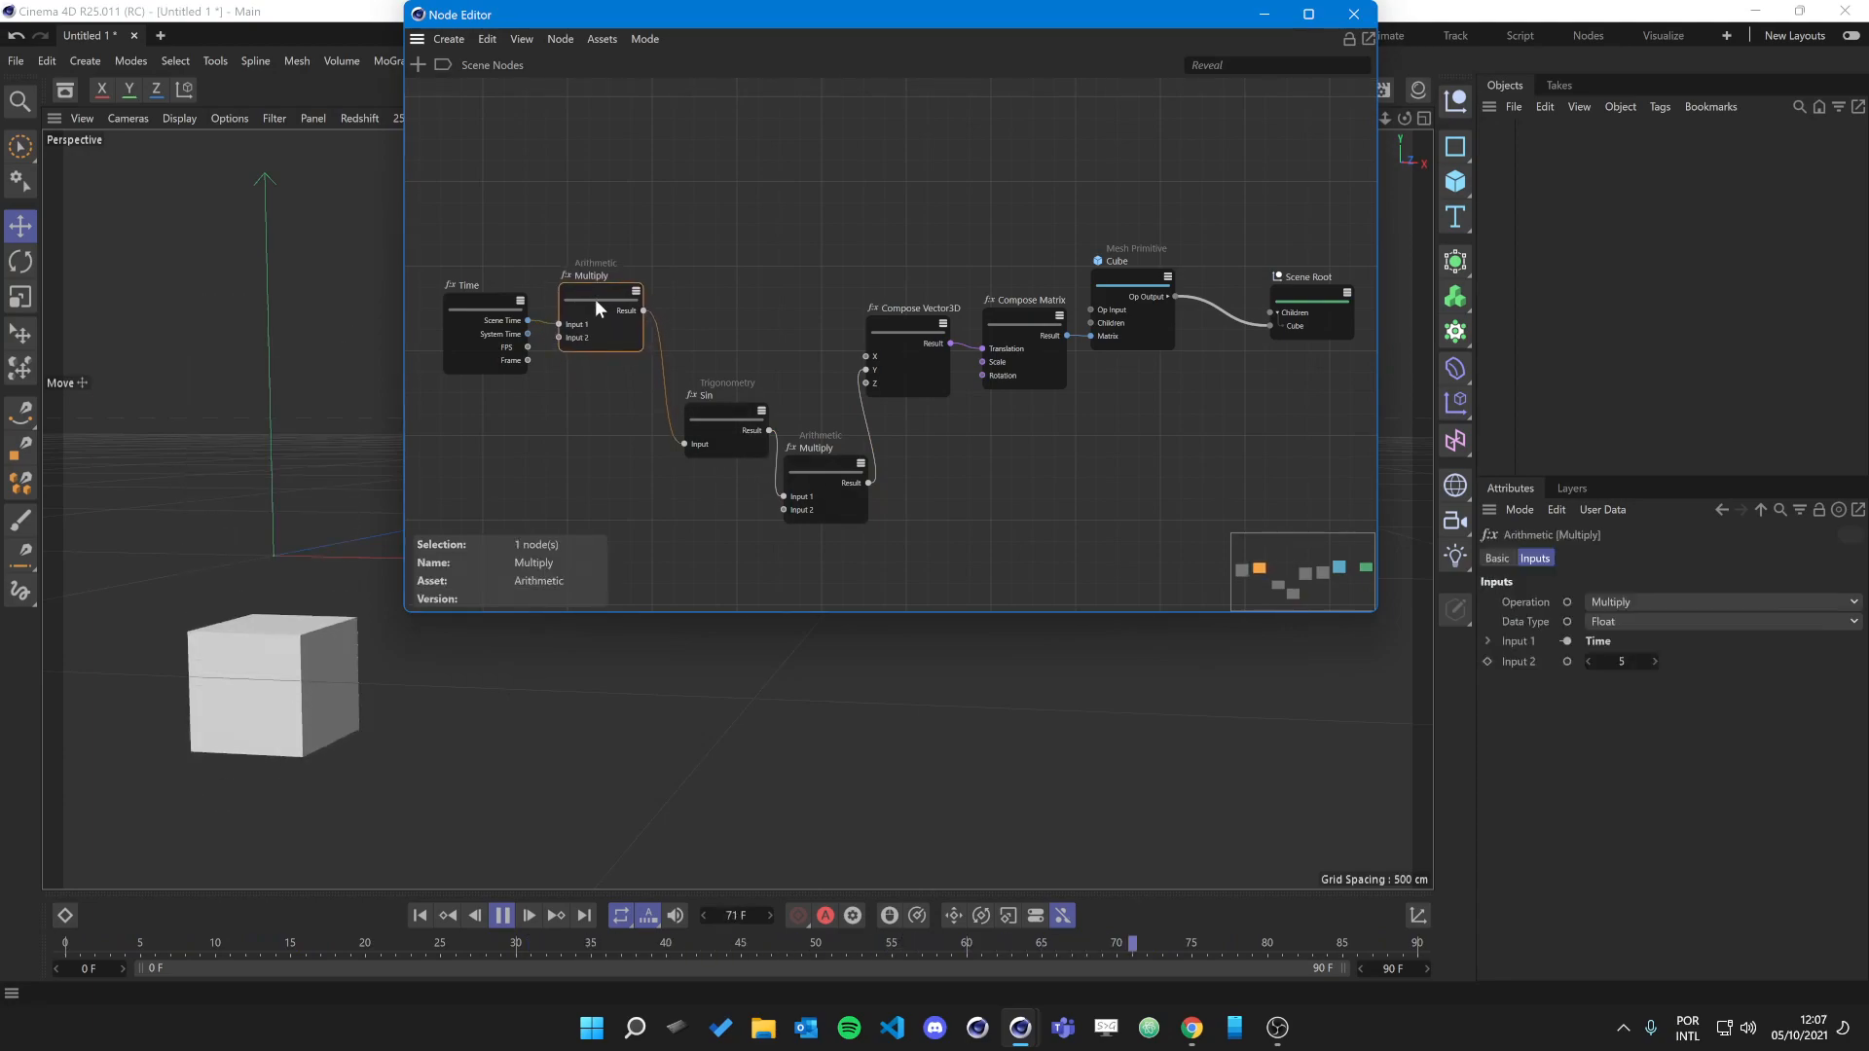
left_click_drag(689, 399, 684, 272)
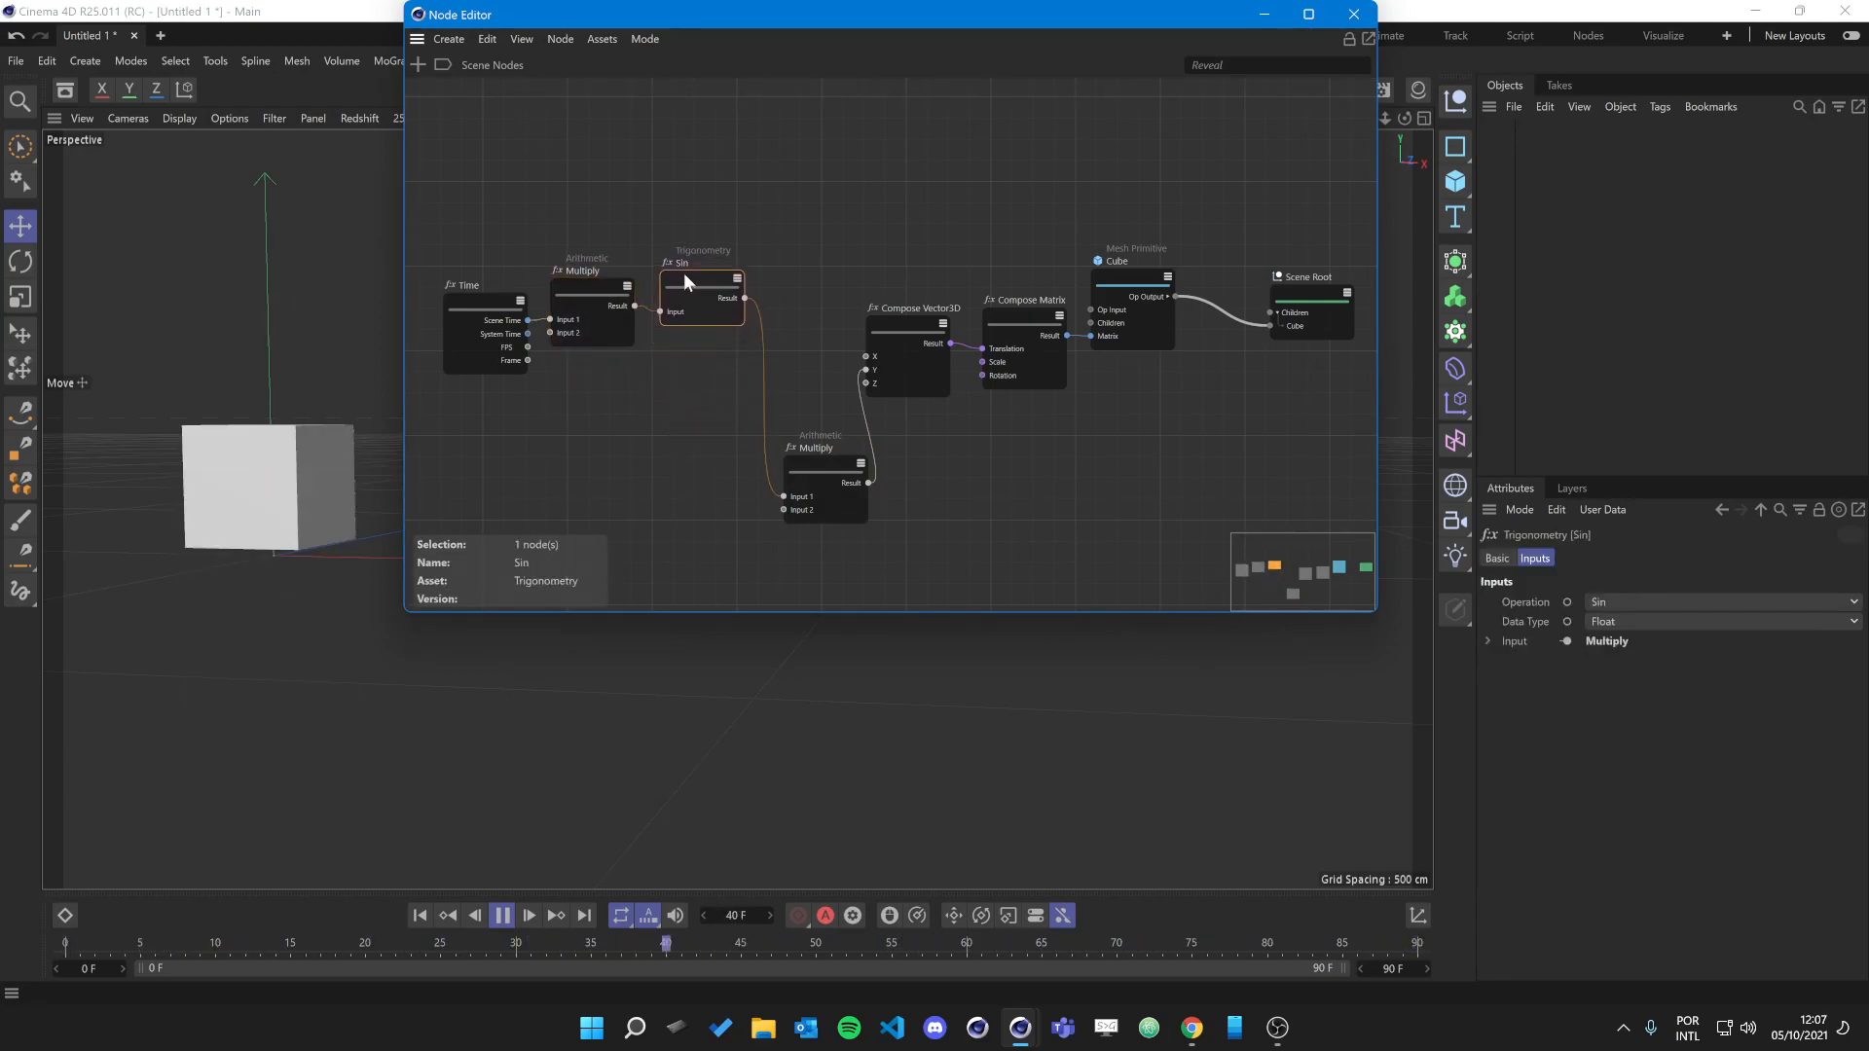
left_click_drag(804, 461, 790, 262)
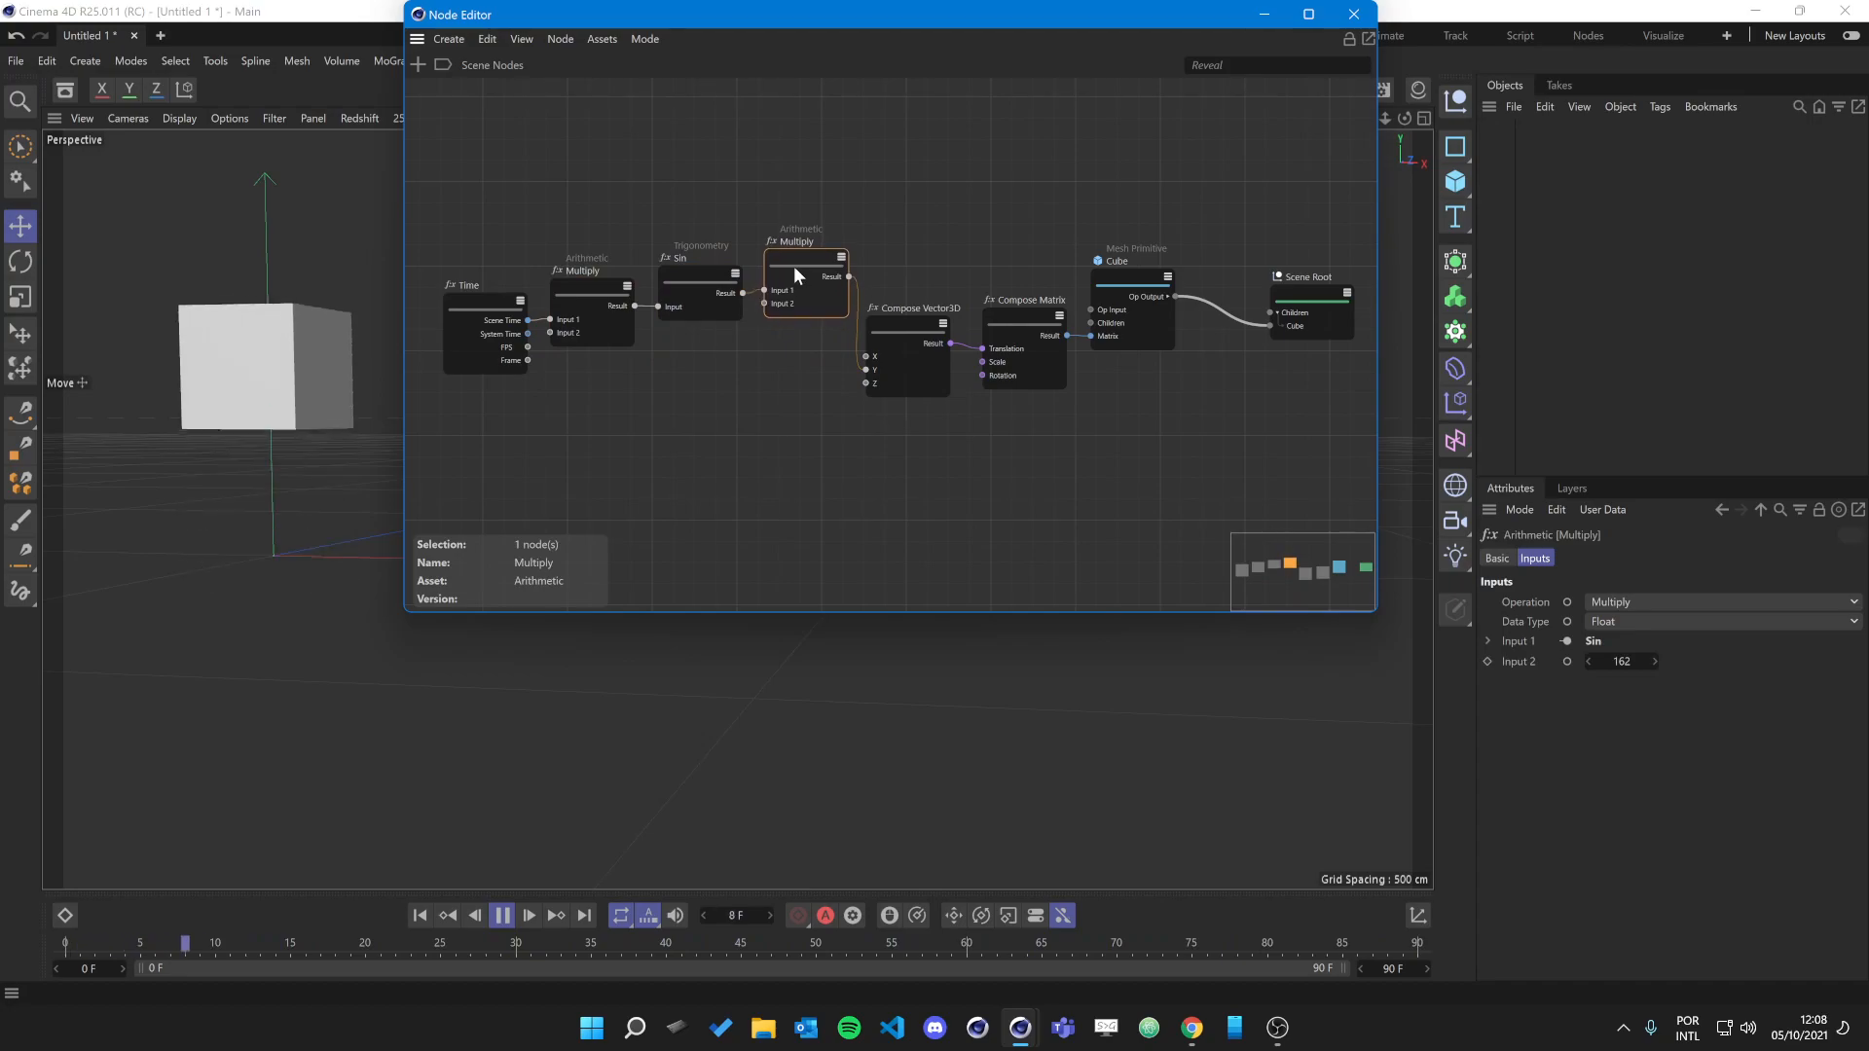
left_click(687, 486)
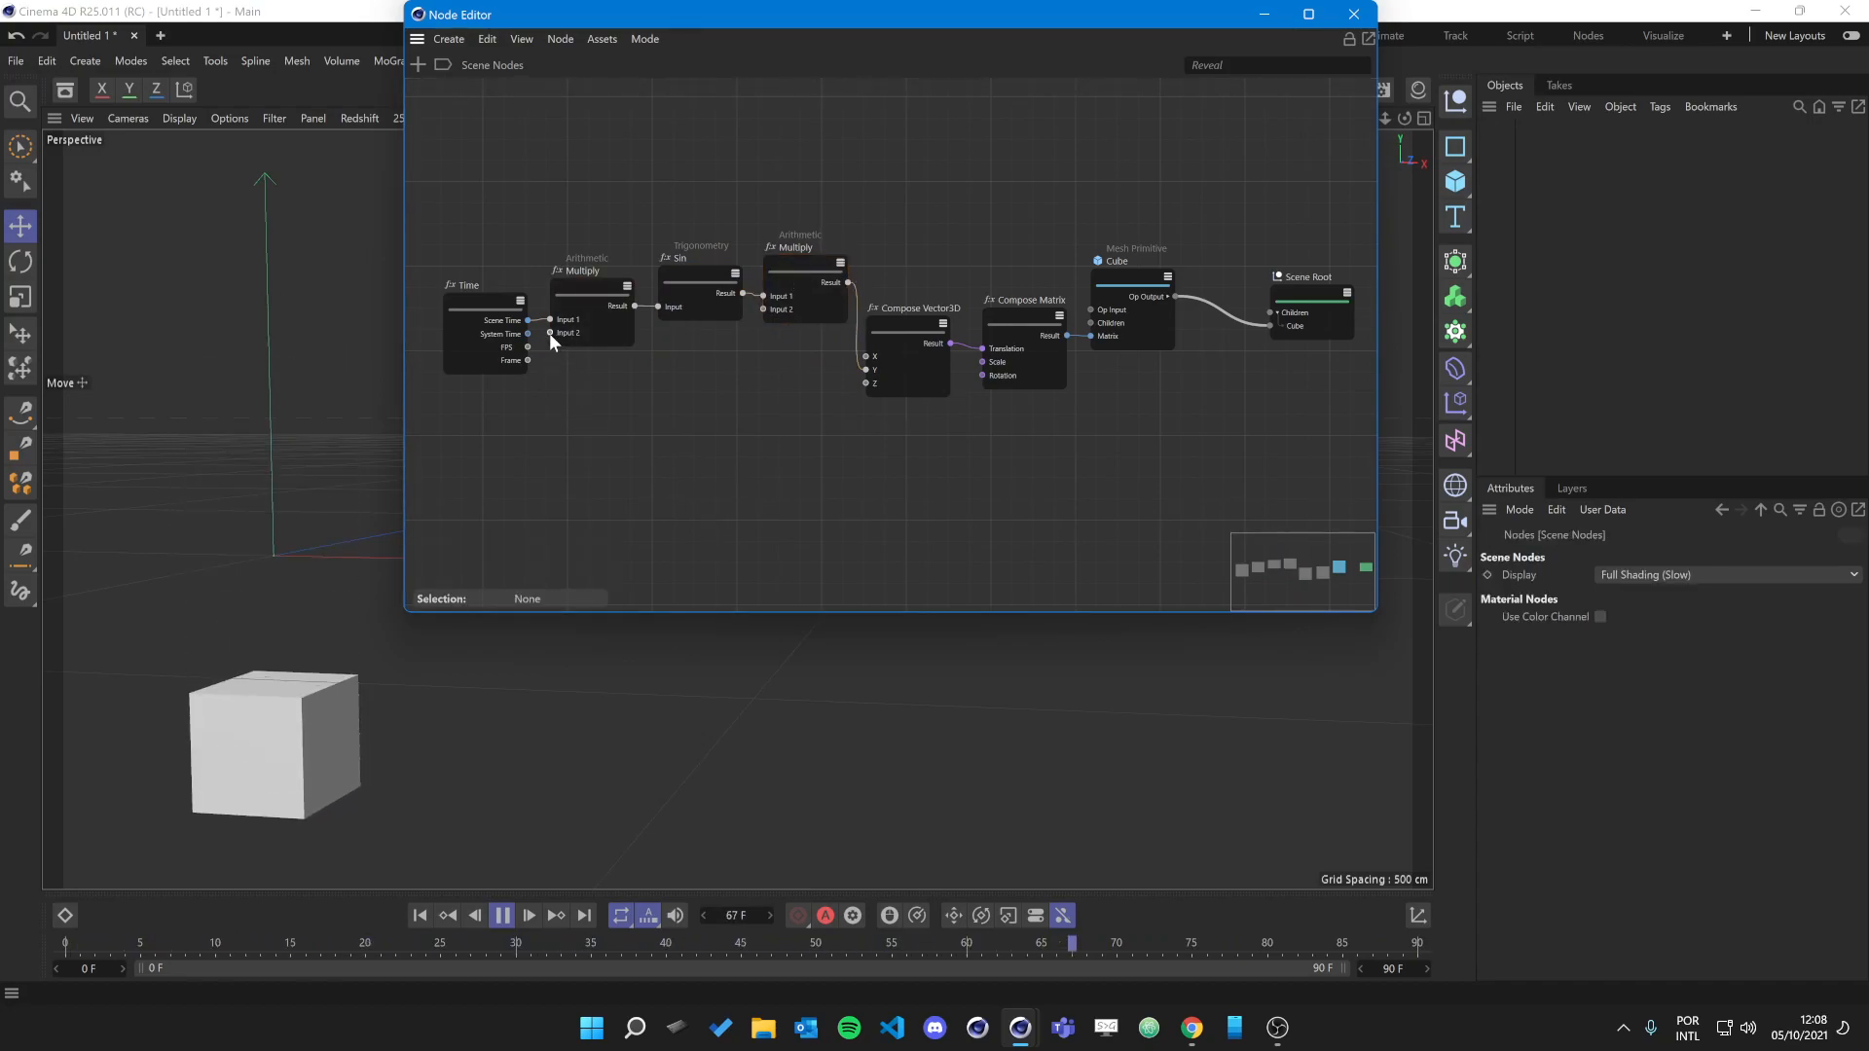
Group the Time, Sin and both Multiply nodes, and place the group well before Compose Vector3D.
left_click_drag(838, 505, 481, 196)
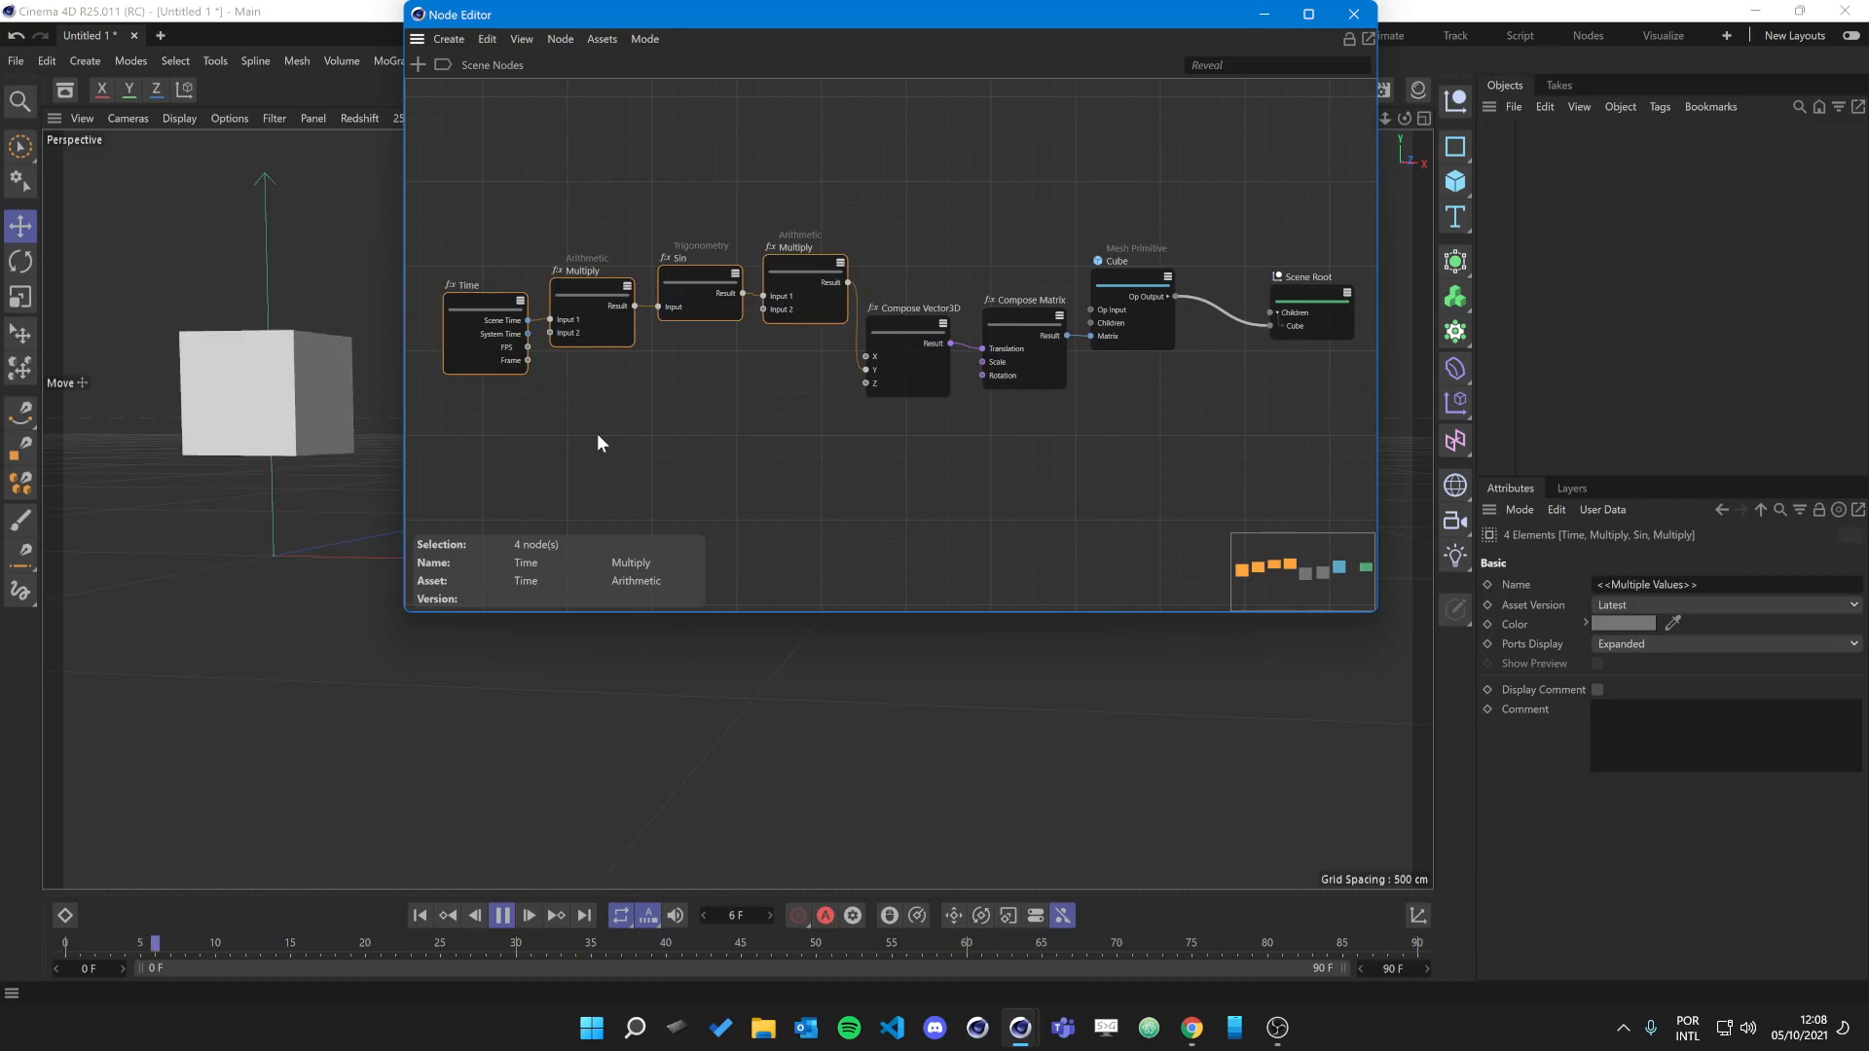
key("alt+g")
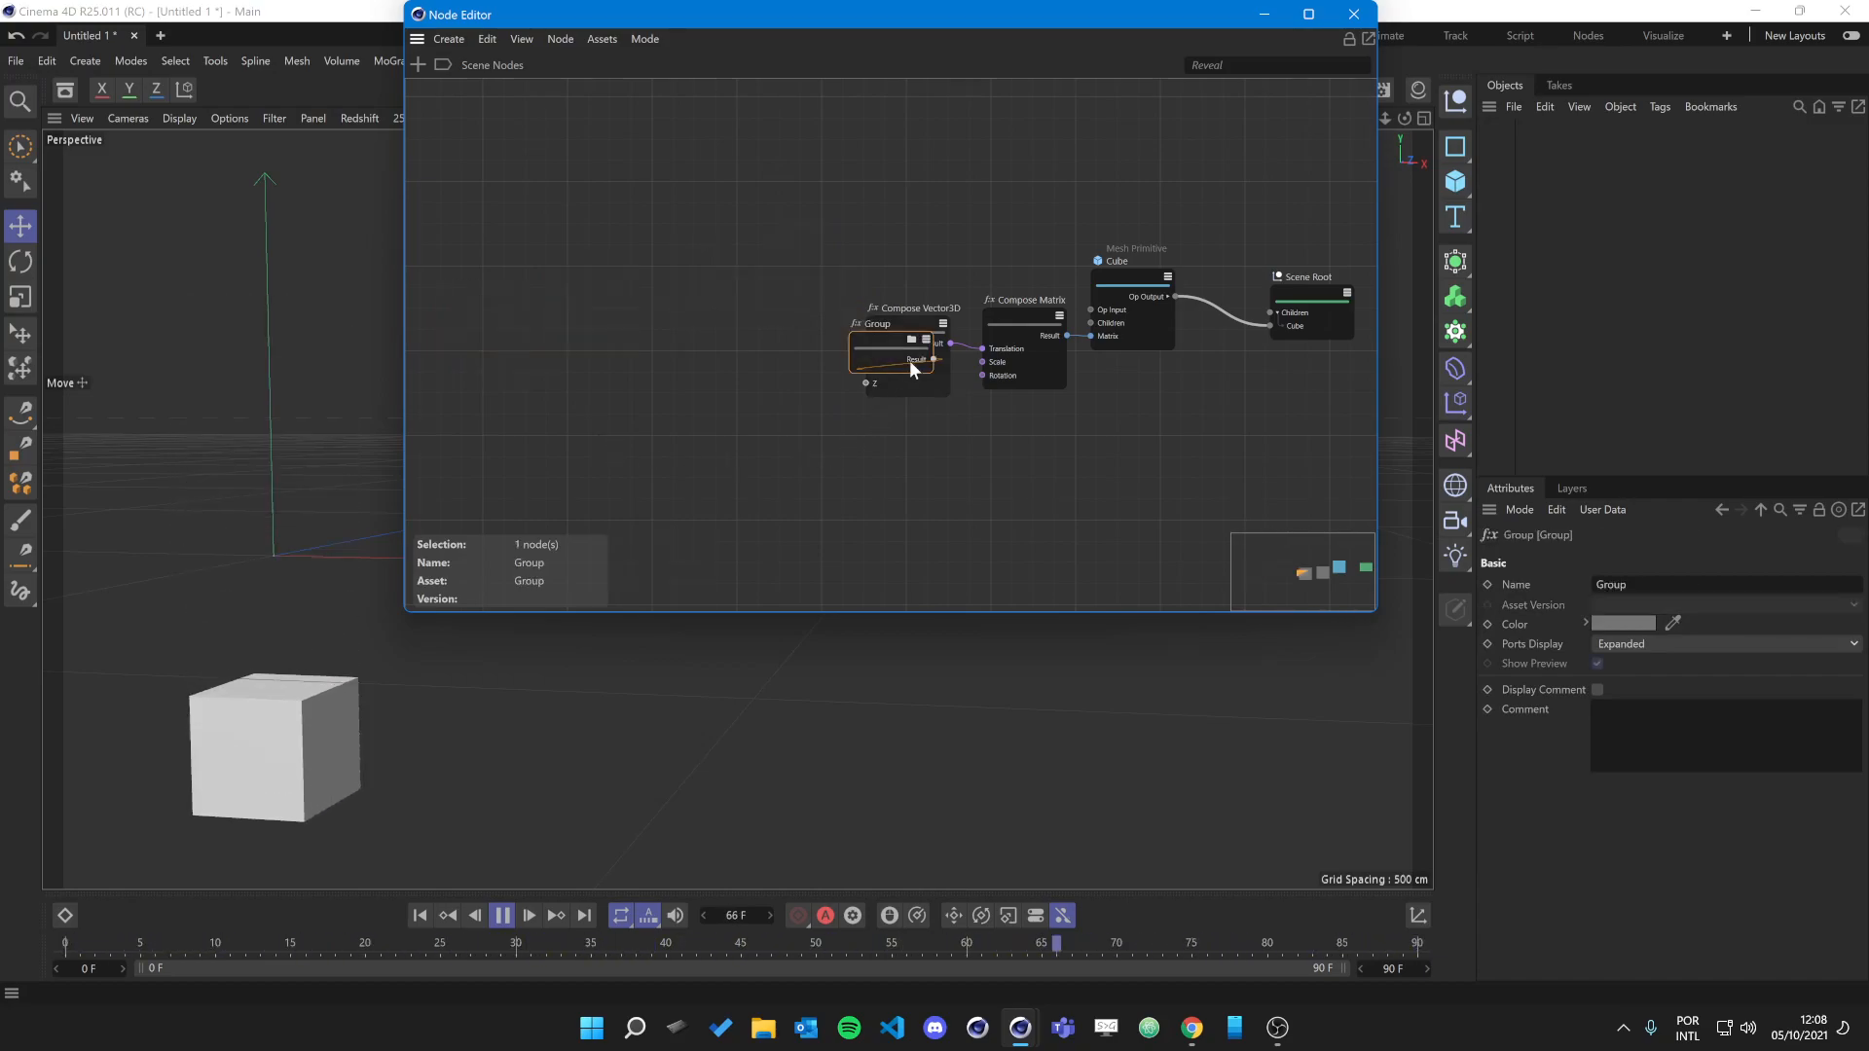
left_click_drag(880, 338, 582, 318)
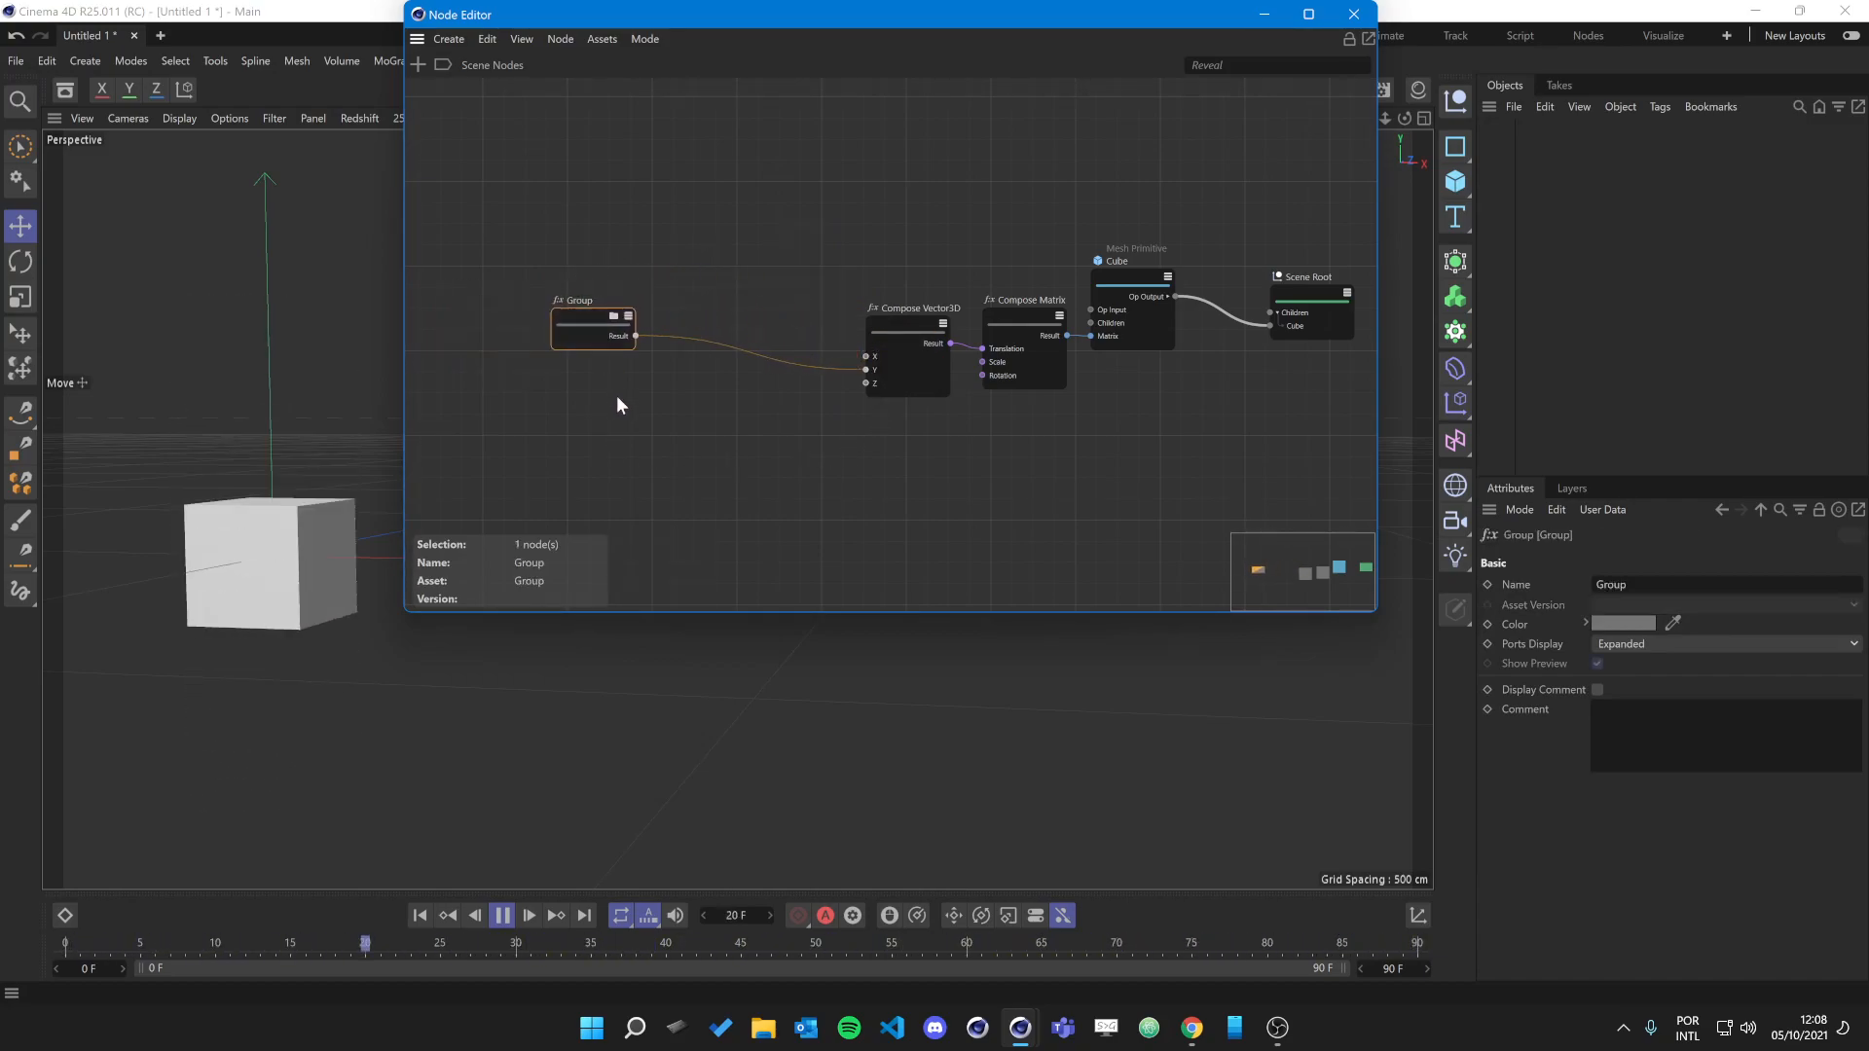
Open the group and propagate Input 2 of the first Multiply node as a group input port.
double_click(592, 322)
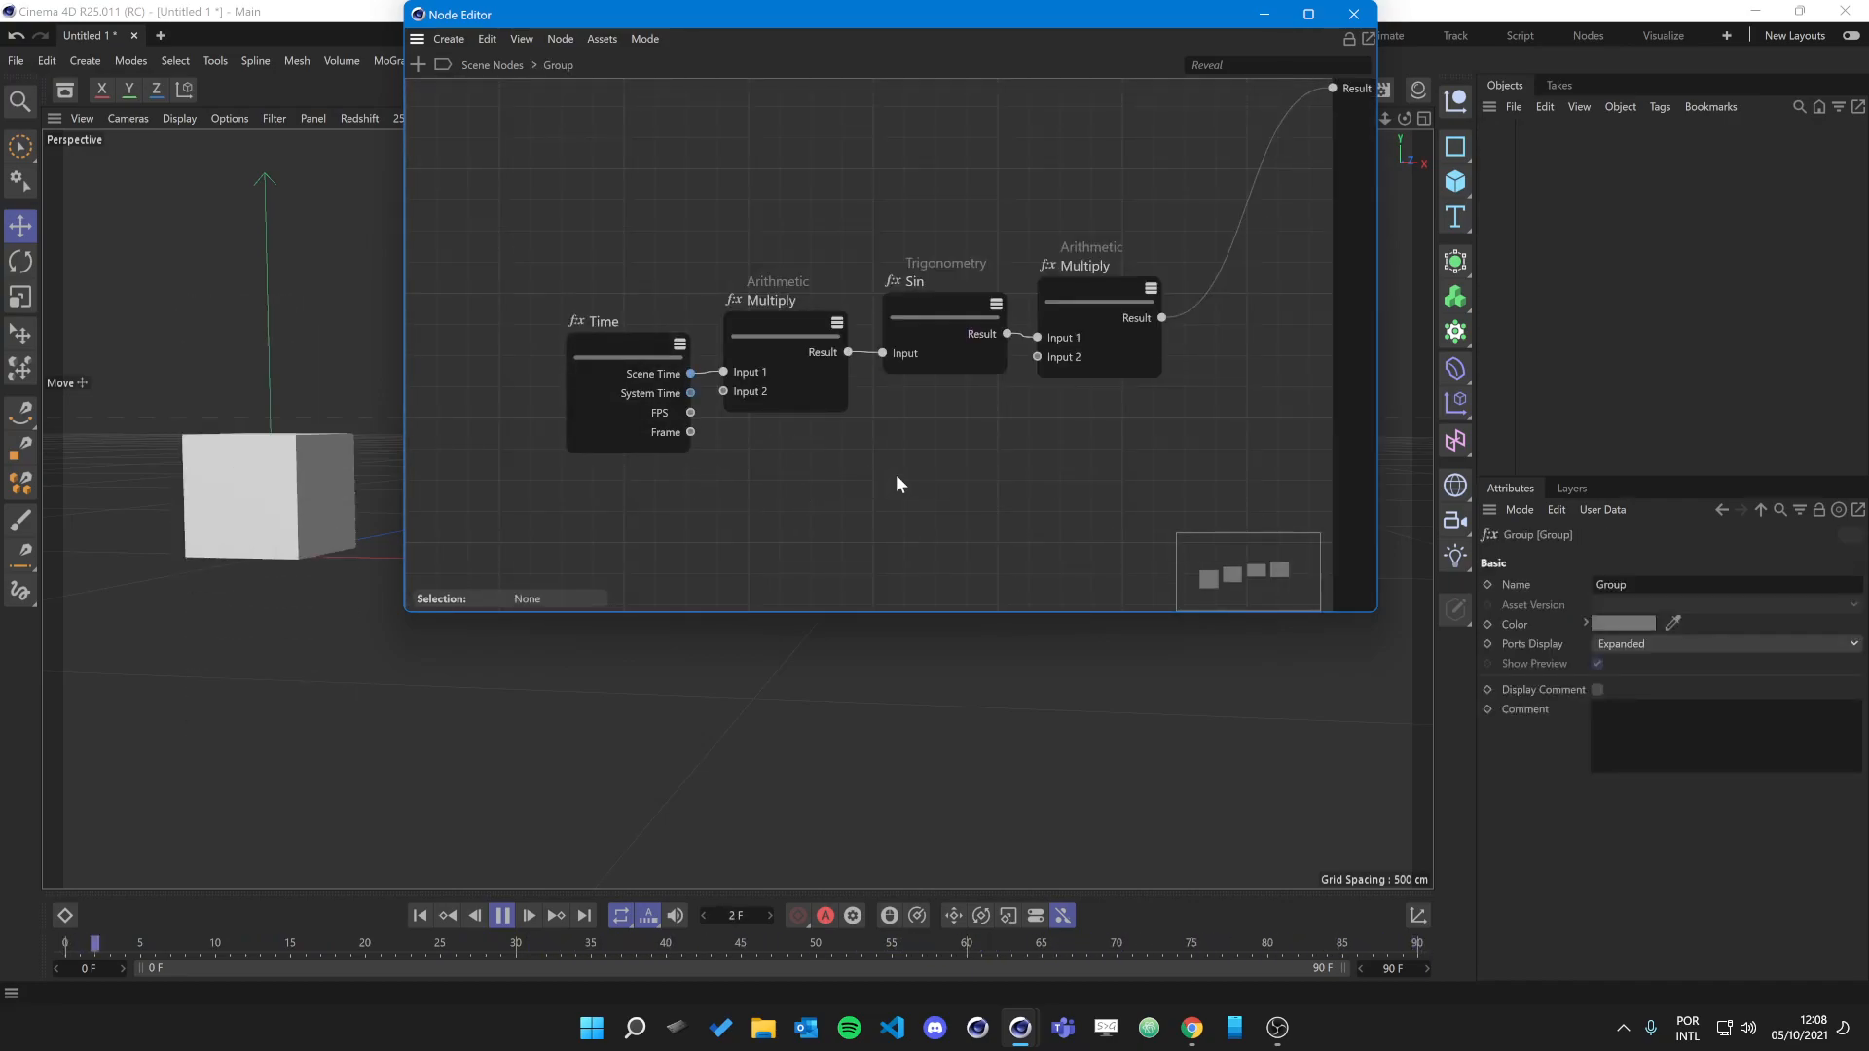
left_click(775, 341)
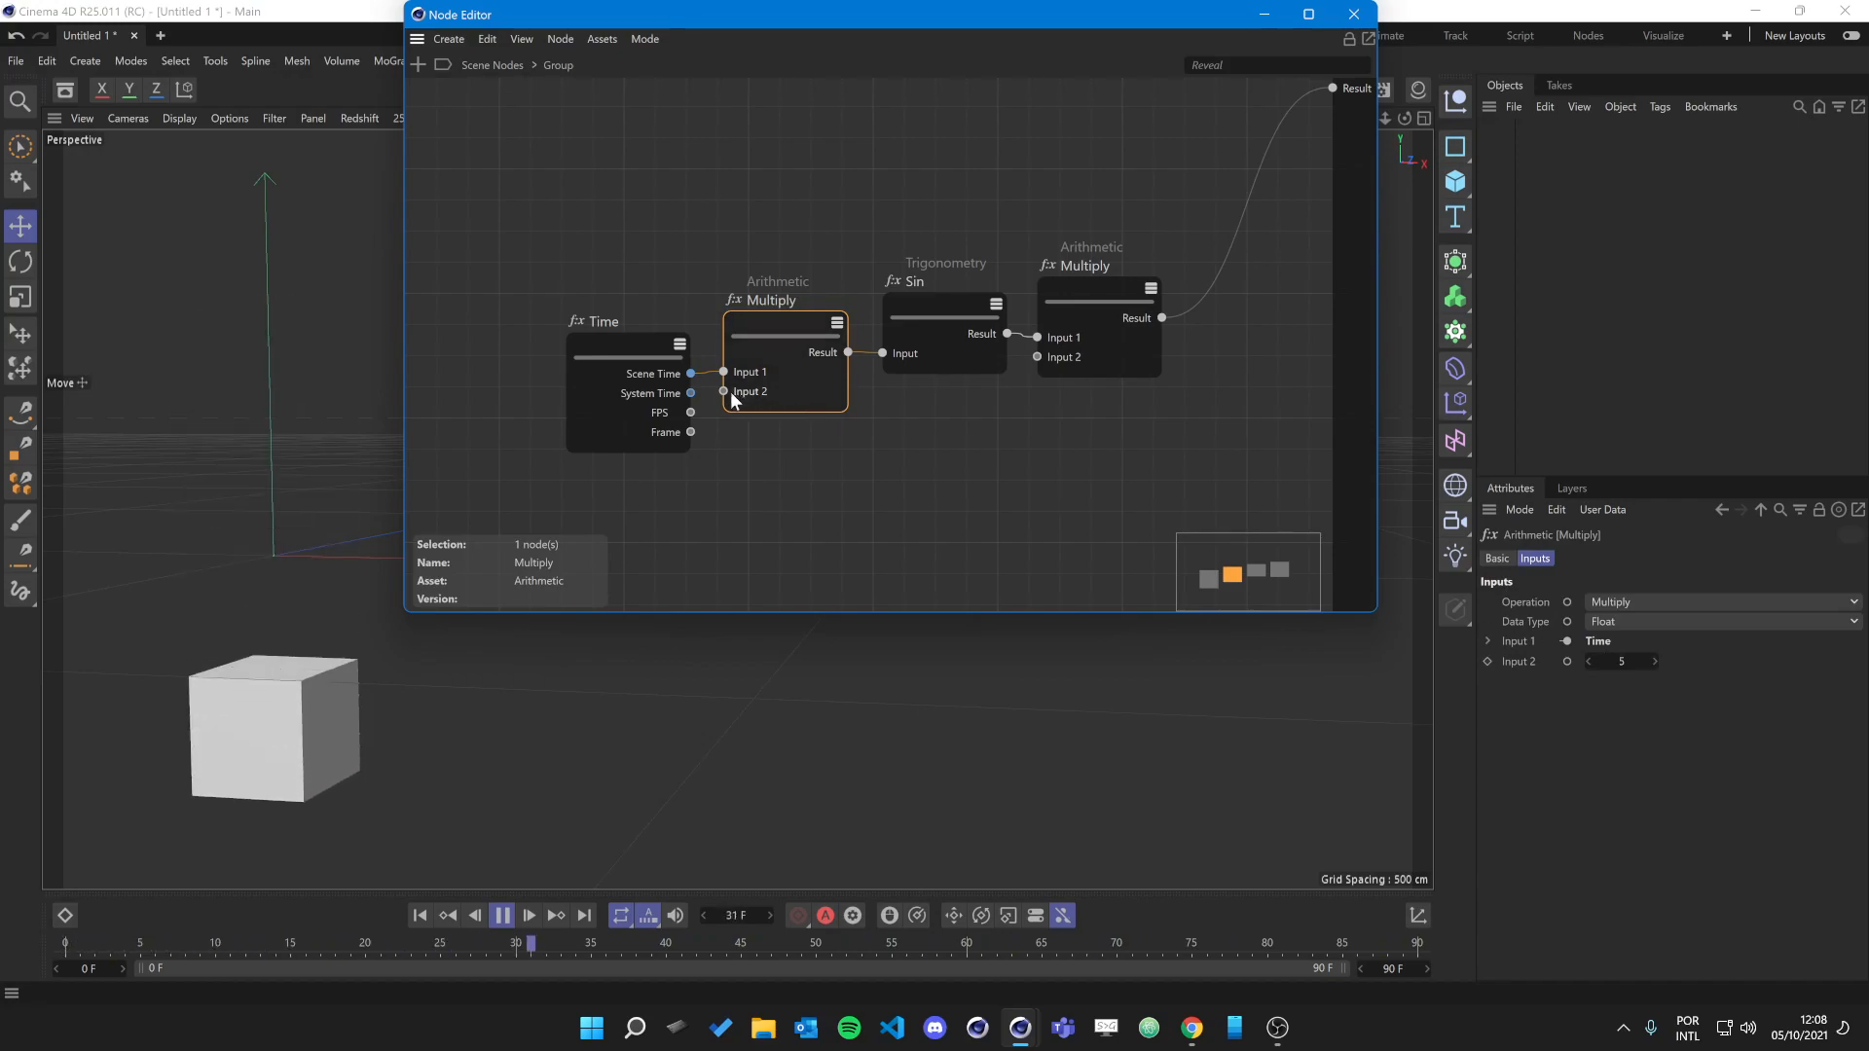
left_click_drag(724, 391, 406, 123)
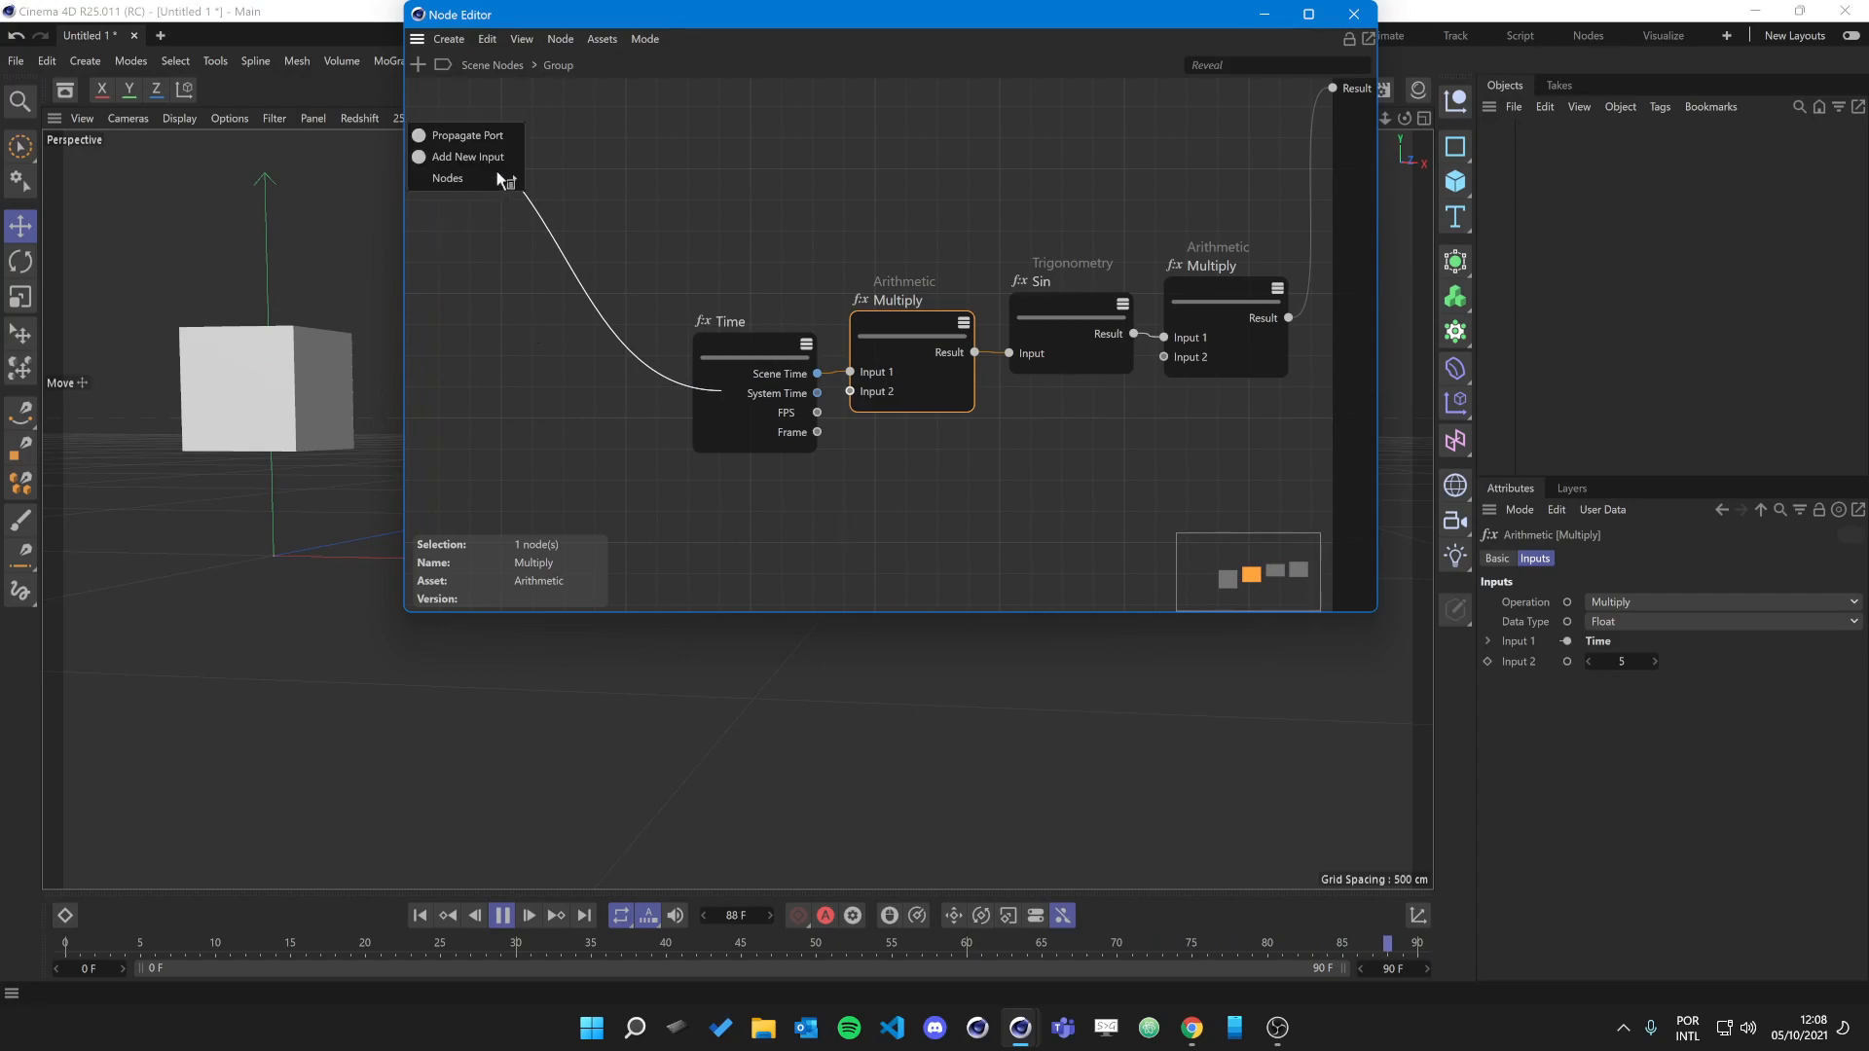
left_click(494, 137)
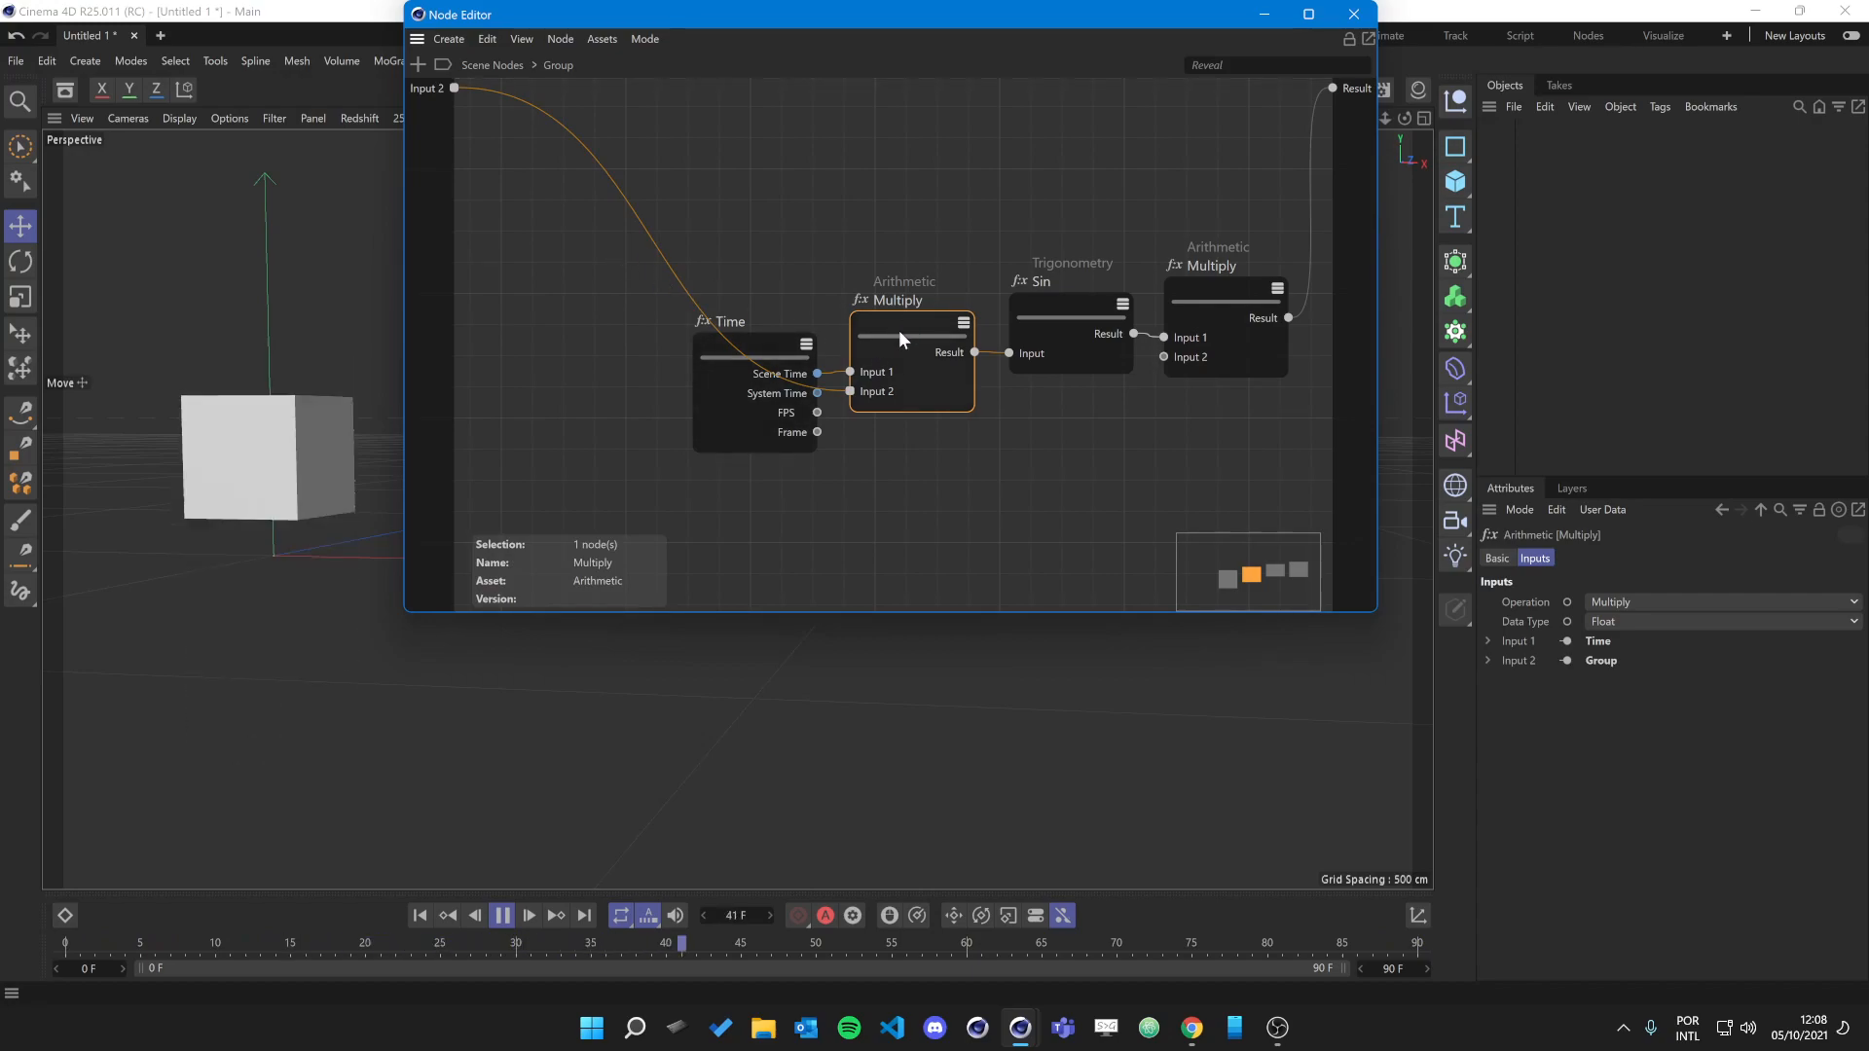
Move the first Multiply node above Time and rename the group's input port as Frequency.
left_click_drag(897, 330, 869, 184)
double_click(435, 90)
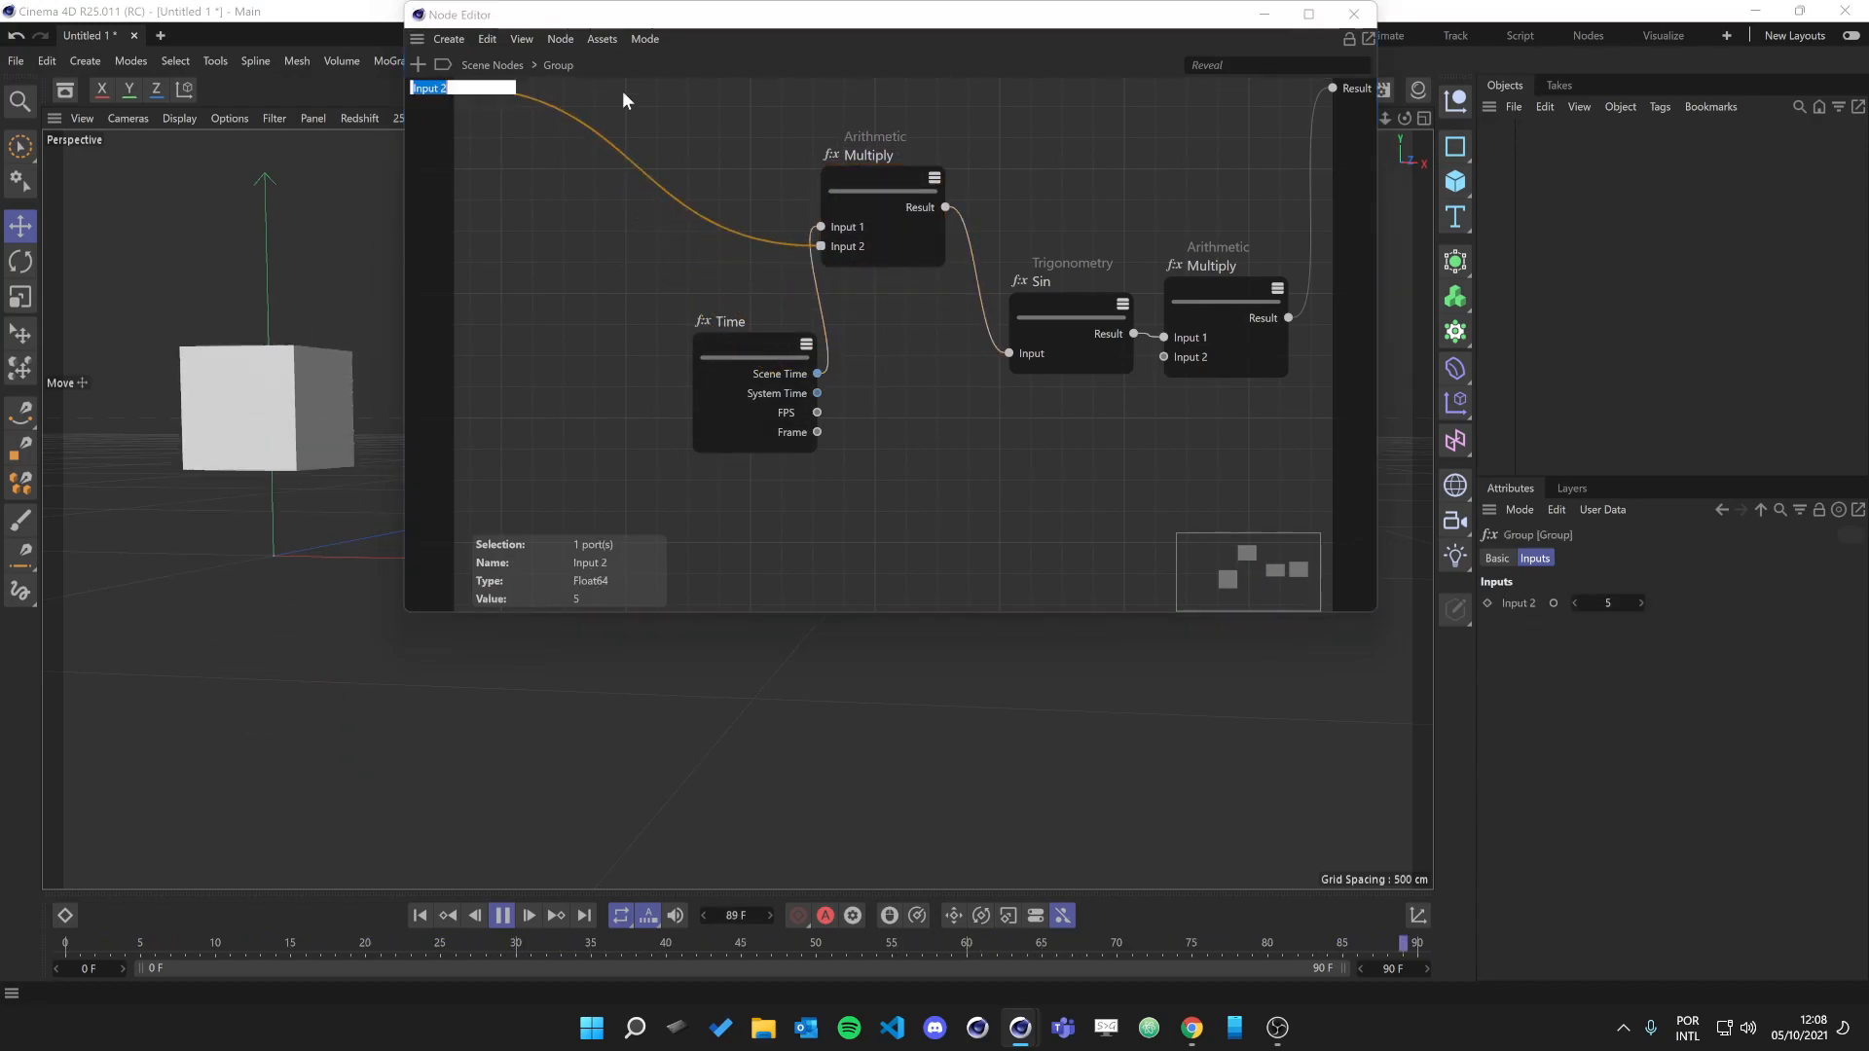
type("Frequency")
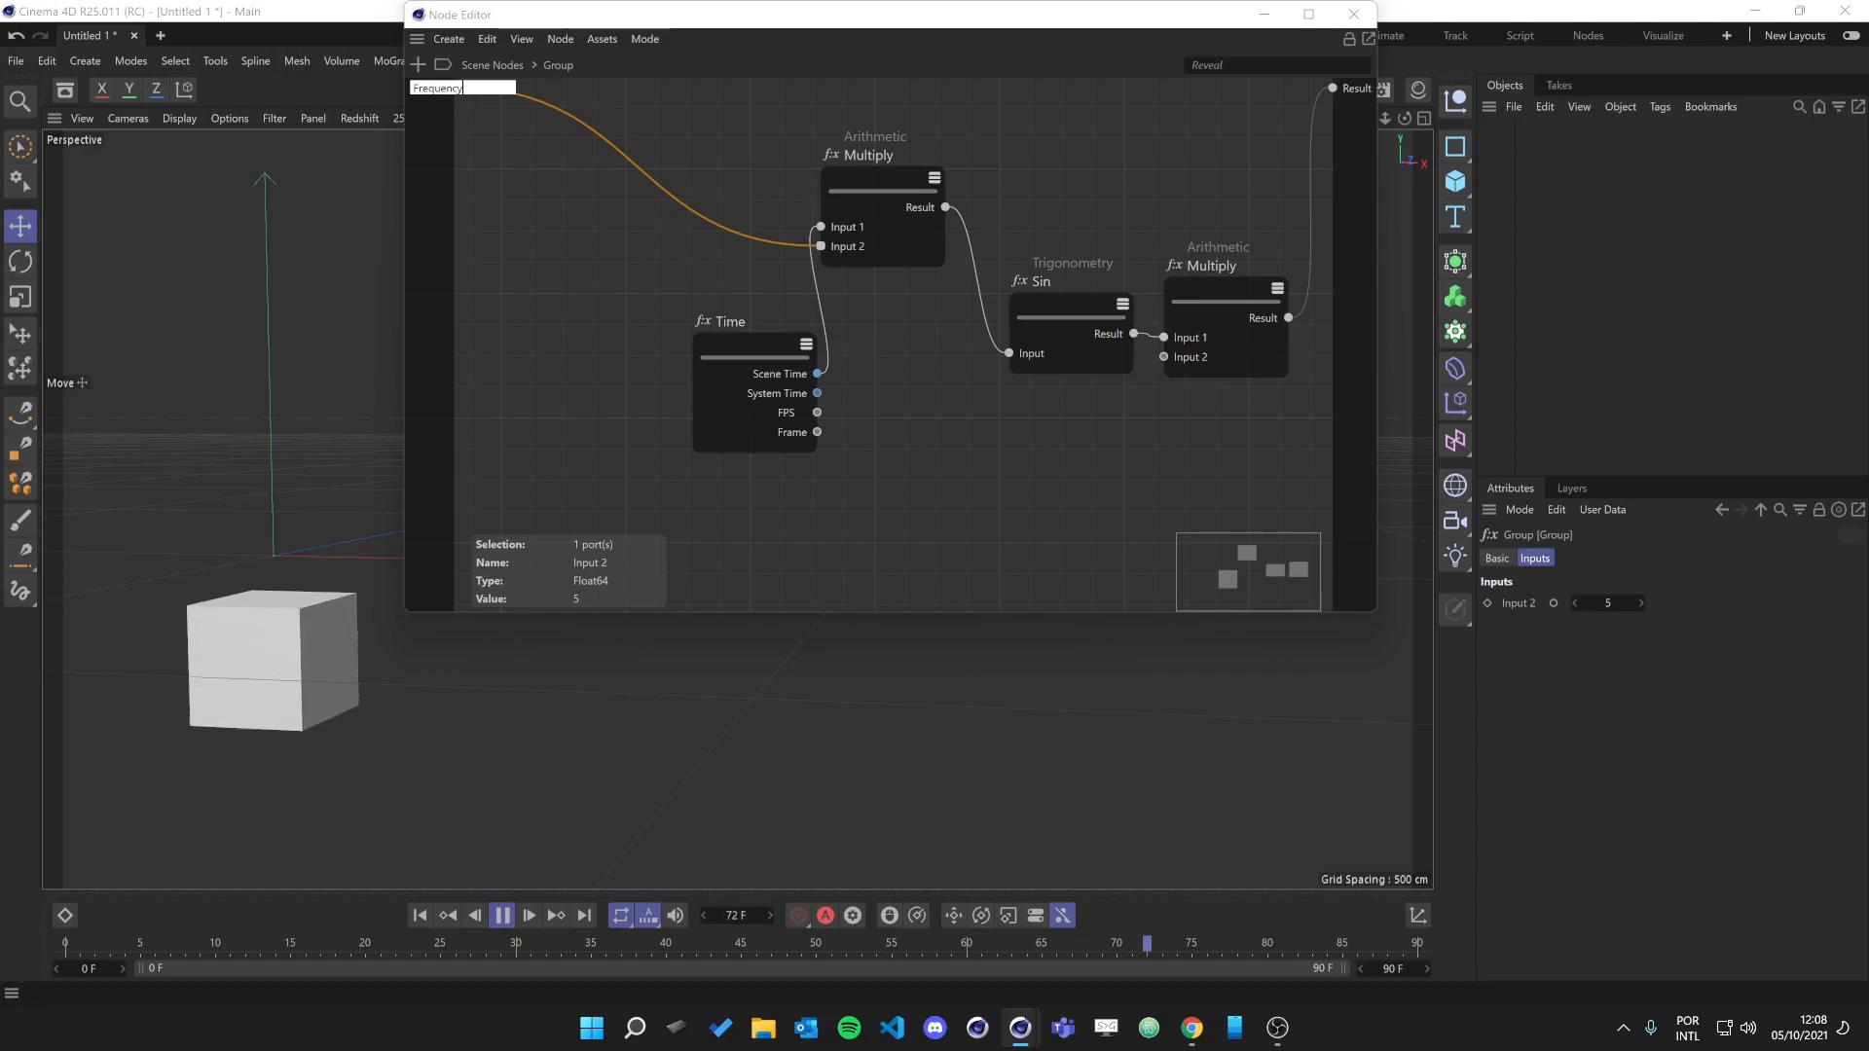
key("Return")
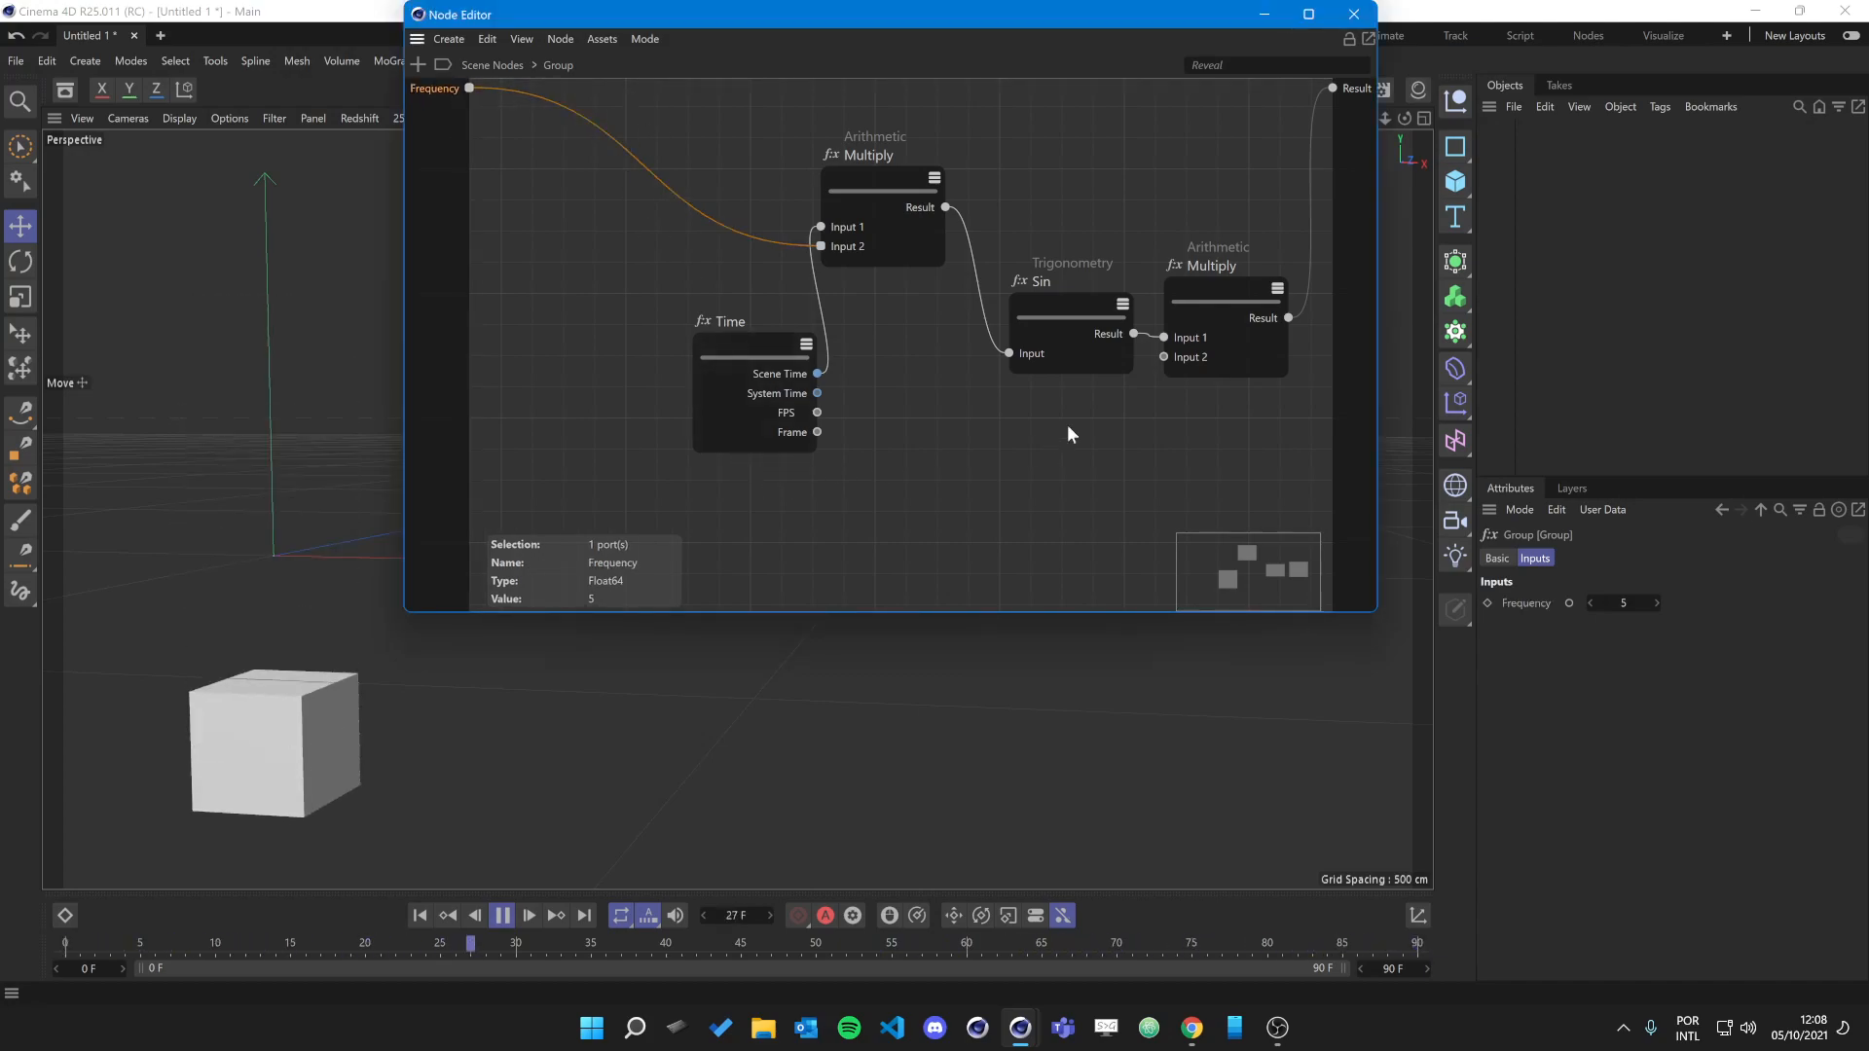
Propagate Input 2 of the second Multiply node as a group input port and rename it as Amplitude.
left_click_drag(1164, 356, 453, 146)
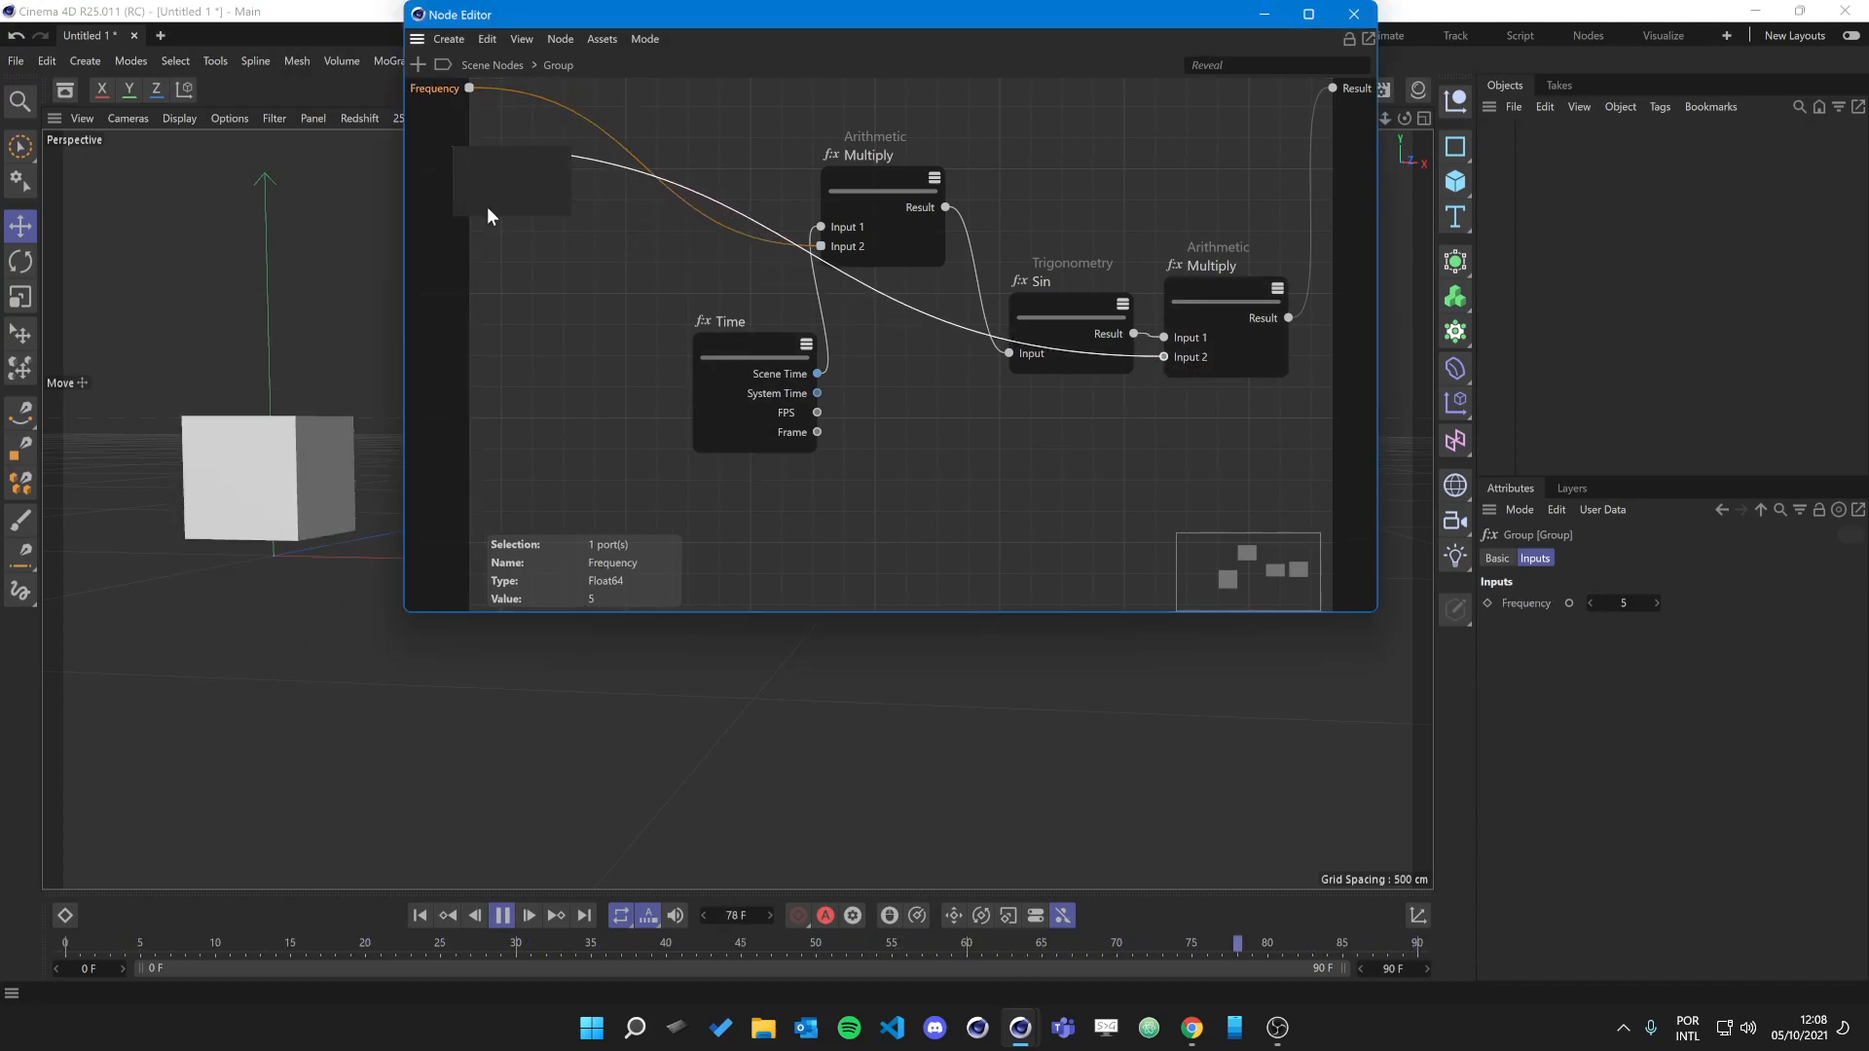
left_click(533, 181)
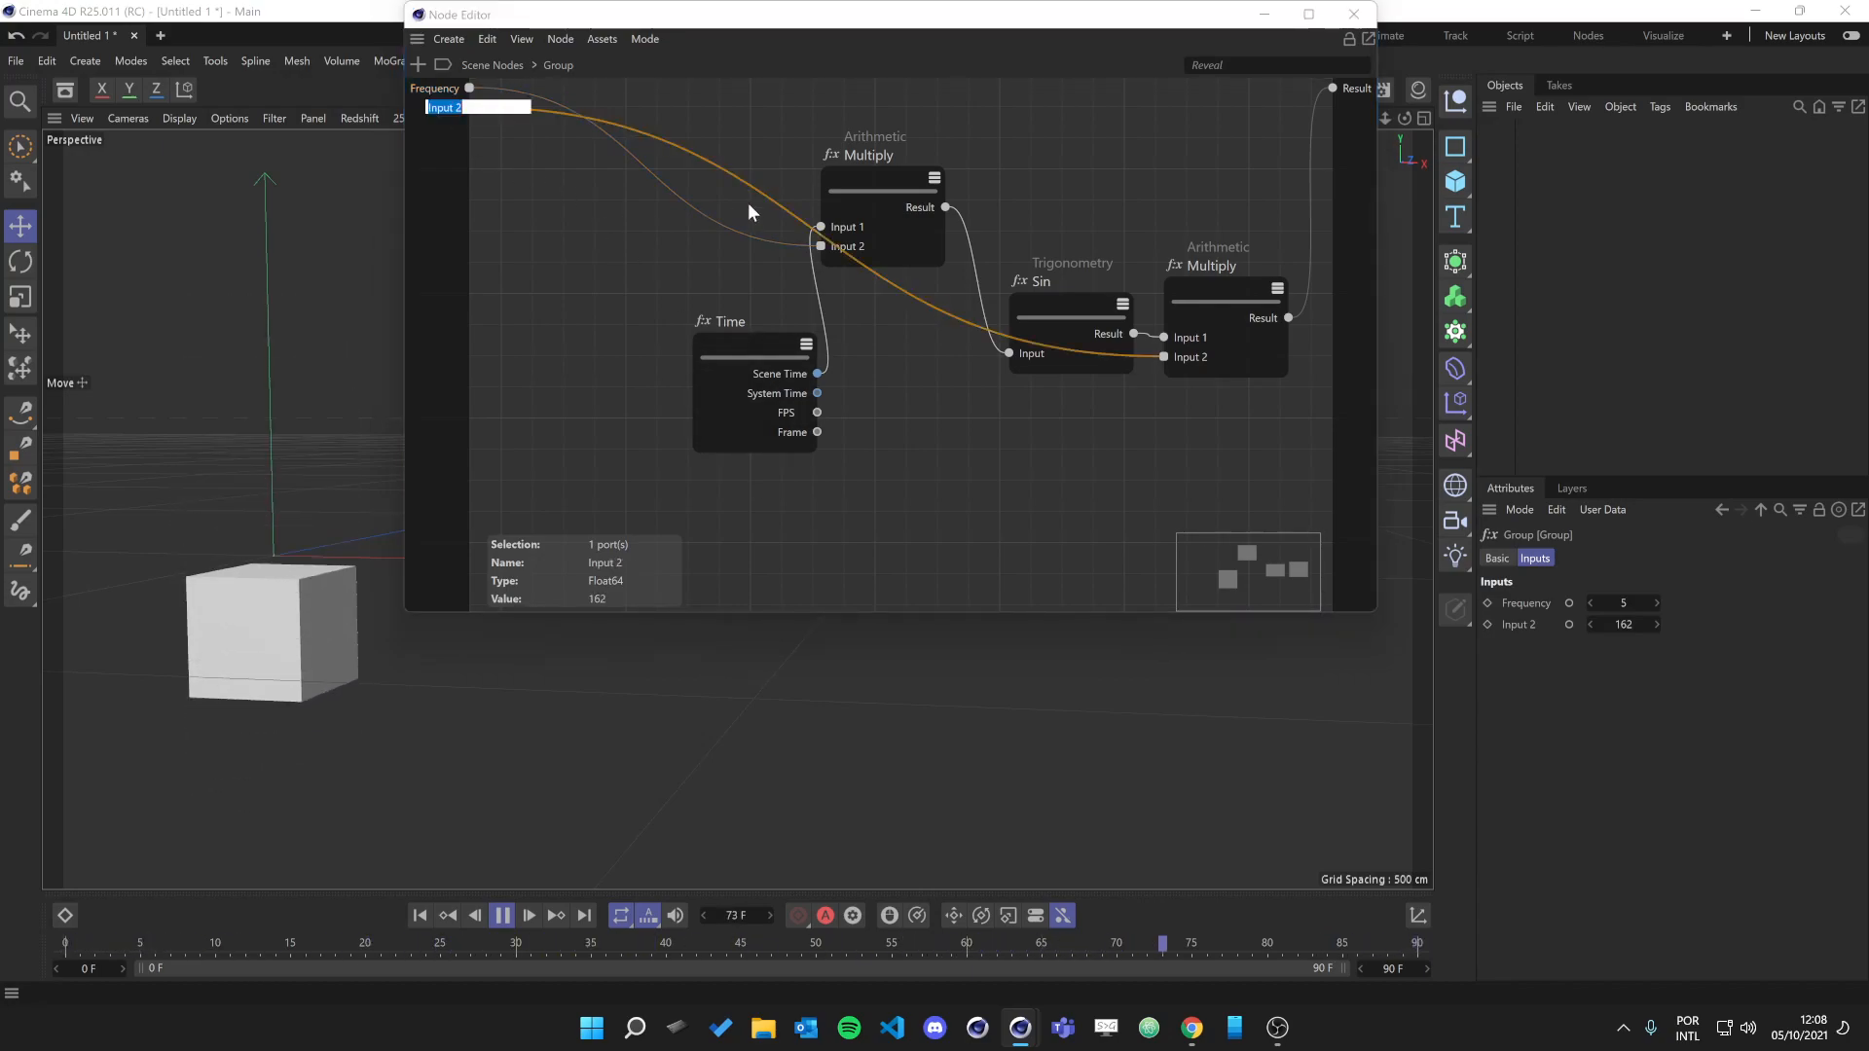
type("Amplitute")
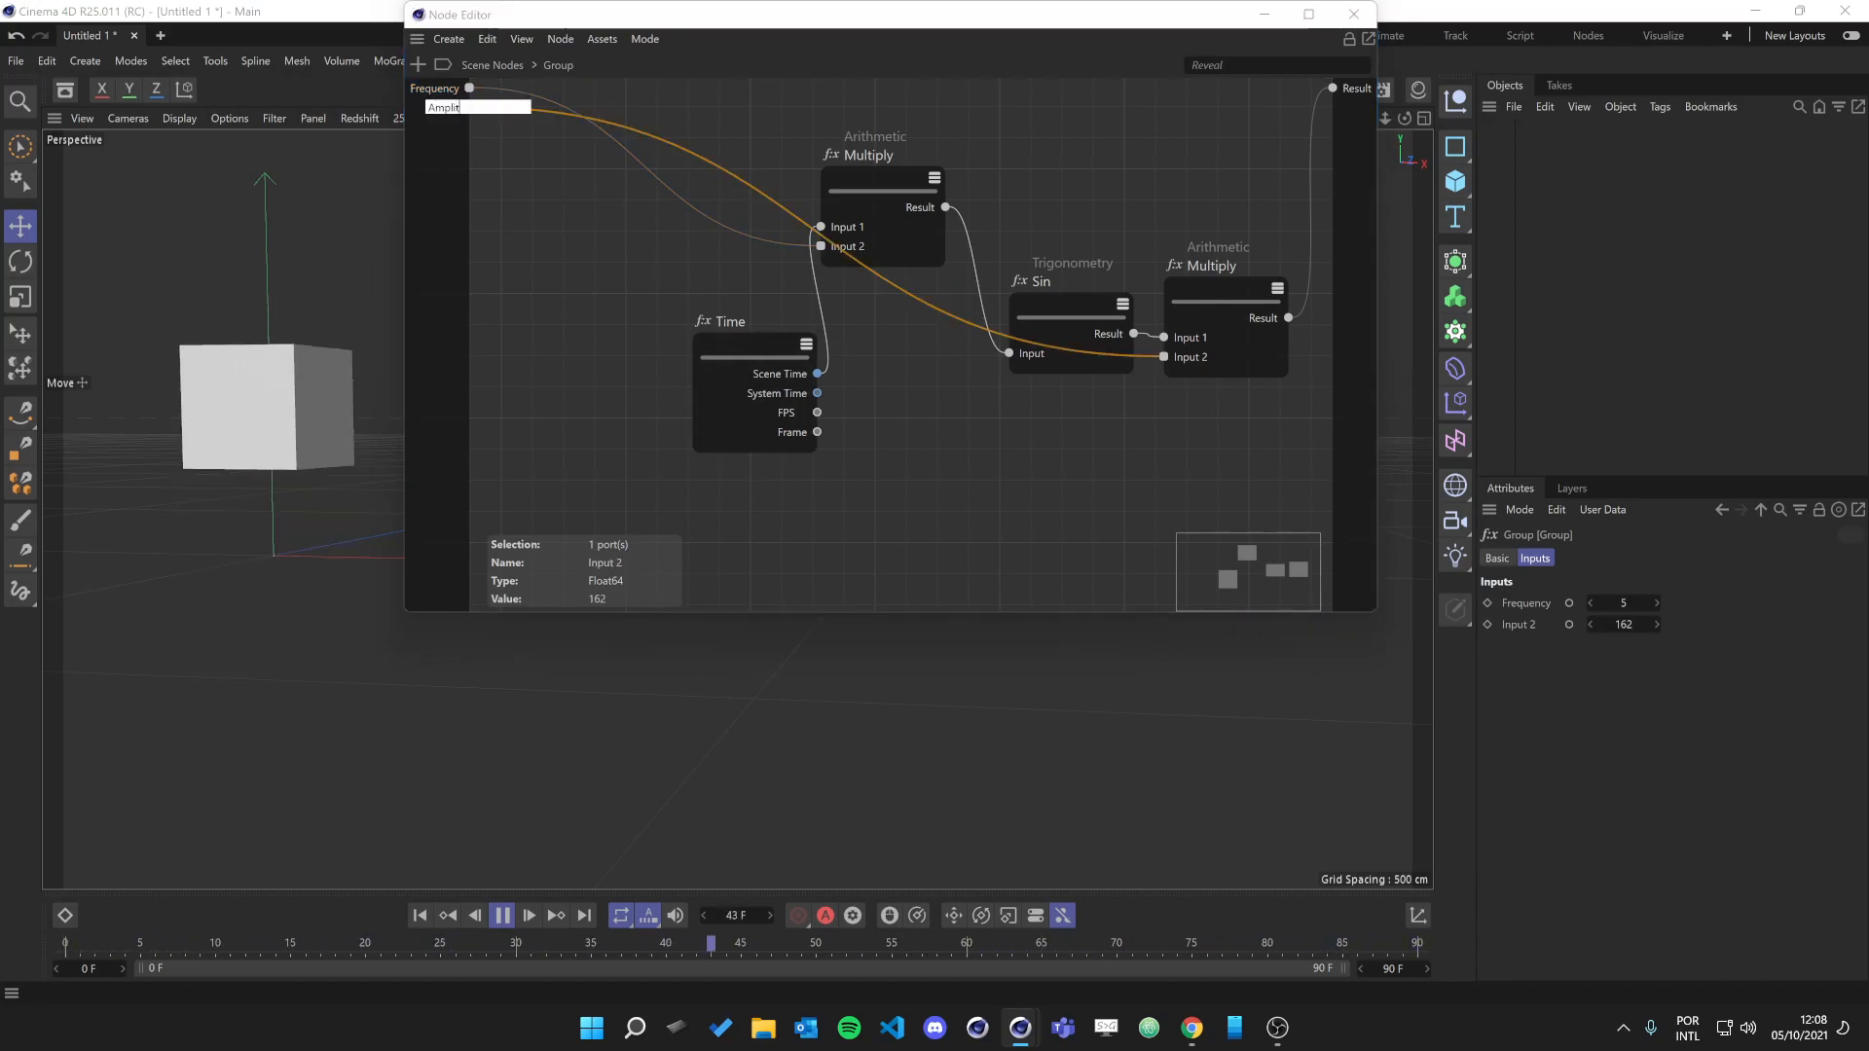
key("Return")
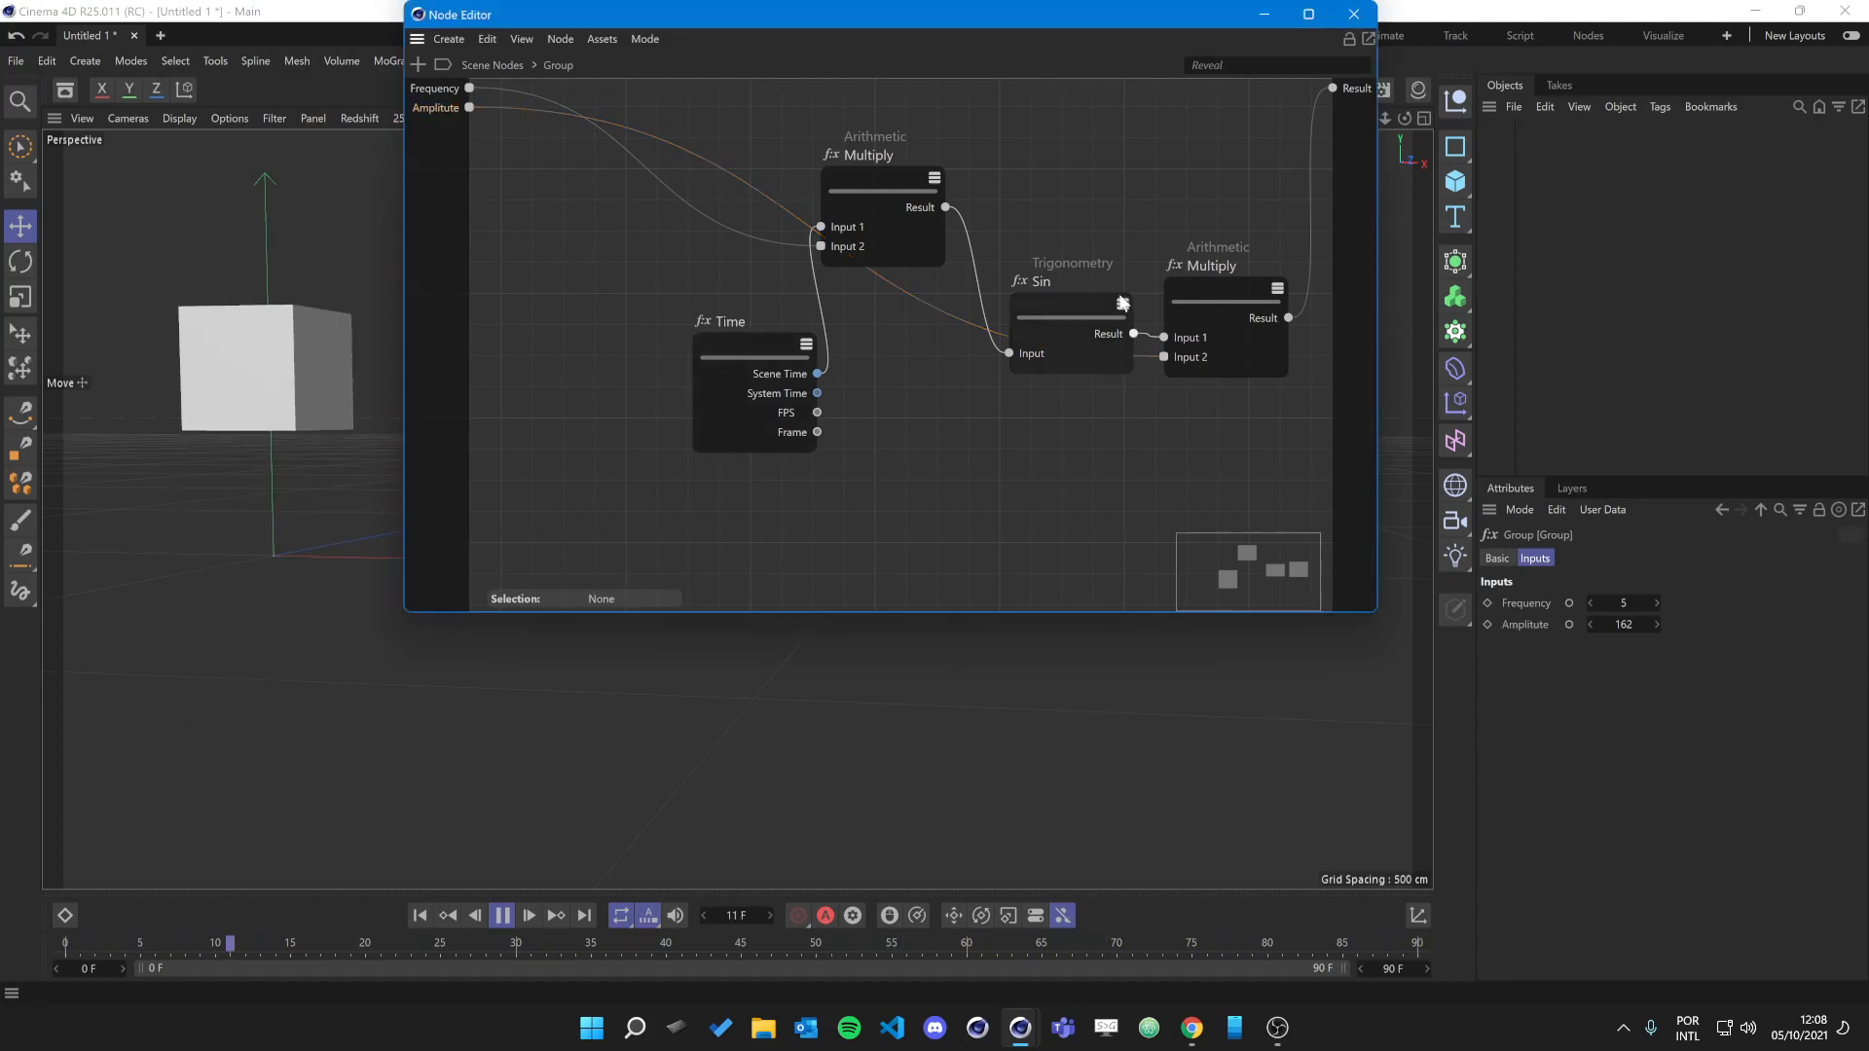
Lower the first Multiply node and shift the Time and Sin nodes back to spread out the chain.
left_click(876, 175)
left_click_drag(876, 171, 876, 236)
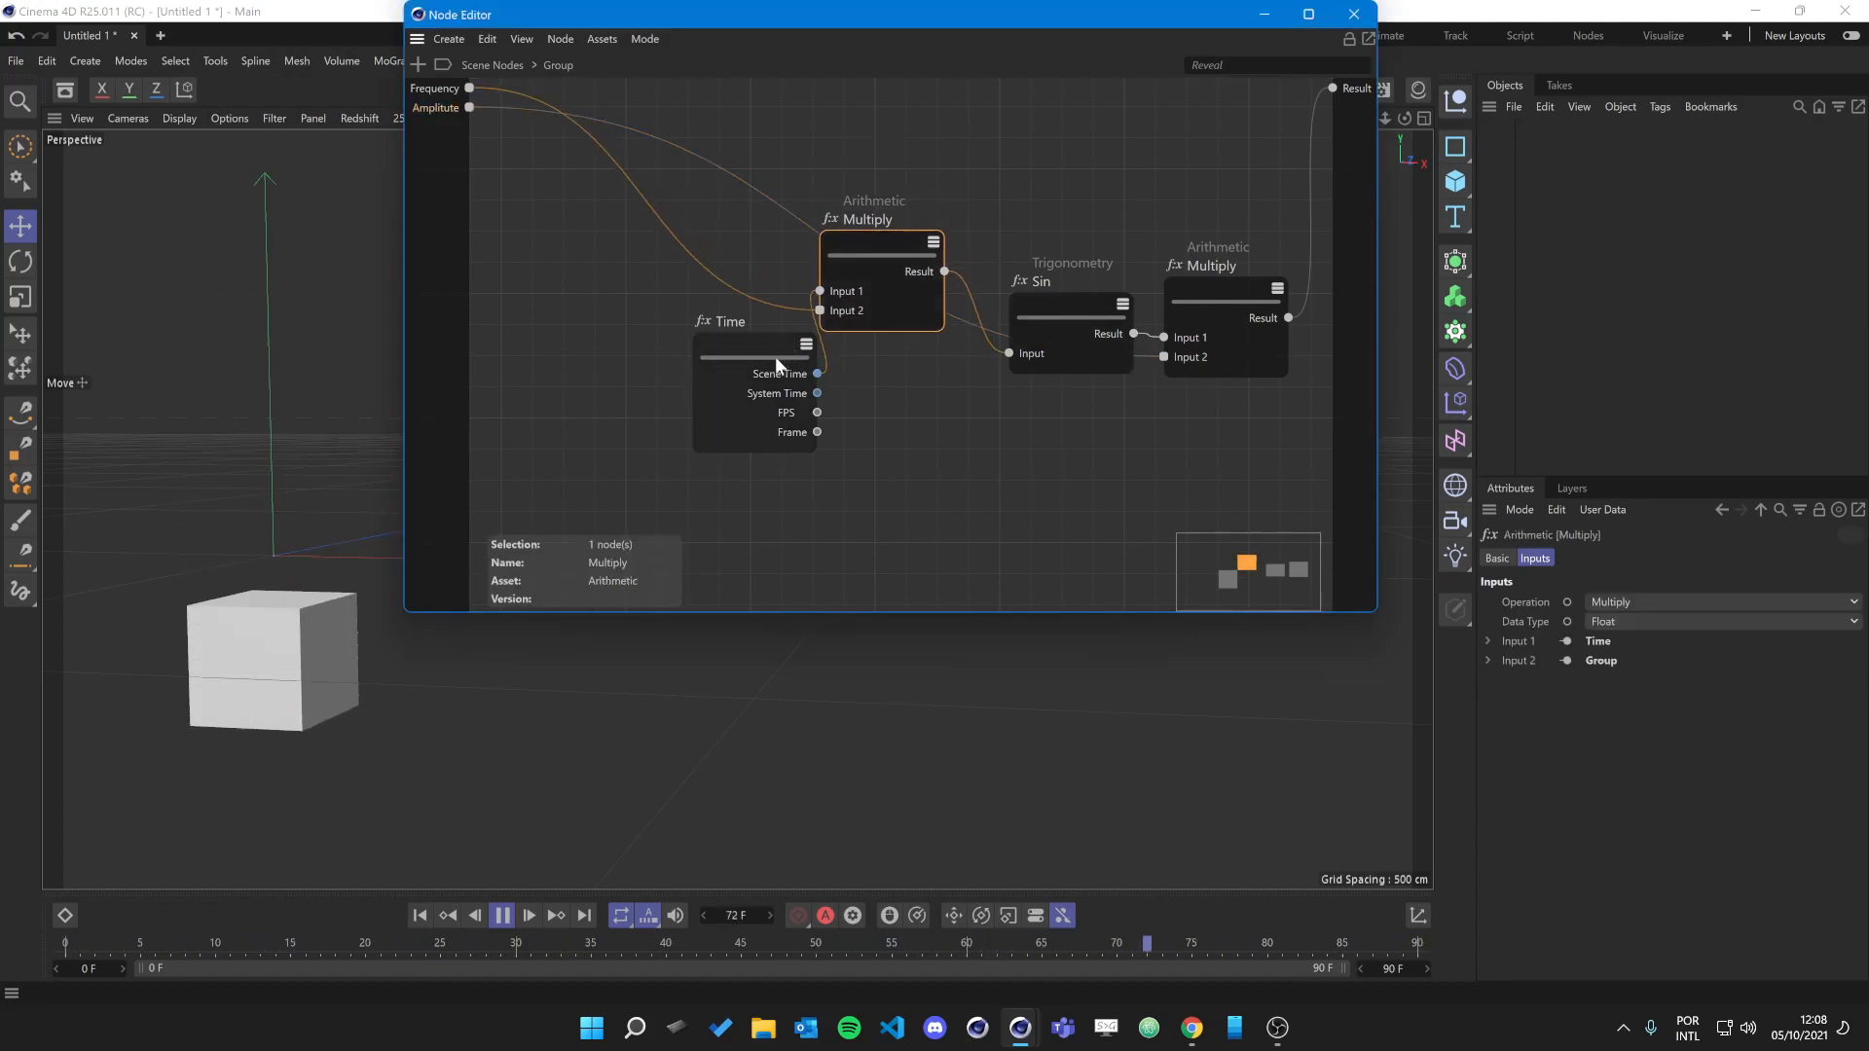
left_click_drag(776, 354, 648, 323)
left_click(1053, 312)
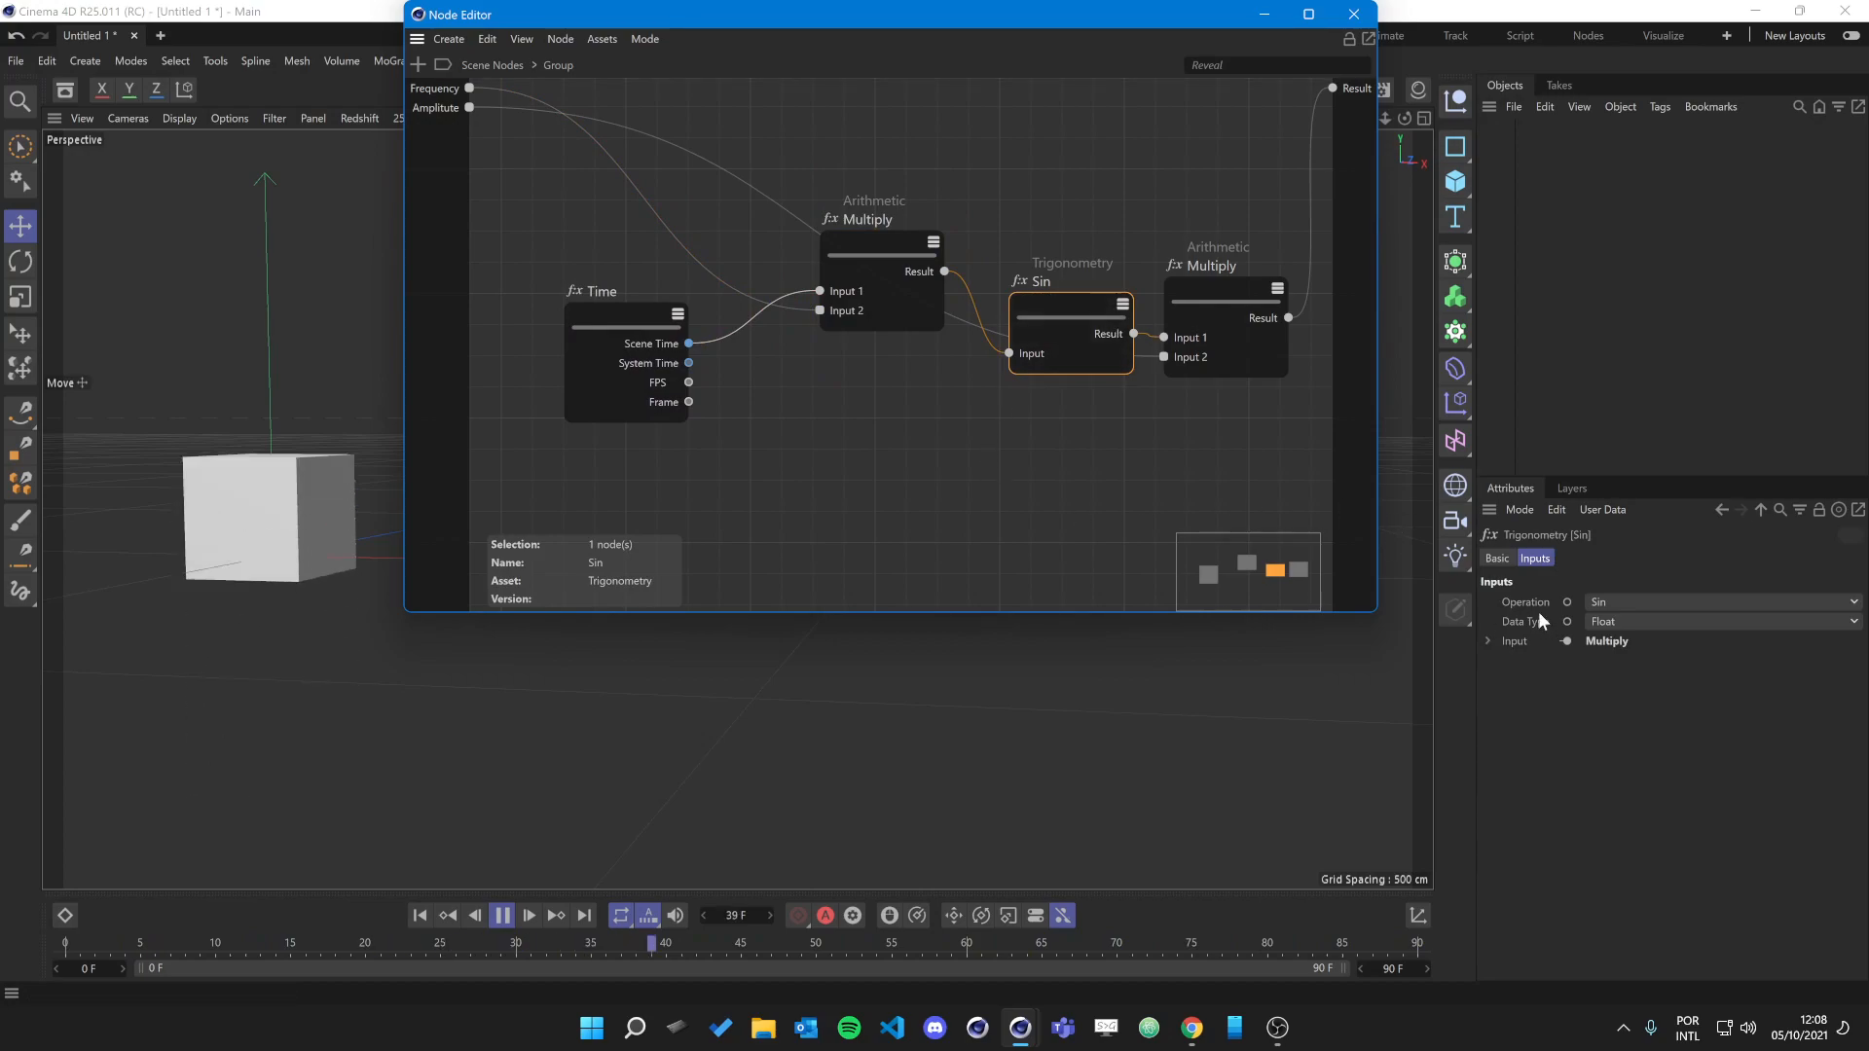
left_click_drag(1063, 310, 1039, 307)
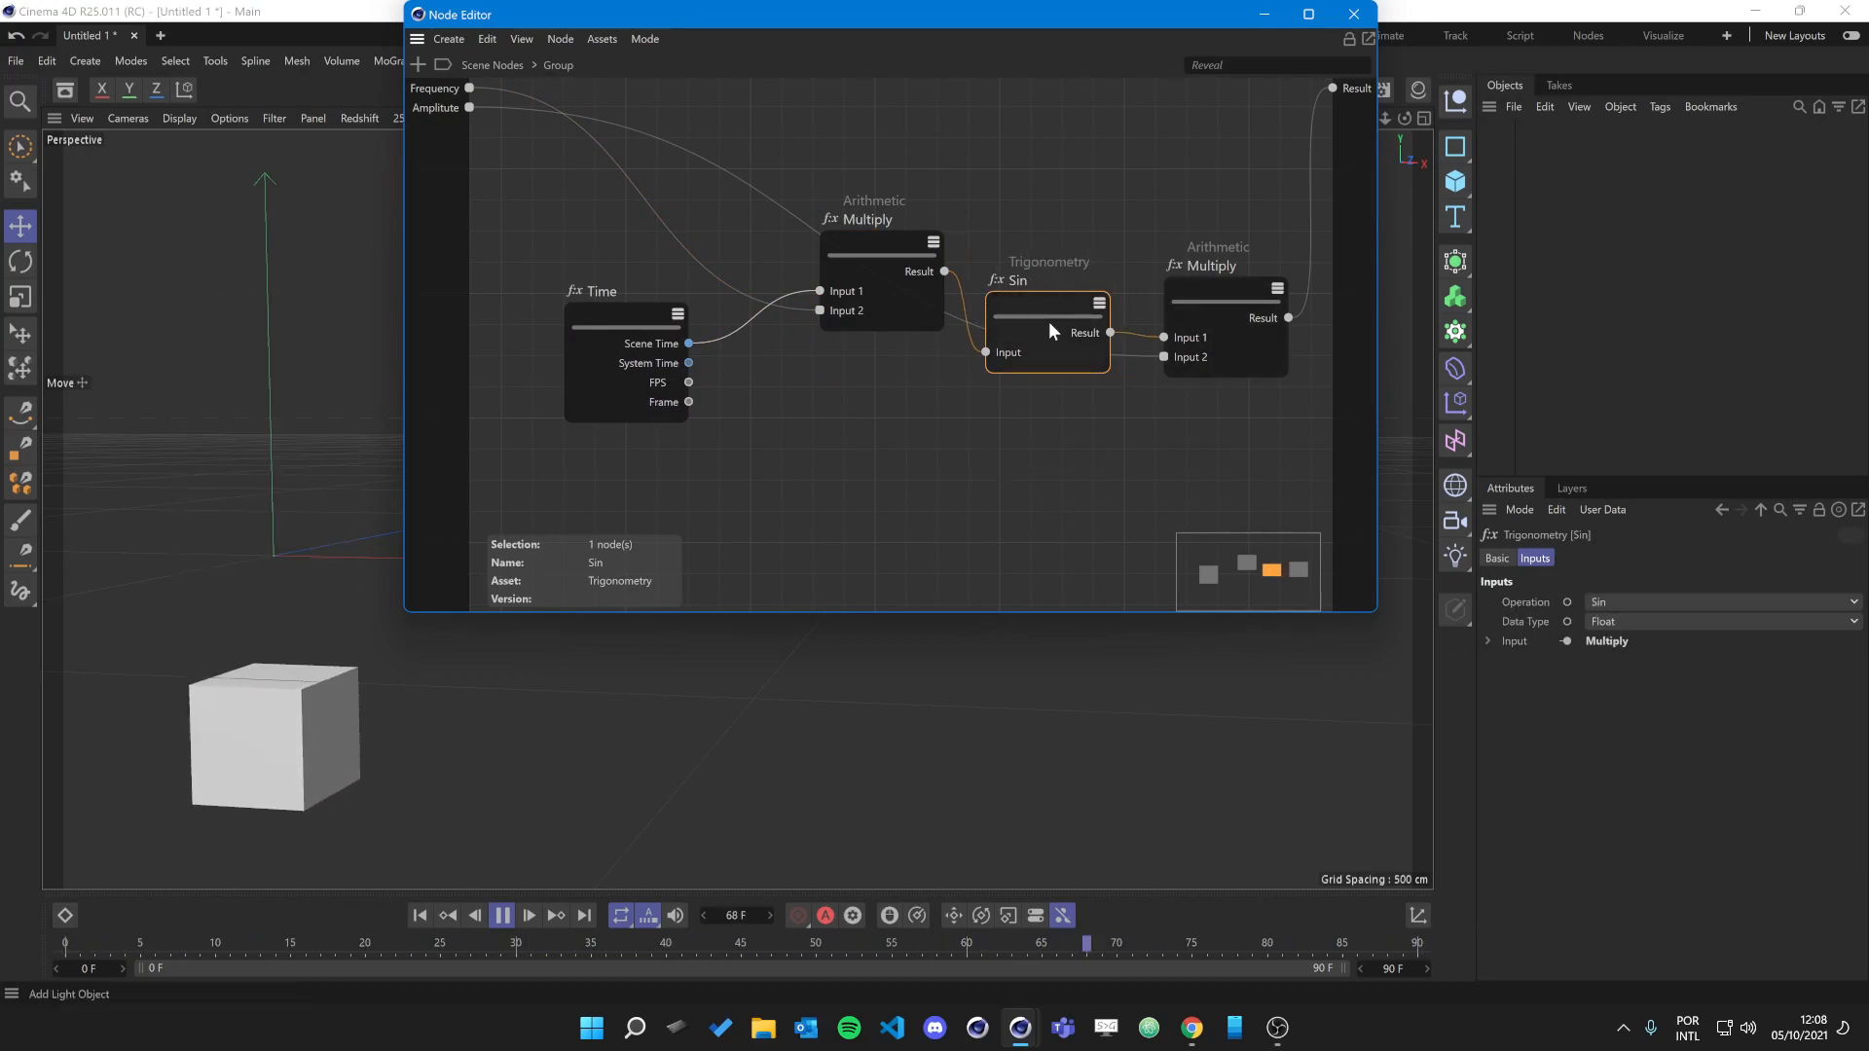
Add the Operation input port to the Sin node and move the node below the two Multiply nodes.
right_click(1025, 298)
mouse_move(1080, 334)
mouse_move(1195, 355)
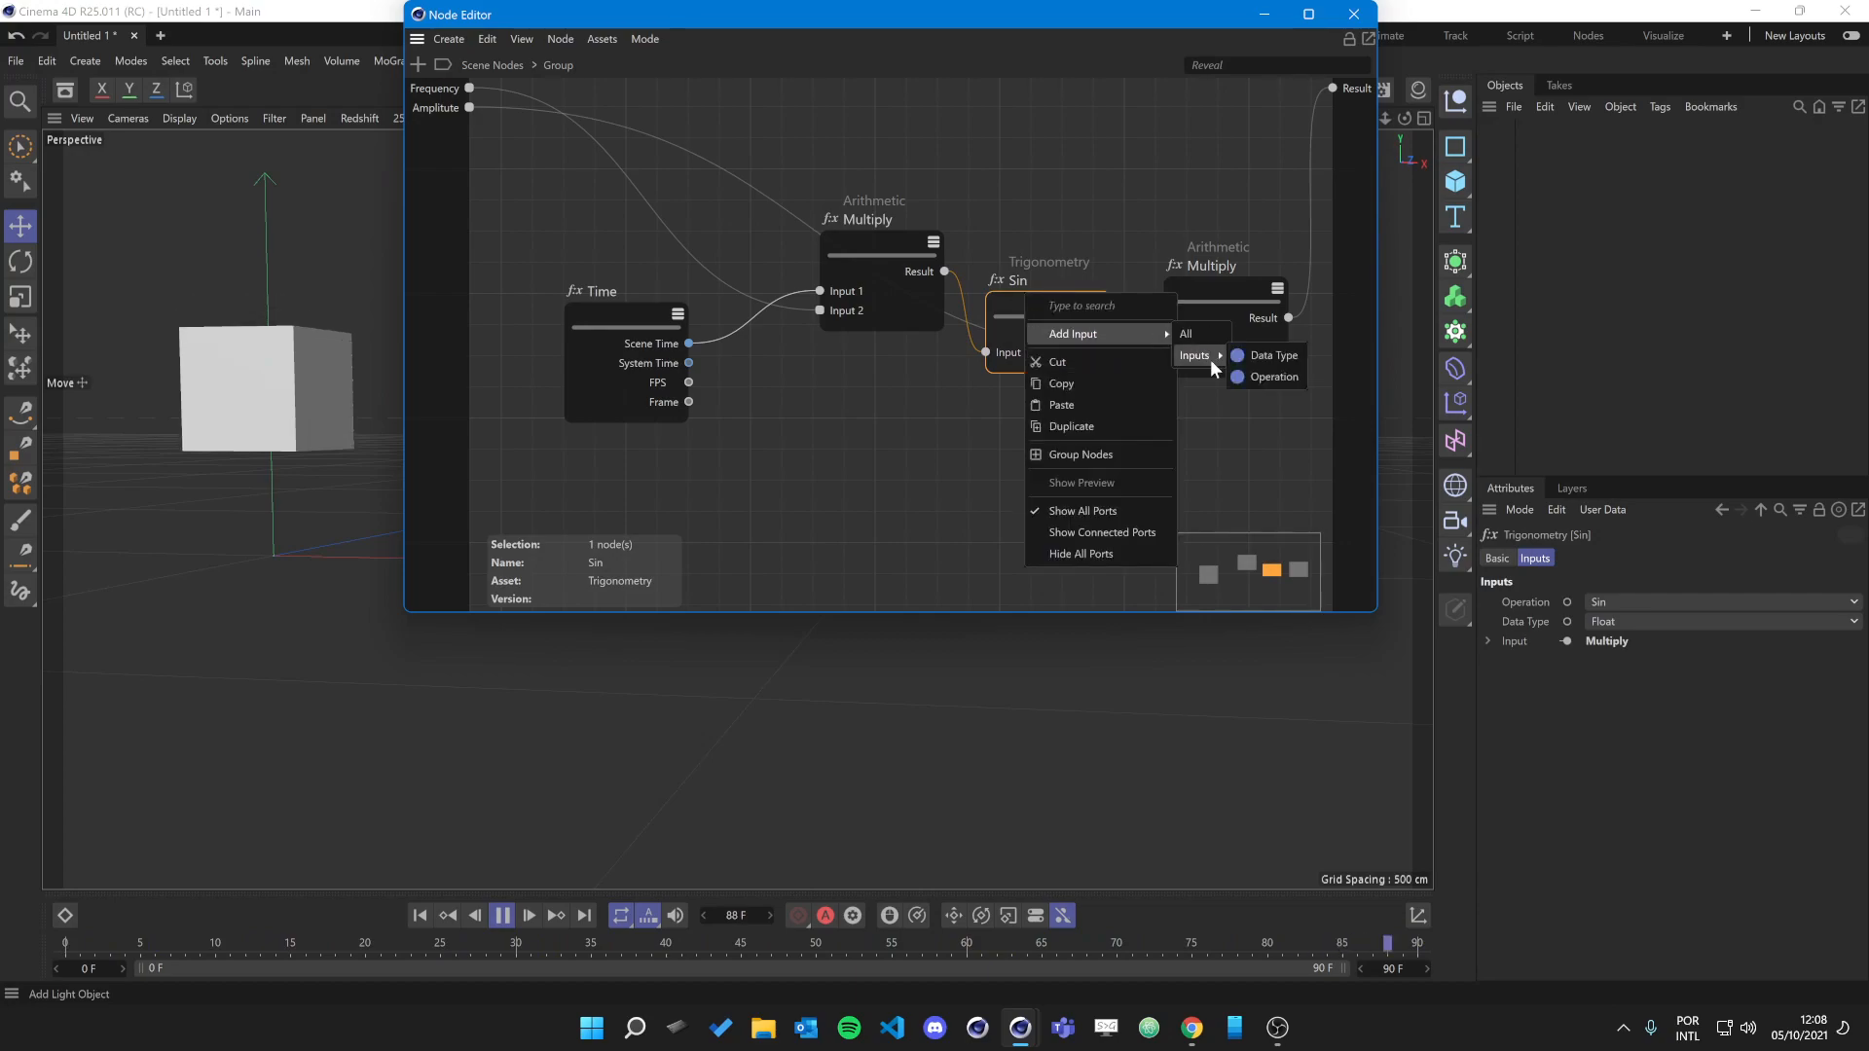
left_click(1273, 378)
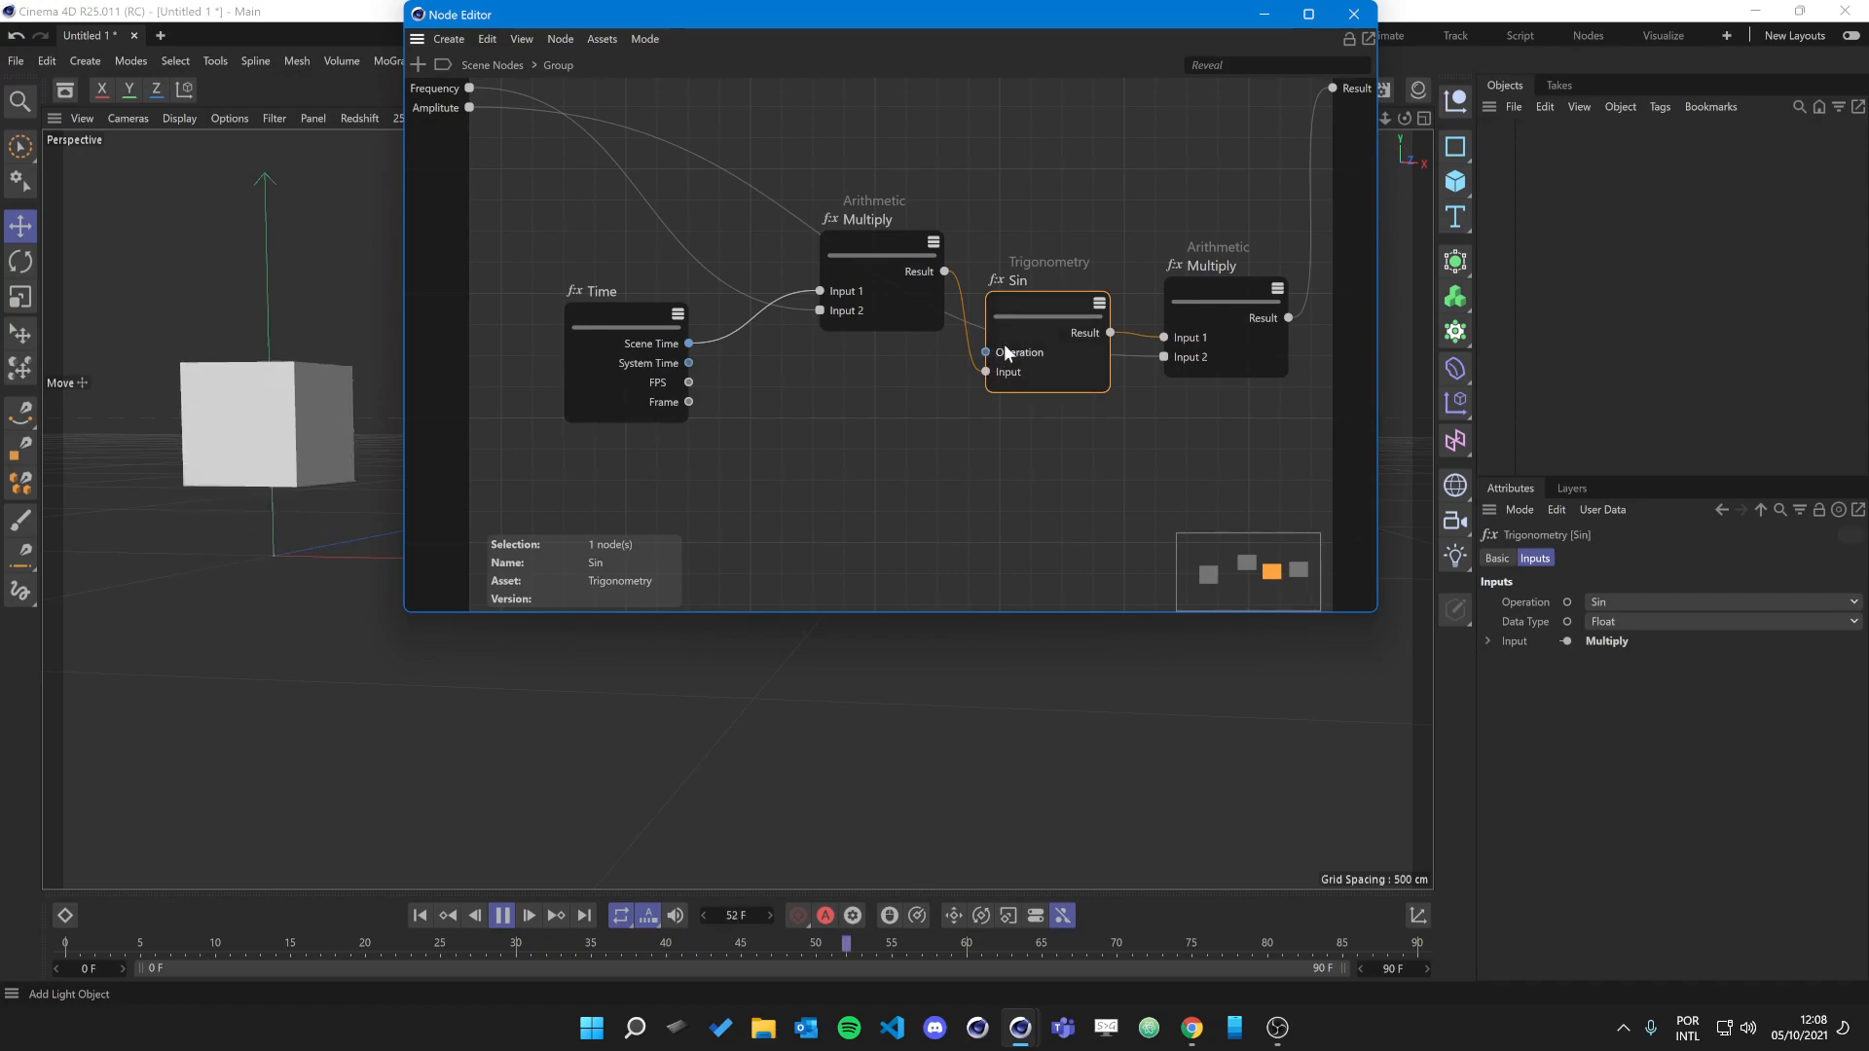
left_click_drag(1042, 314, 1039, 400)
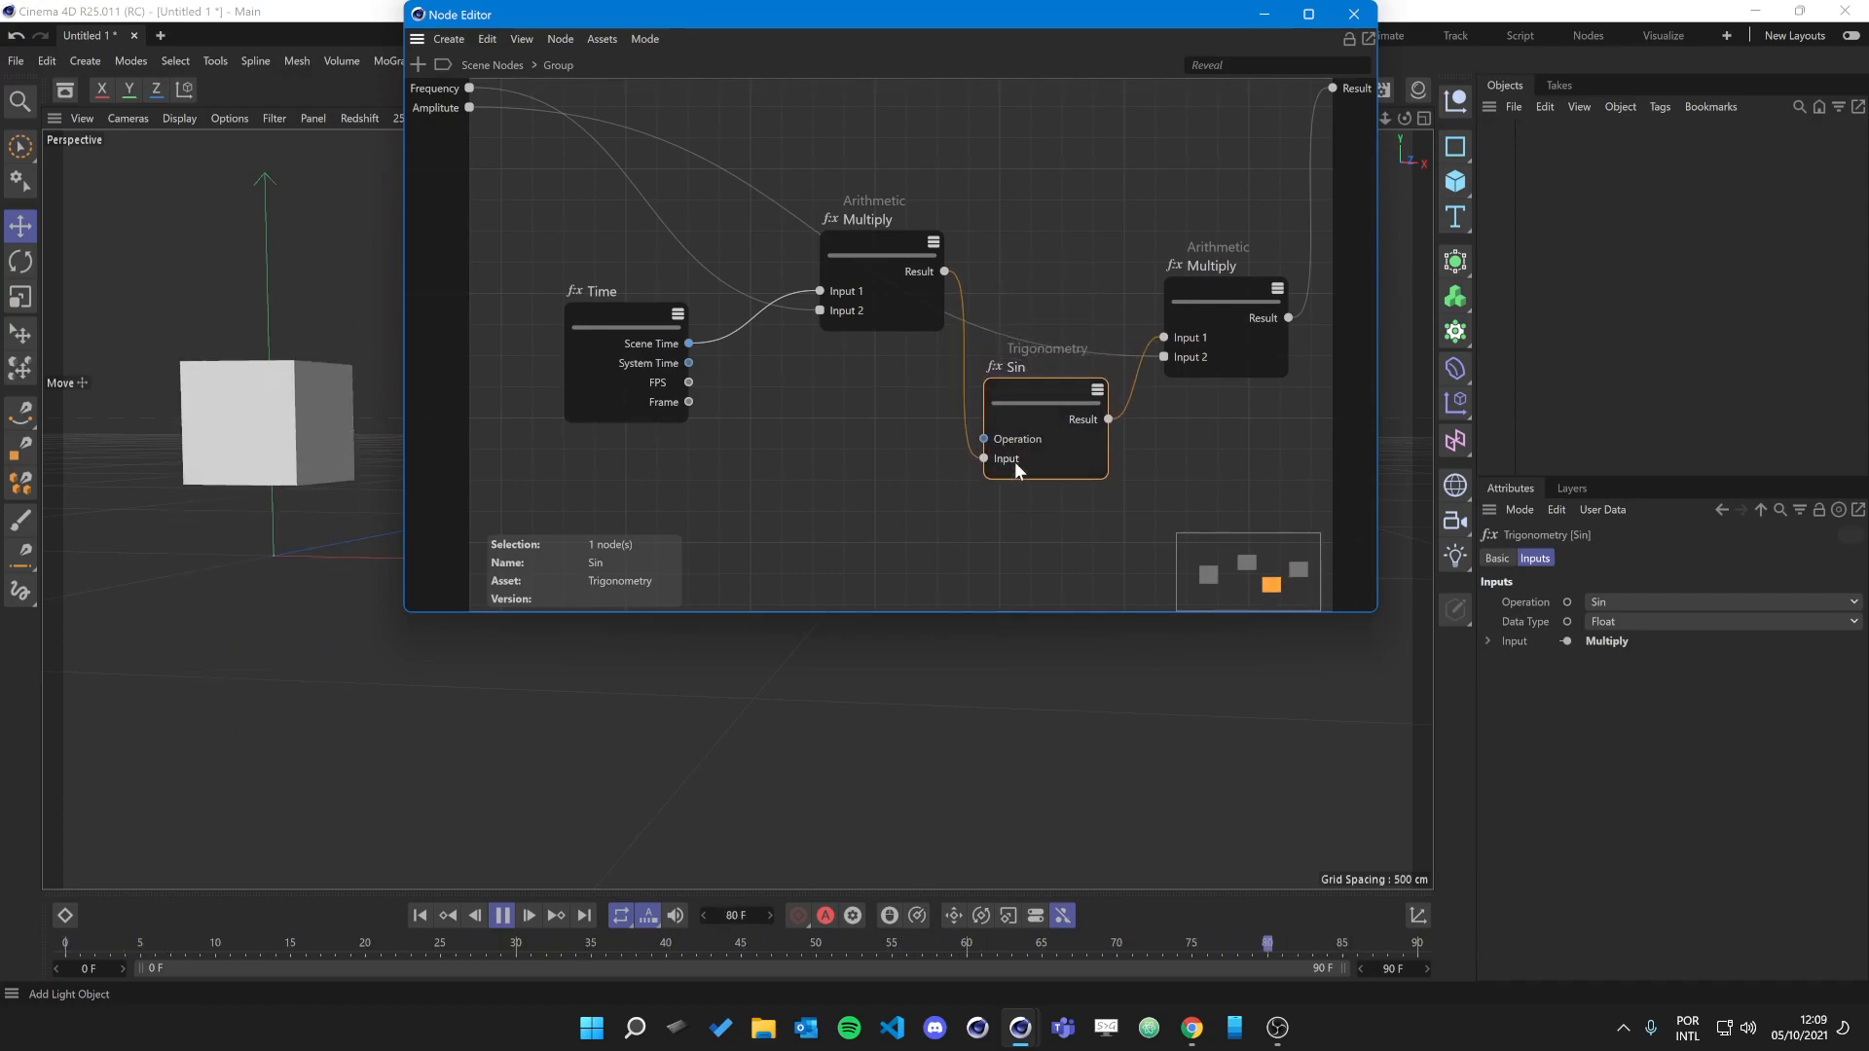
Propagate the Sin node's Operation as a group input, order the ports Operation, Amplitude, Frequency, and select the group in the main Scene Nodes graph.
left_click_drag(984, 439, 436, 128)
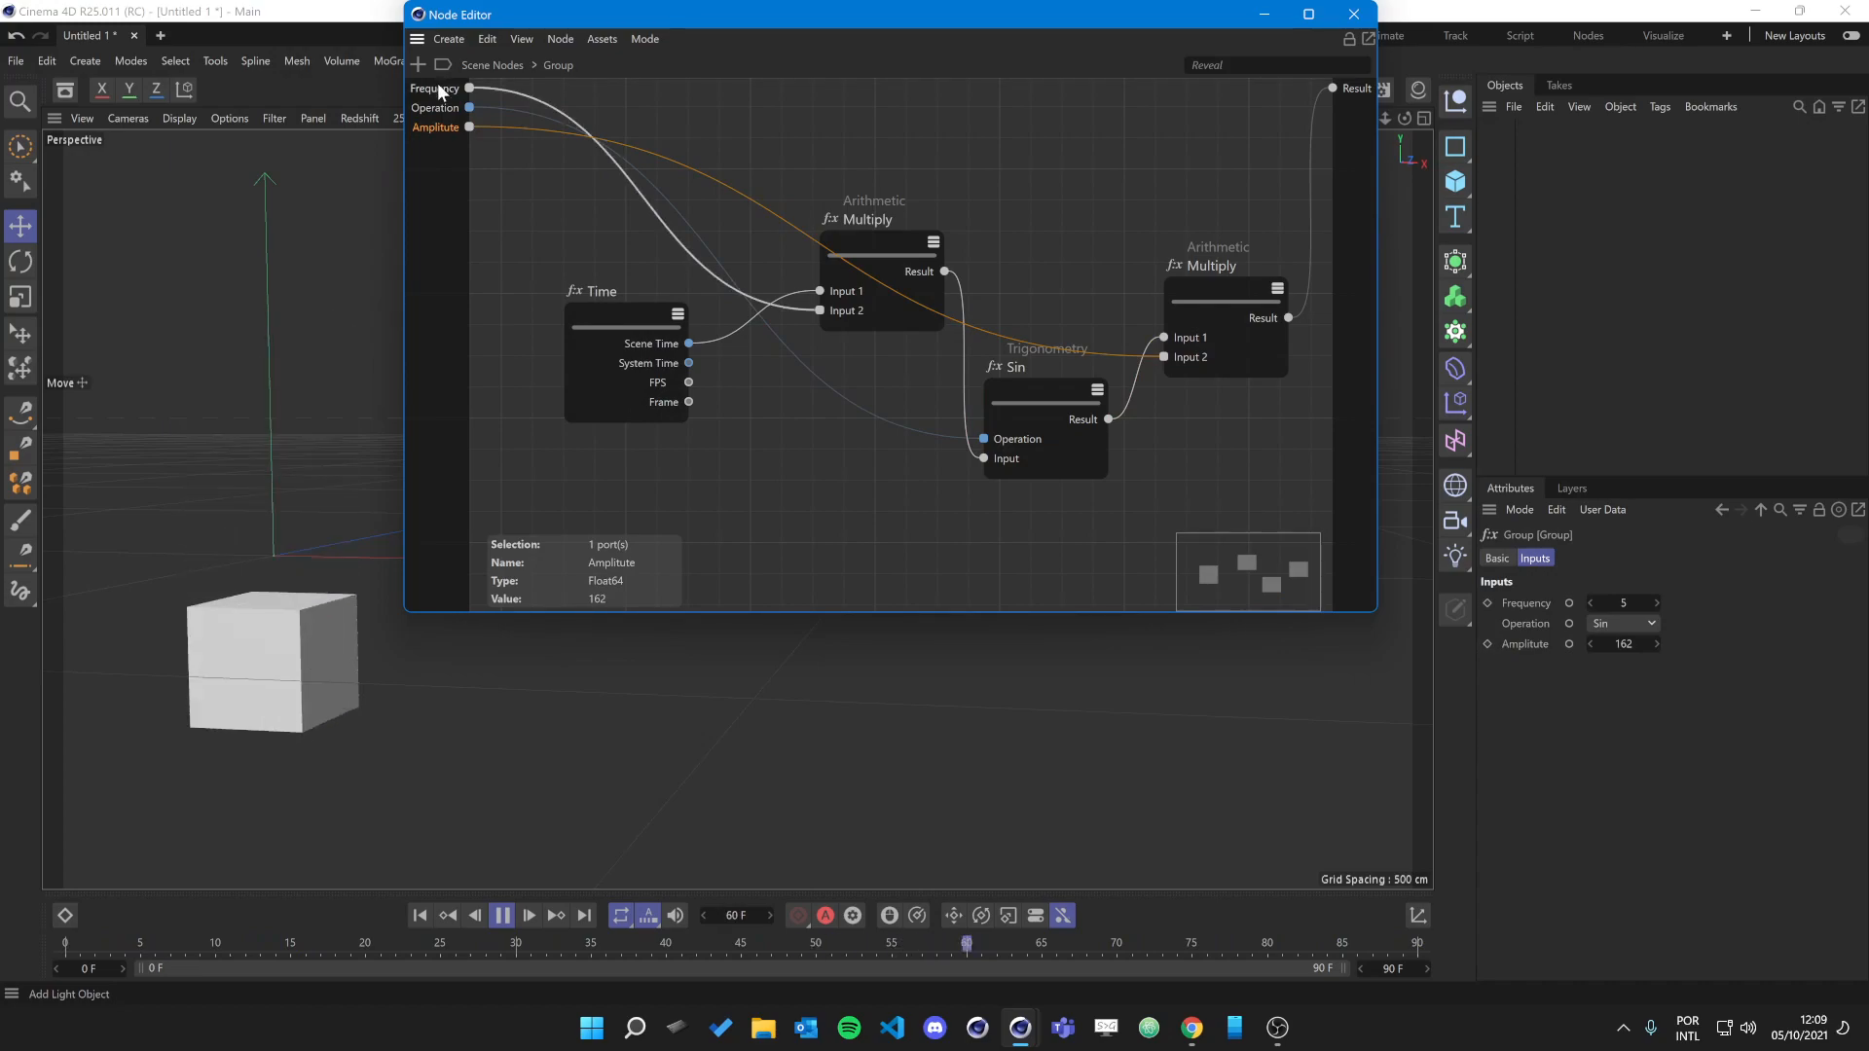
left_click(492, 65)
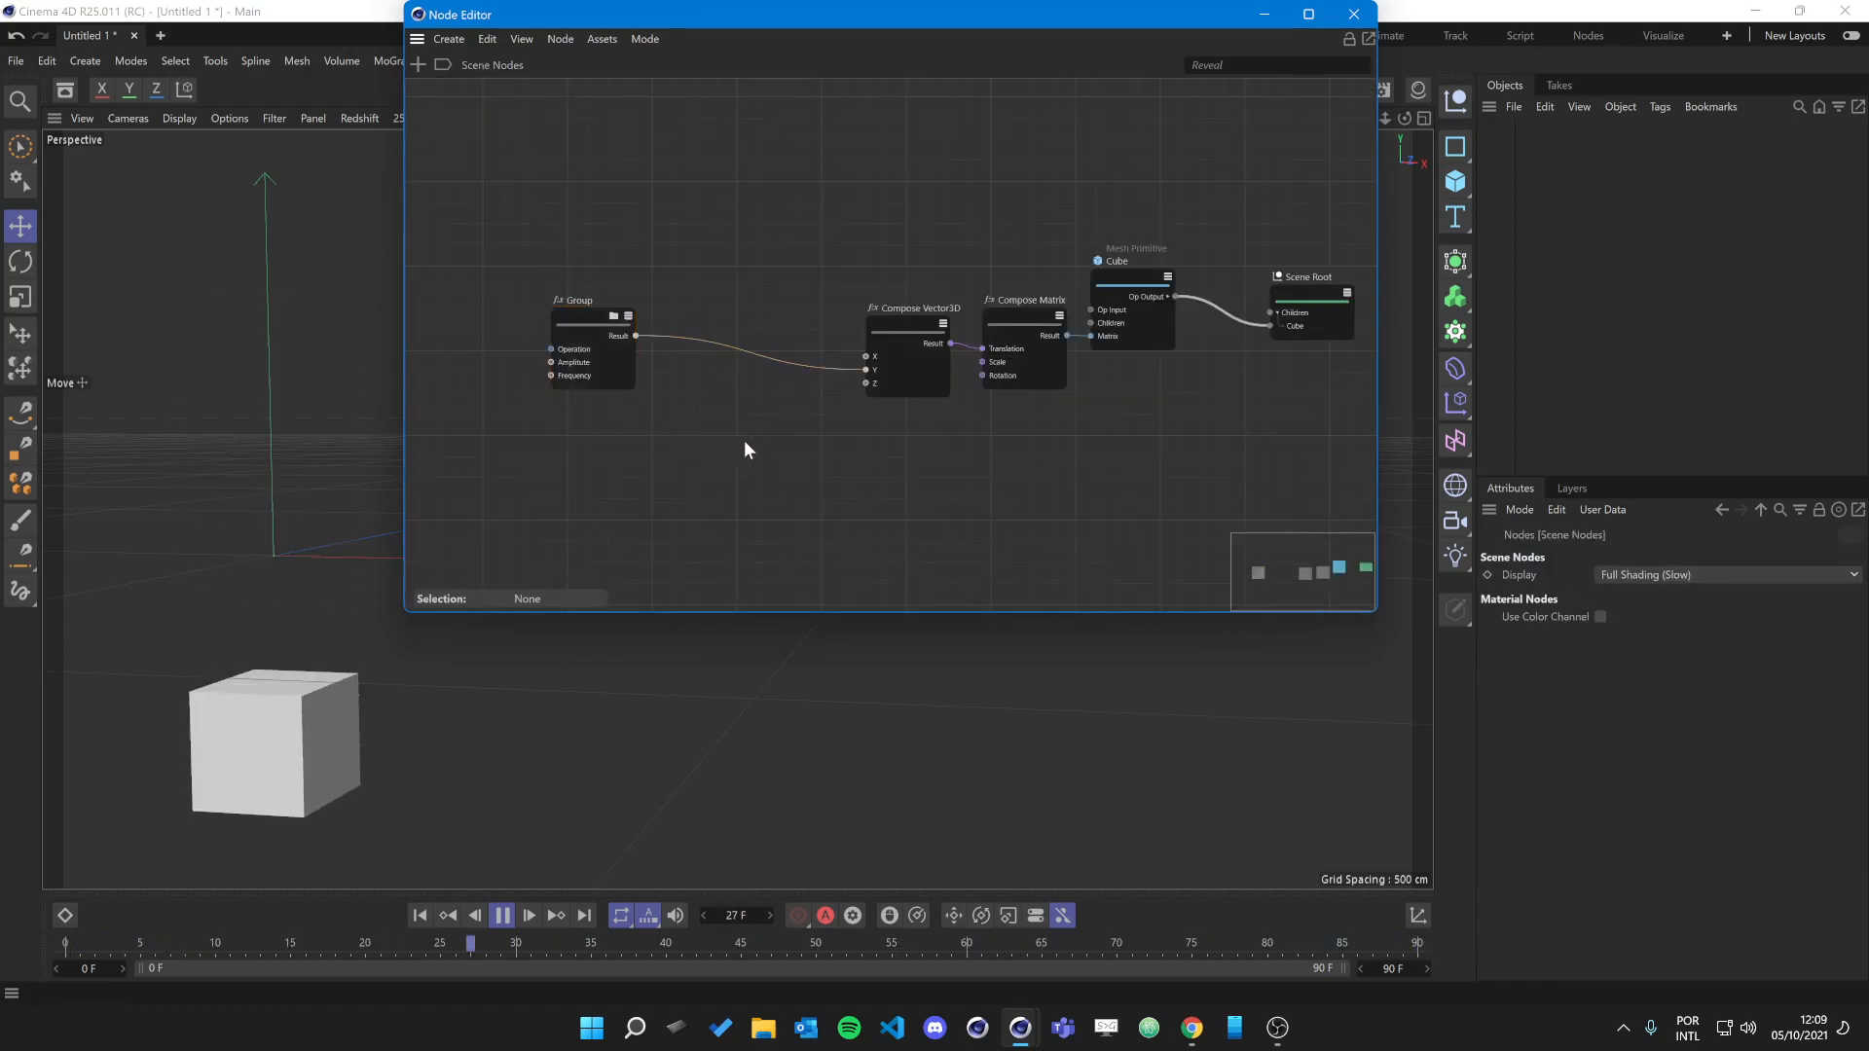
left_click(591, 313)
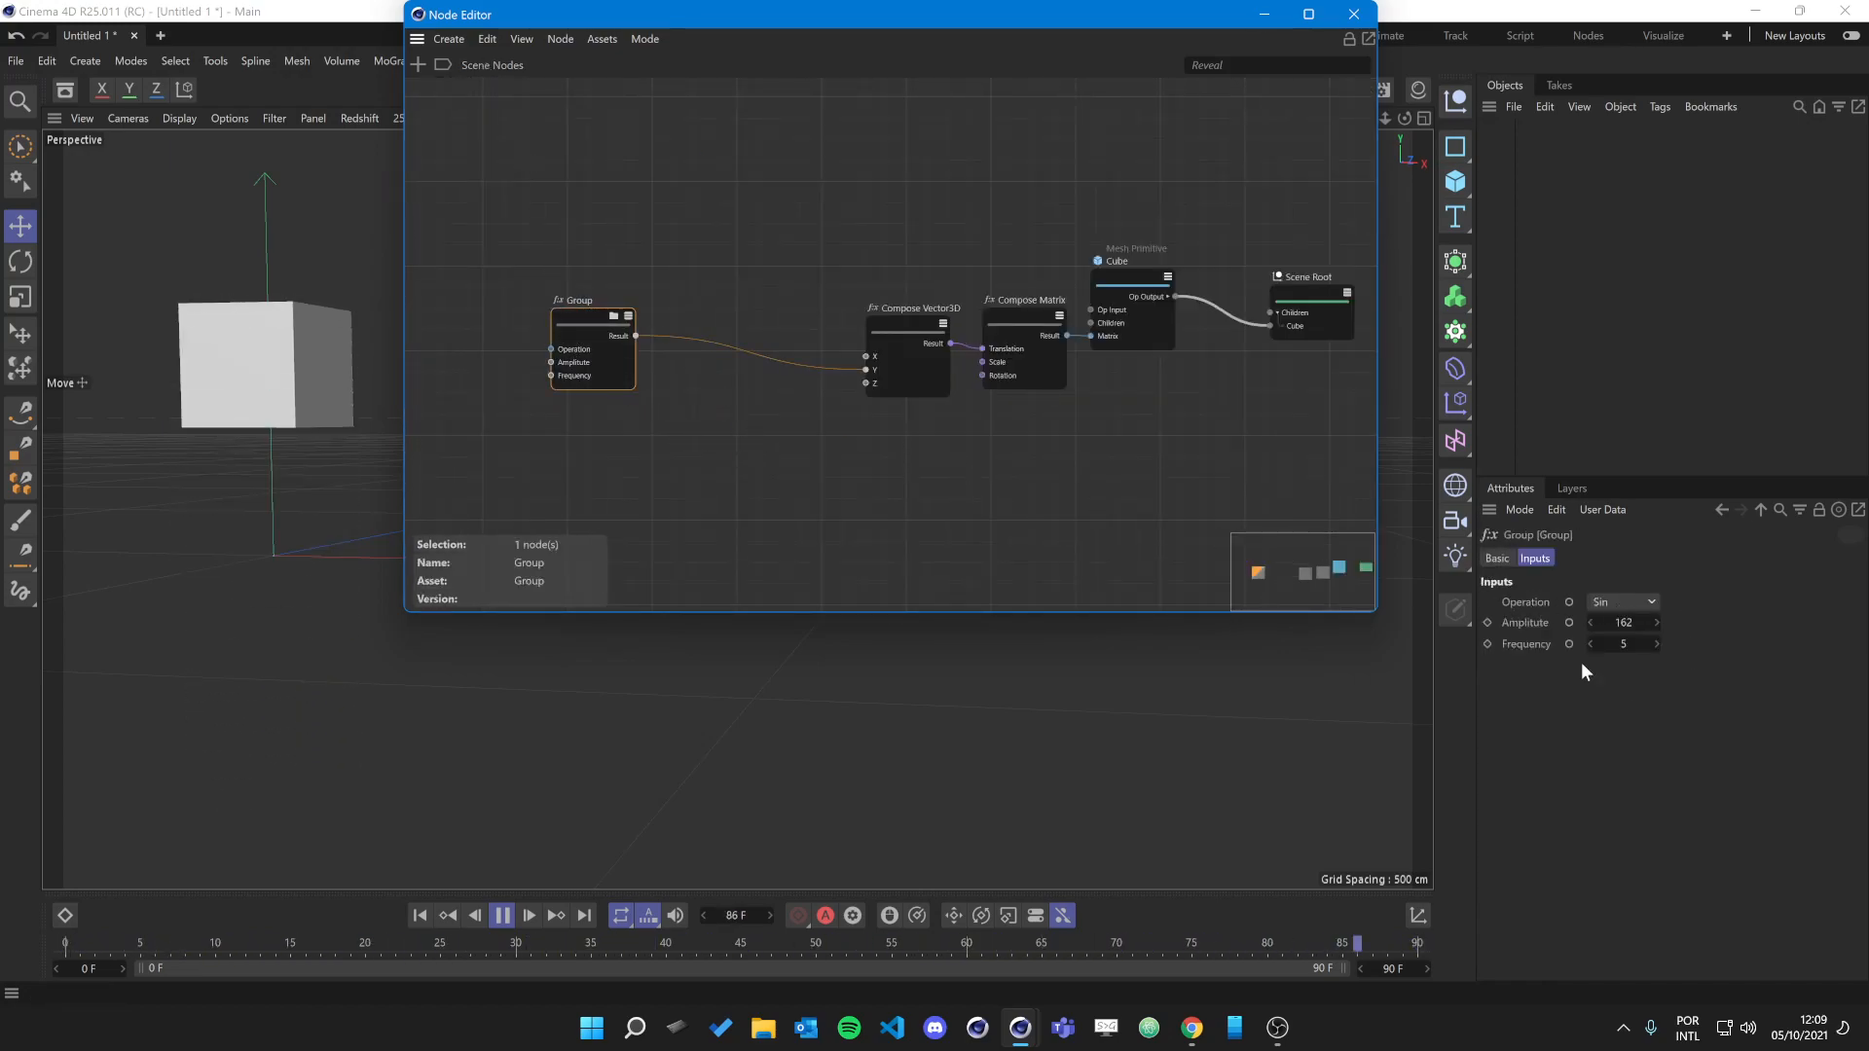
Rename the group as Oscilate Node and move it slightly closer to Compose Vector3D.
double_click(576, 300)
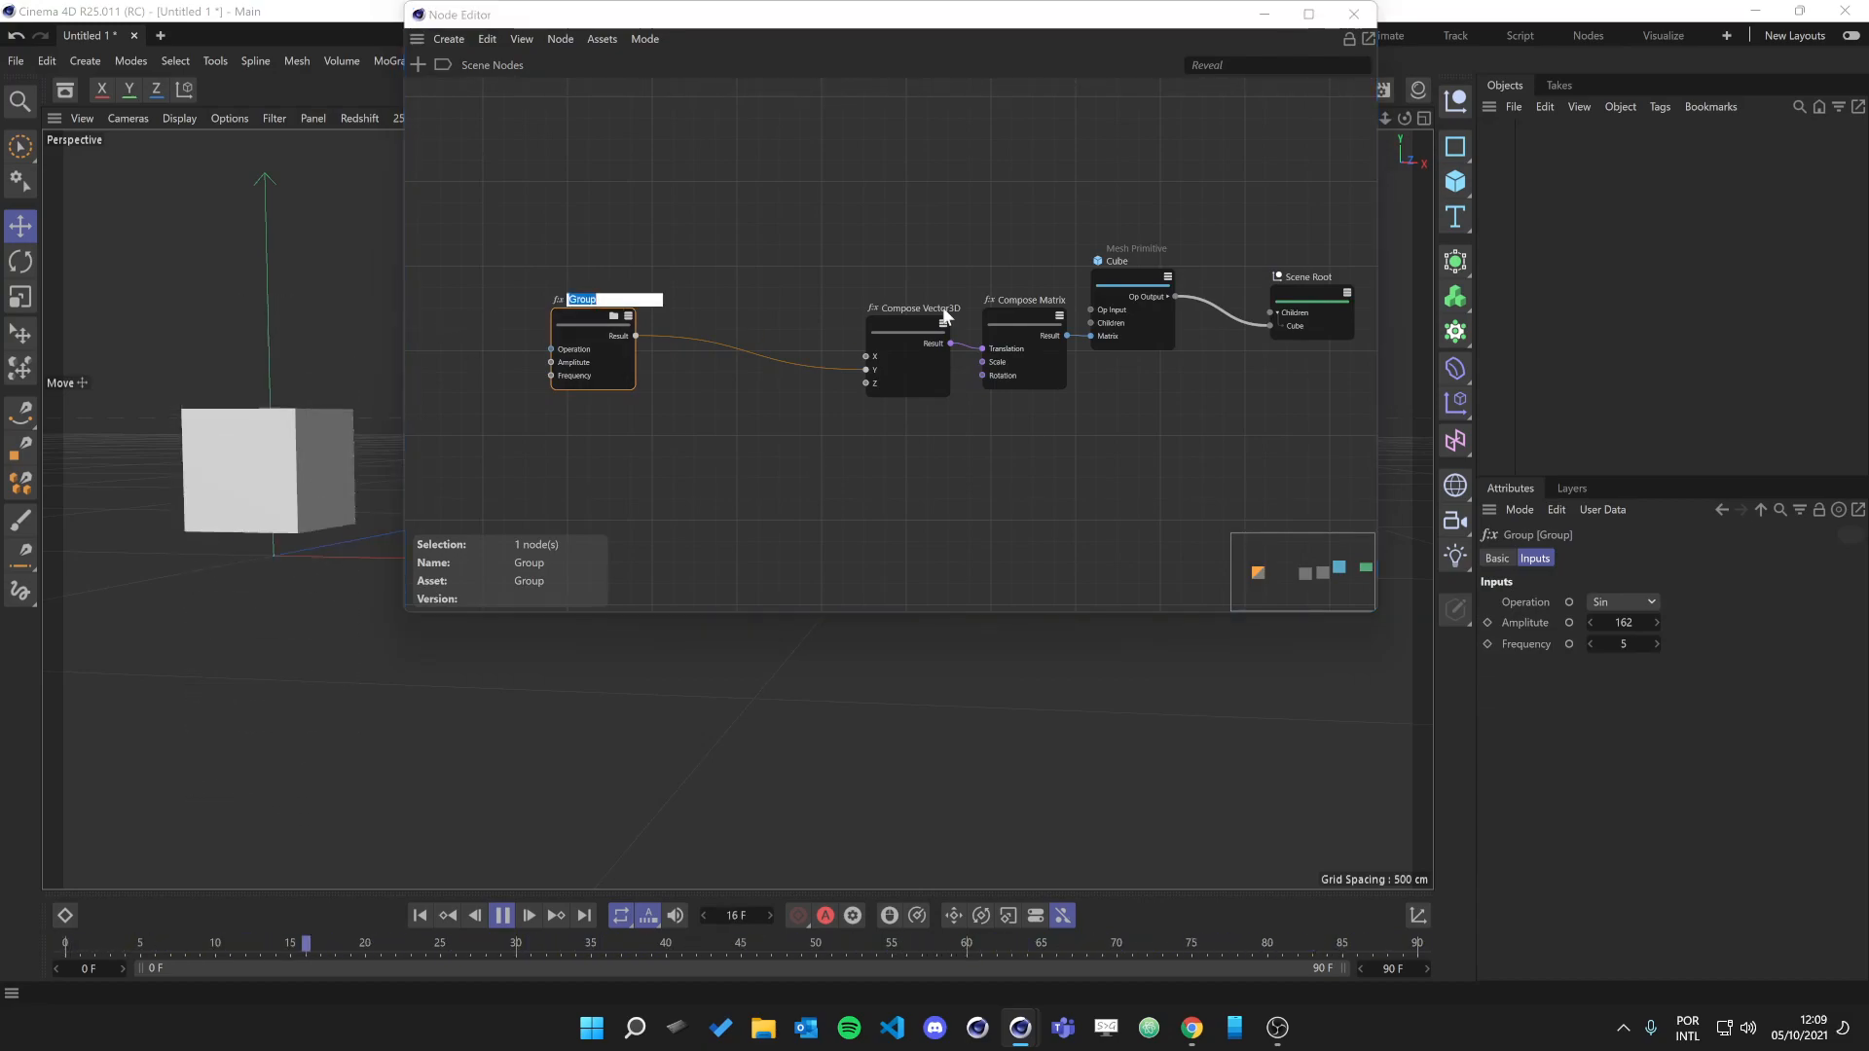
type("Sc")
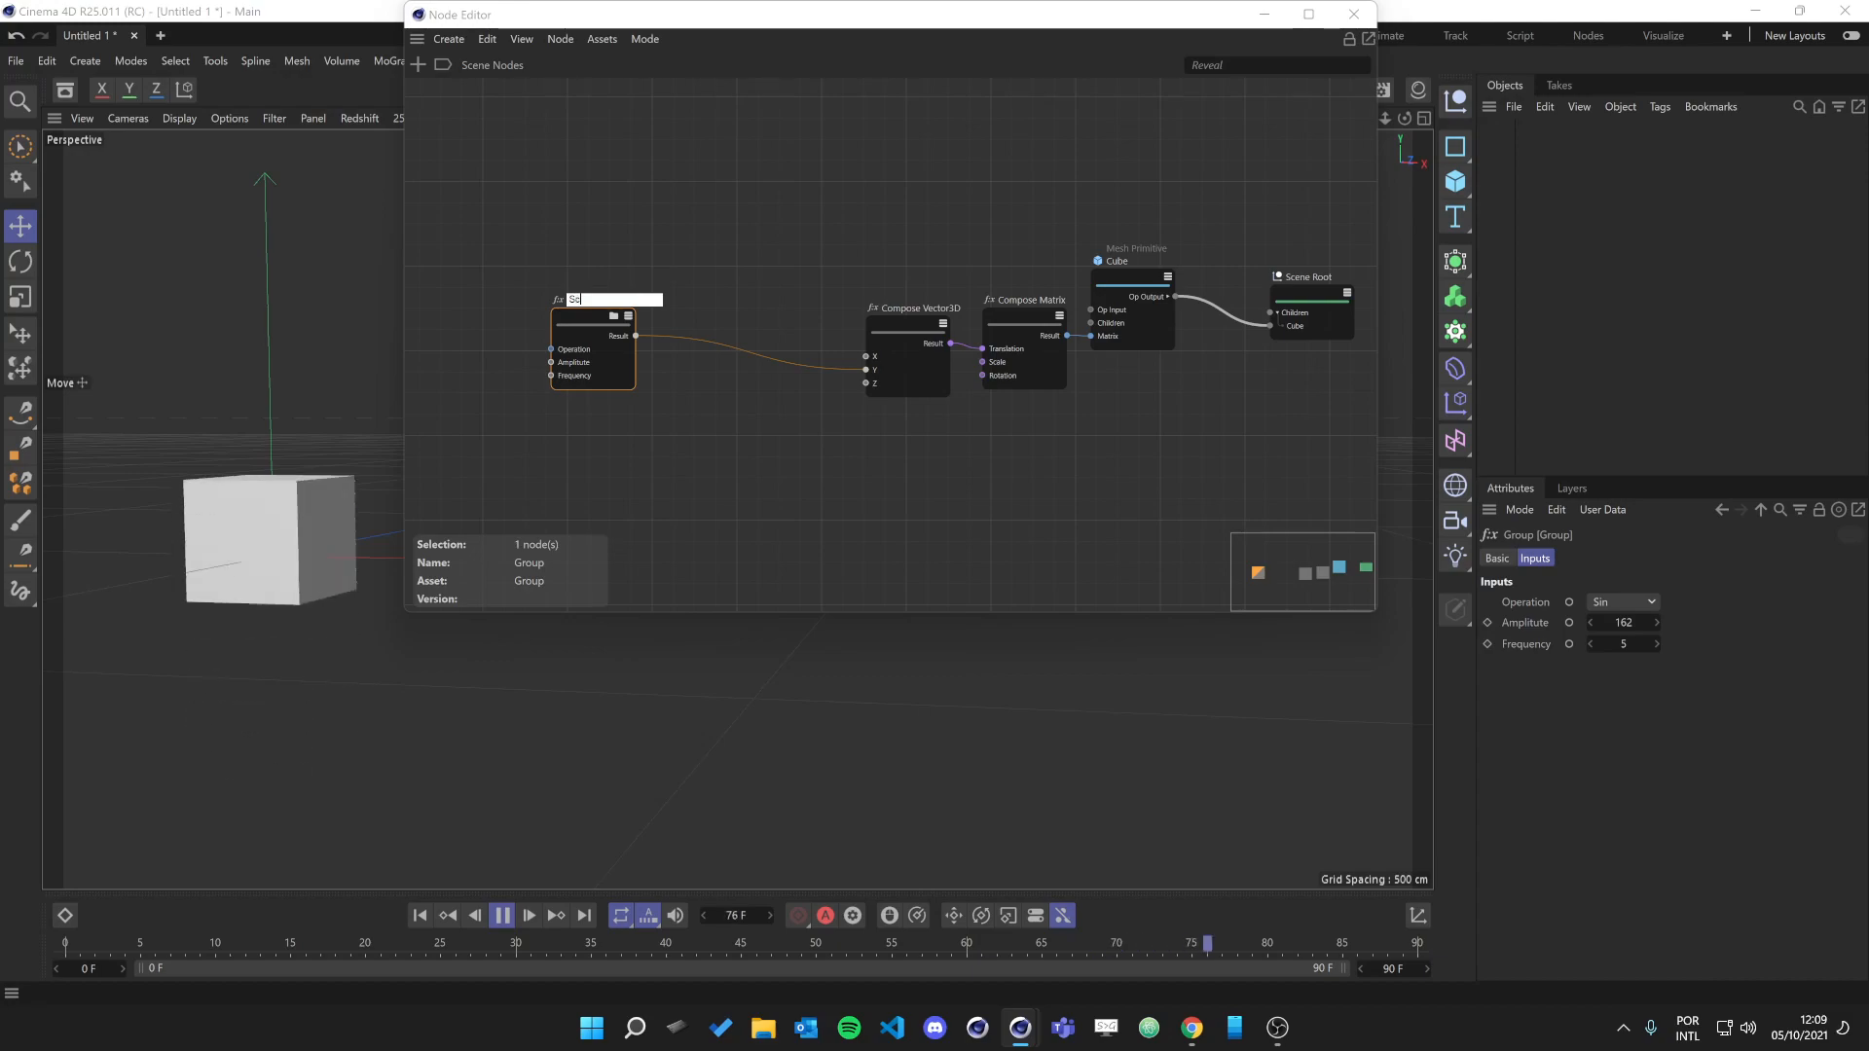
type("ilate")
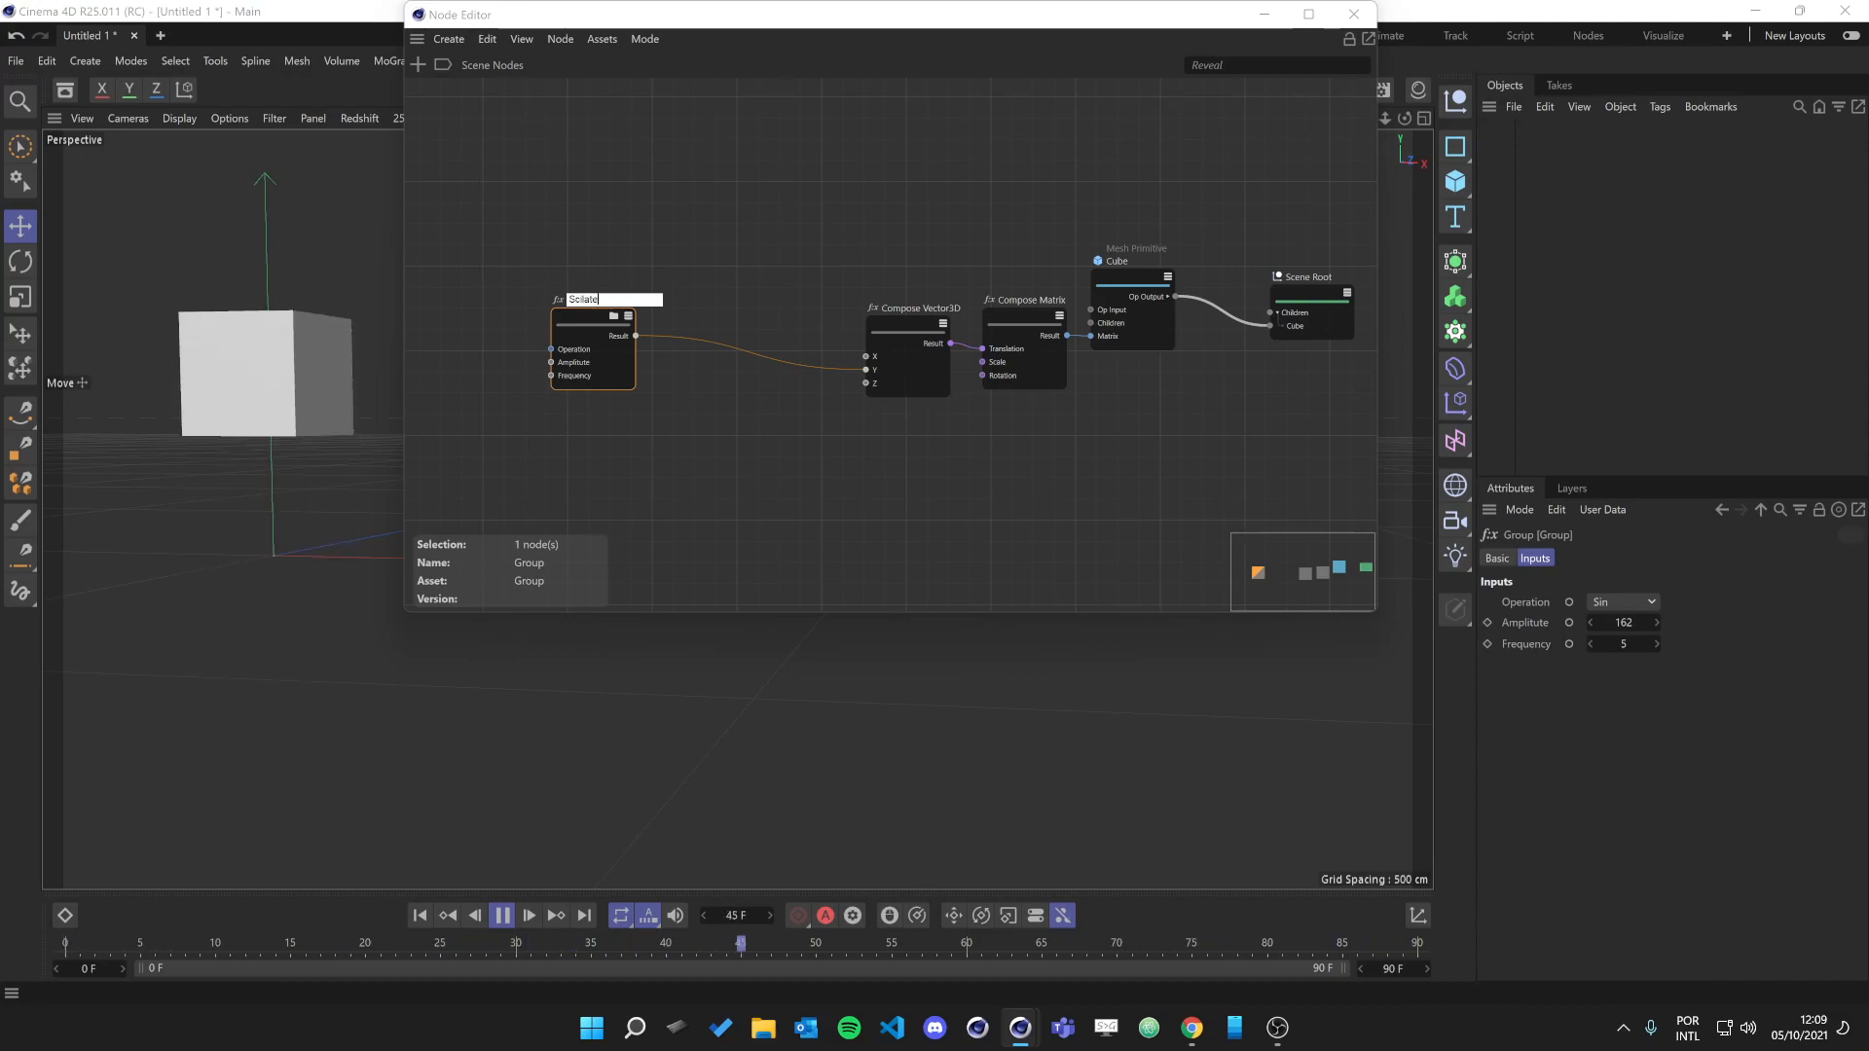
type(" Node")
key("Return")
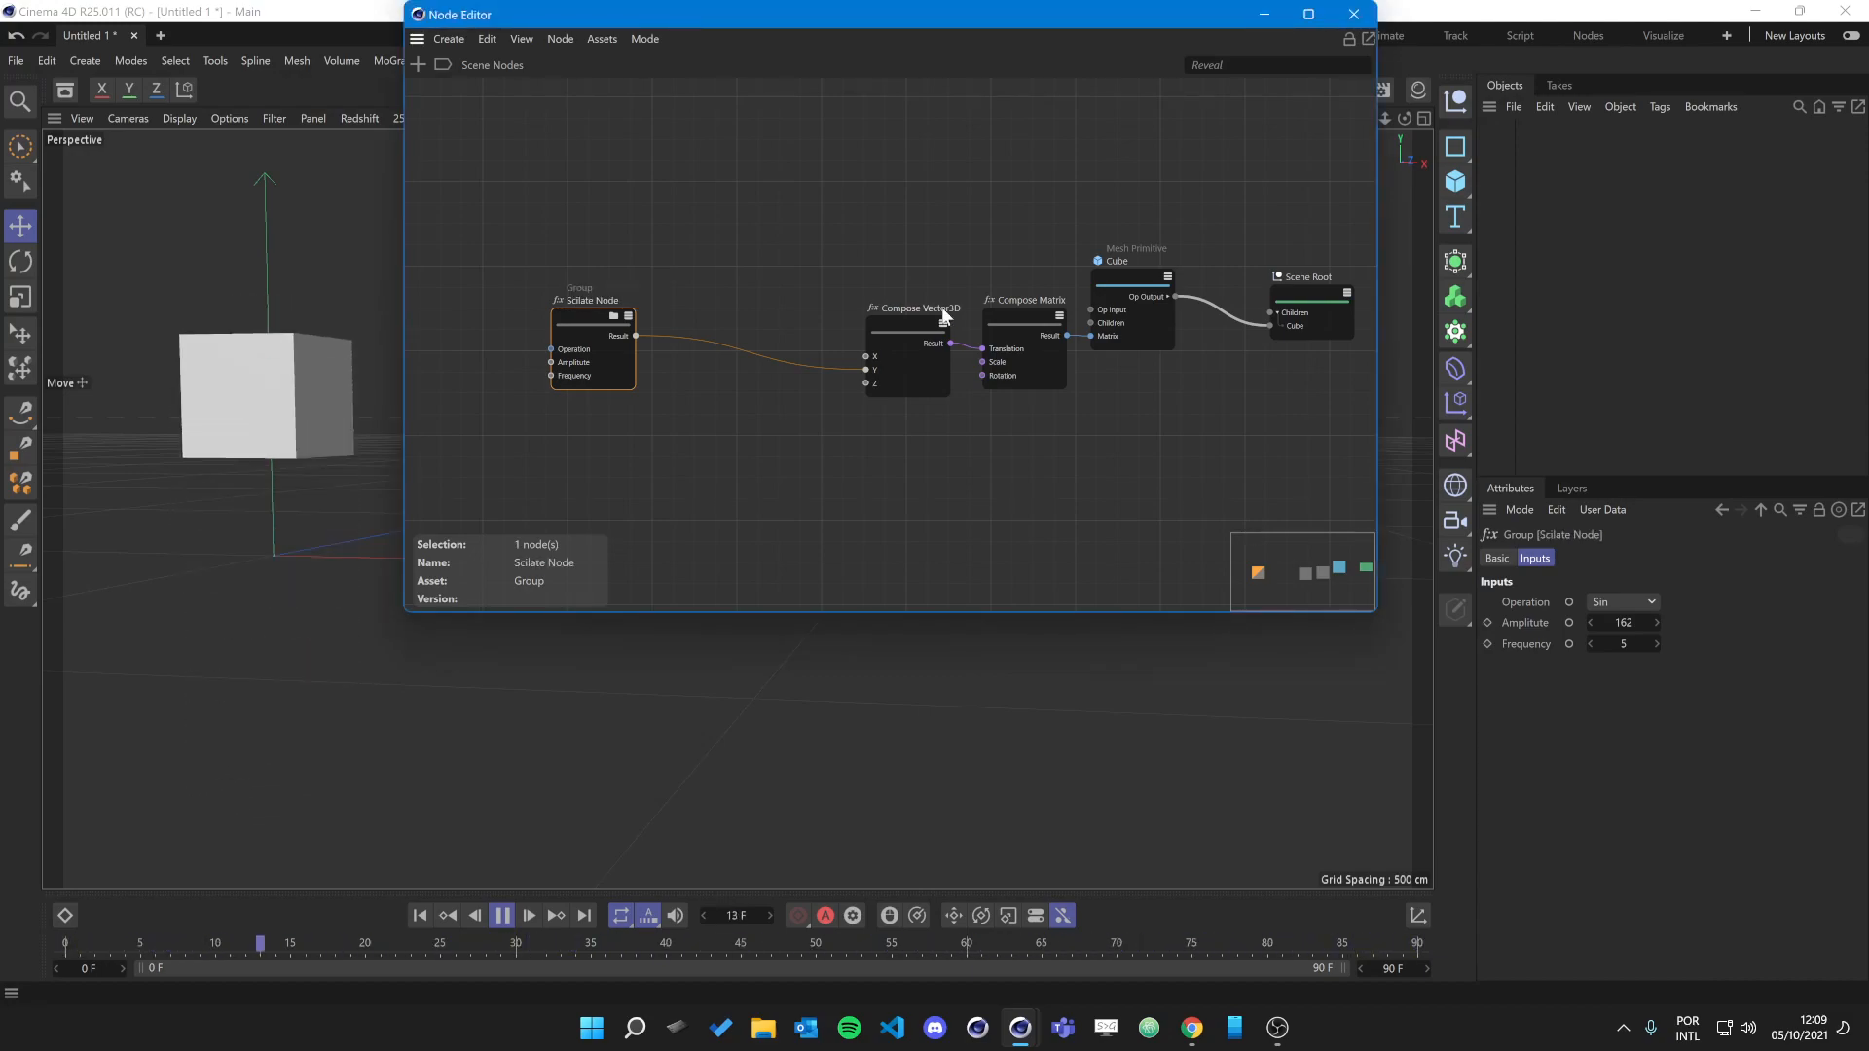
double_click(589, 298)
left_click(573, 300)
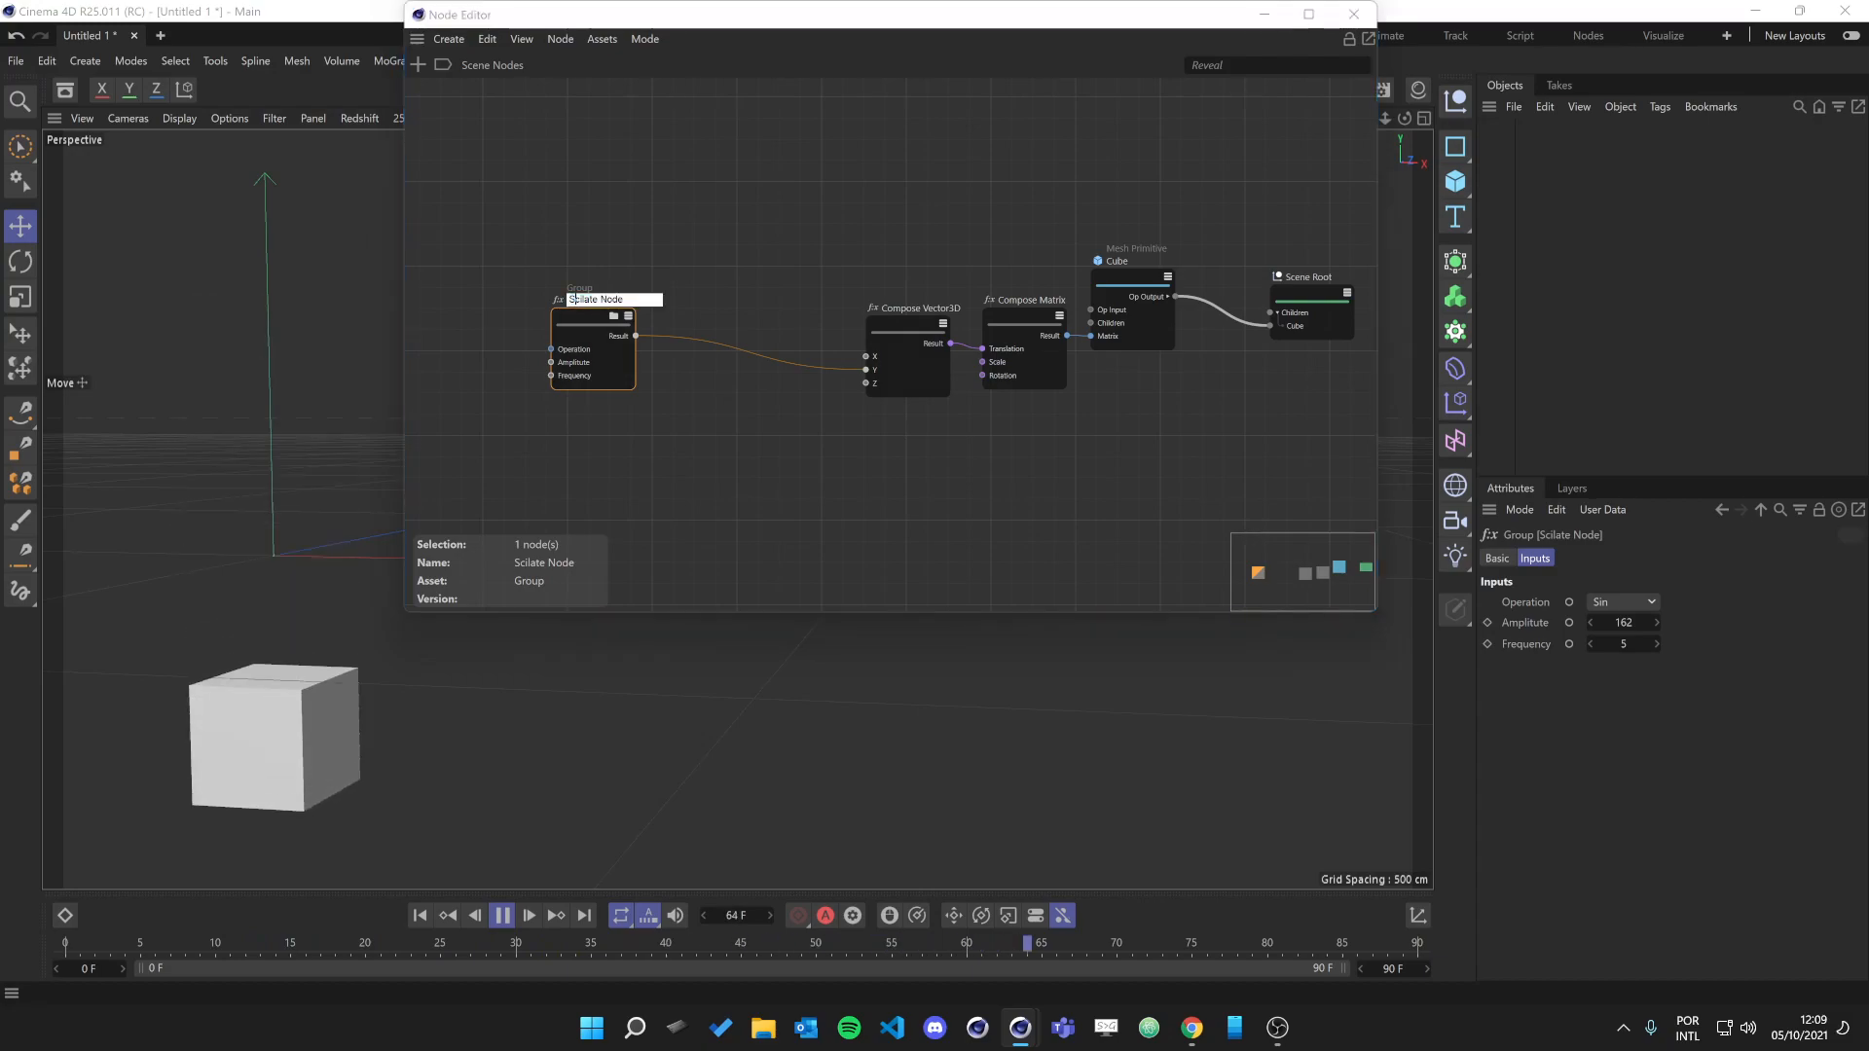
key("BackSpace")
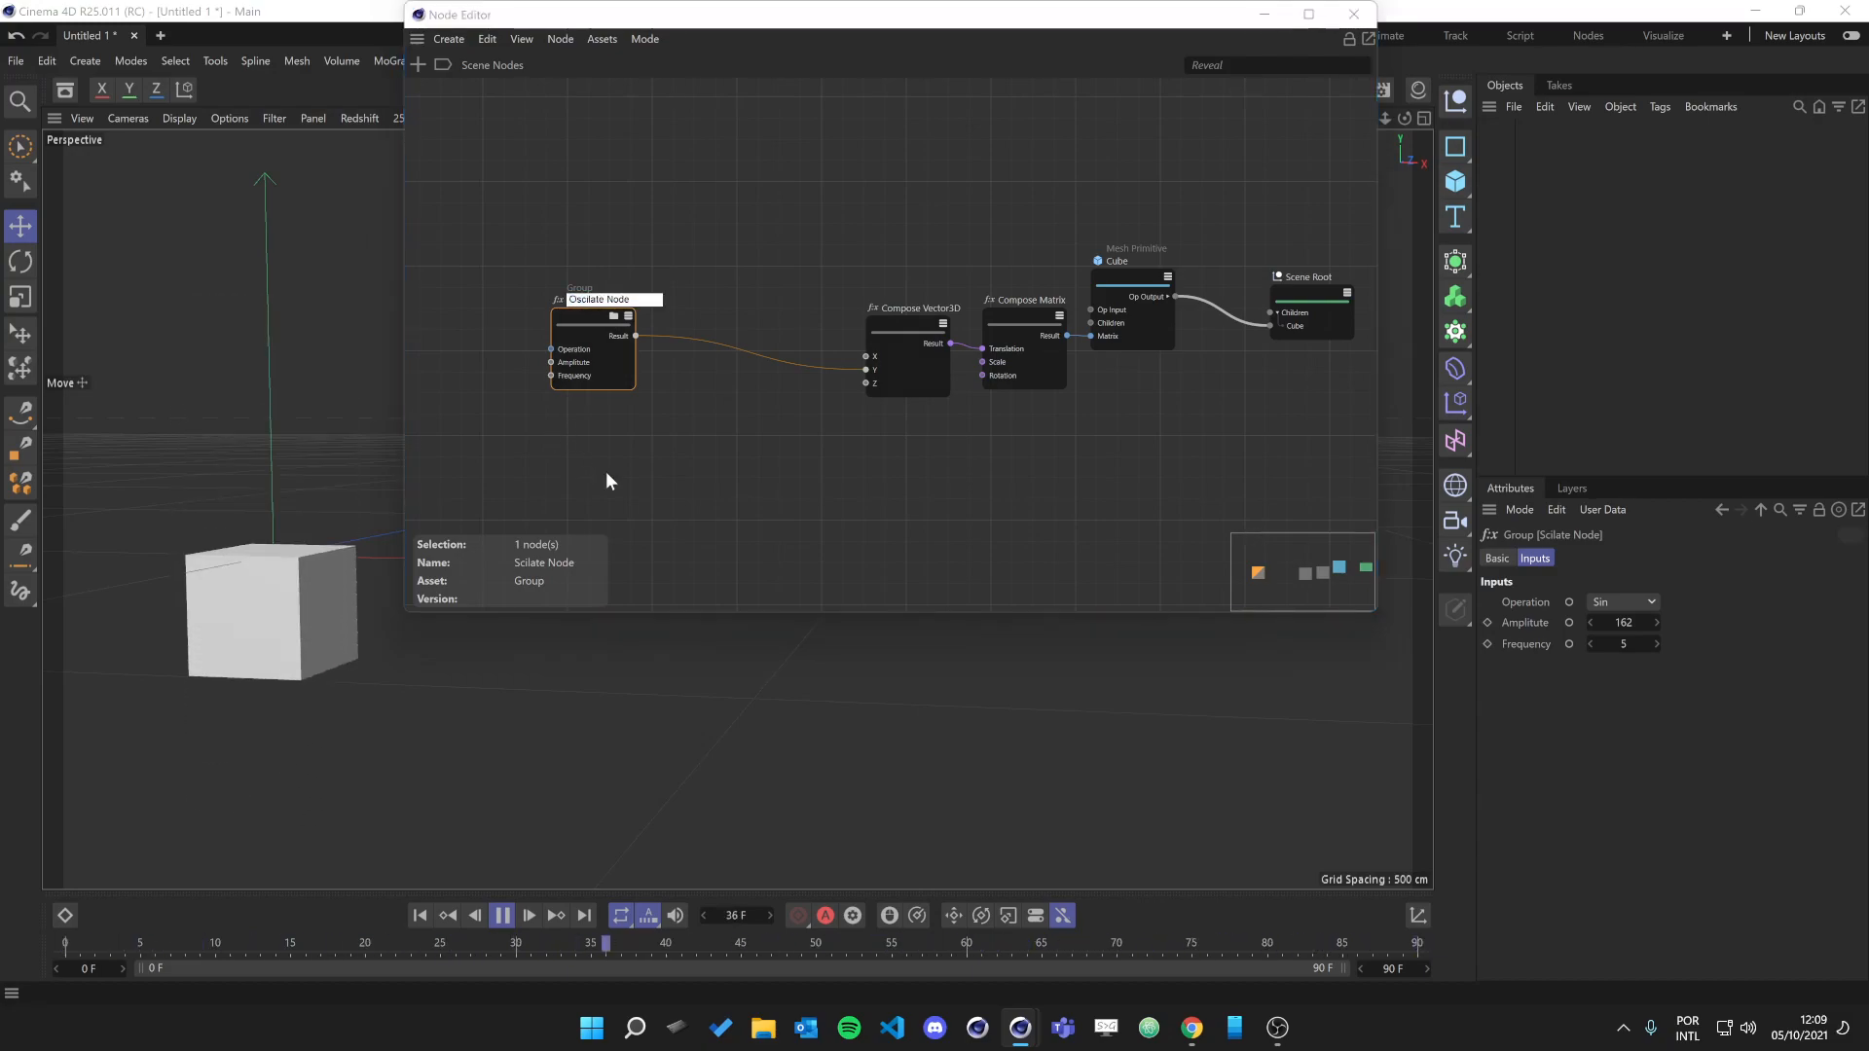
left_click(720, 442)
left_click_drag(583, 316, 630, 318)
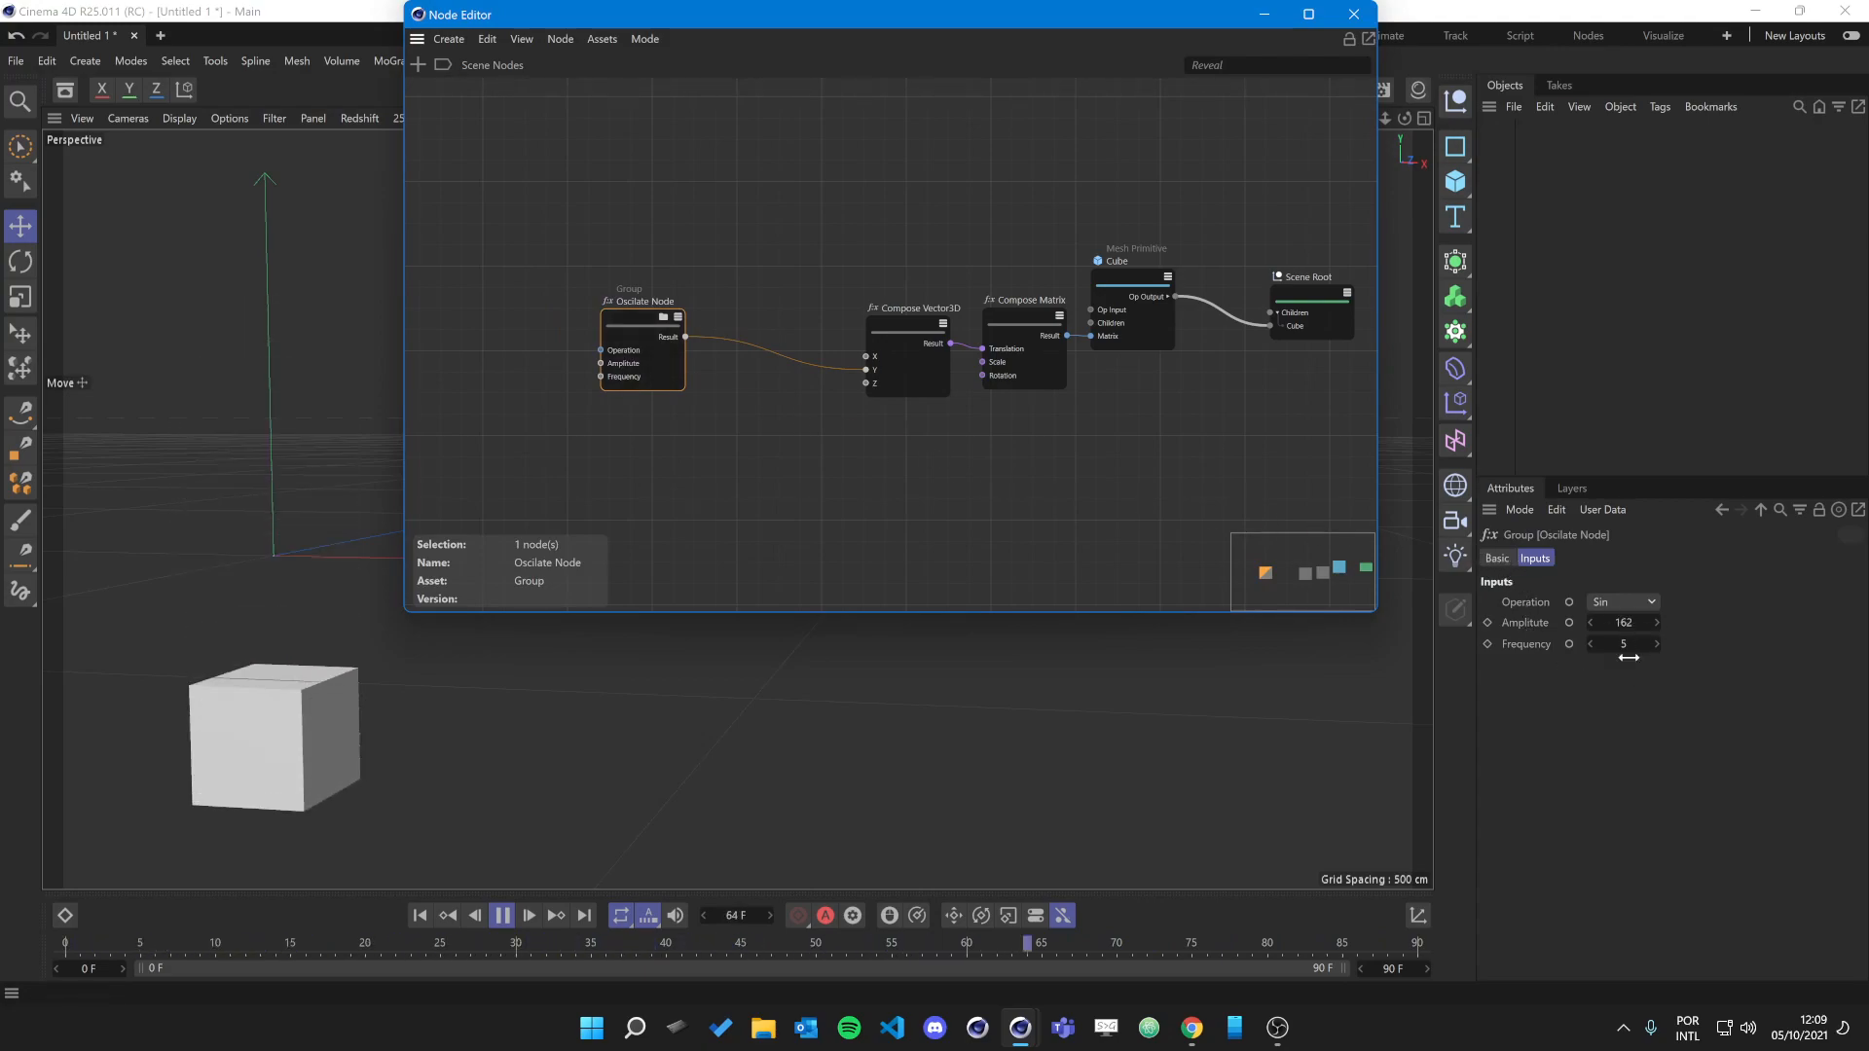
Try Cos and Tan as the Oscilate Node group's Operation and set its Amplitude to 43.
left_click(715, 475)
left_click(656, 339)
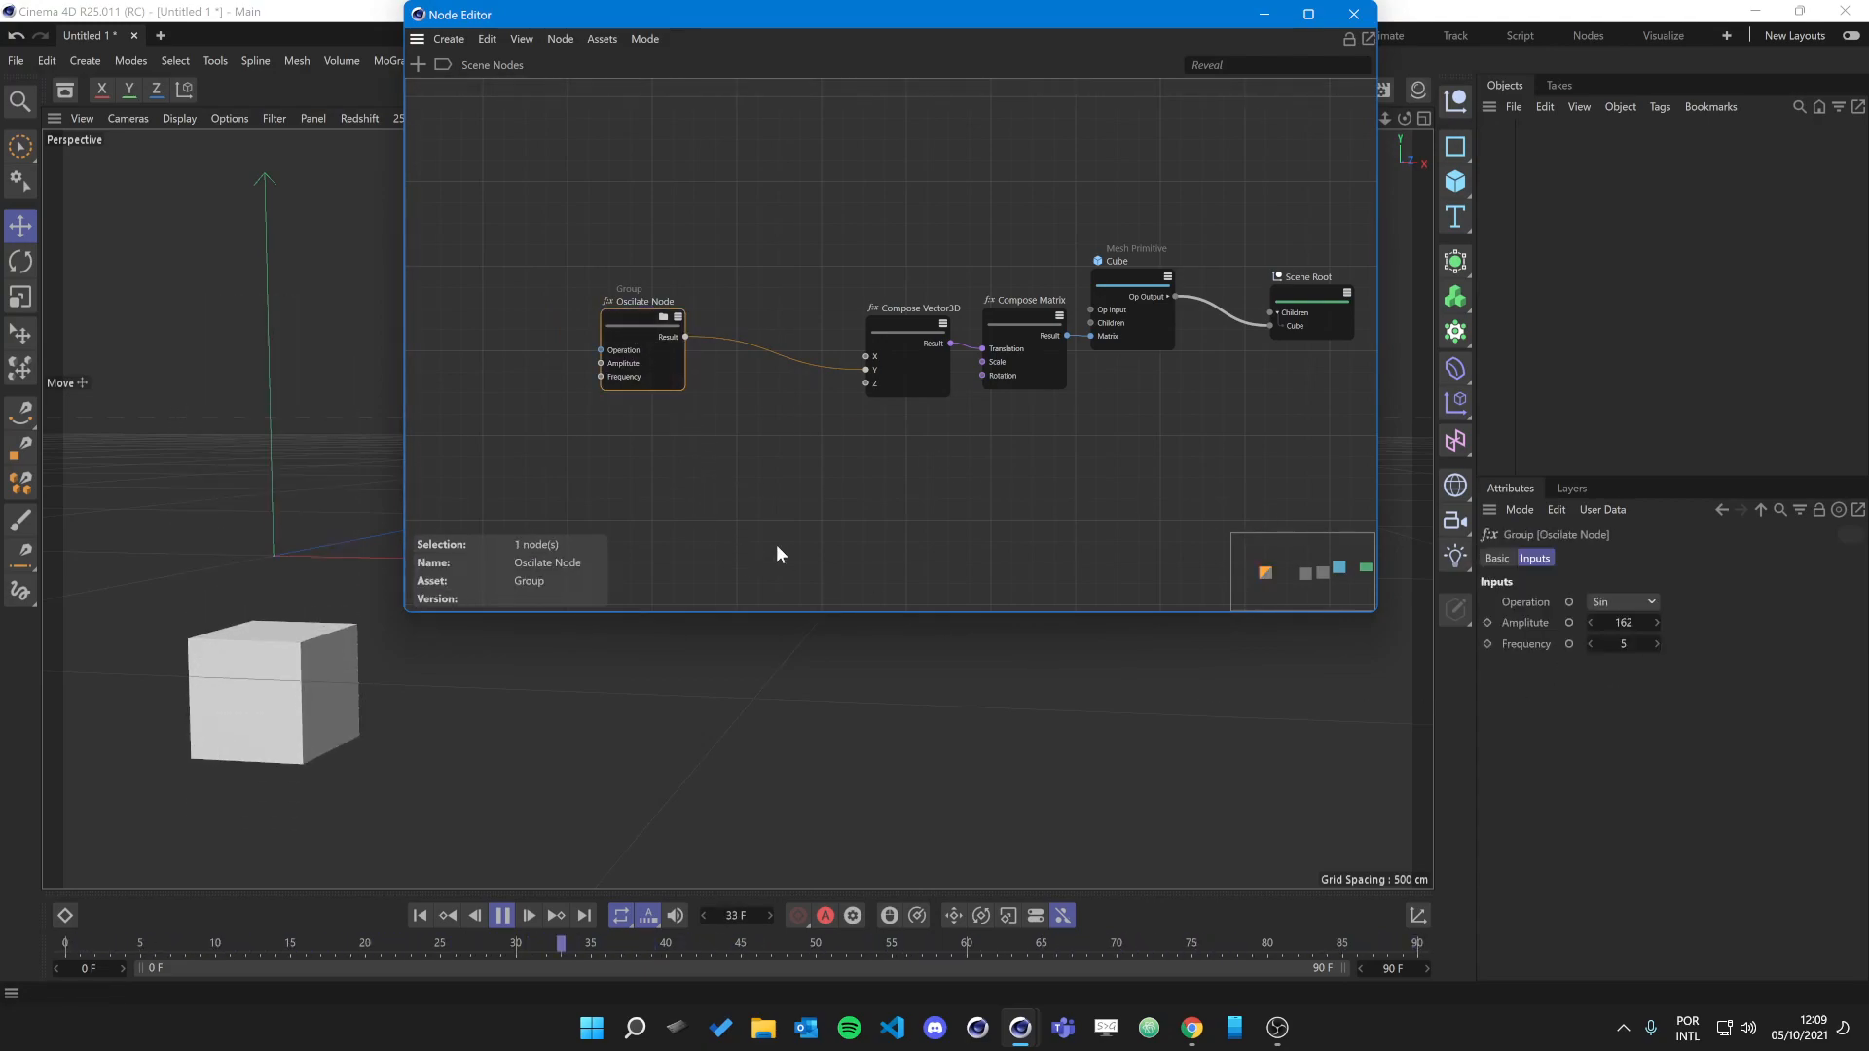
left_click(1639, 598)
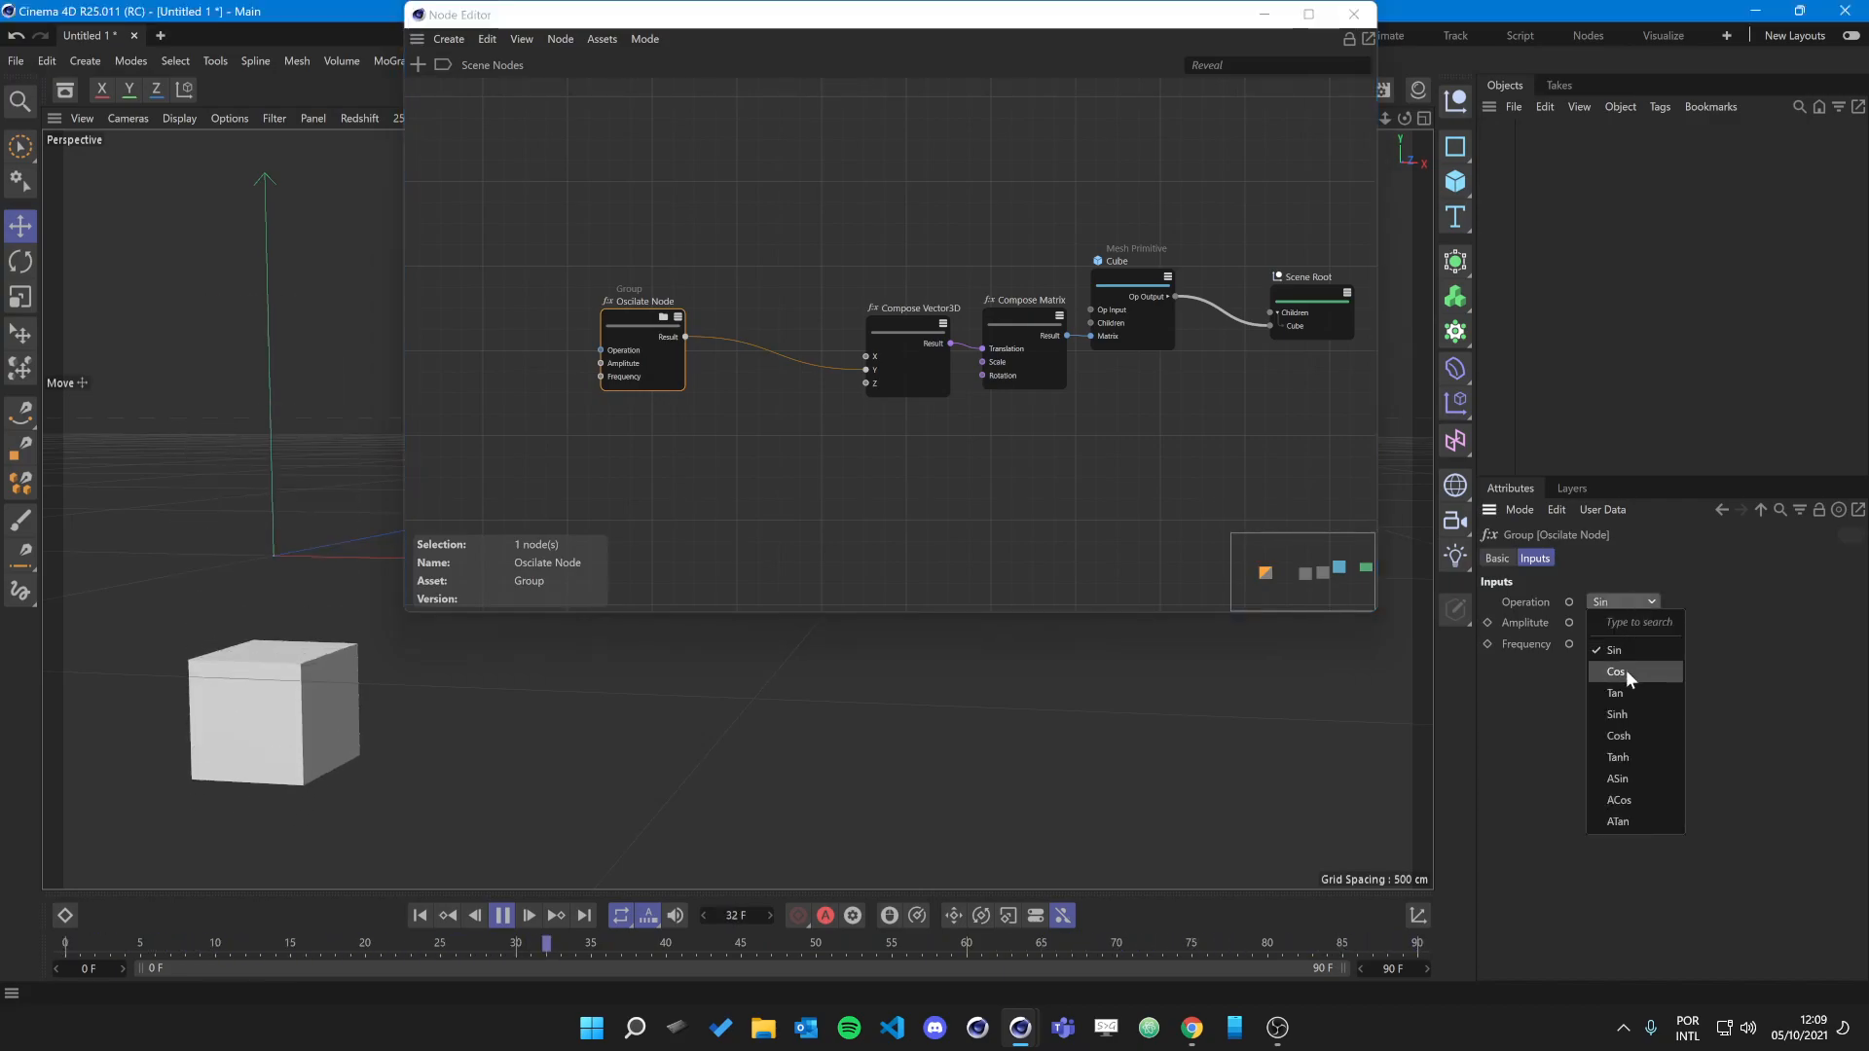
left_click(1625, 670)
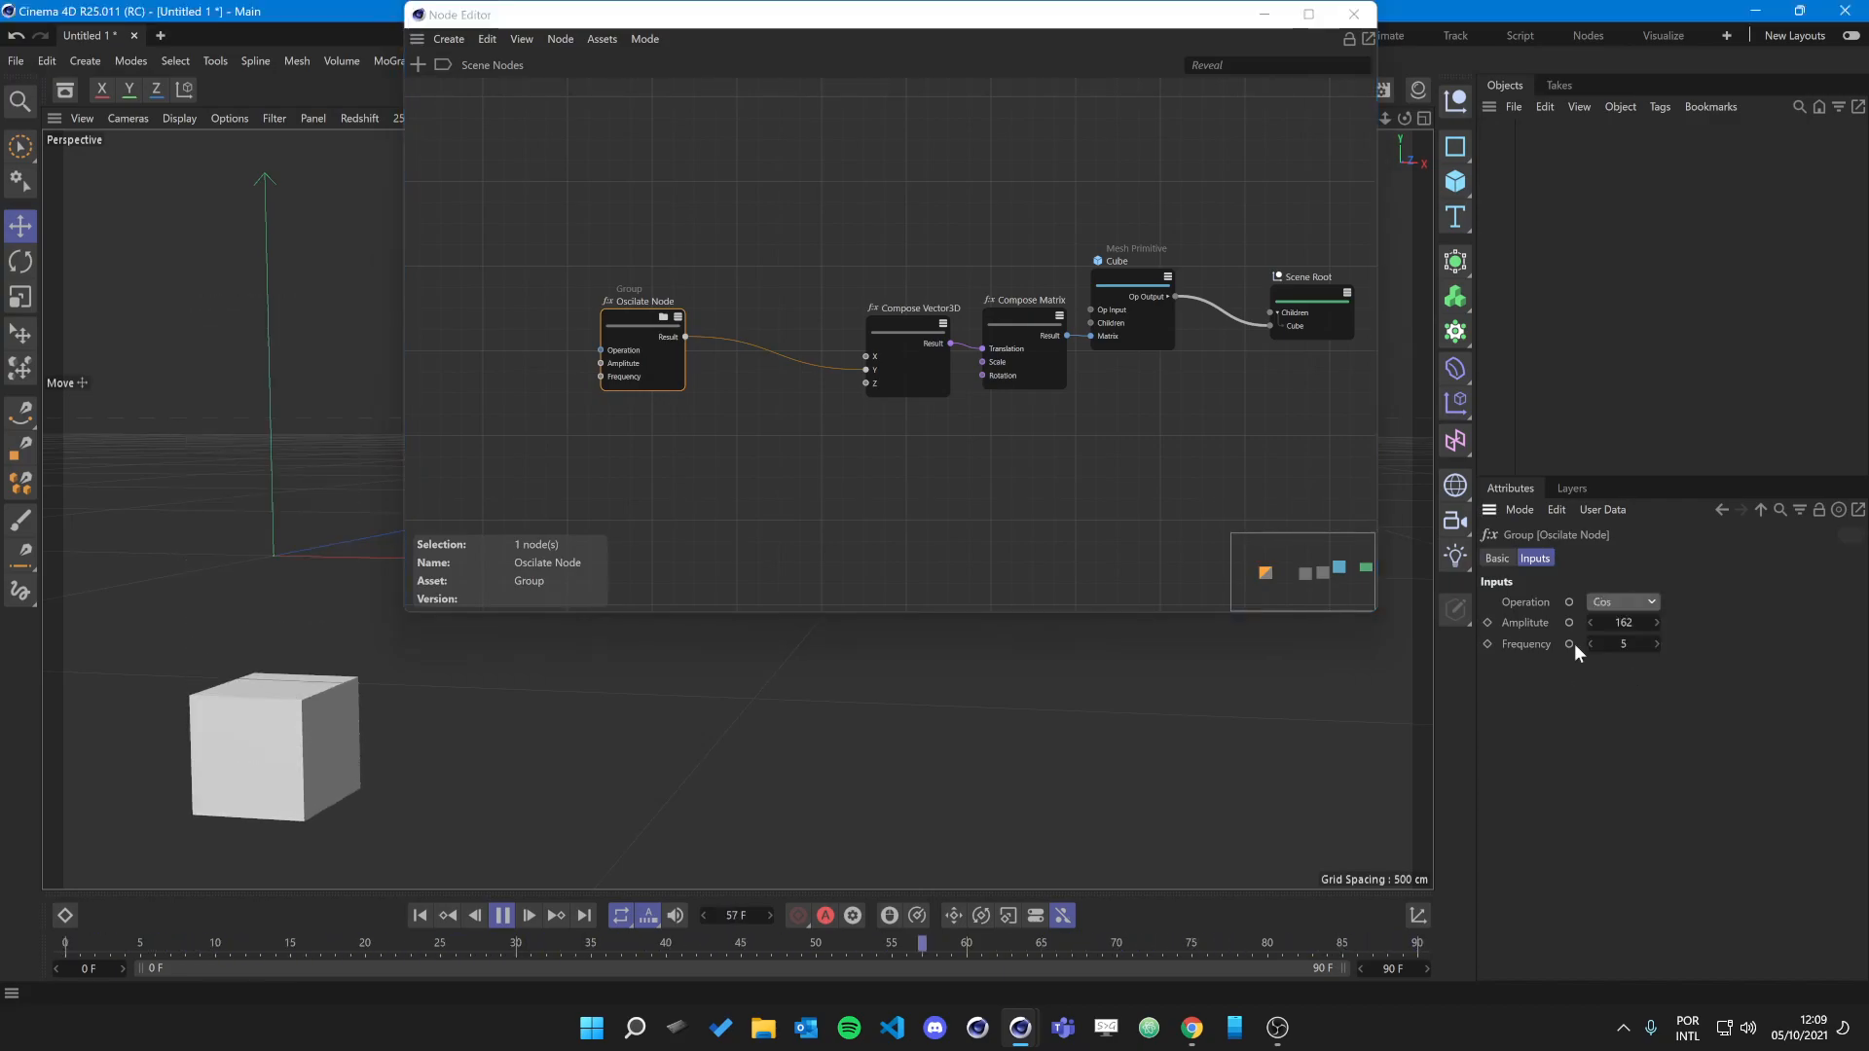
left_click(1632, 603)
left_click(1618, 692)
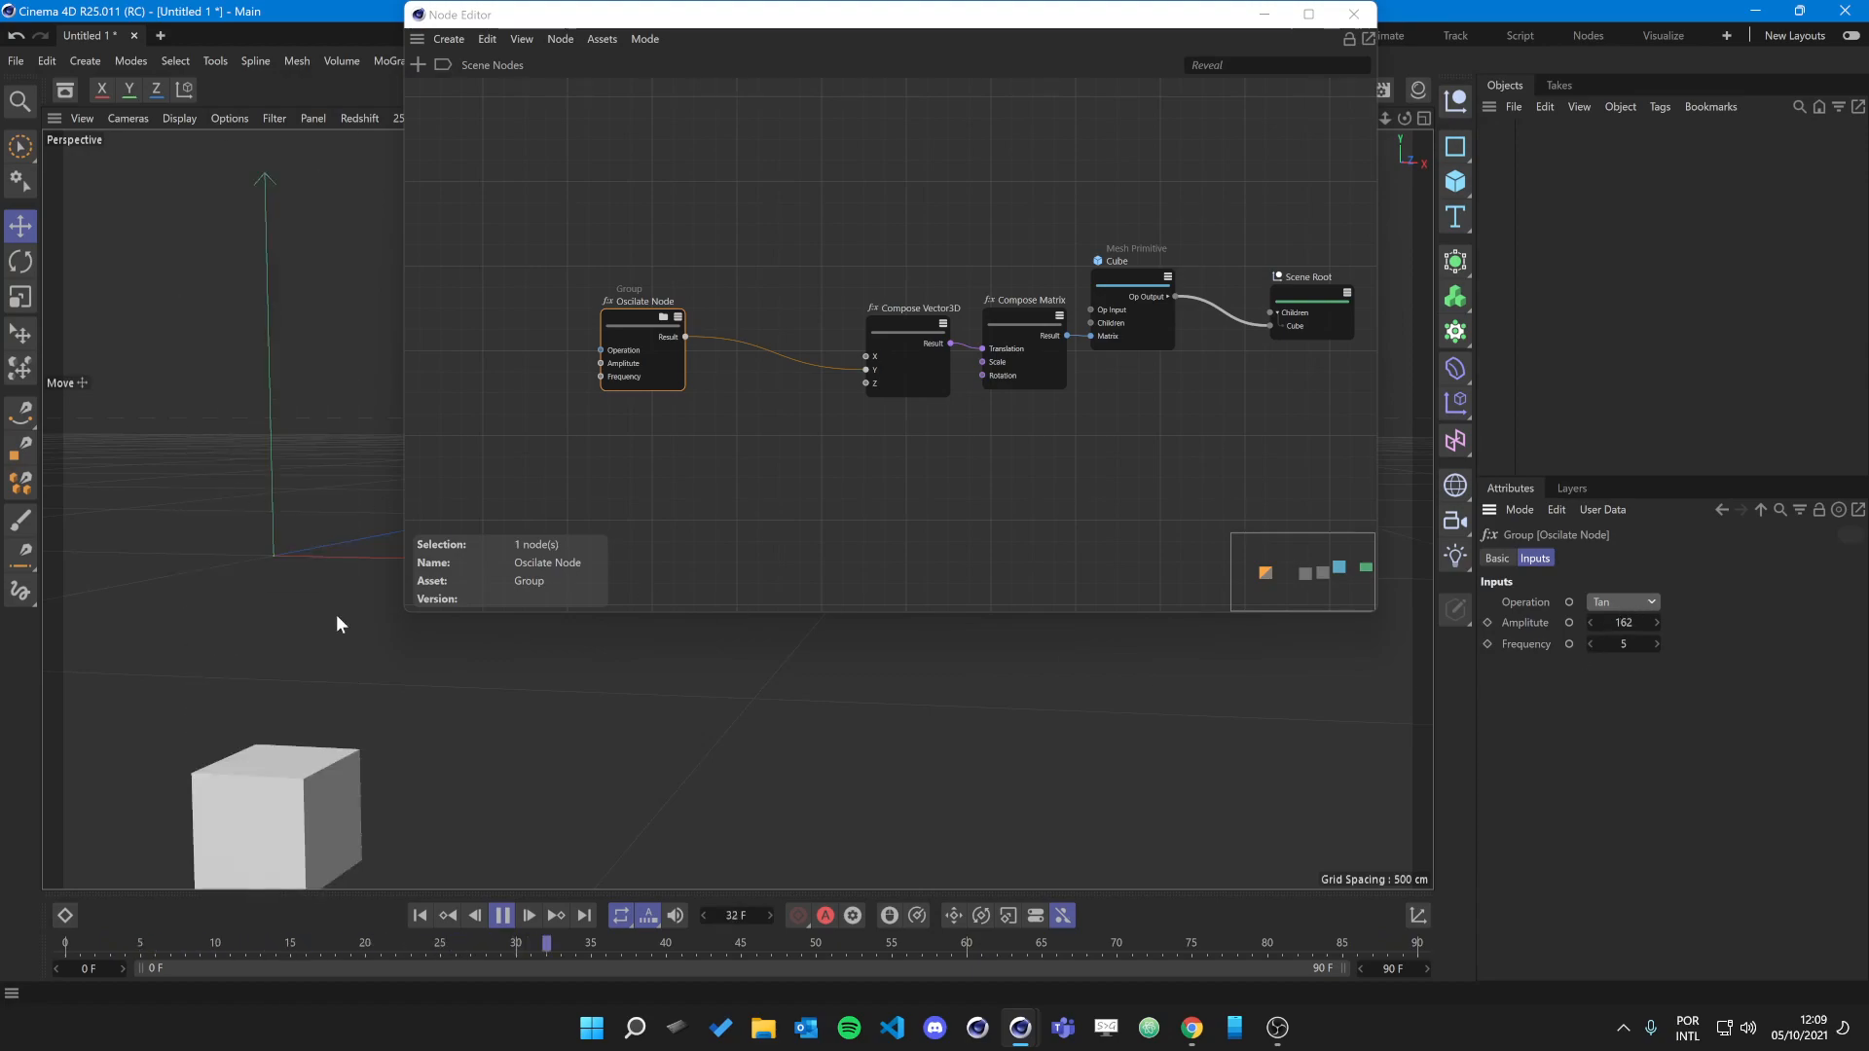
left_click_drag(1656, 619, 1720, 619)
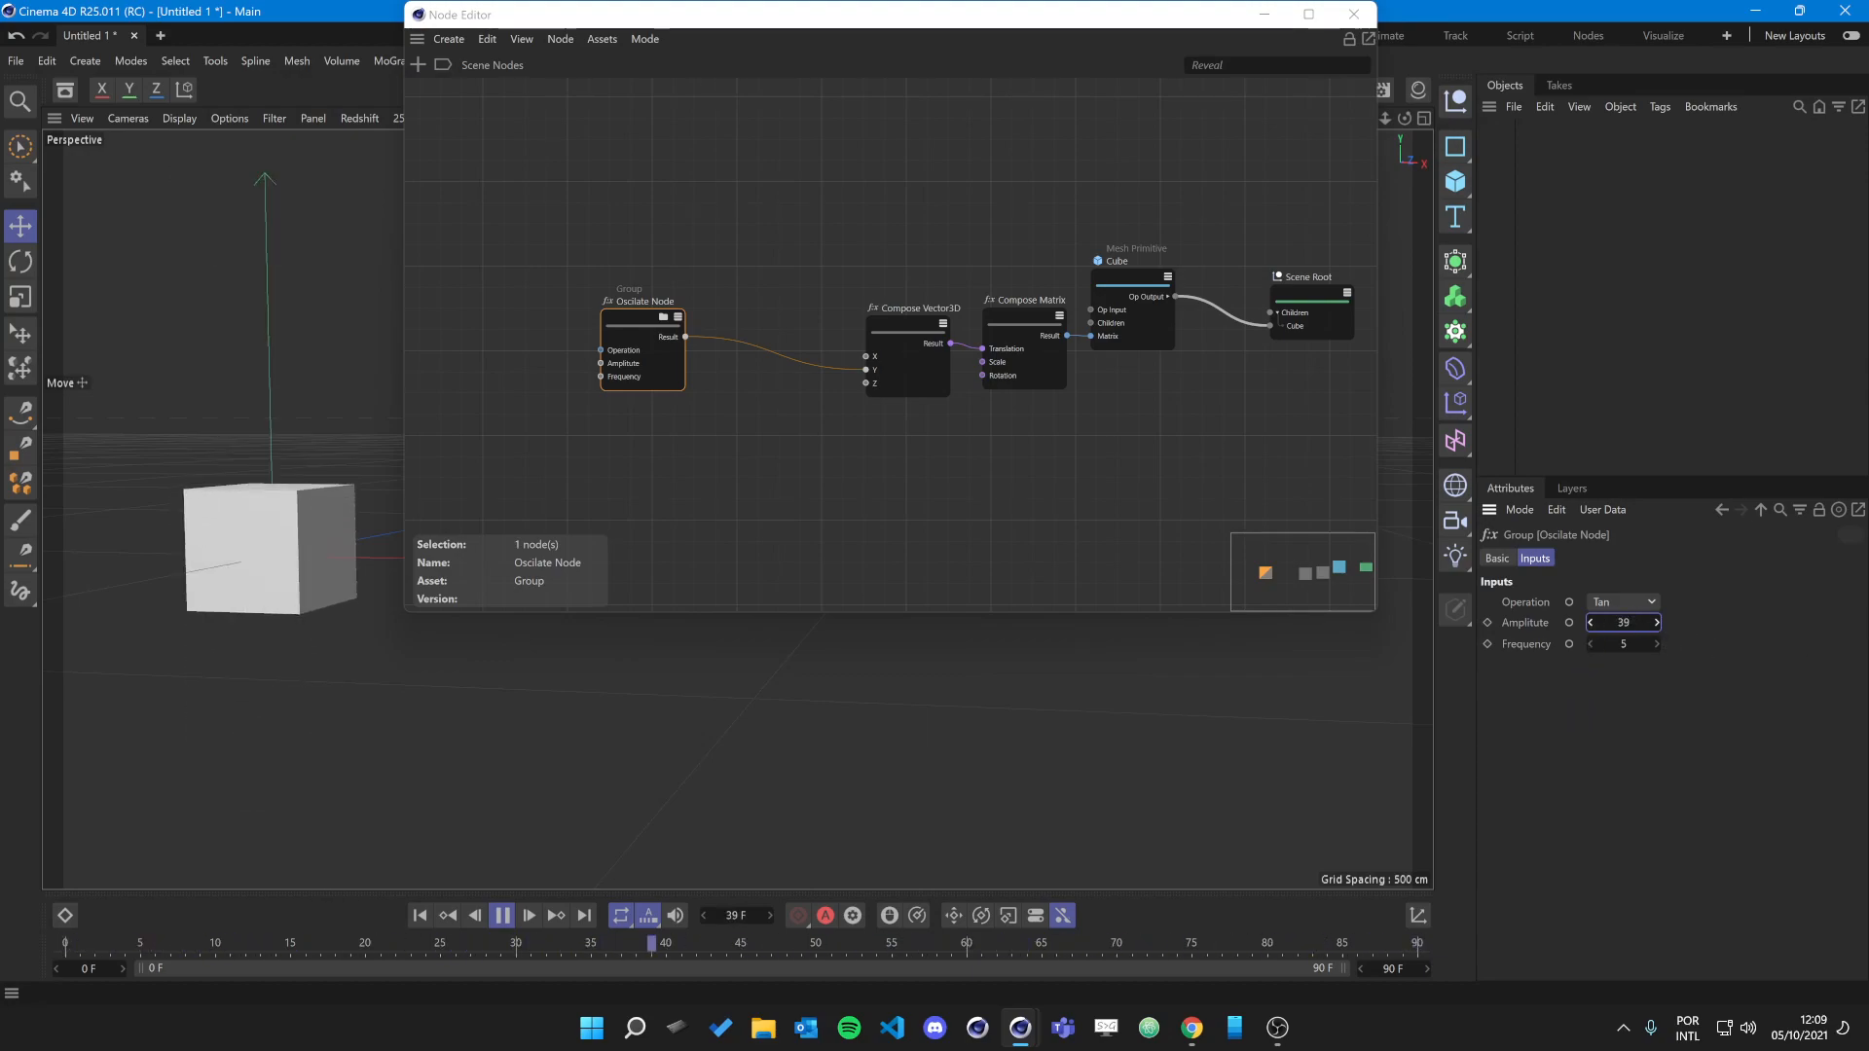
Rearrange Oscilate Node and Compose Vector3D, and add a second Compose Vector3D below, connected to the Compose Matrix Rotation.
left_click_drag(619, 326, 613, 352)
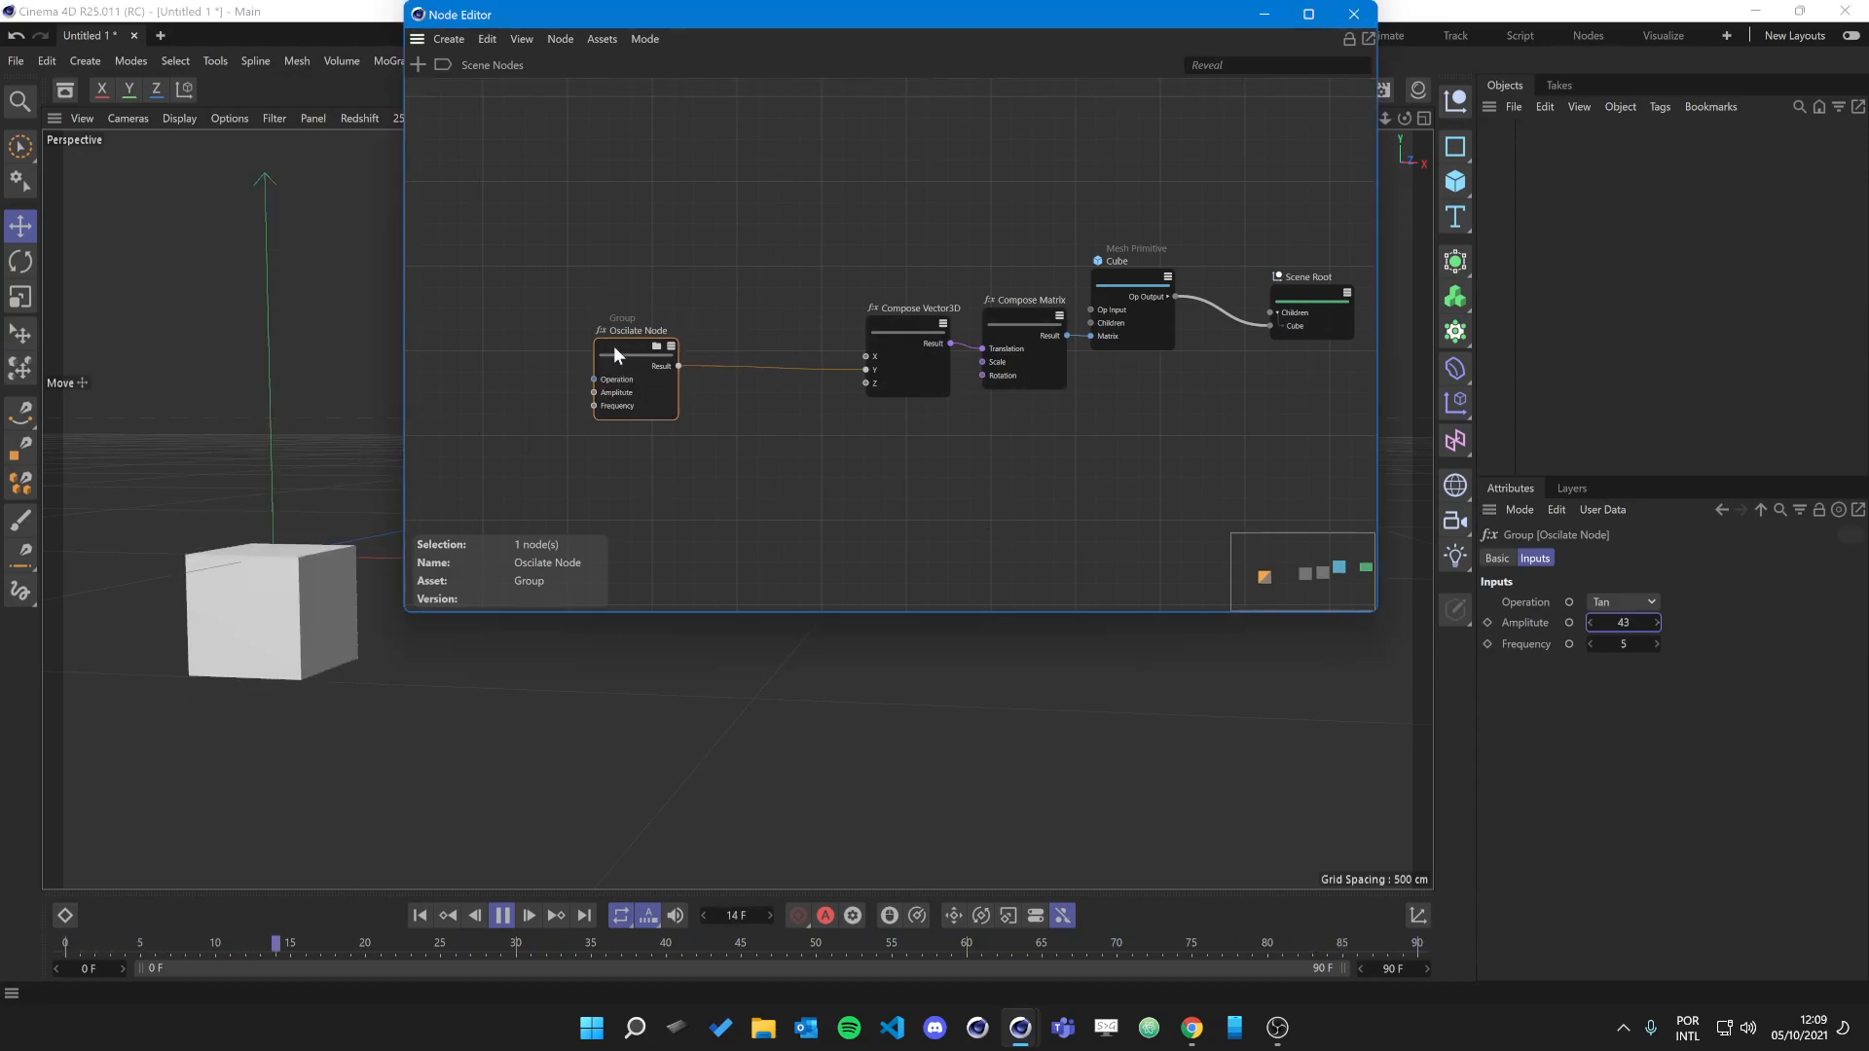
left_click(716, 494)
left_click(621, 347)
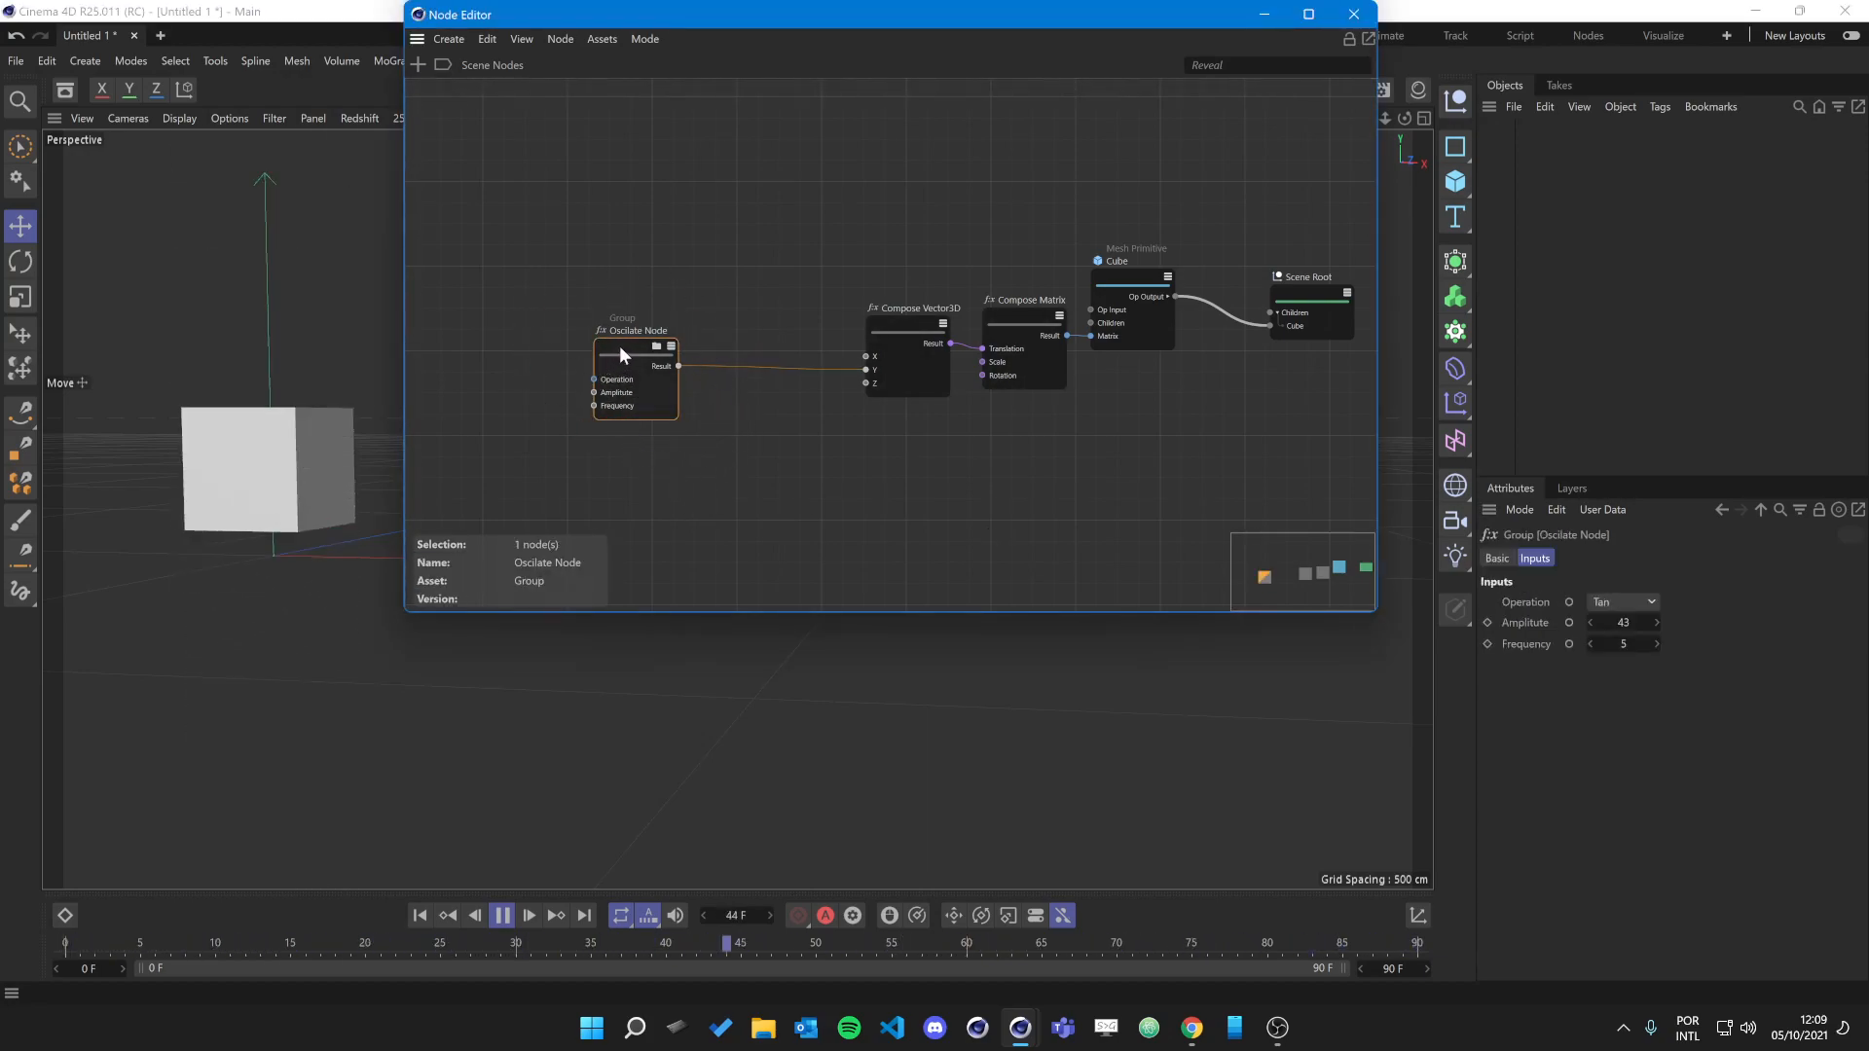
left_click_drag(617, 352, 577, 354)
left_click_drag(915, 340, 981, 375)
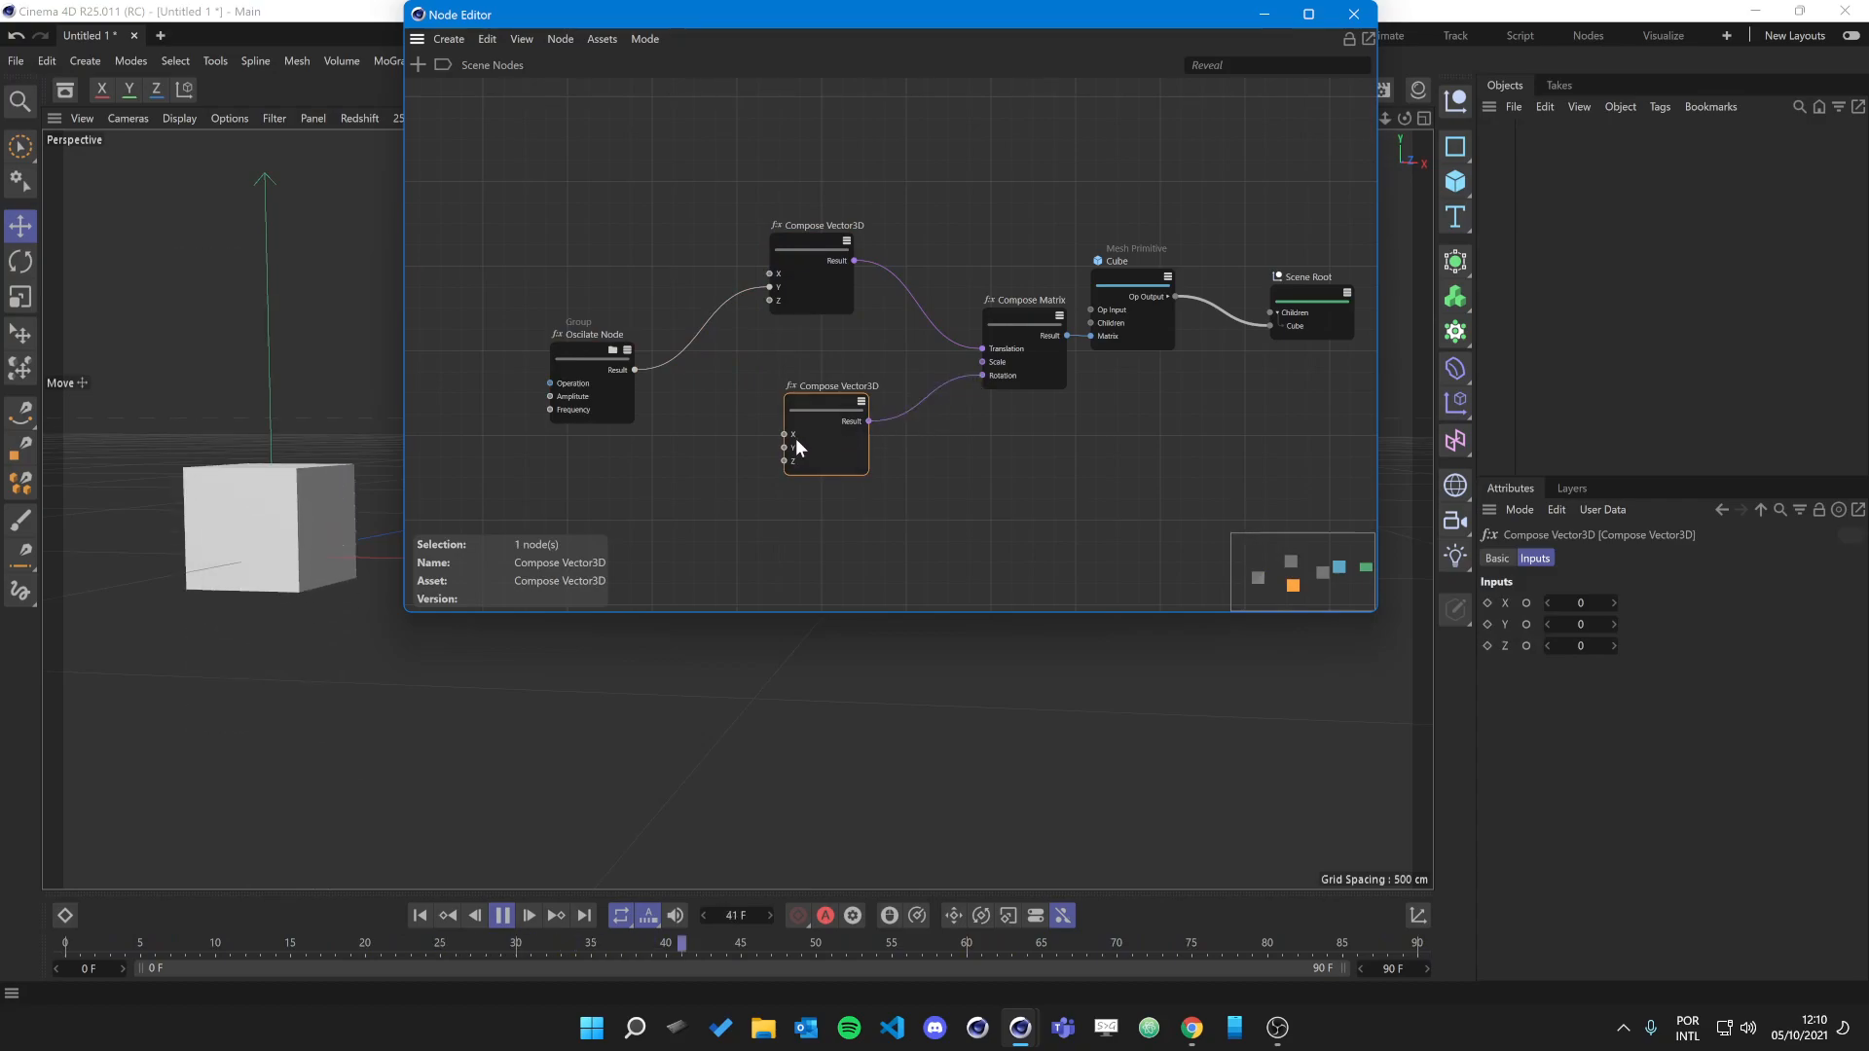
Connect the Oscilate Node's Result to the Y input of the lower Compose Vector3D node.
left_click_drag(785, 449, 636, 371)
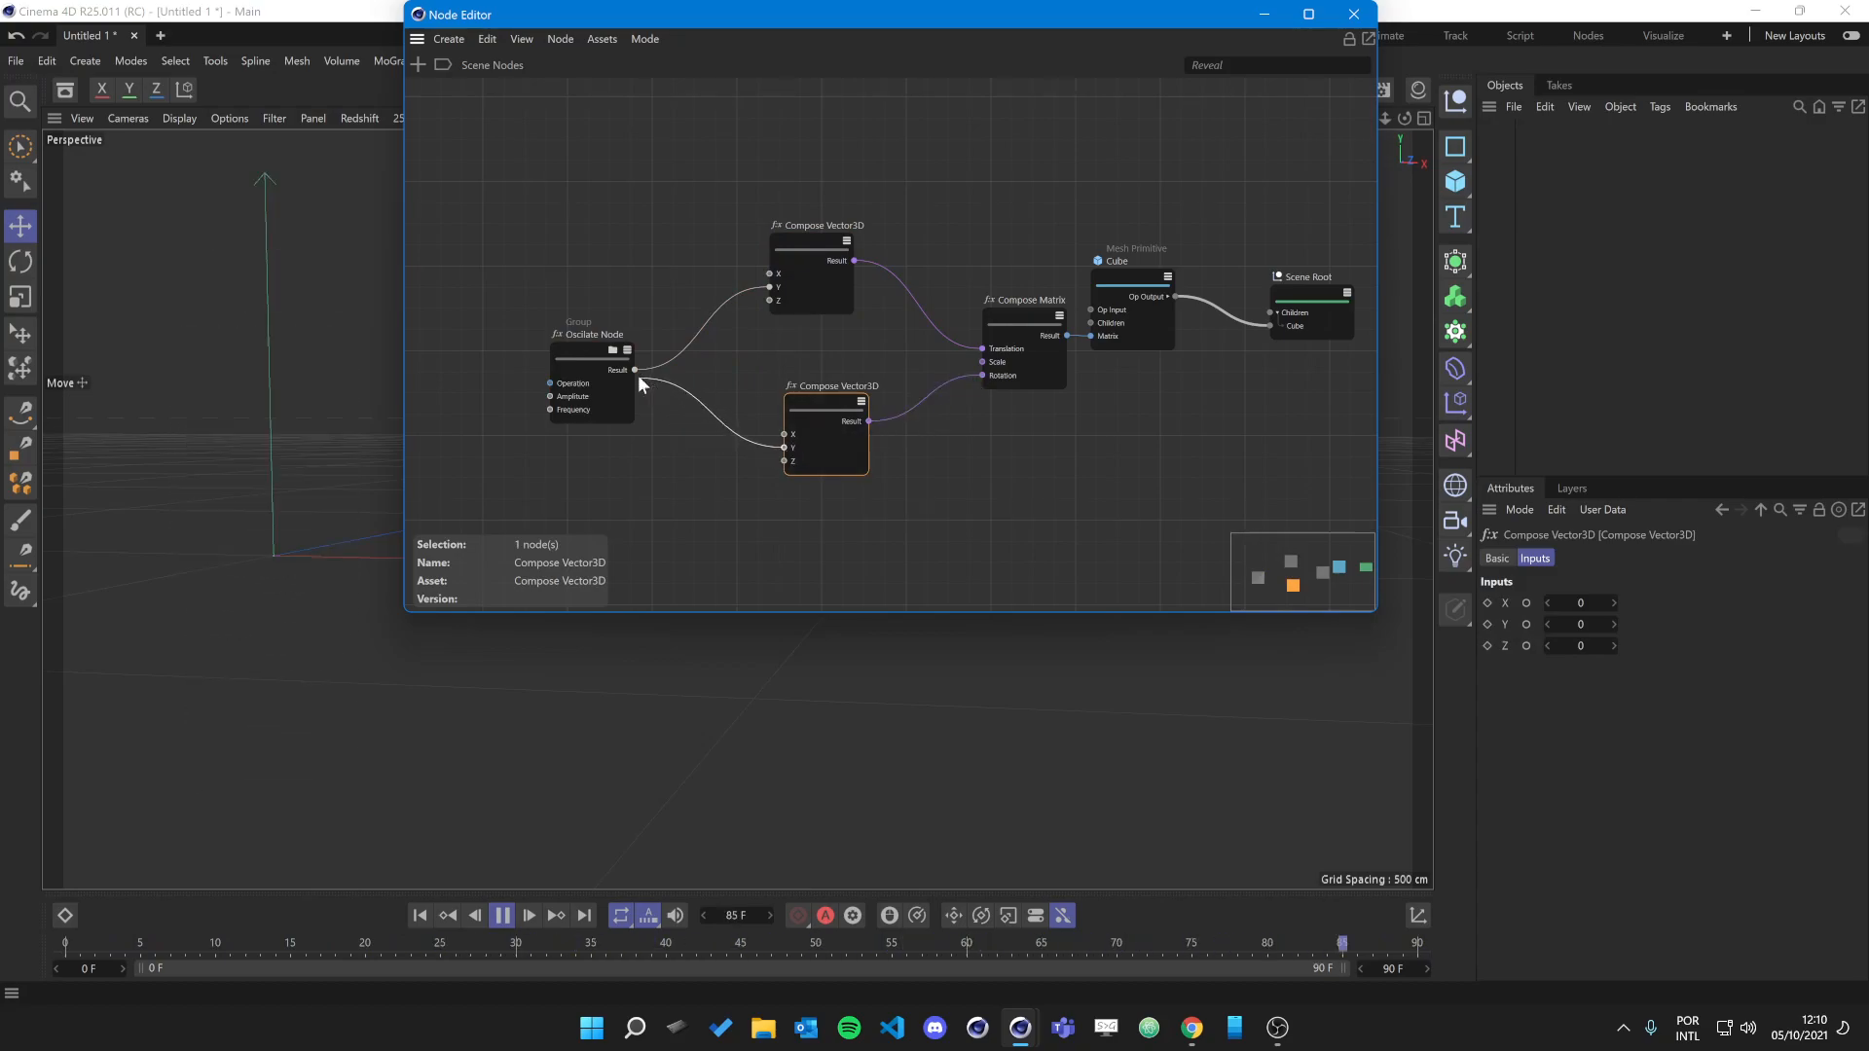
left_click(679, 470)
left_click(819, 401)
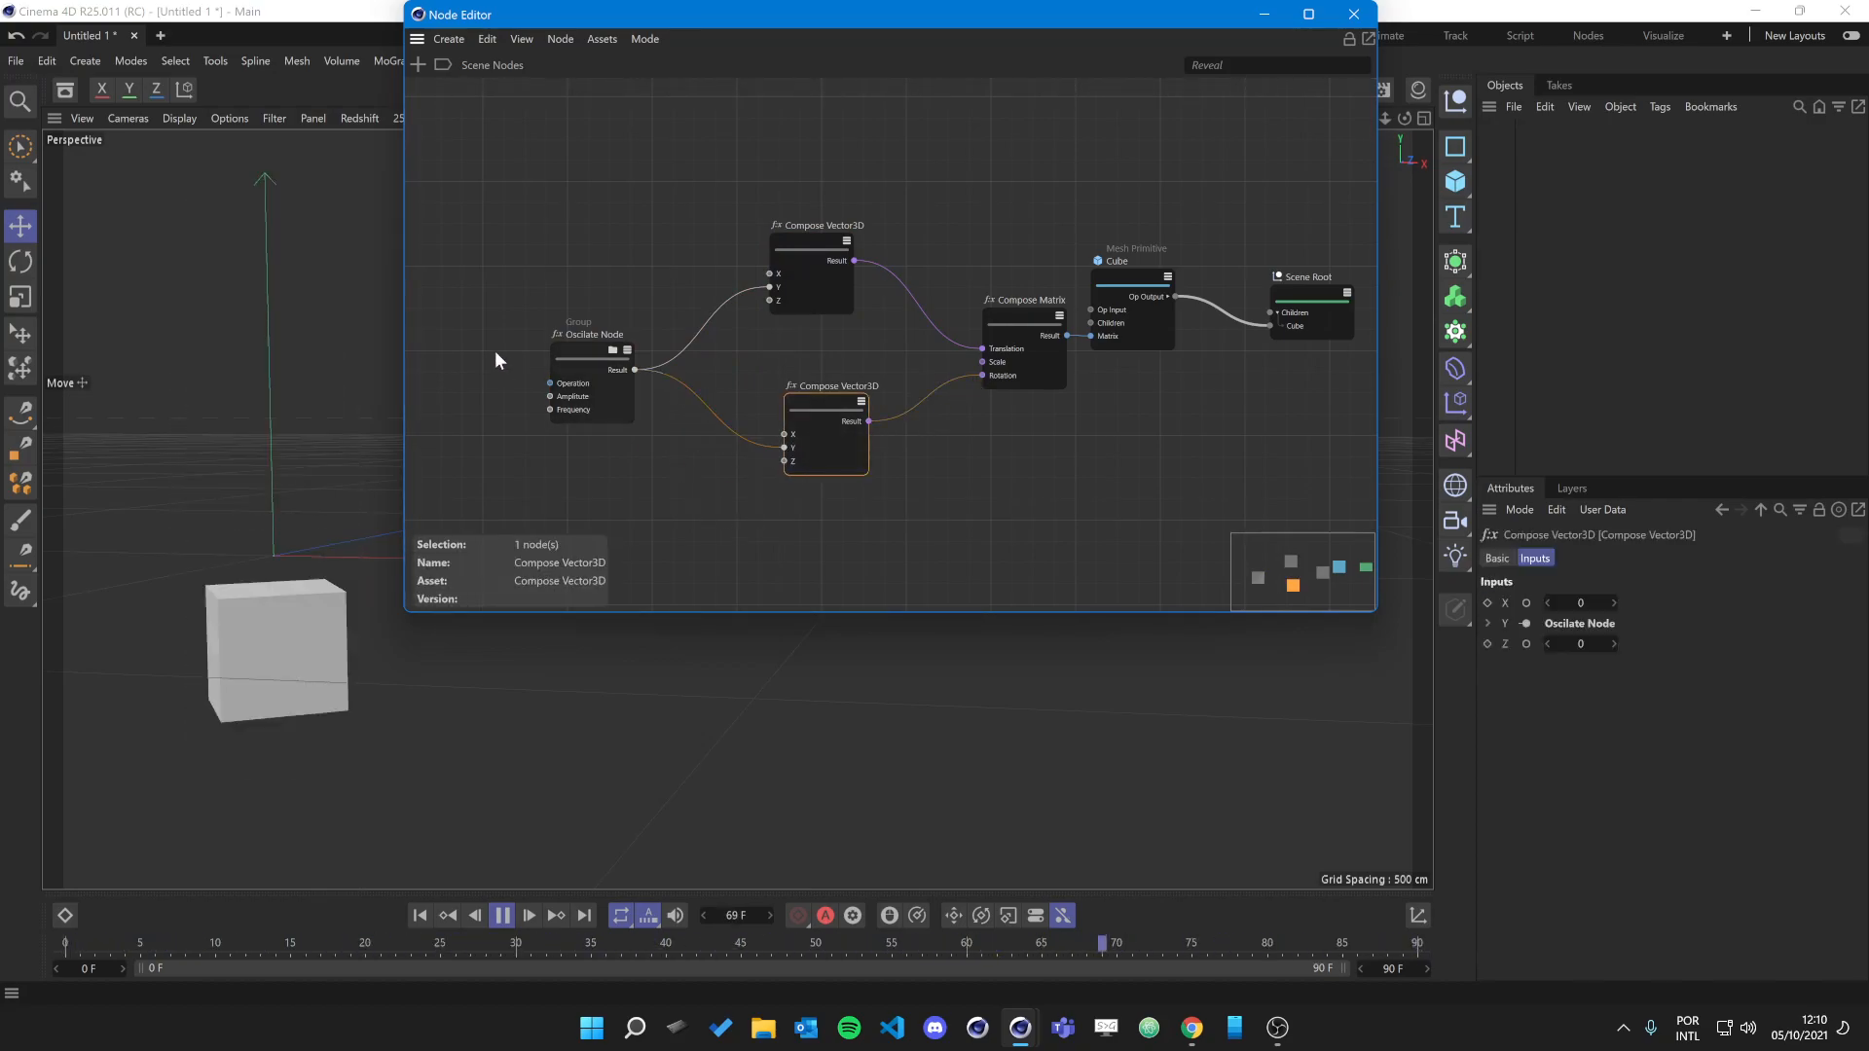
Set the Oscilate Node's Amplitude to 1, its Frequency to 1 and its Operation to Sin.
left_click(582, 367)
left_click(1589, 622)
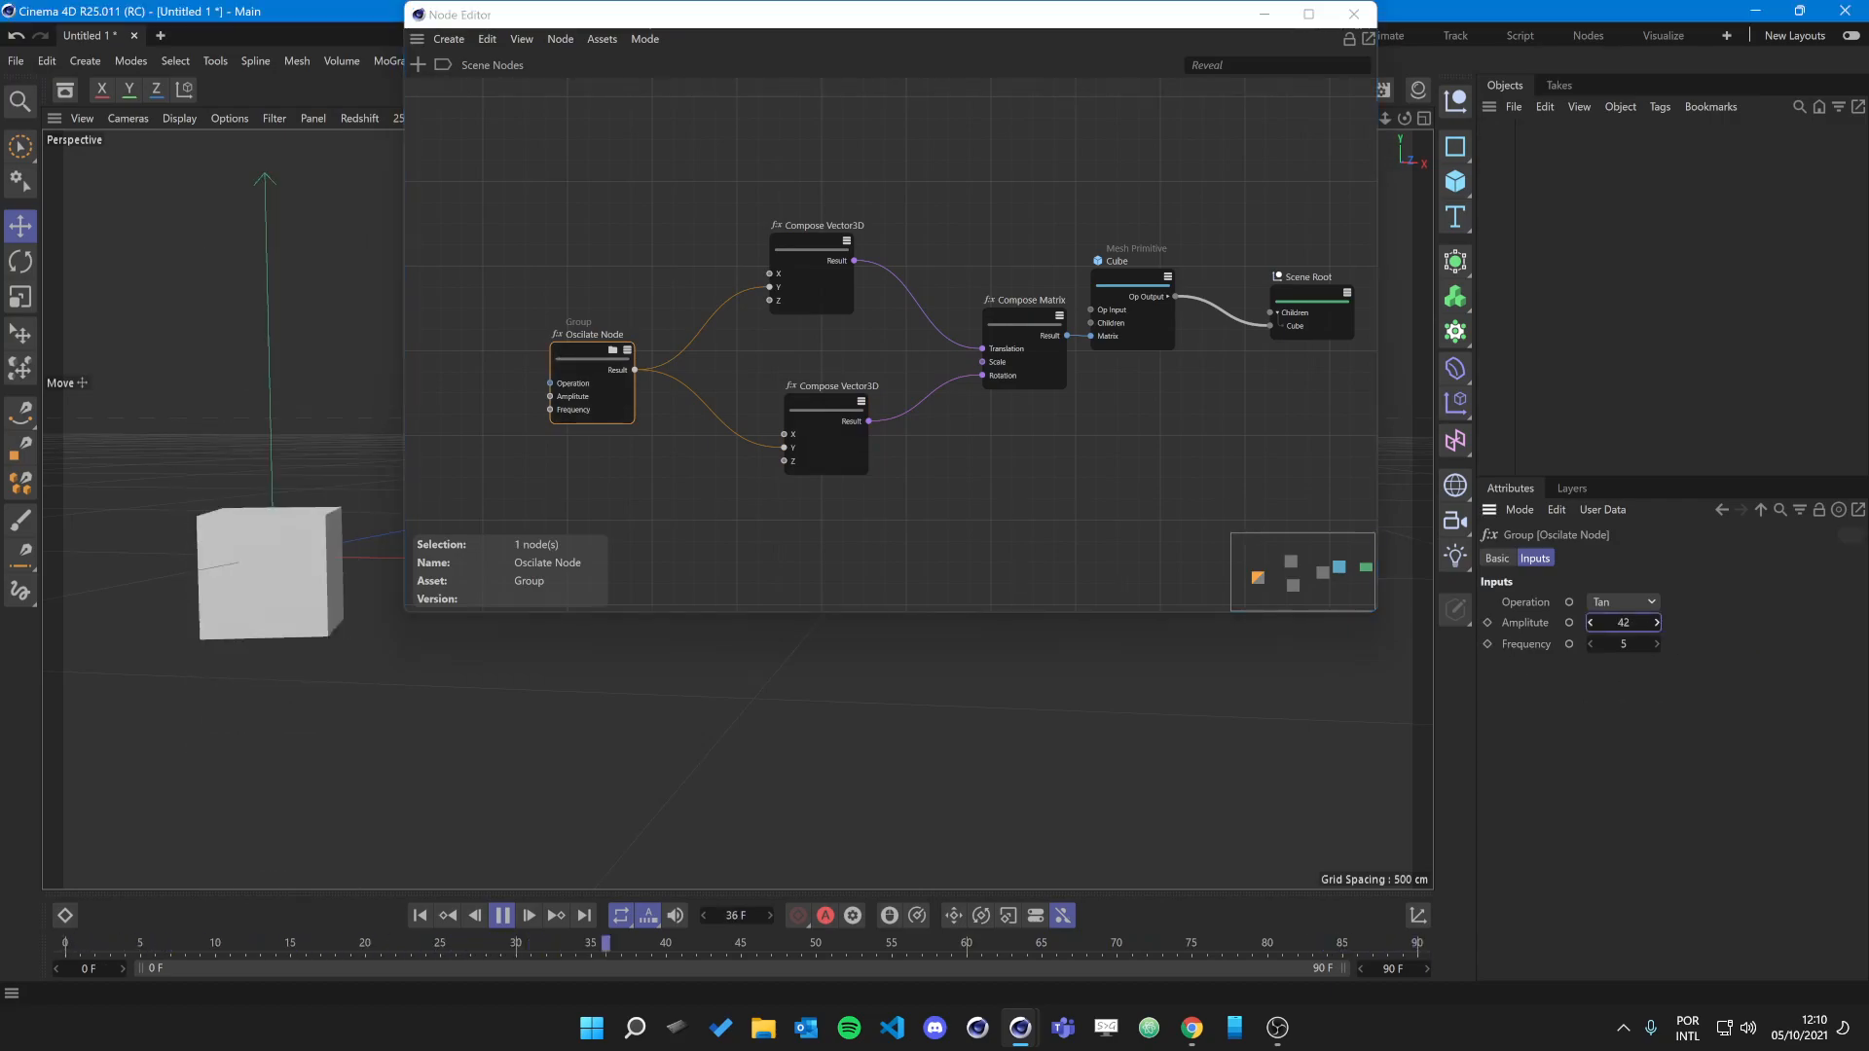
left_click(1622, 622)
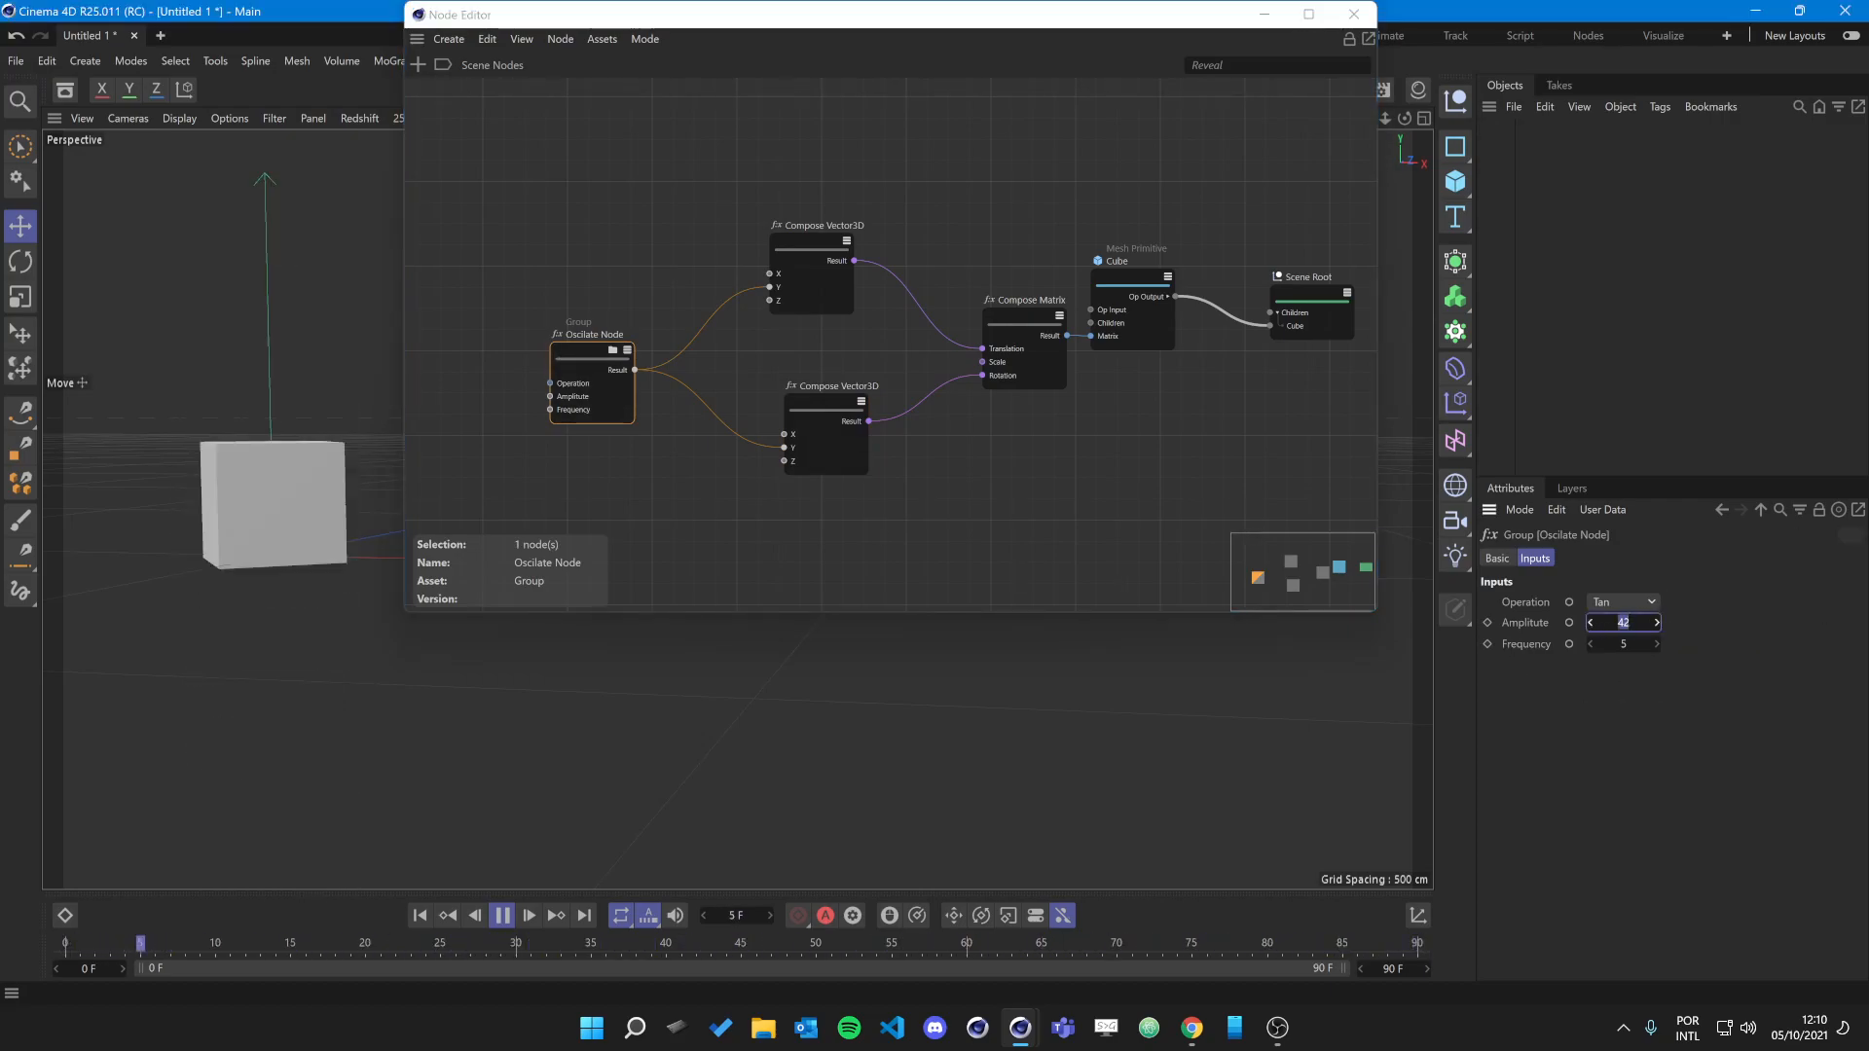
key("Tab")
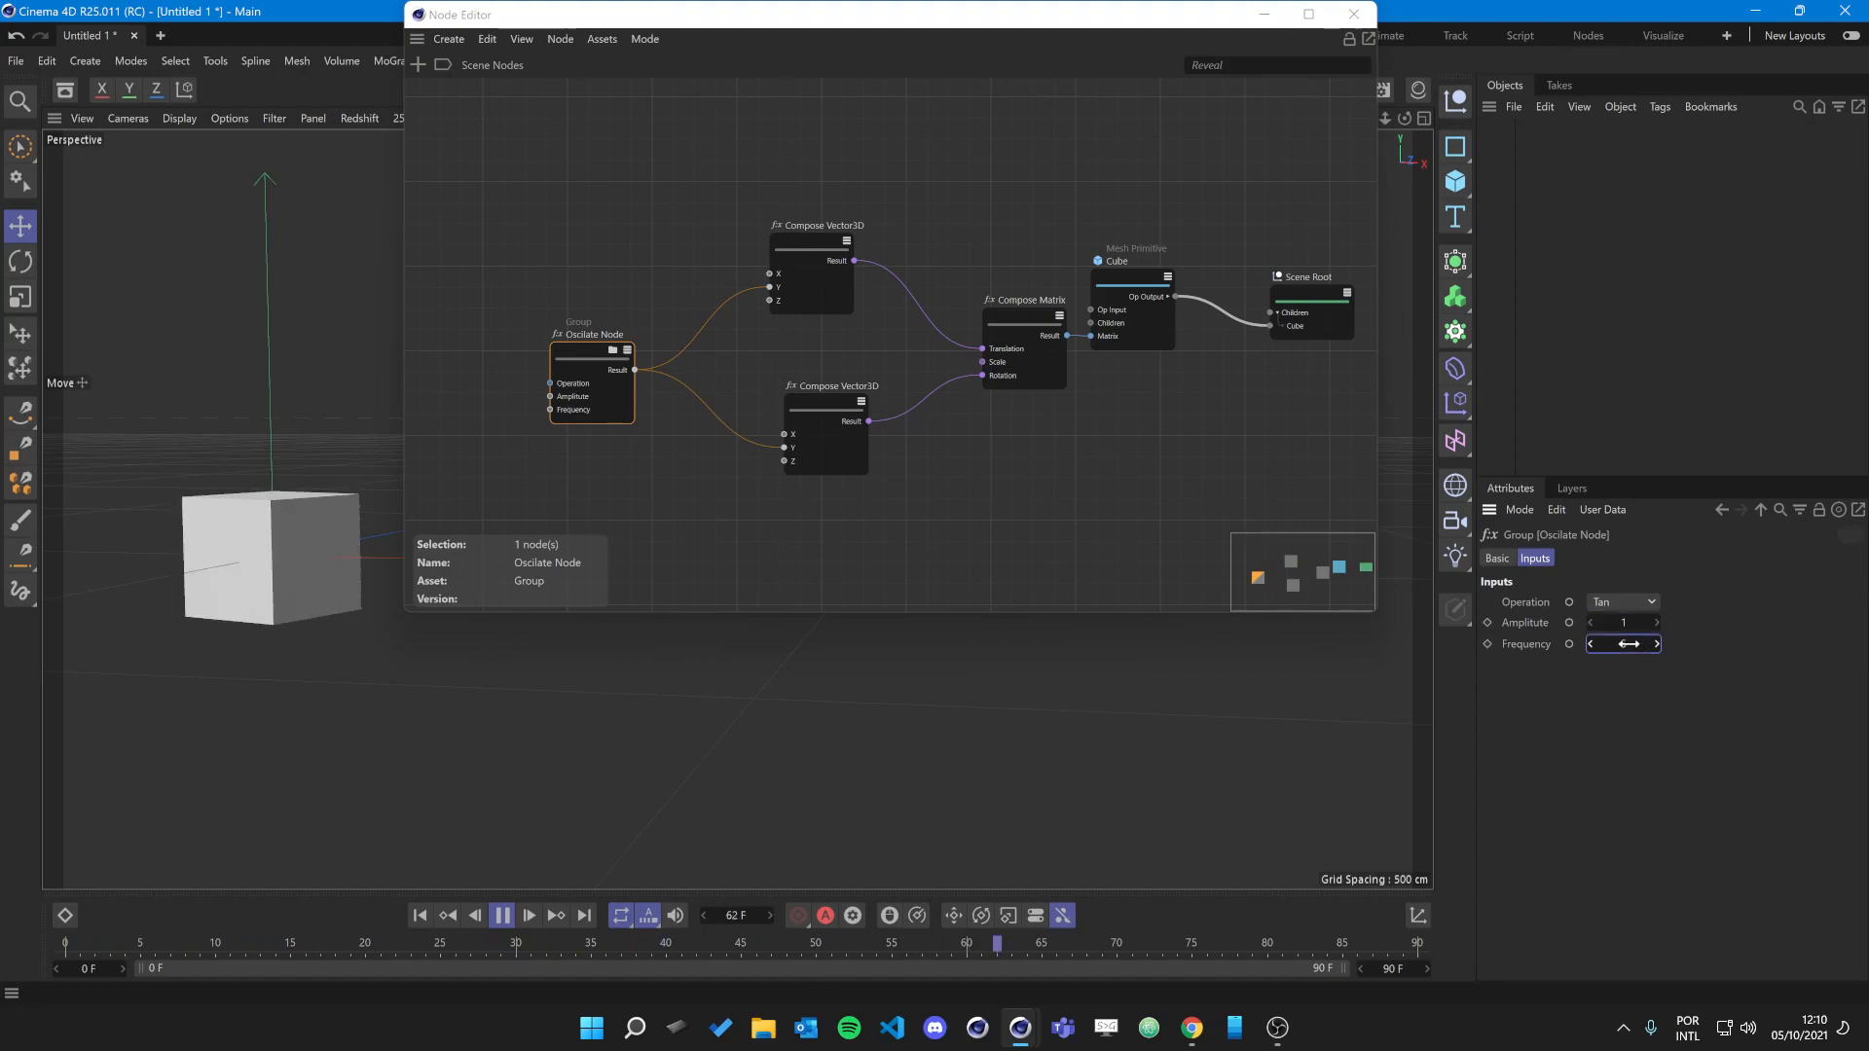
type("1")
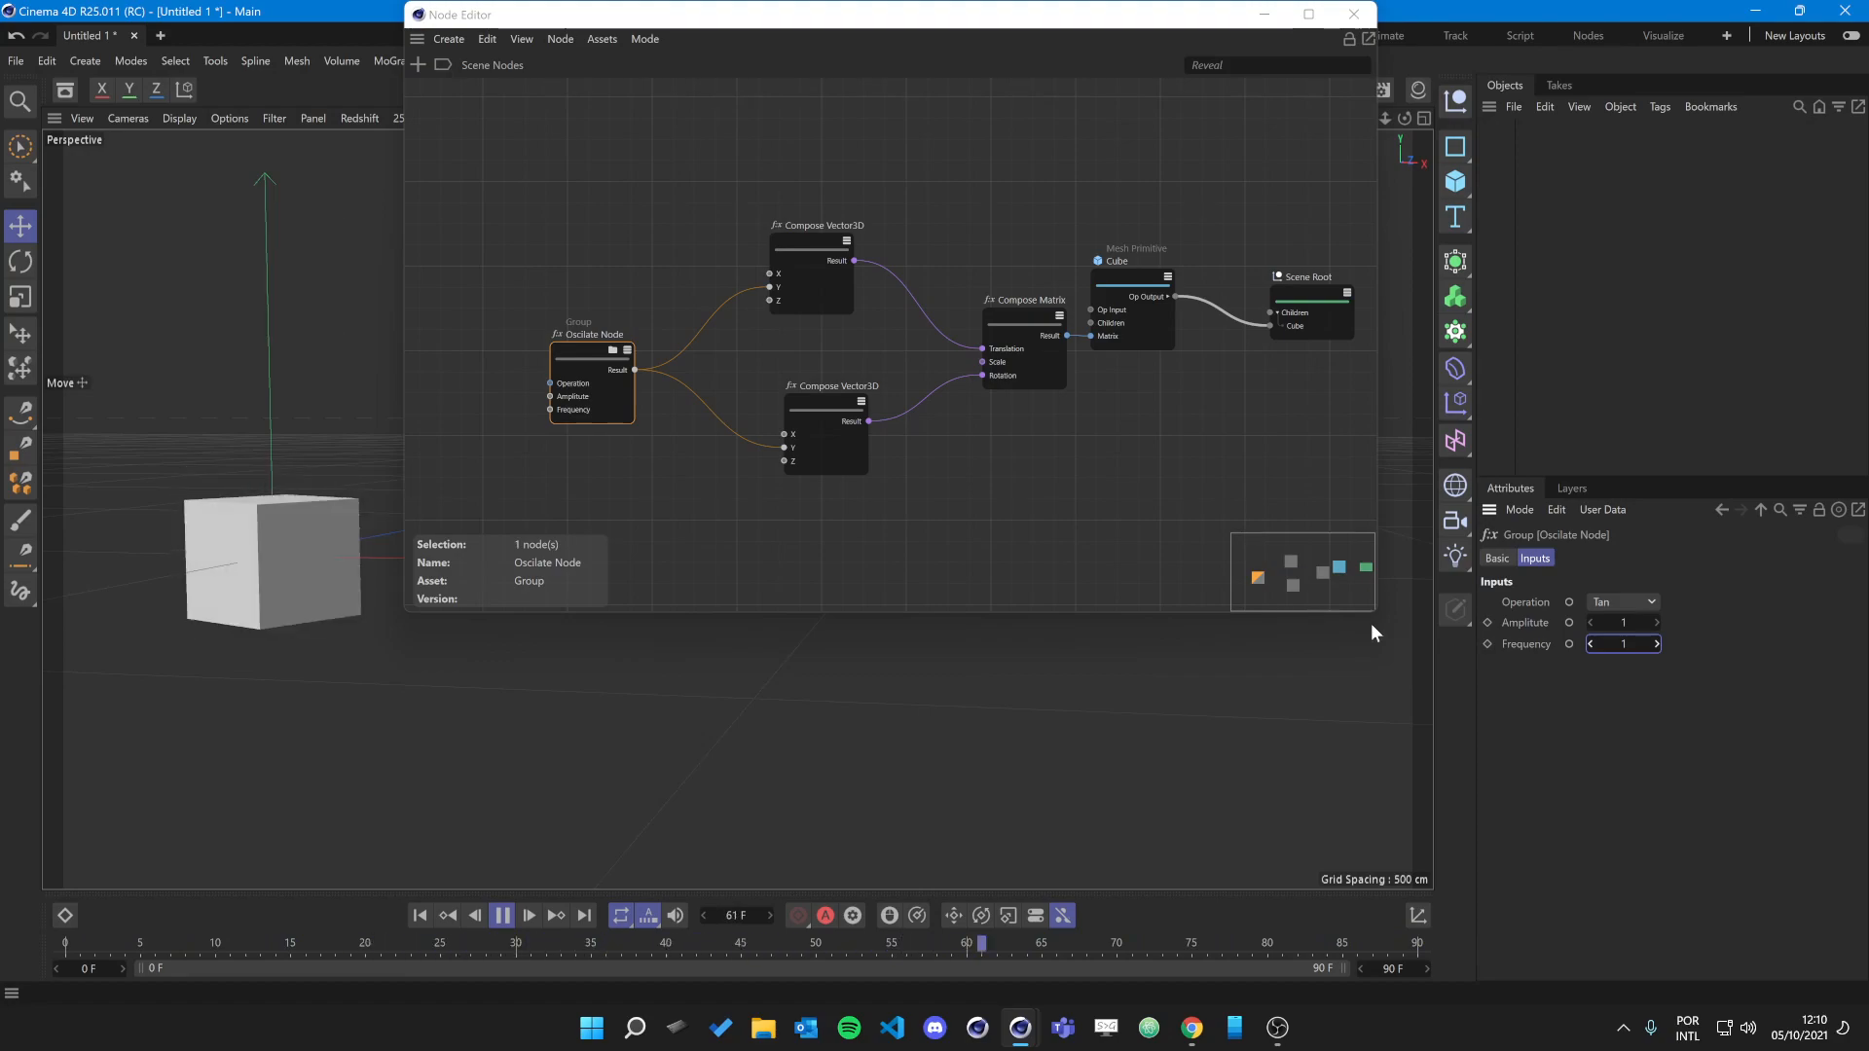
left_click(1620, 600)
left_click(1620, 649)
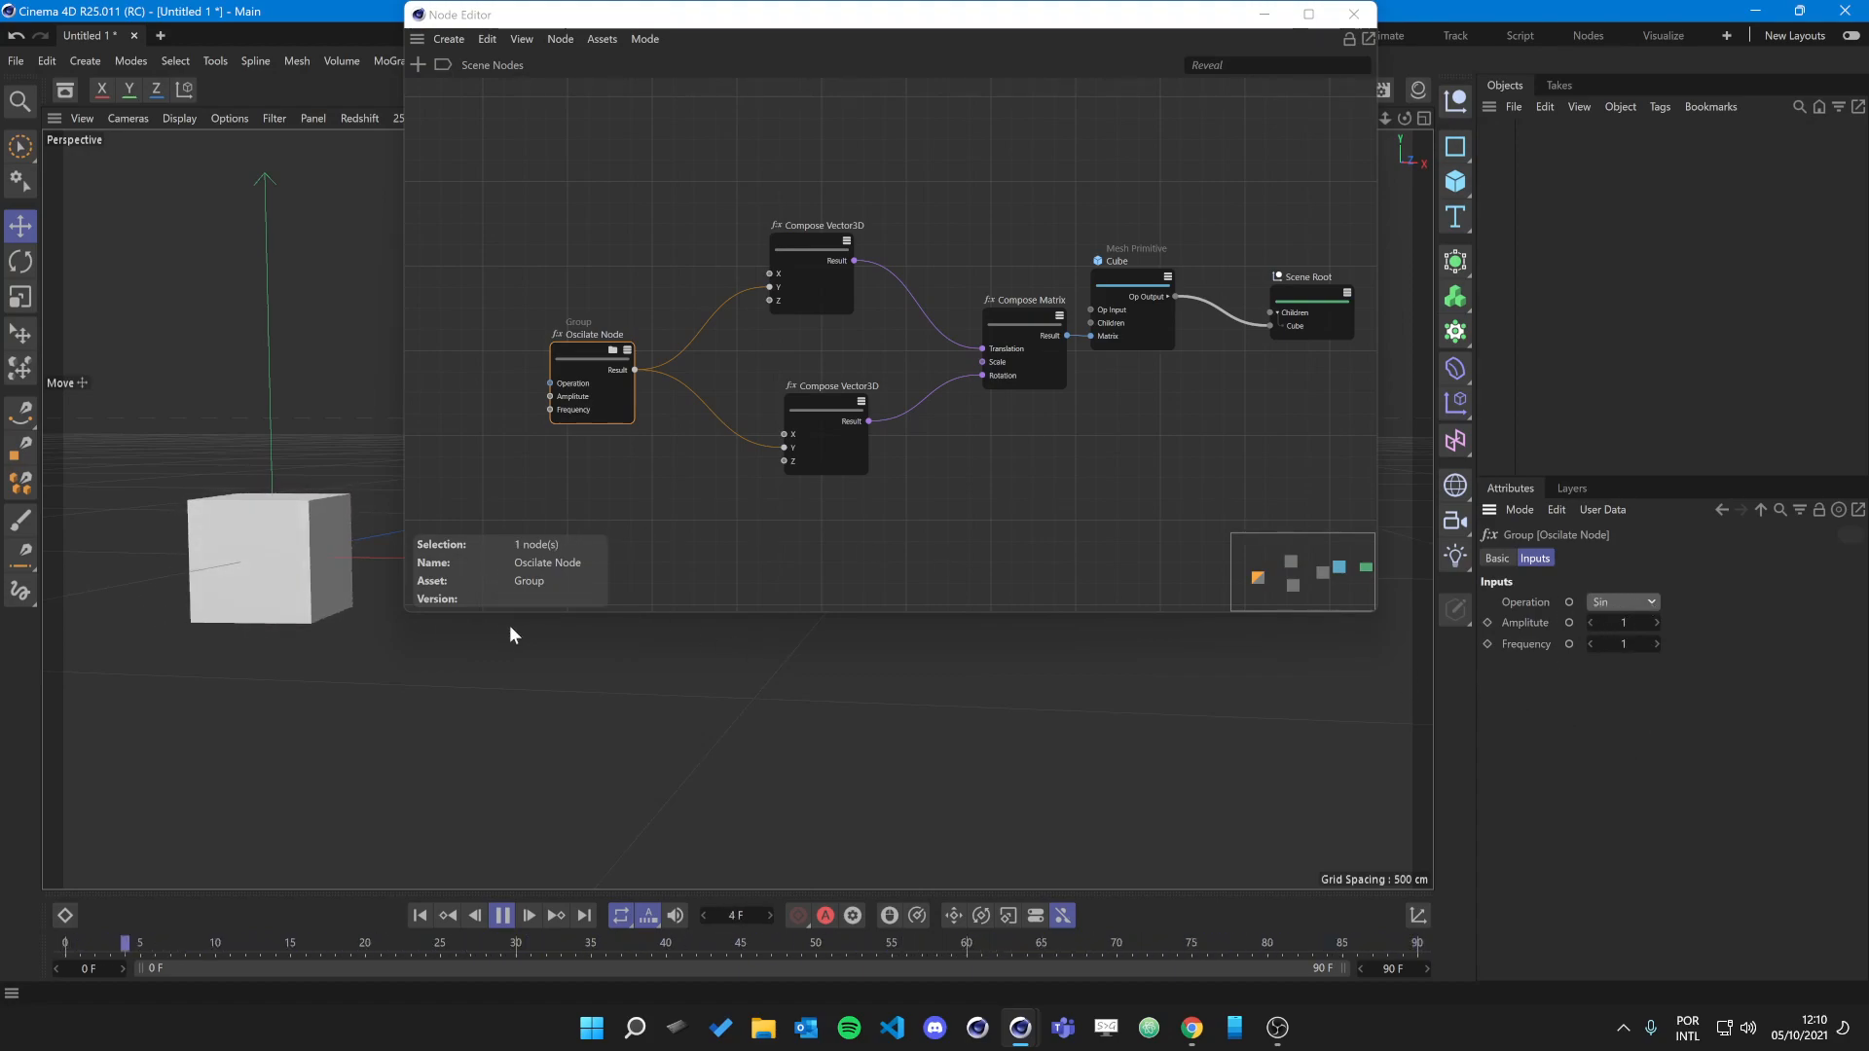
Tidy the node layout by stacking the two Compose Vector3D nodes closely and moving Oscilate Node further away from them.
left_click_drag(819, 400, 796, 354)
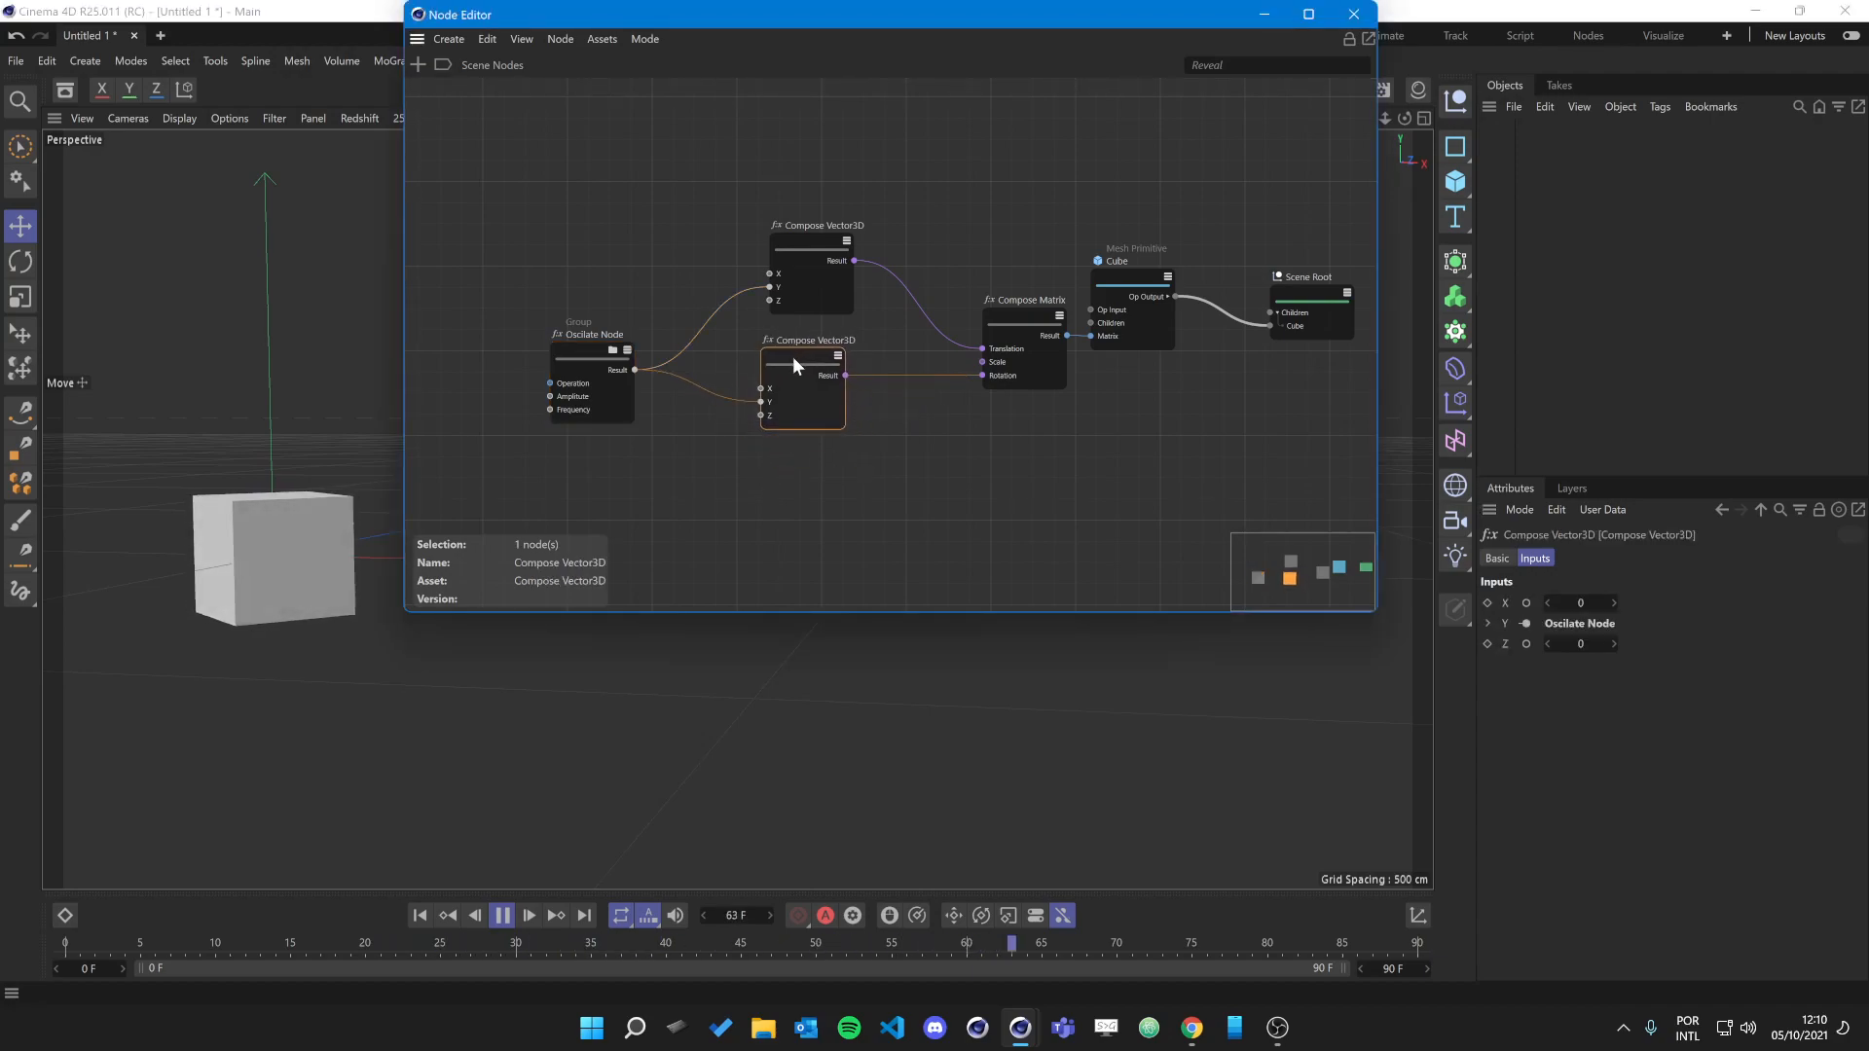
left_click_drag(565, 352, 546, 351)
left_click_drag(803, 253, 790, 278)
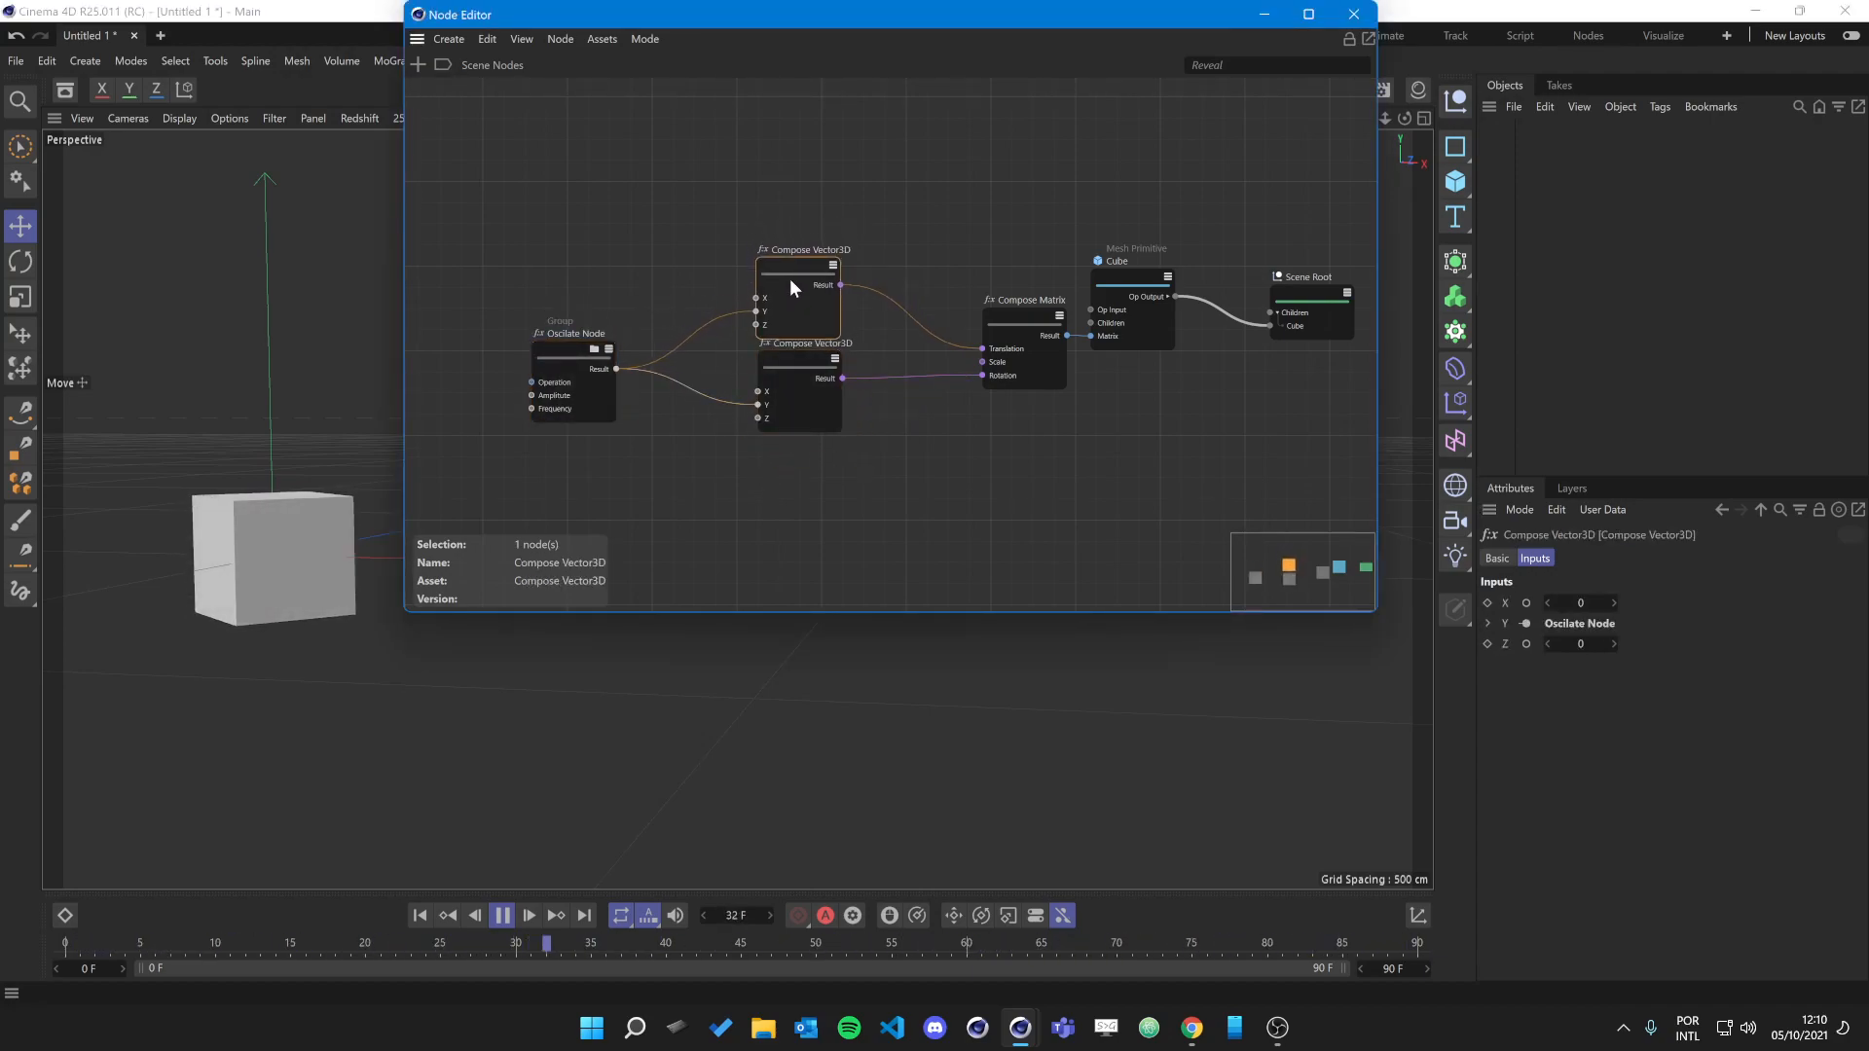
left_click_drag(581, 354, 565, 317)
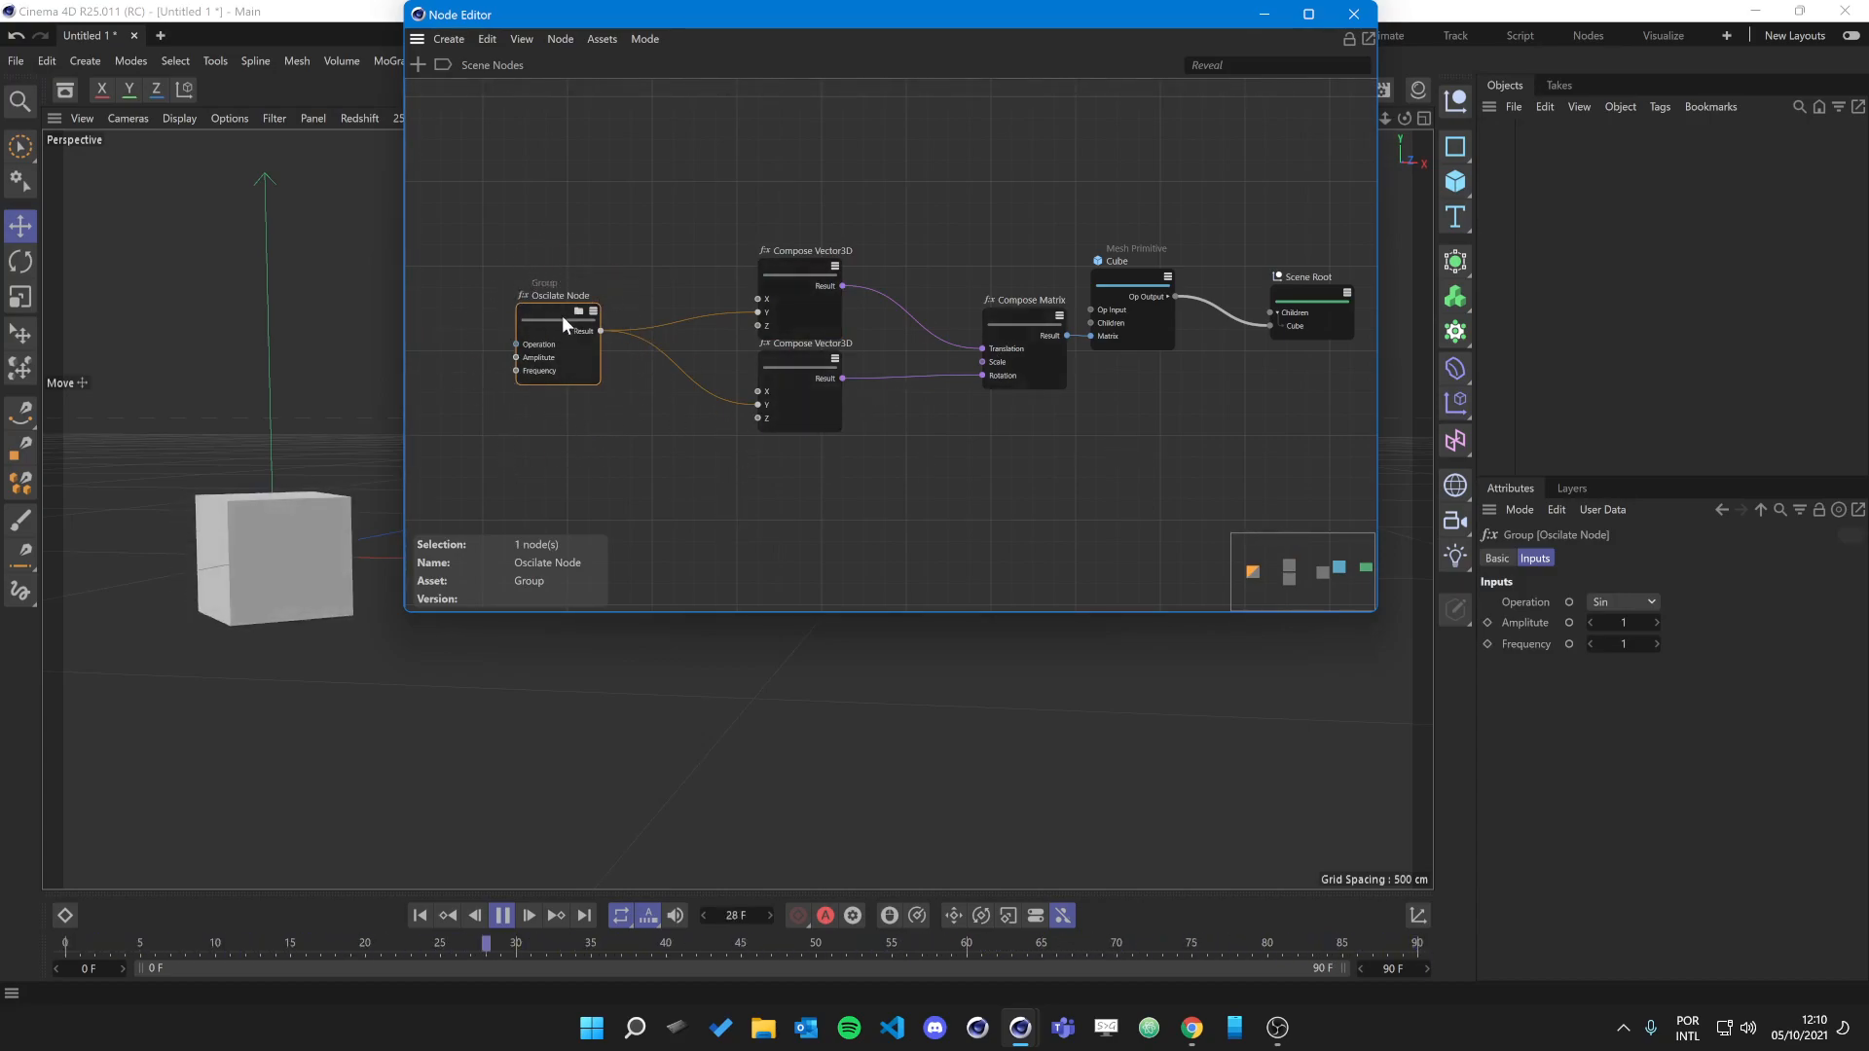
left_click(582, 331)
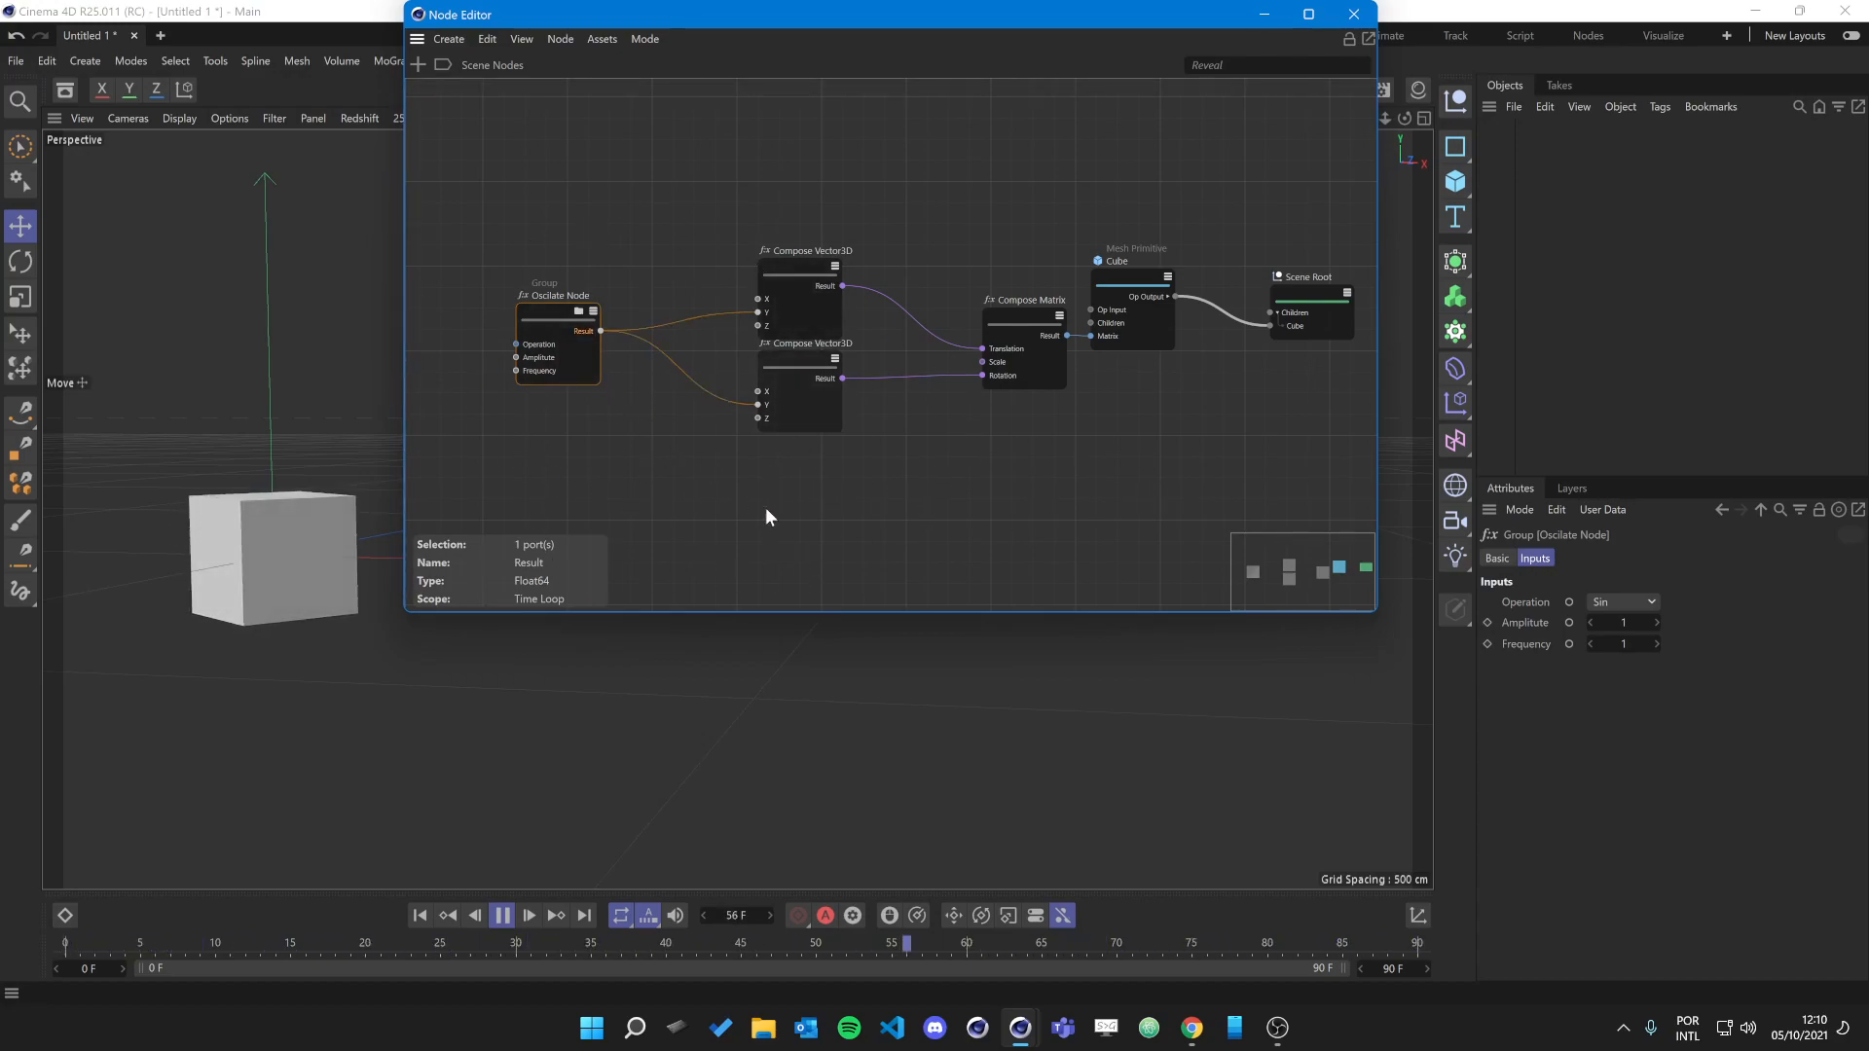
left_click_drag(531, 315, 548, 390)
left_click(668, 459)
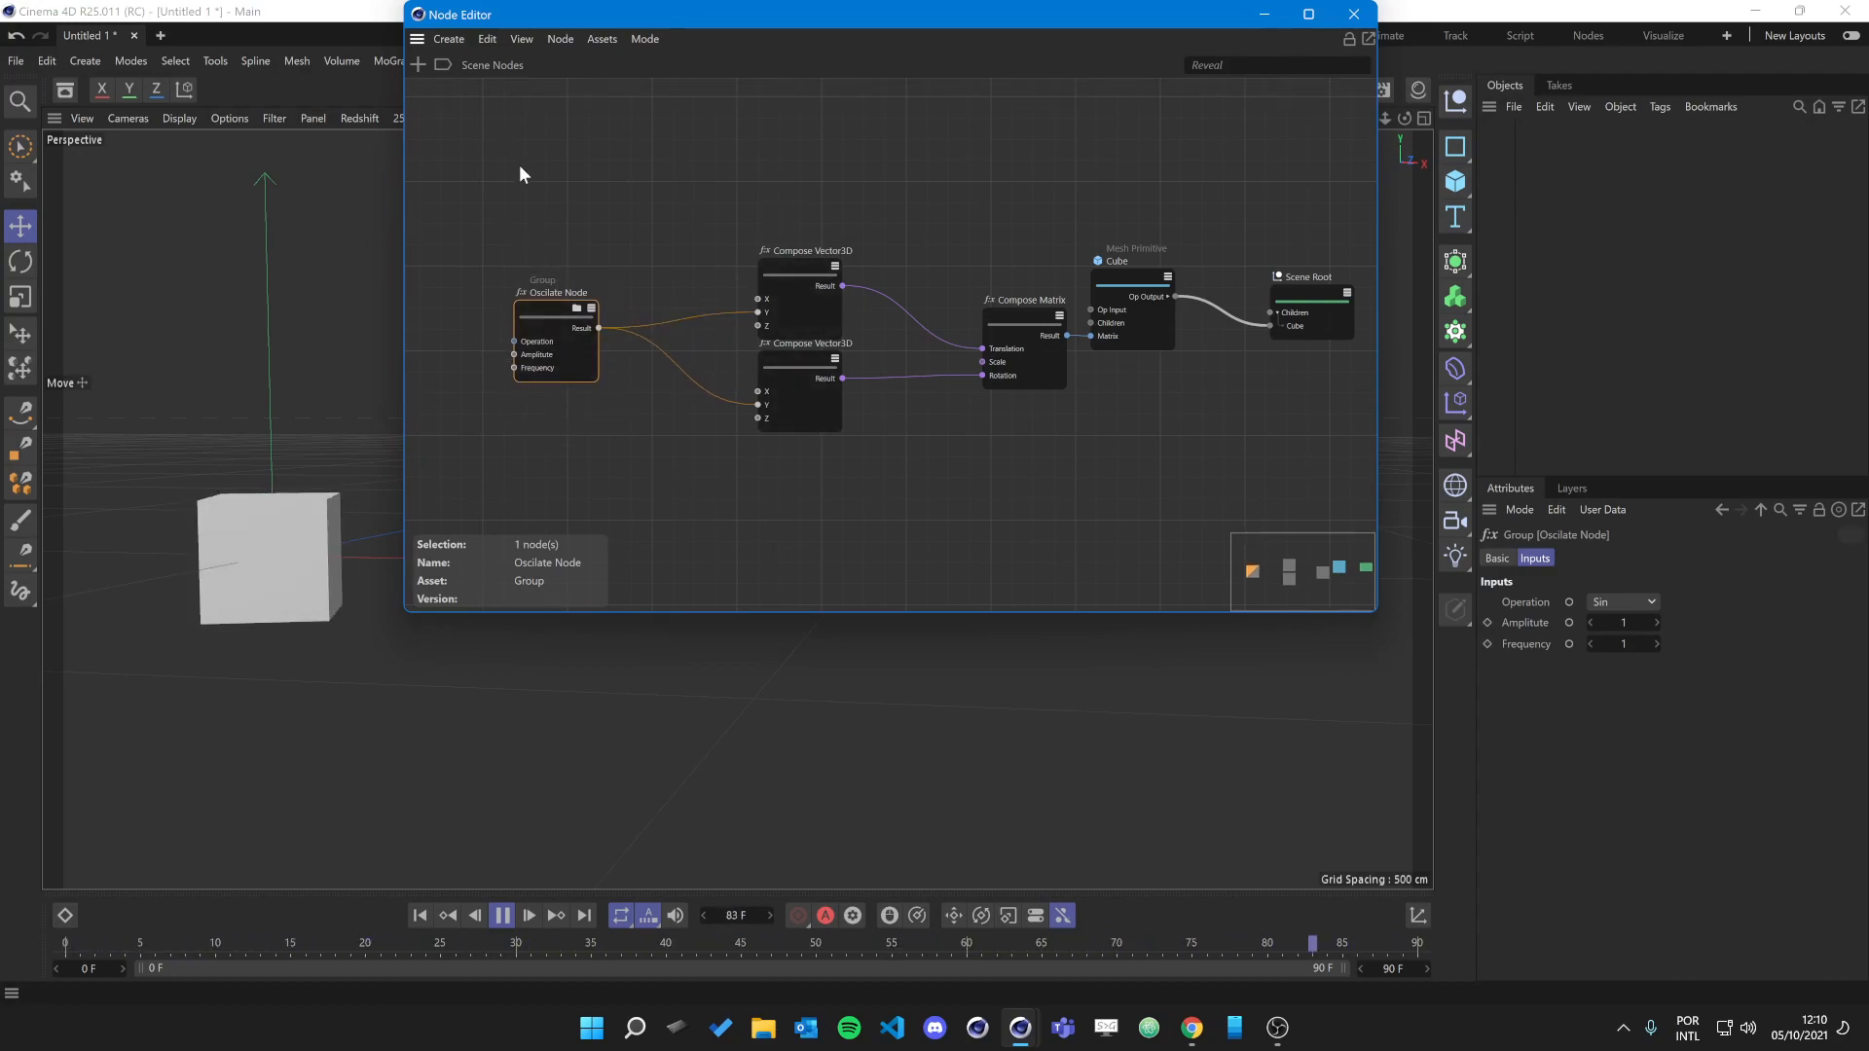
Start saving the Oscilate Node group as an asset, keeping its name, version 1.0 and the Preferences database.
left_click(575, 465)
left_click(545, 327)
left_click(601, 40)
left_click(646, 141)
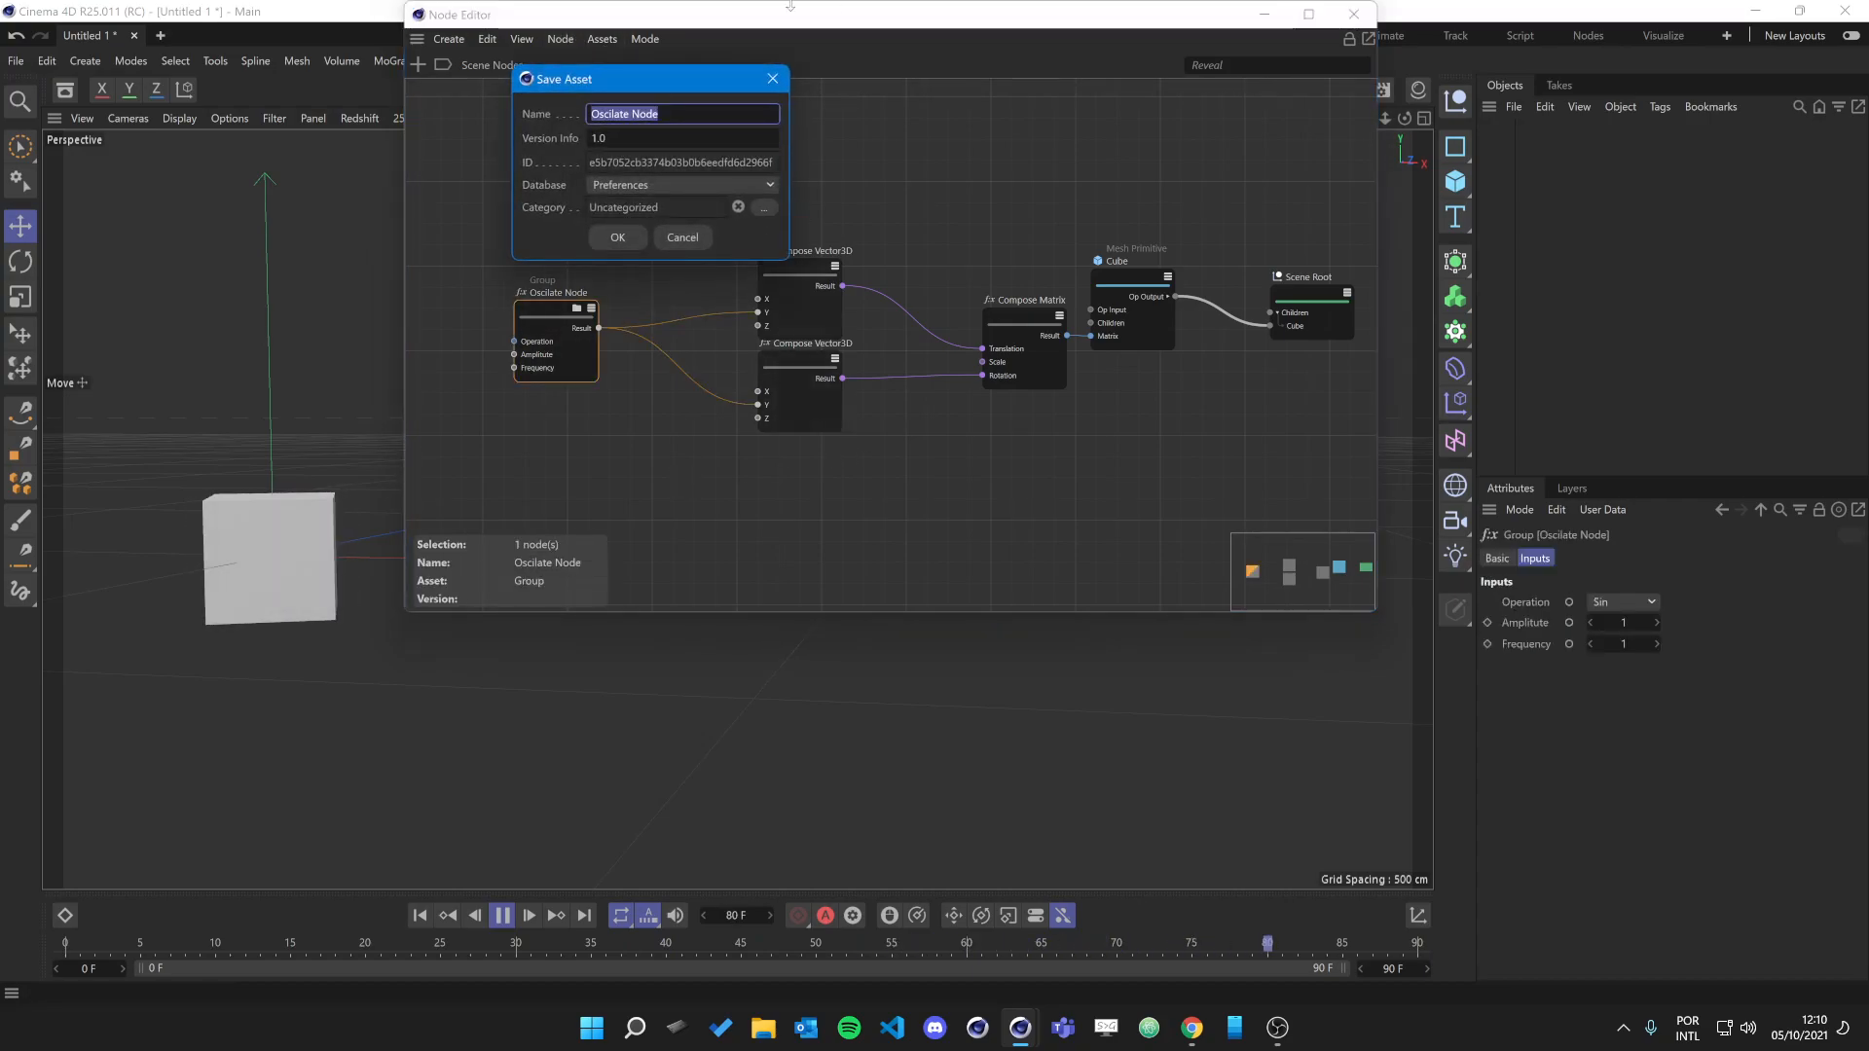
left_click(759, 185)
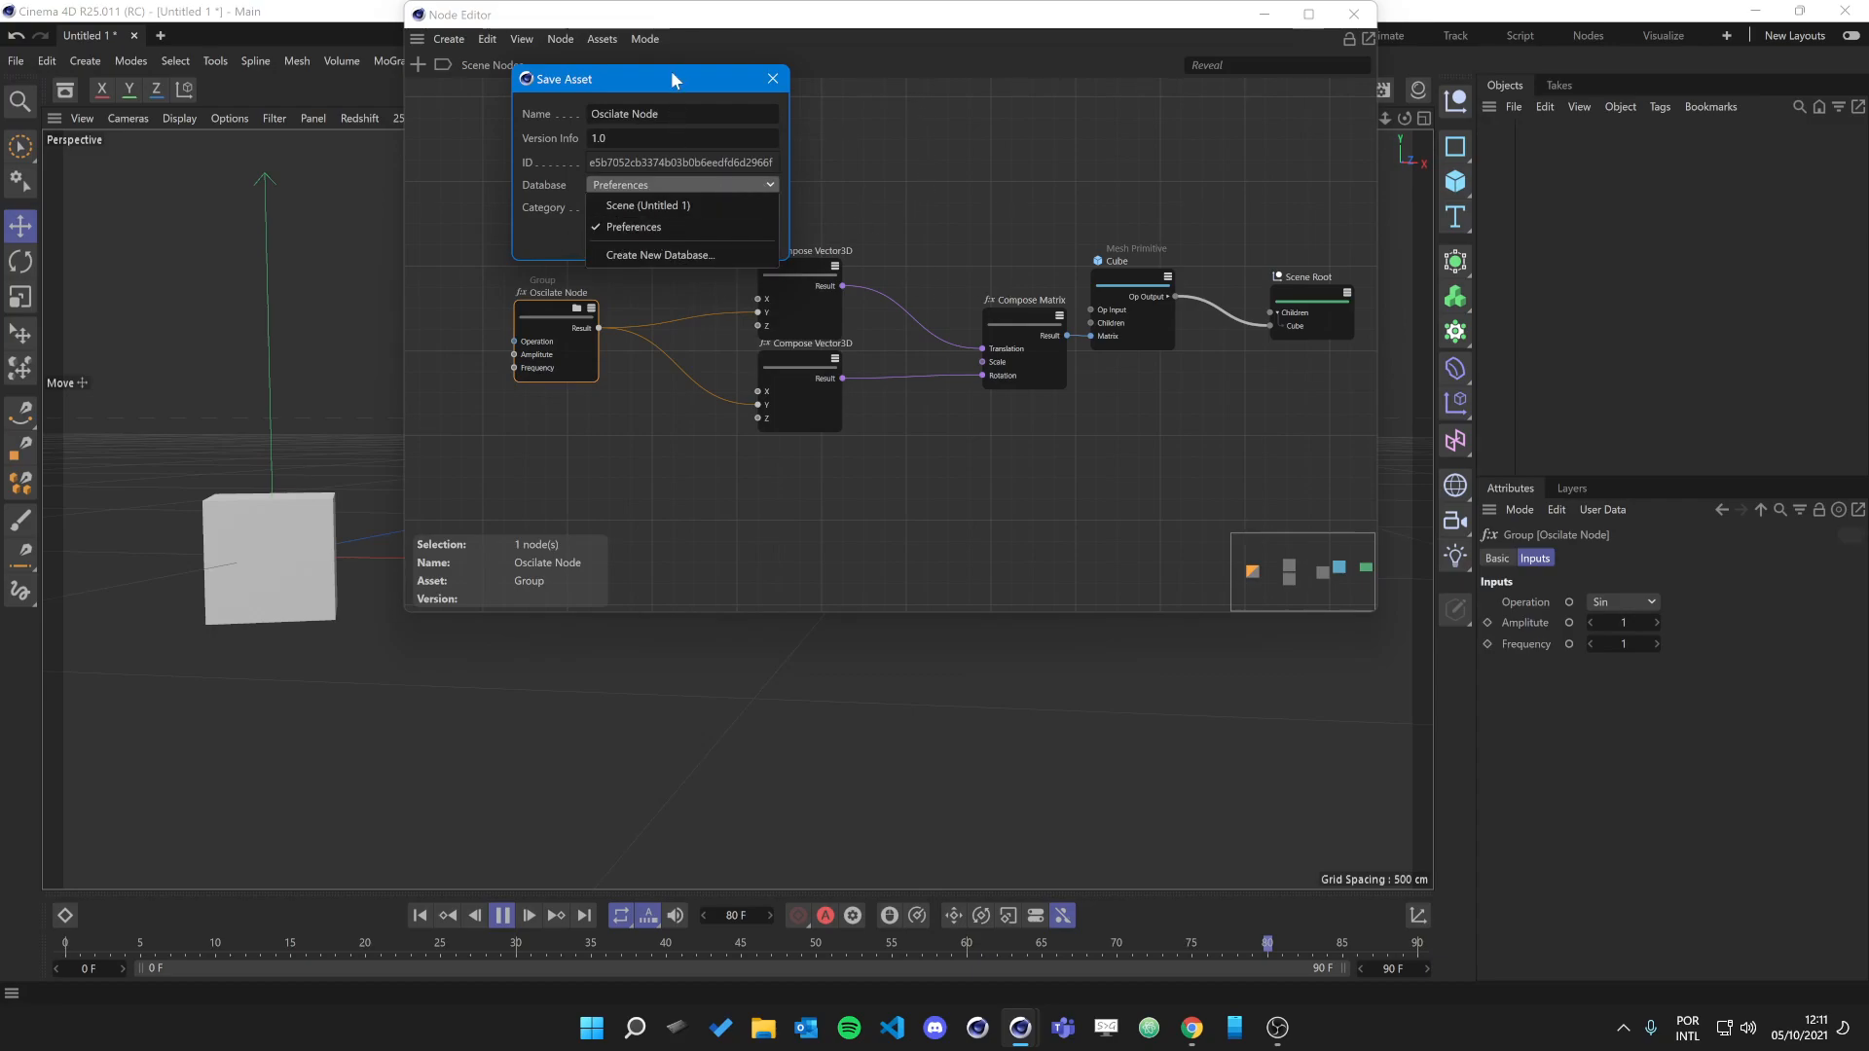
left_click(522, 239)
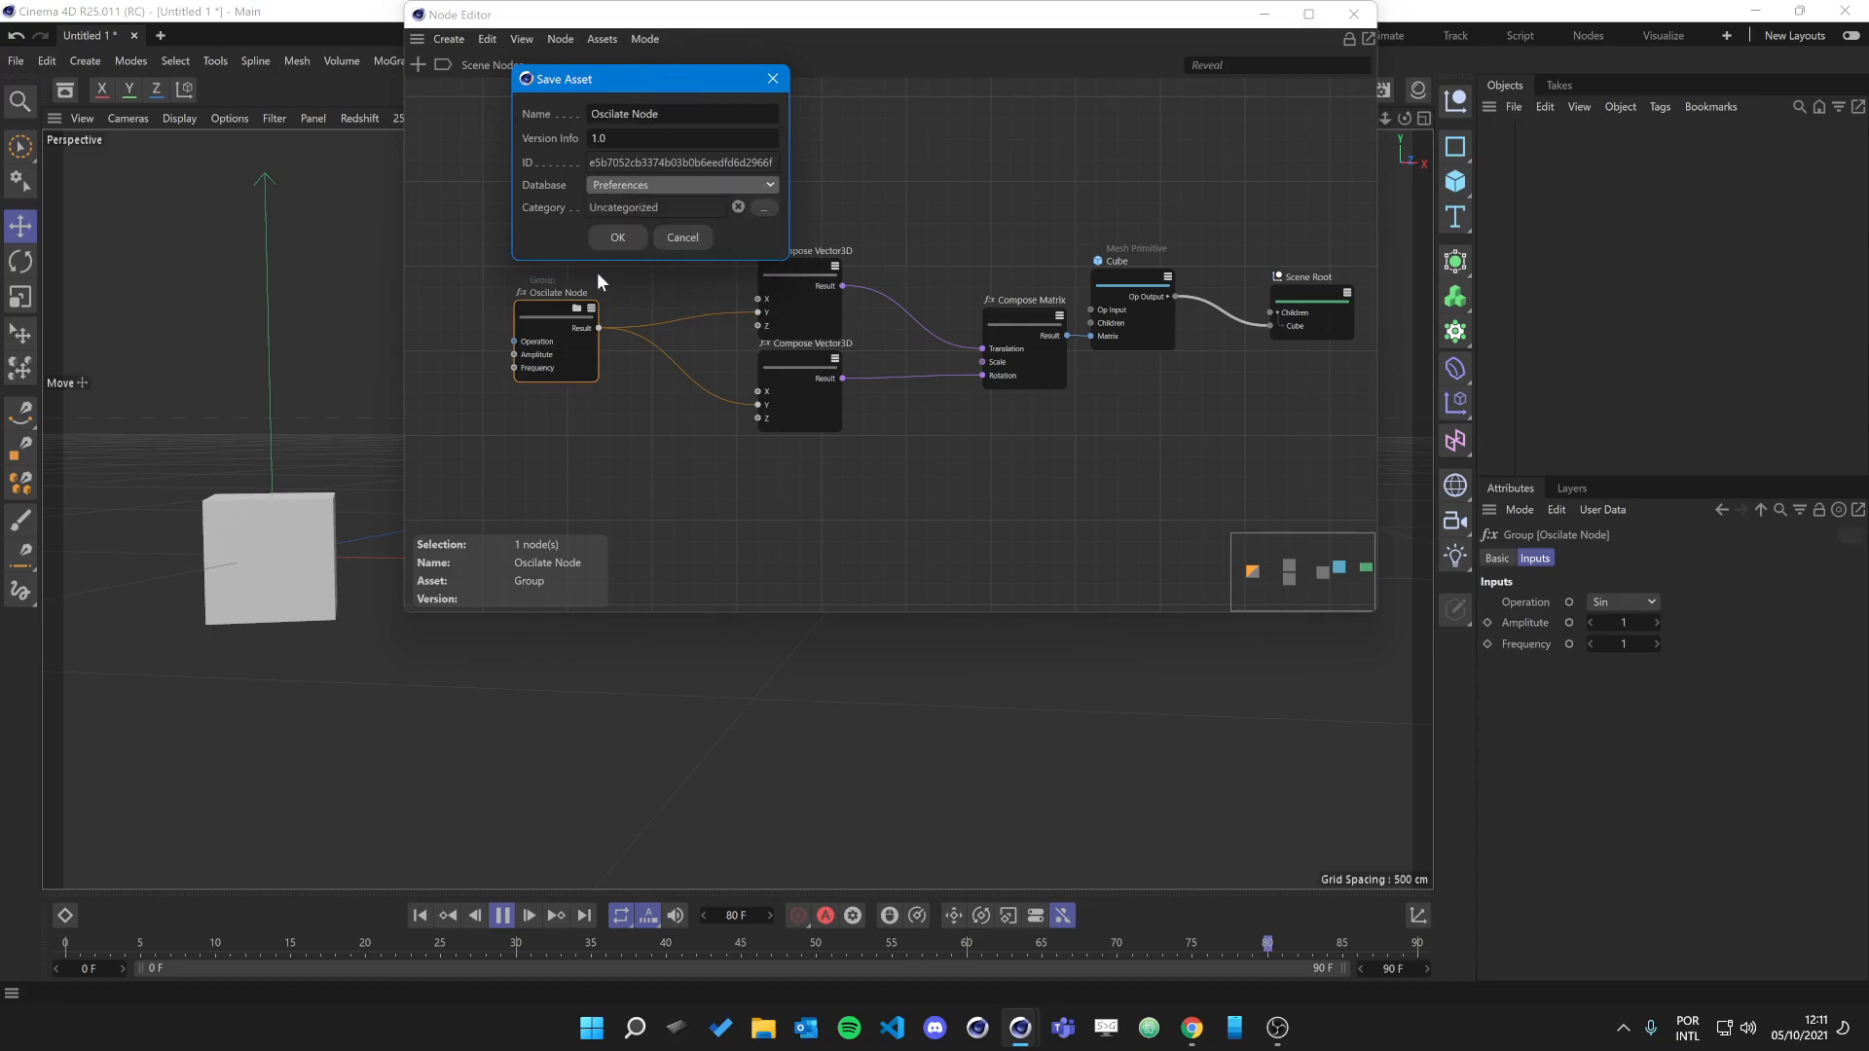
Assign the asset to the Utility category under Nodes and save it.
left_click(761, 209)
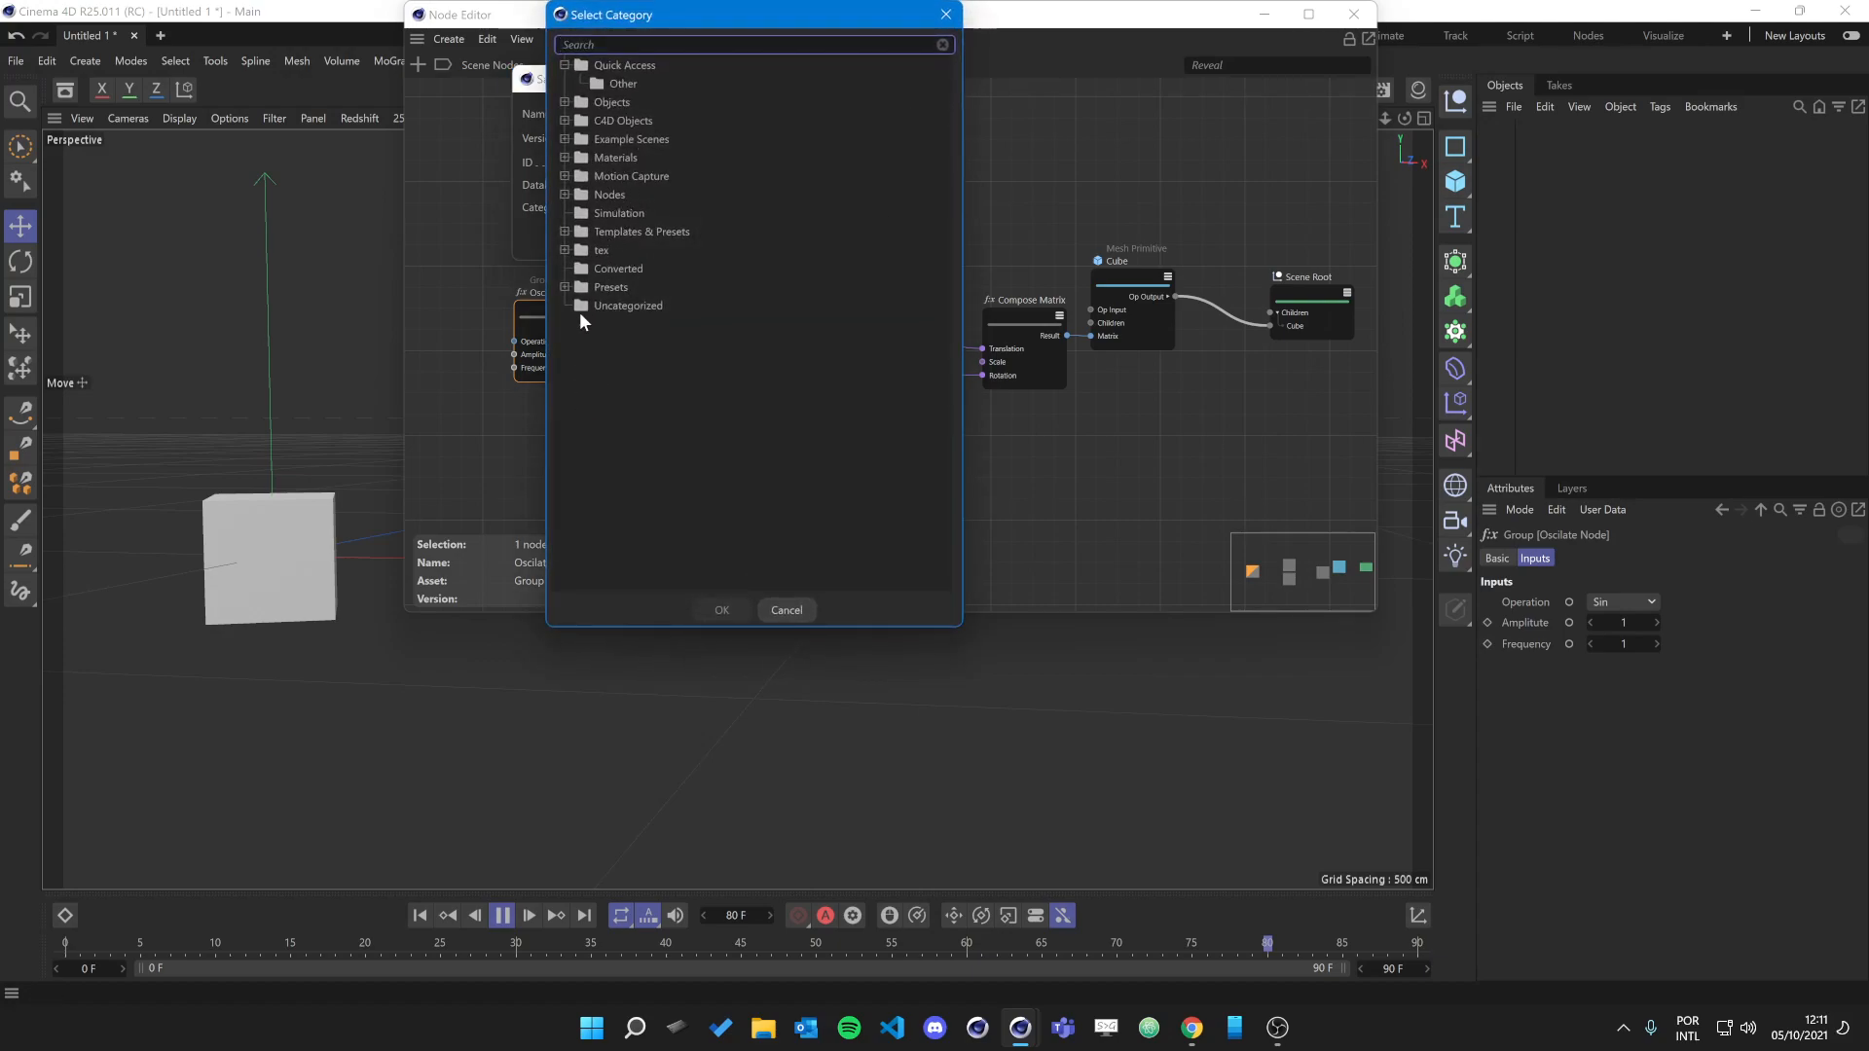
left_click(598, 193)
left_click(565, 194)
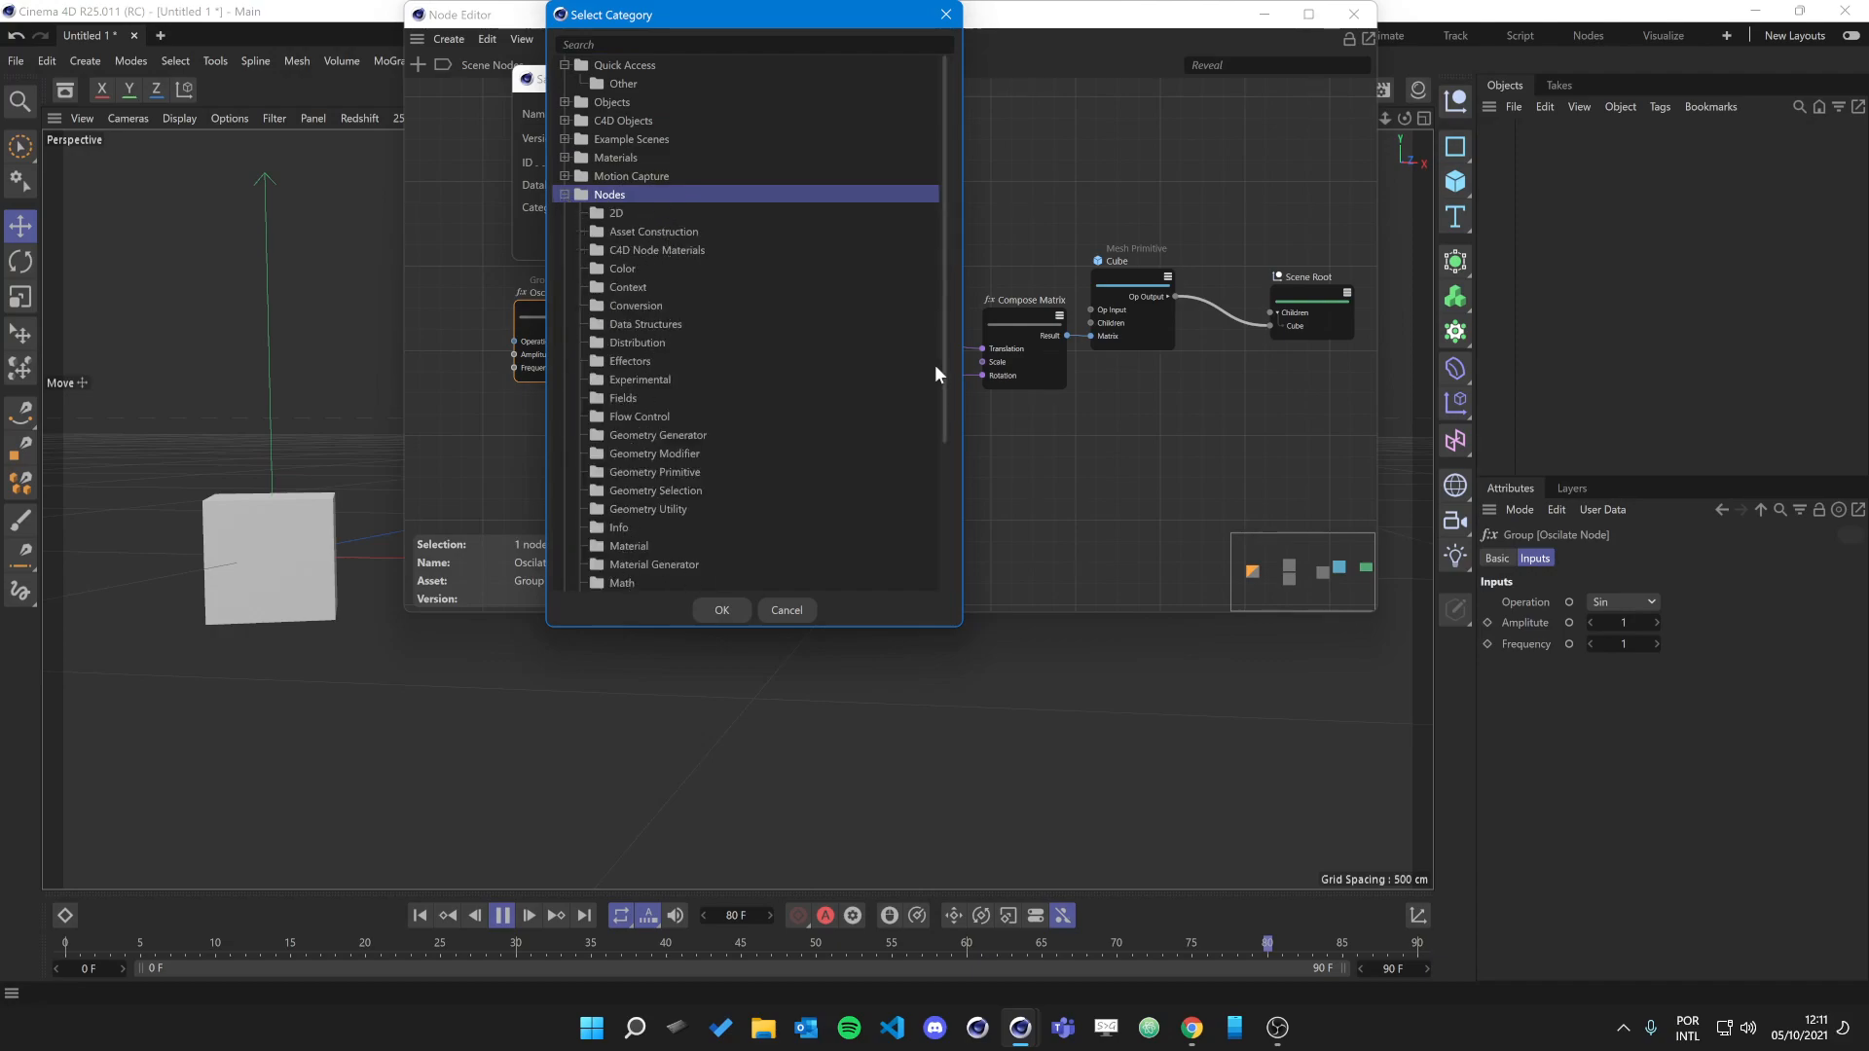
left_click_drag(942, 366, 935, 508)
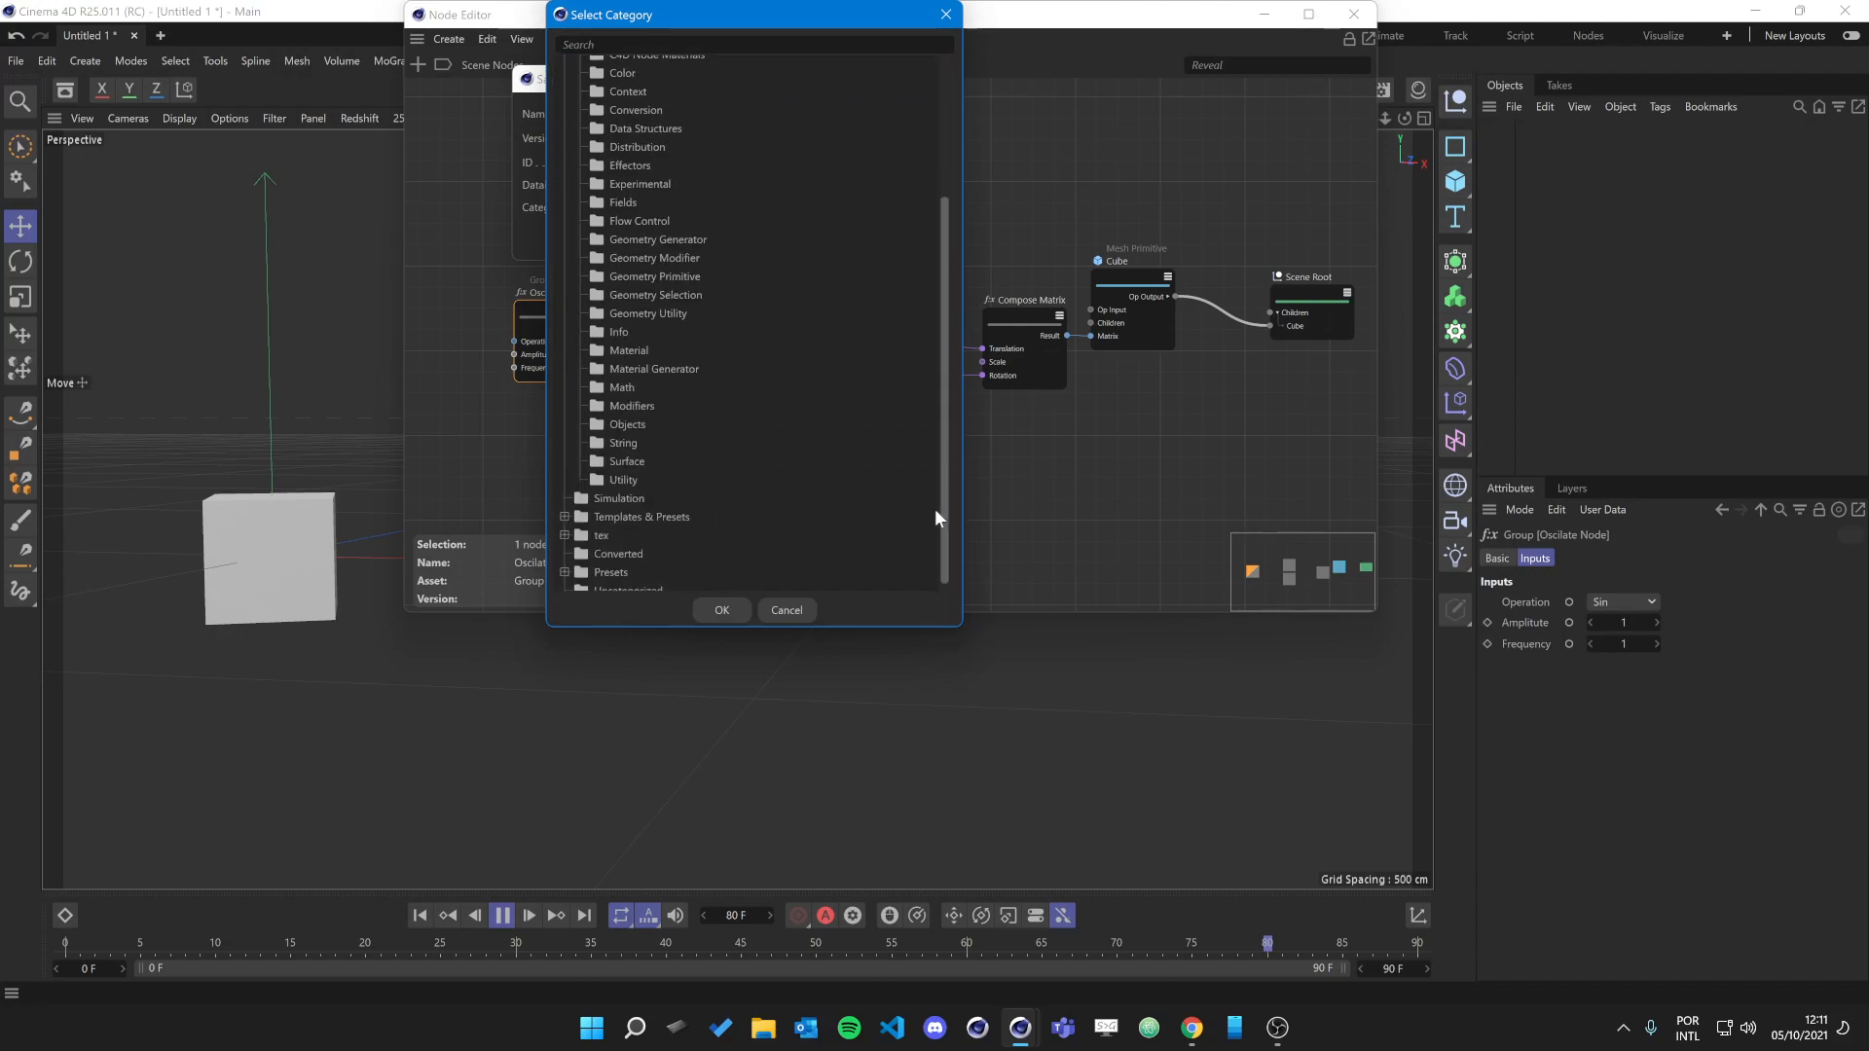
left_click(627, 480)
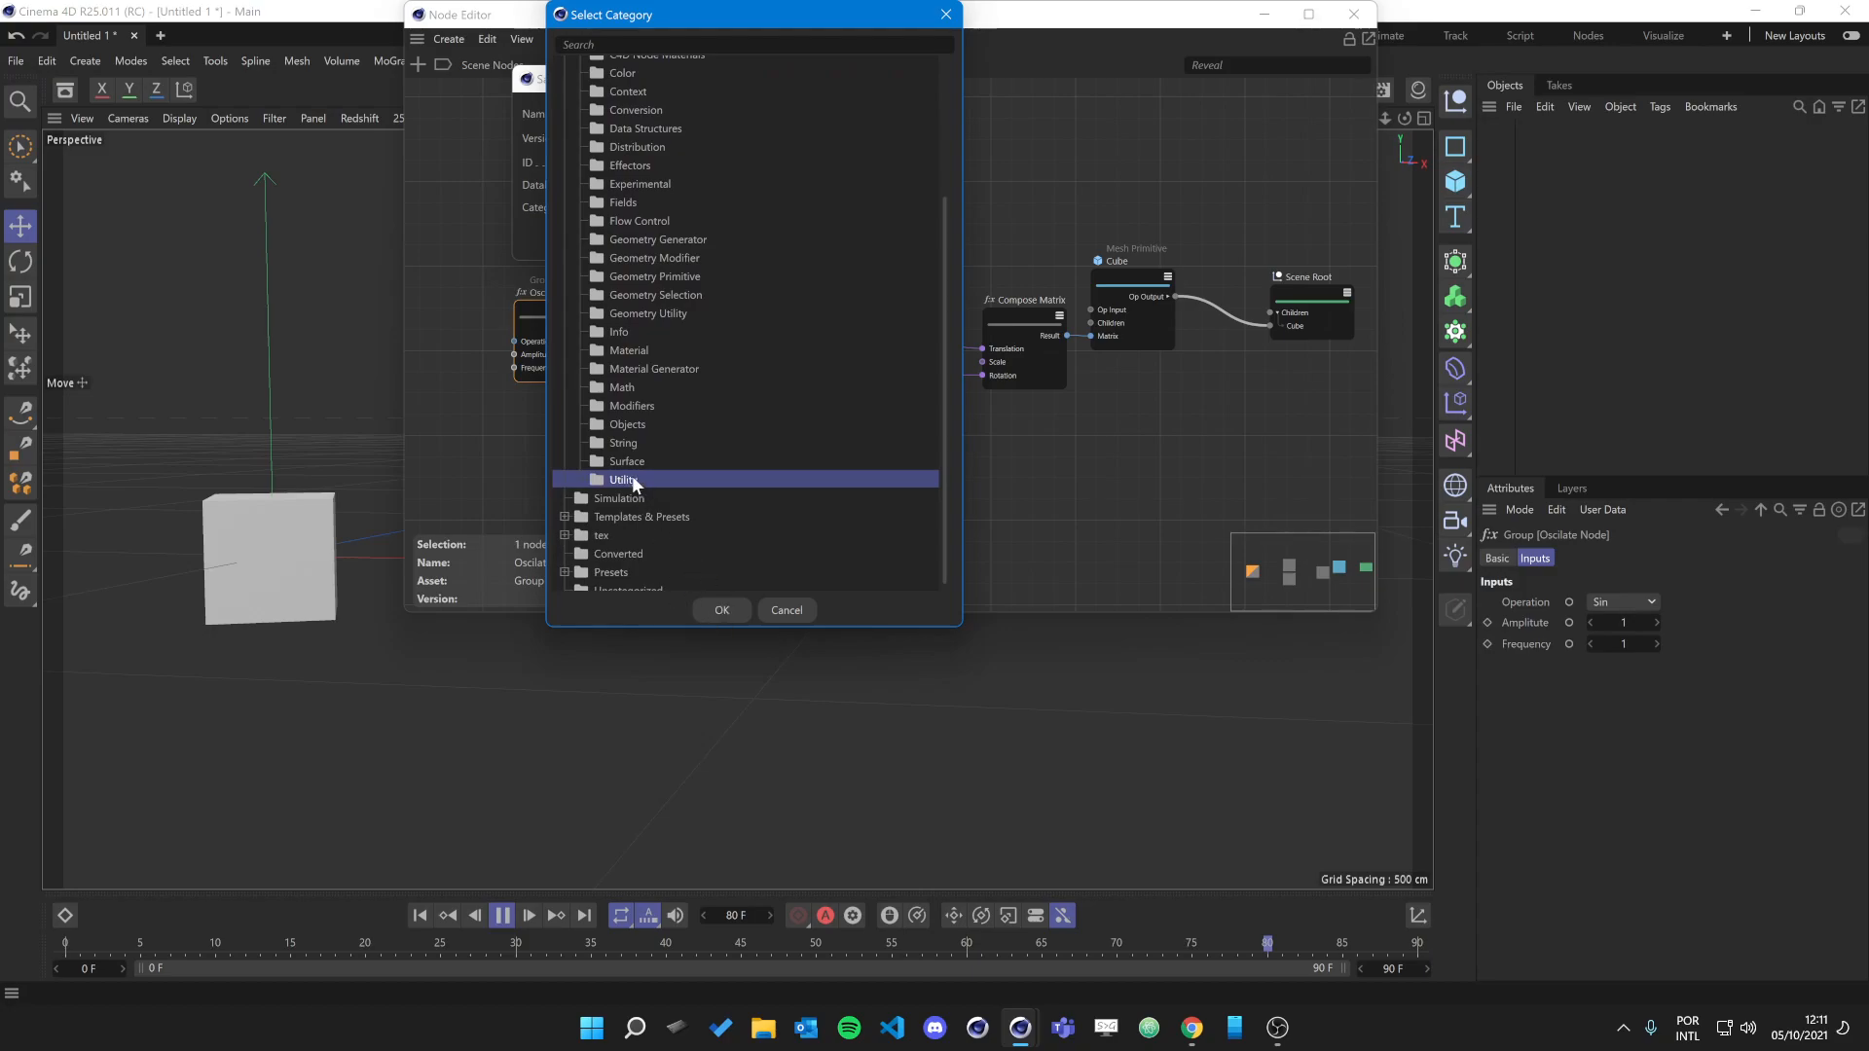
double_click(633, 477)
left_click(617, 239)
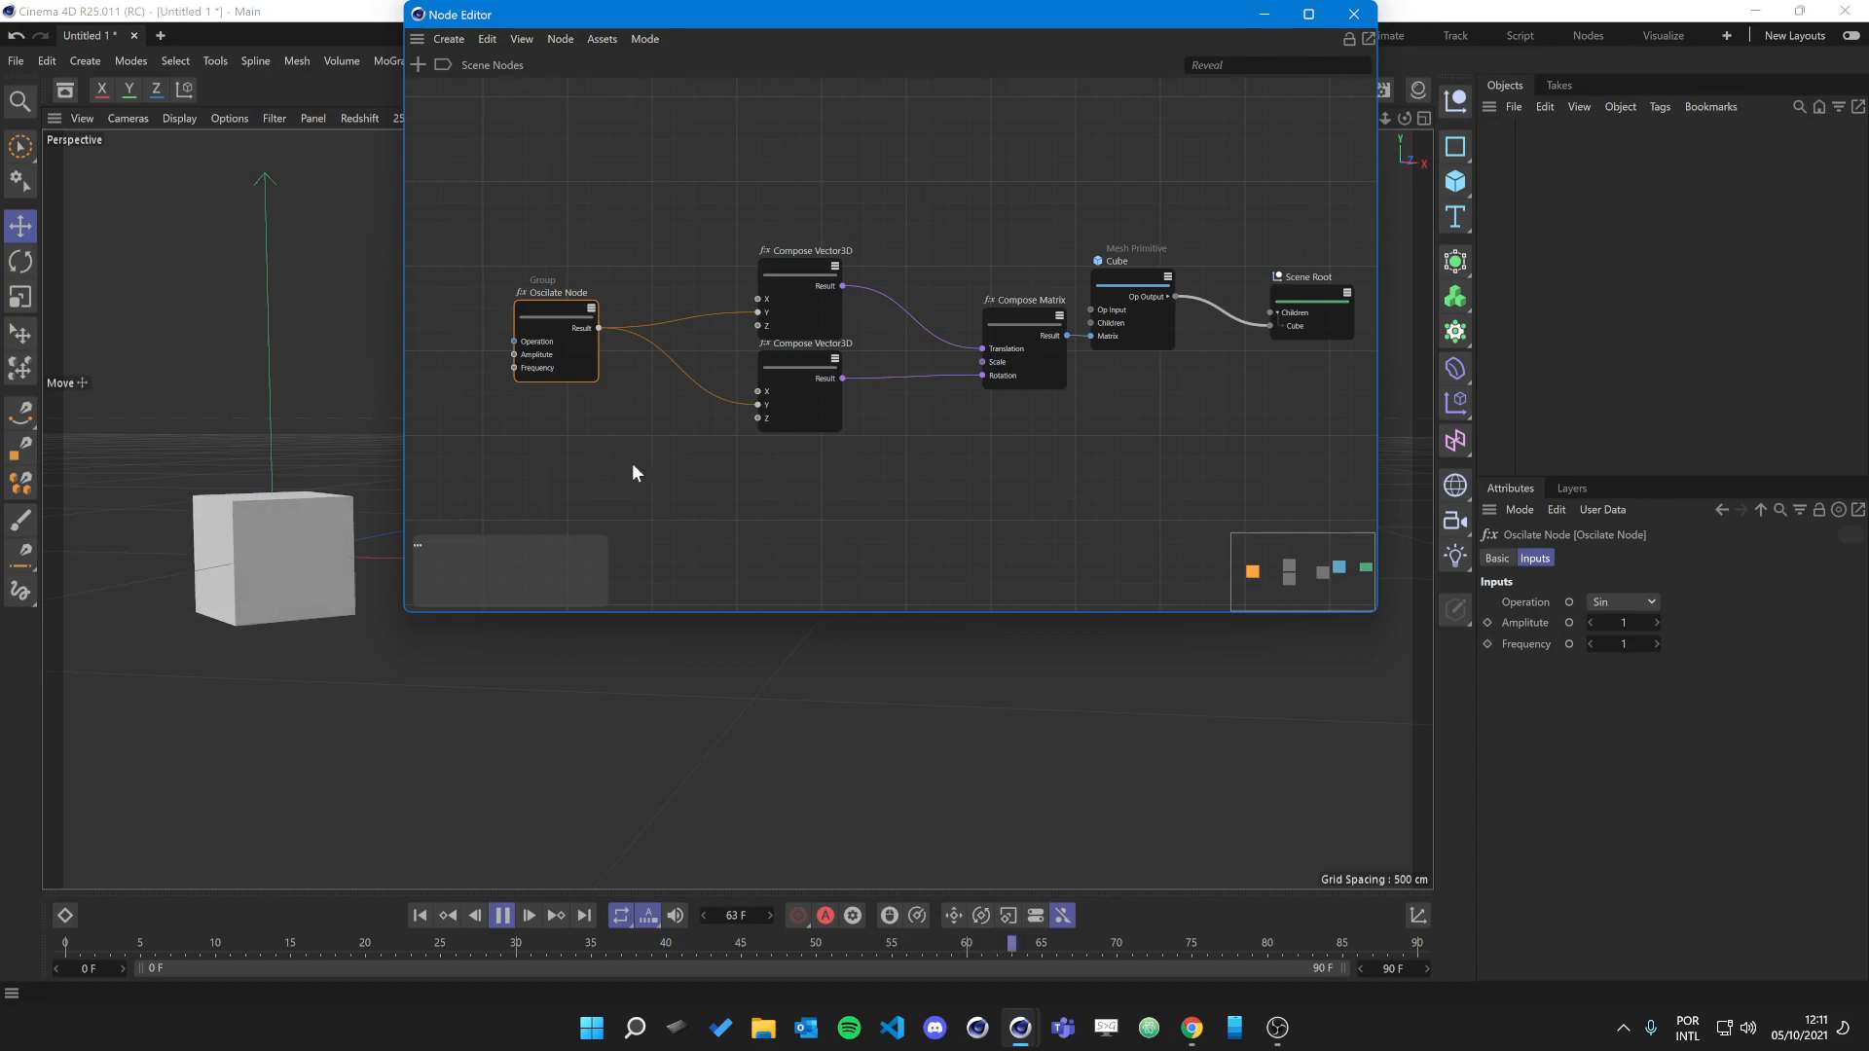
Search the node assets for "osci" and add the saved Oscilate Node above the Compose Vector3D nodes.
left_click(785, 584)
double_click(816, 574)
type("osci")
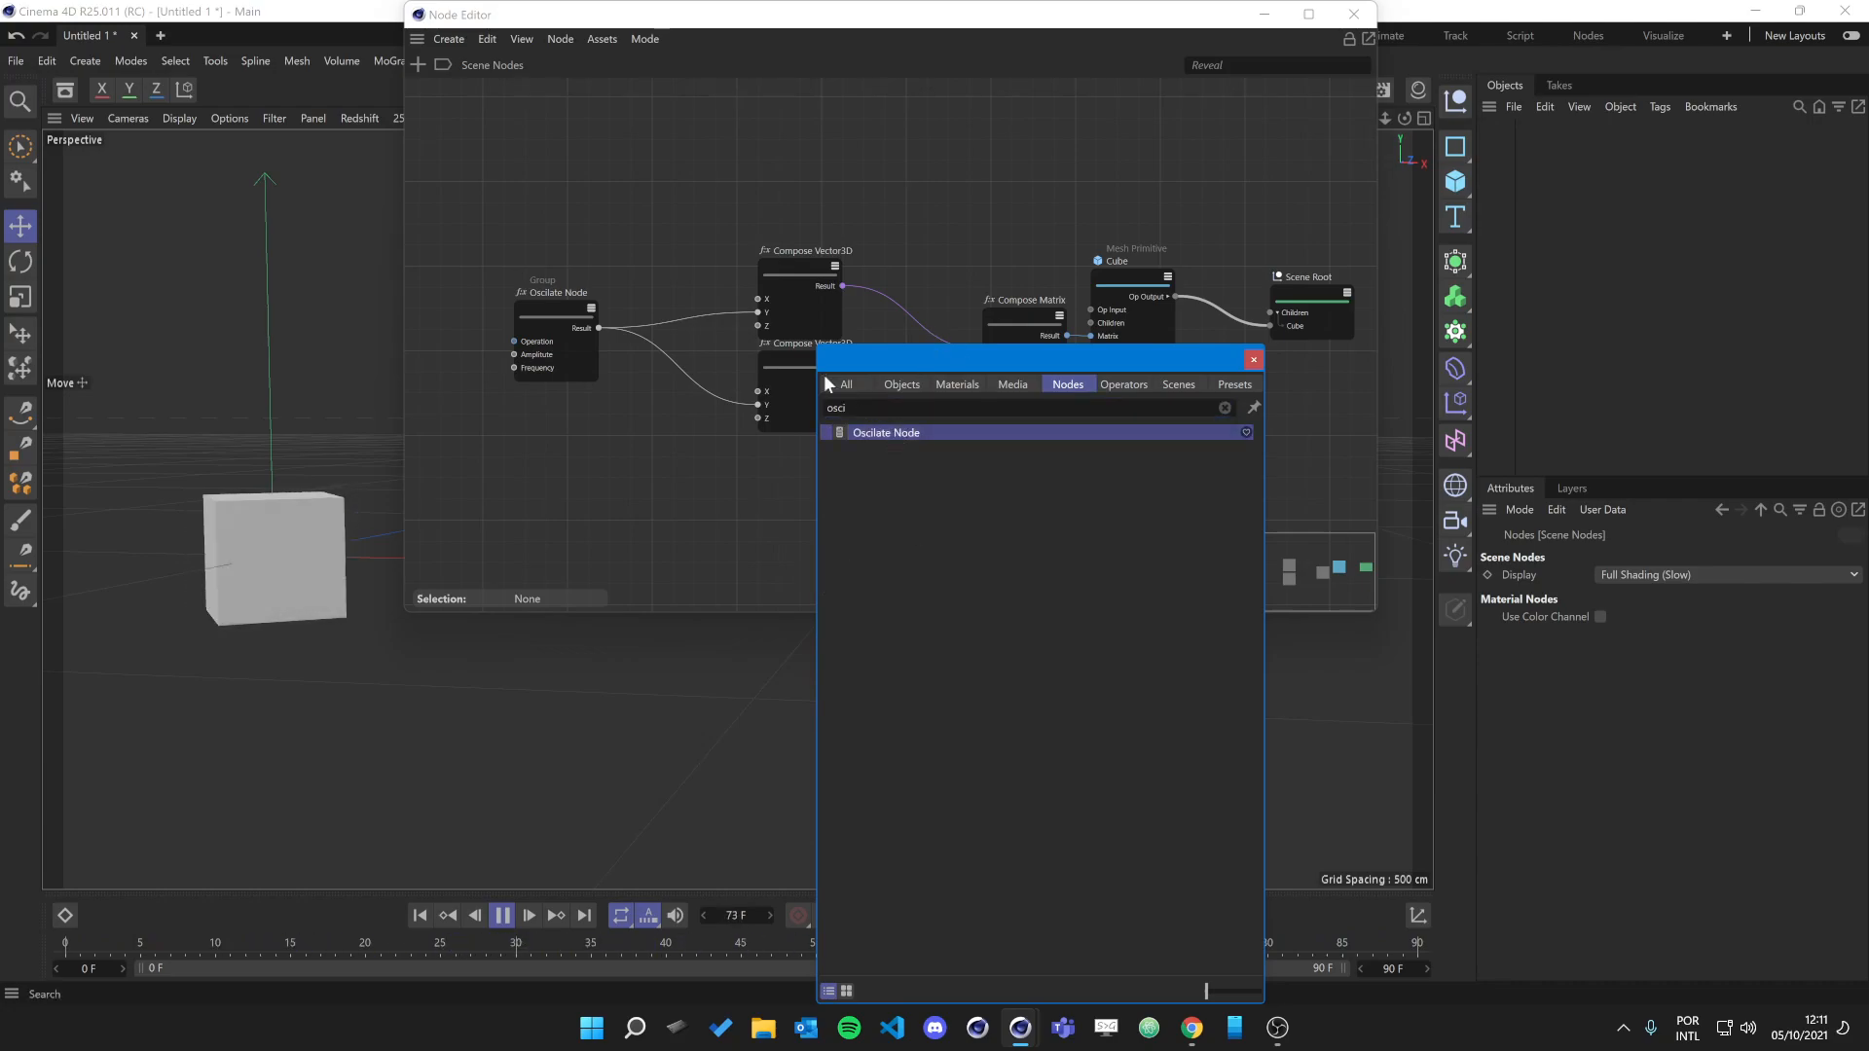
left_click_drag(881, 432, 863, 125)
left_click(728, 113)
left_click(728, 113)
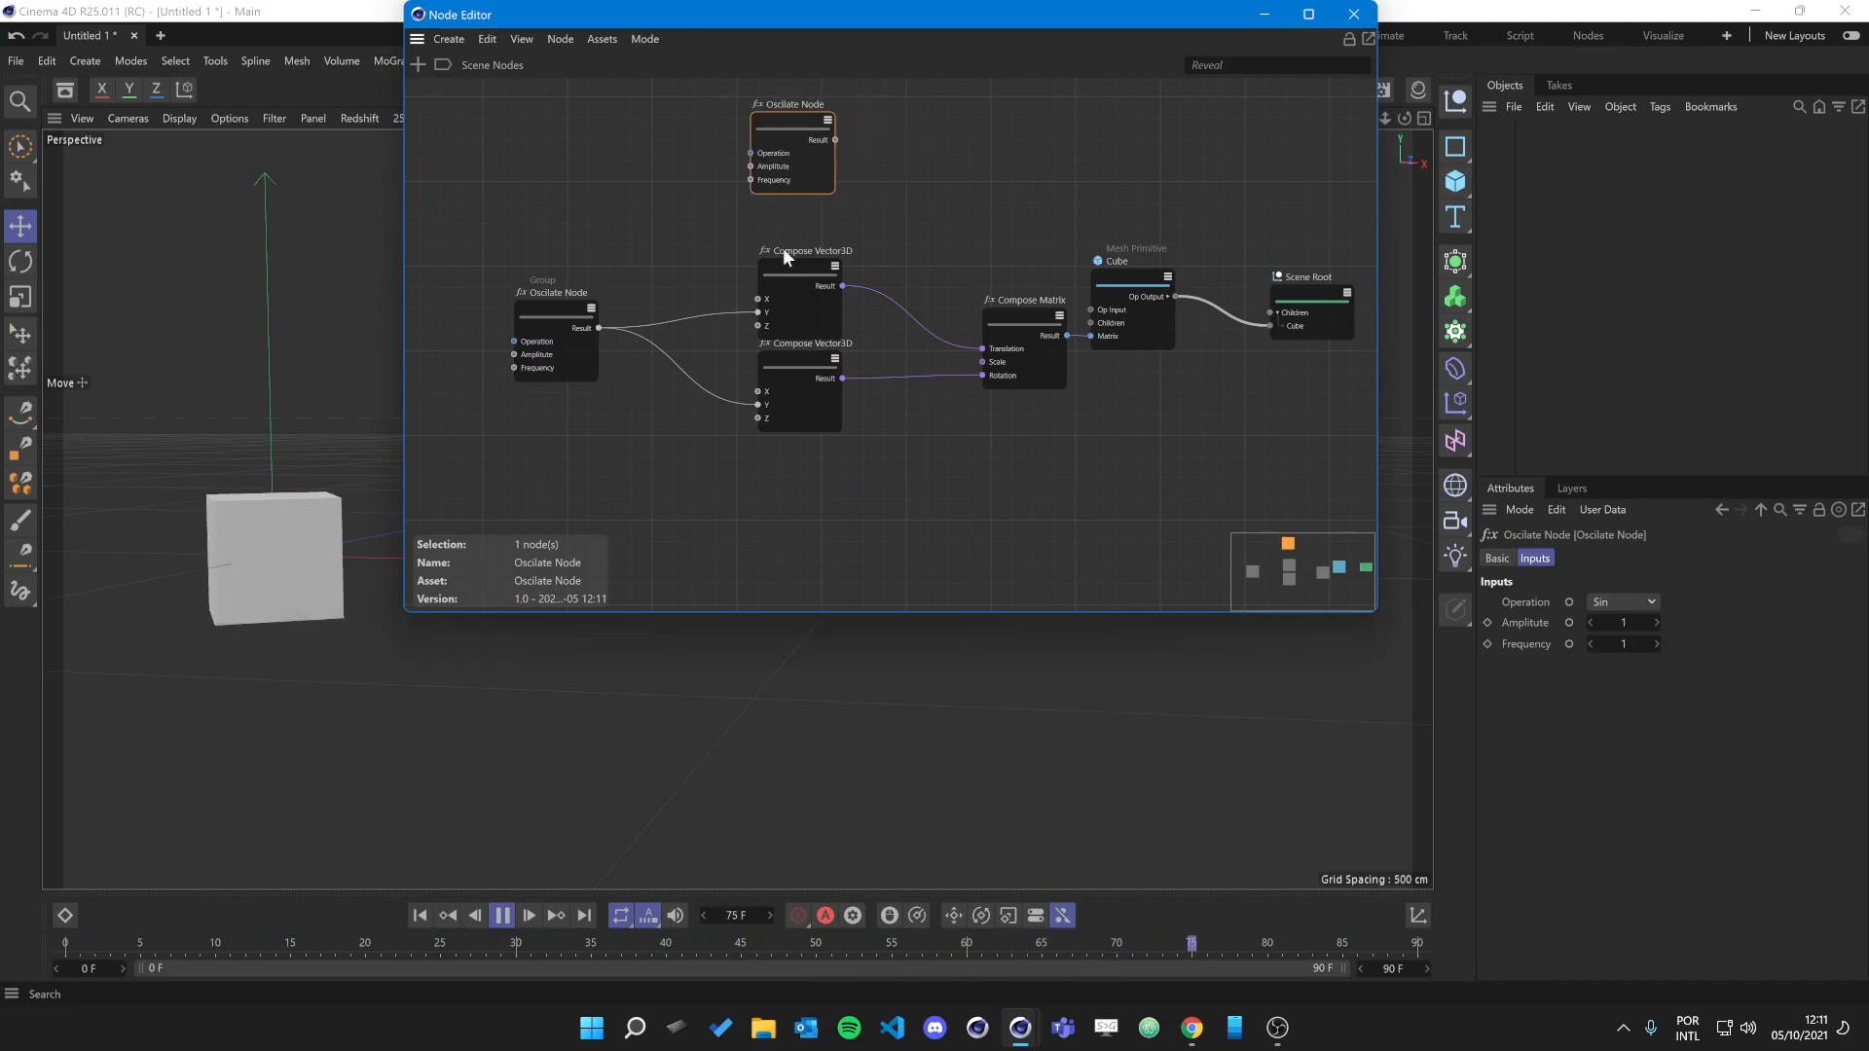